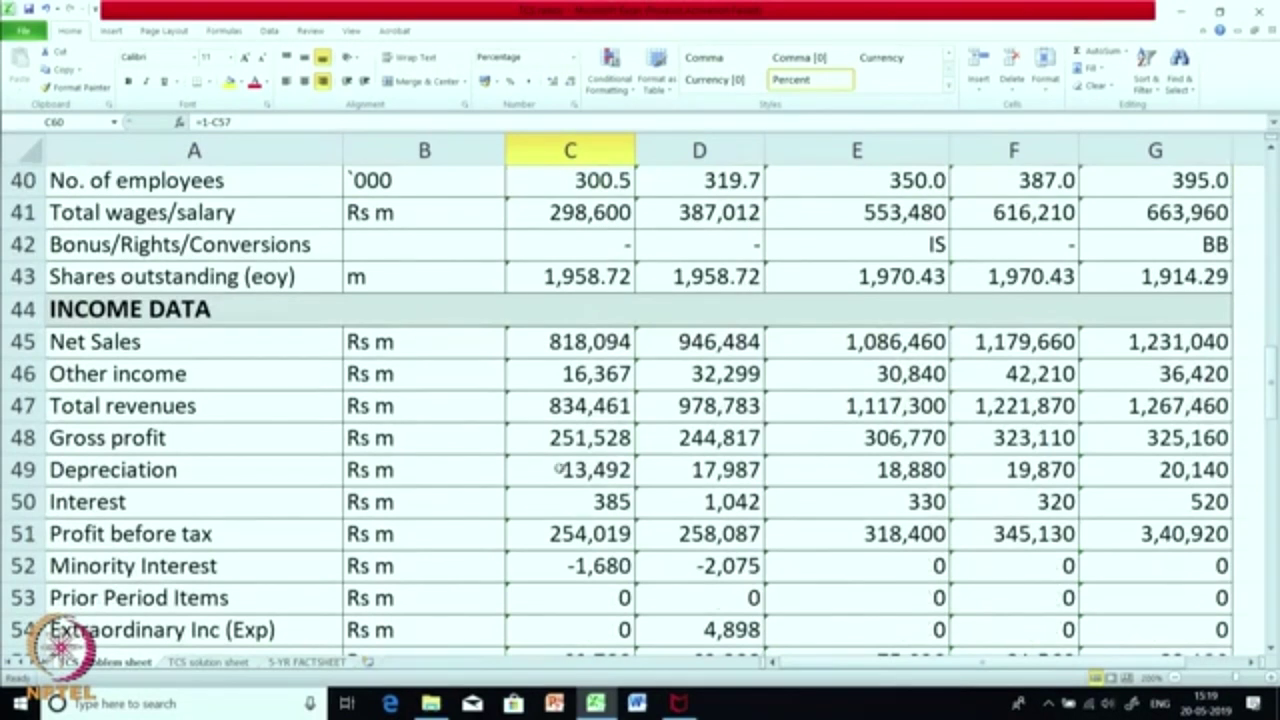
- Review the income, balance sheet and cash flow rows and the list of Combined Ratios to compute
scroll(559, 468, down, 1)
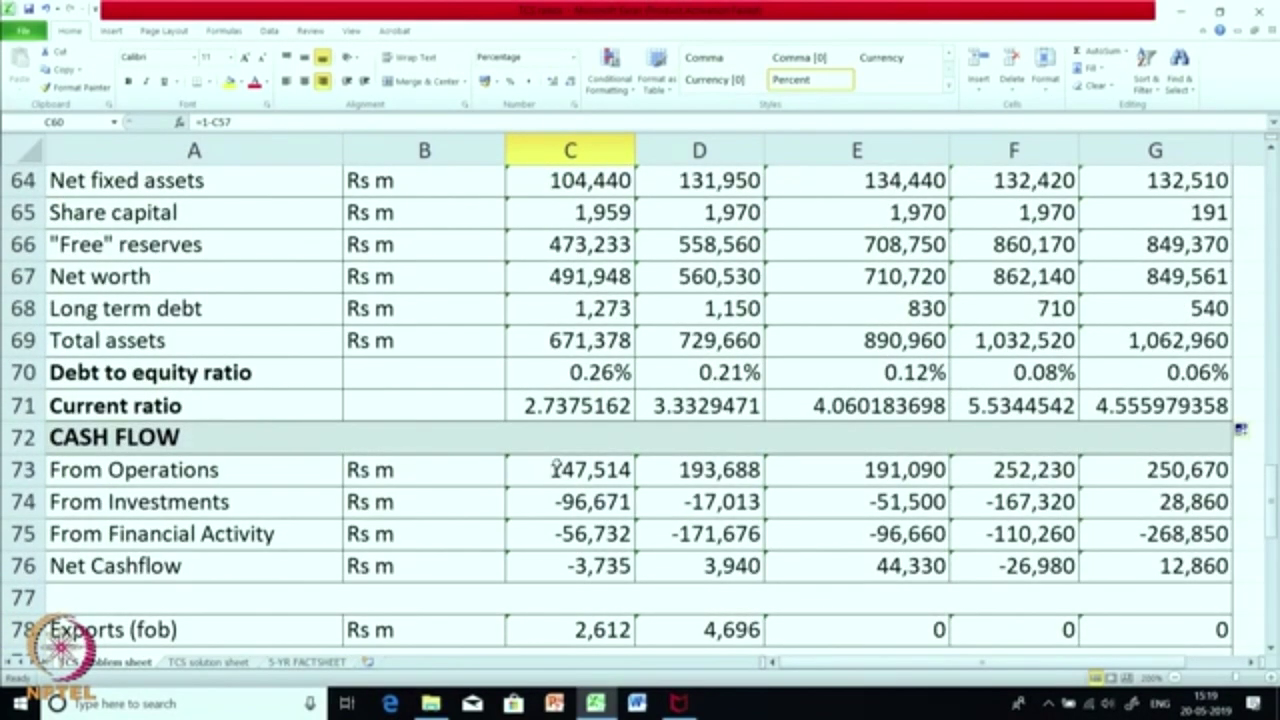
scroll(556, 467, up, 5)
scroll(560, 460, down, 1)
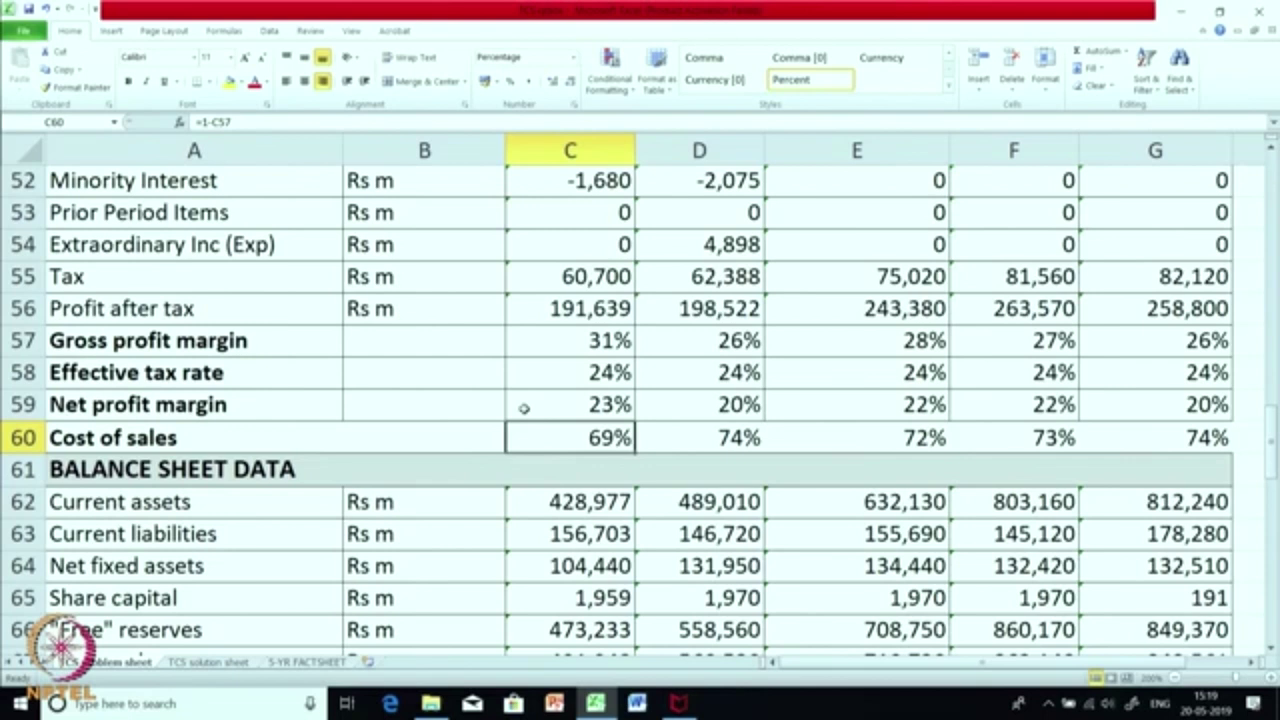
scroll(523, 408, down, 3)
scroll(523, 408, down, 3)
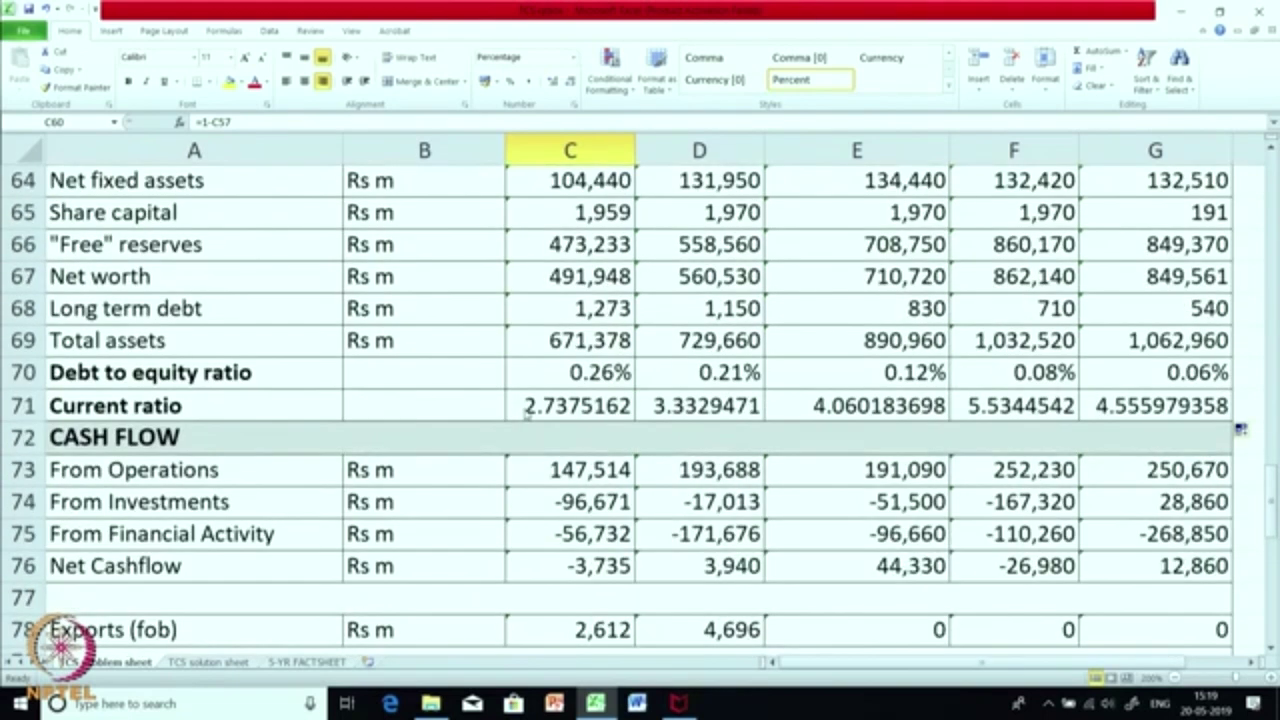
scroll(562, 421, down, 1)
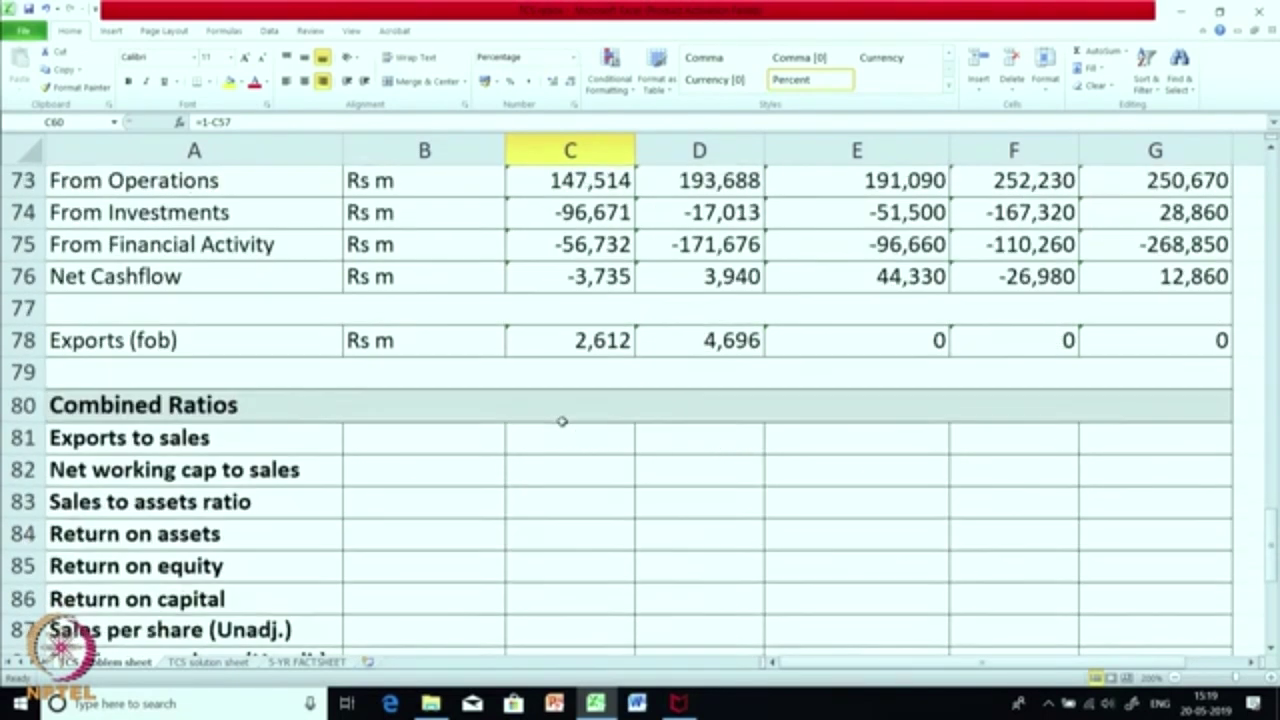
scroll(562, 421, down, 1)
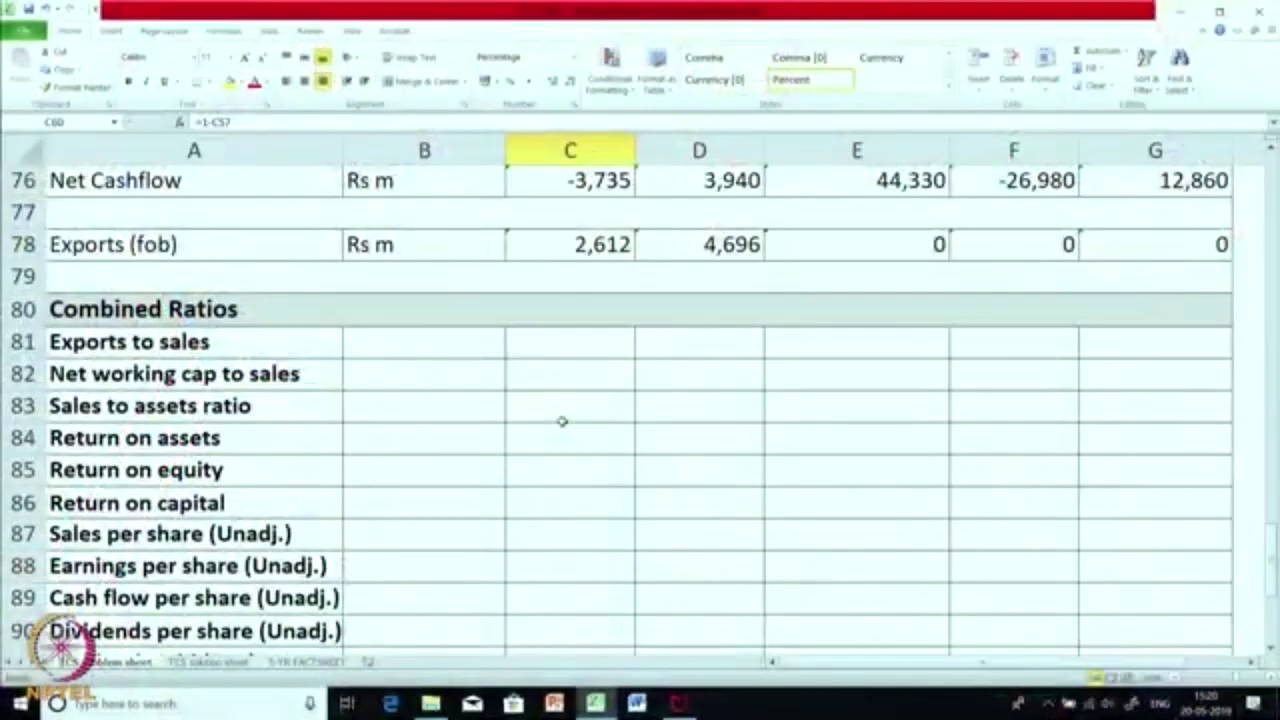
scroll(562, 421, up, 4)
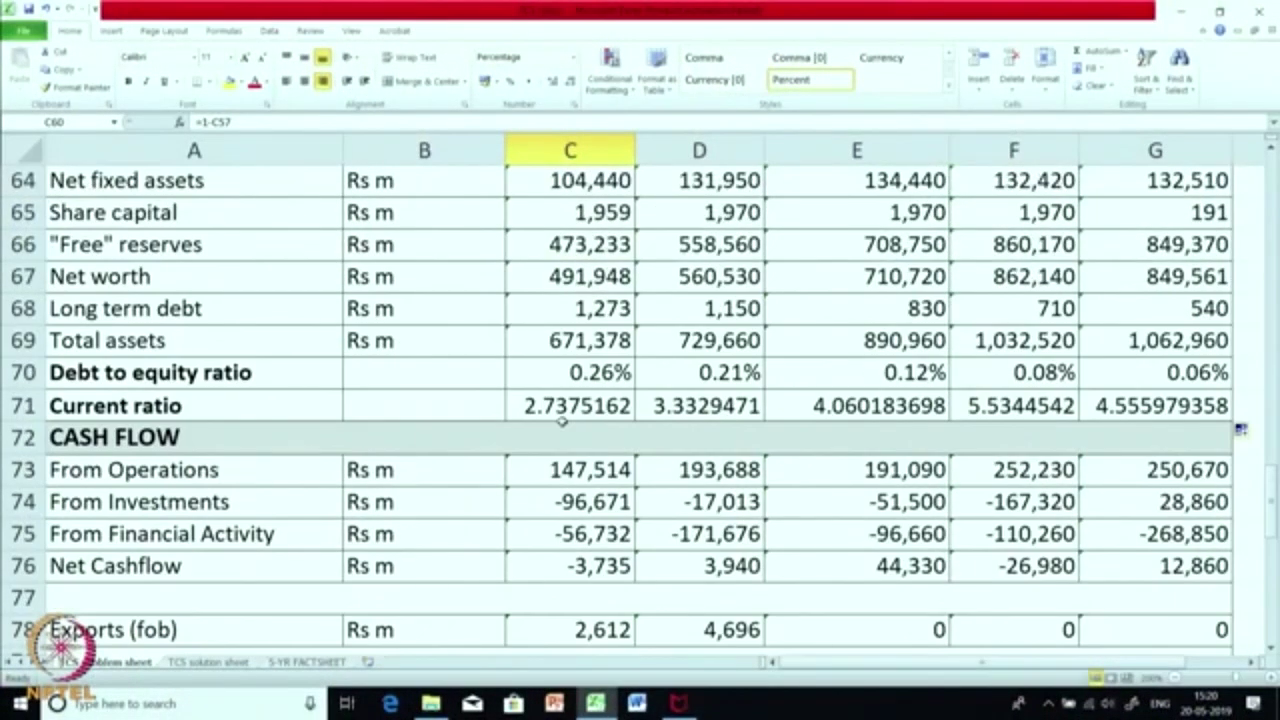
scroll(562, 421, up, 4)
scroll(517, 431, down, 11)
scroll(554, 431, up, 2)
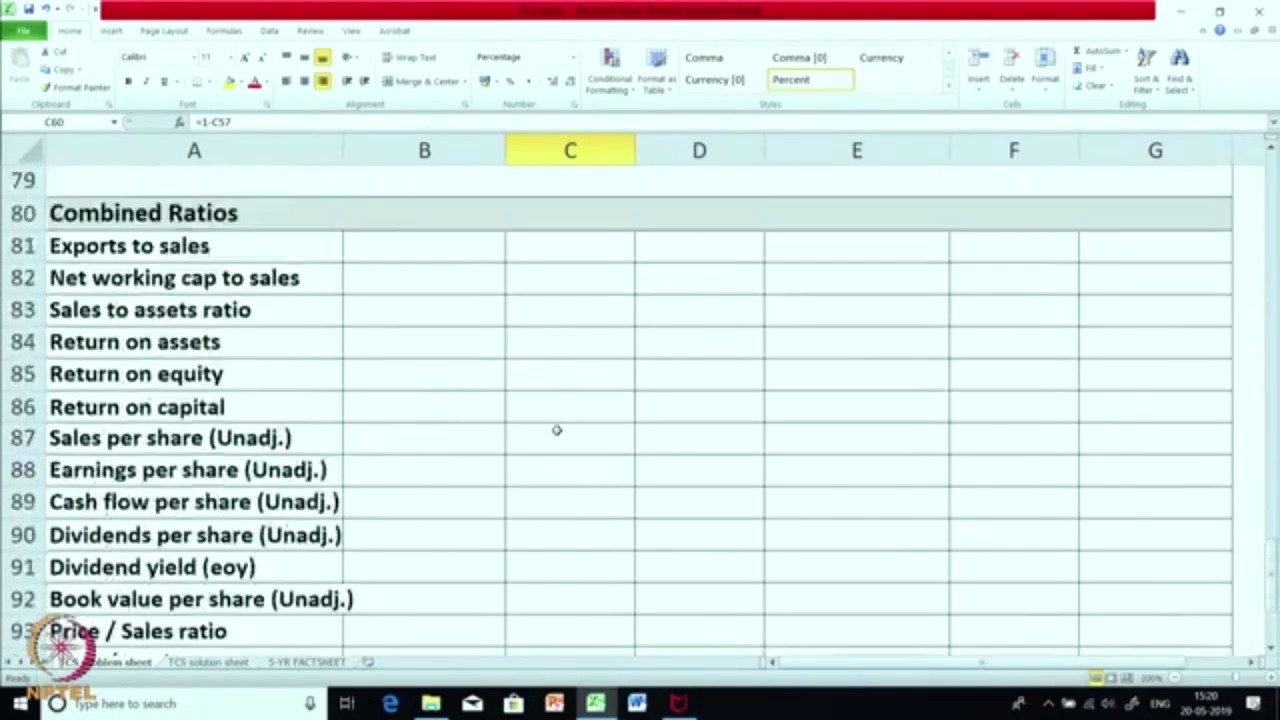
scroll(557, 430, down, 3)
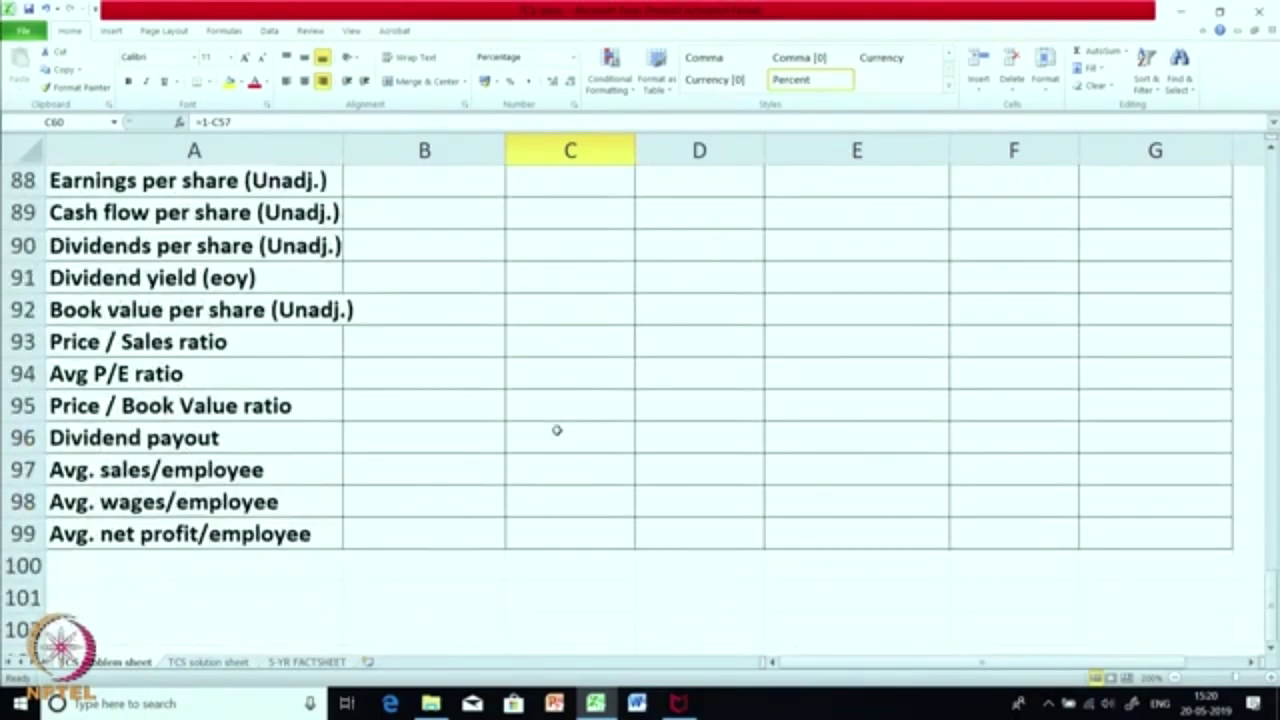
scroll(557, 430, up, 7)
scroll(557, 430, up, 3)
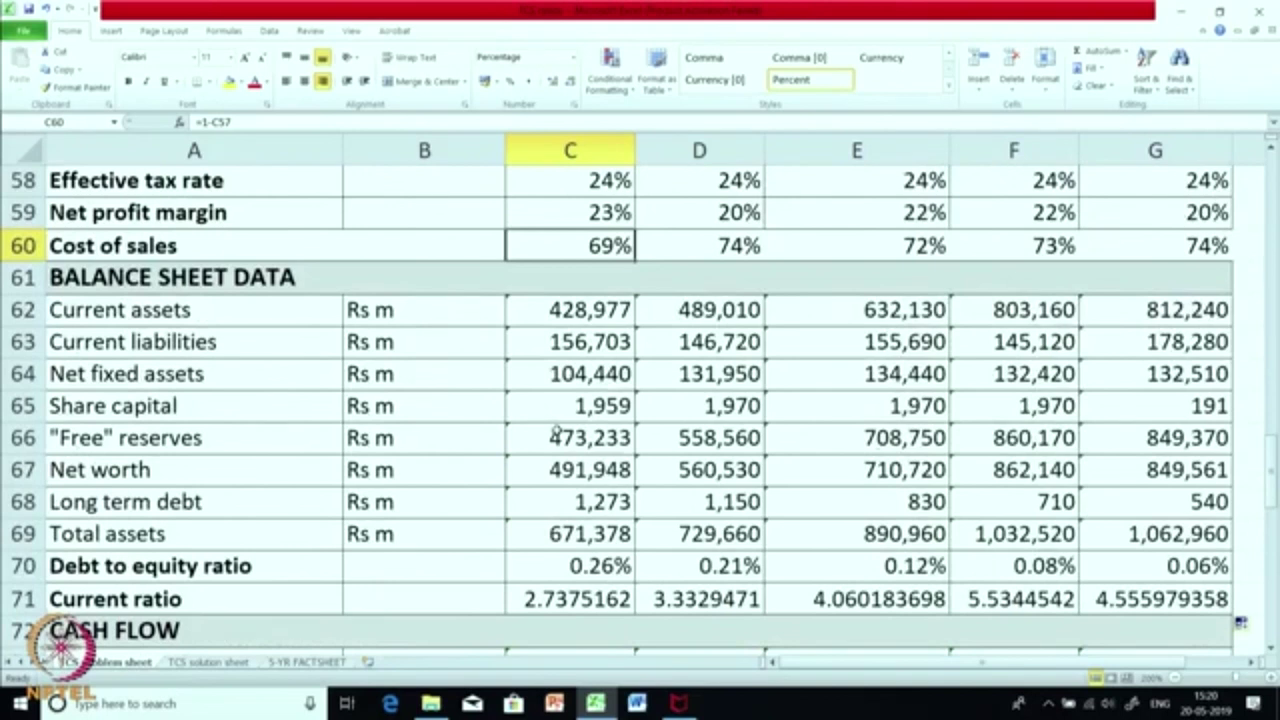
scroll(557, 430, down, 7)
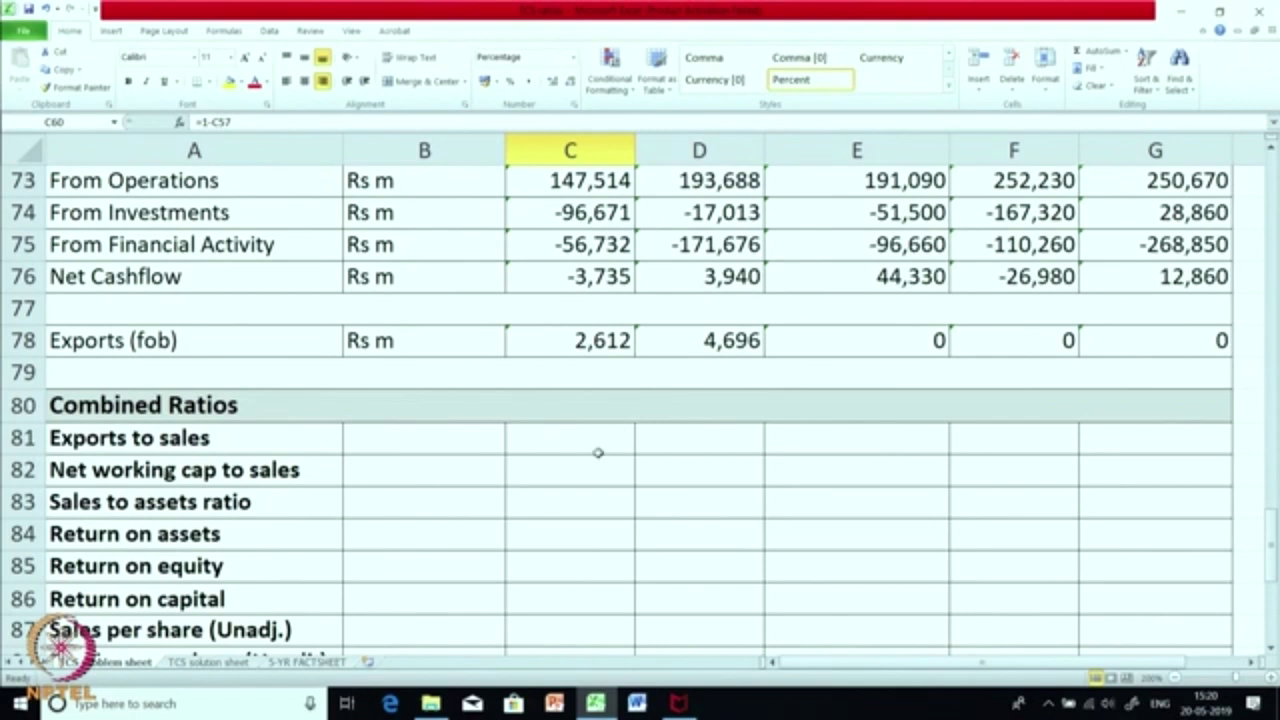
- Calculate Exports to sales in C81 by dividing Exports (fob) by Net Sales with the formula =C78/C45
click(597, 453)
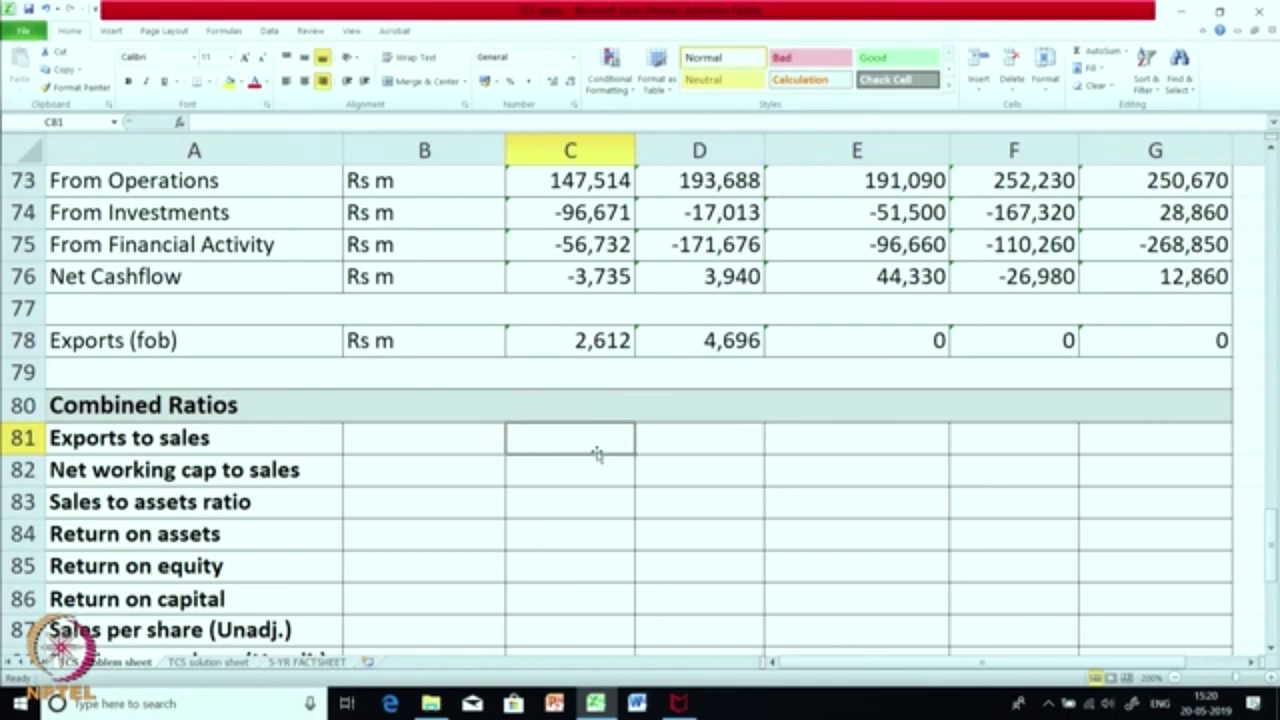
text(=)
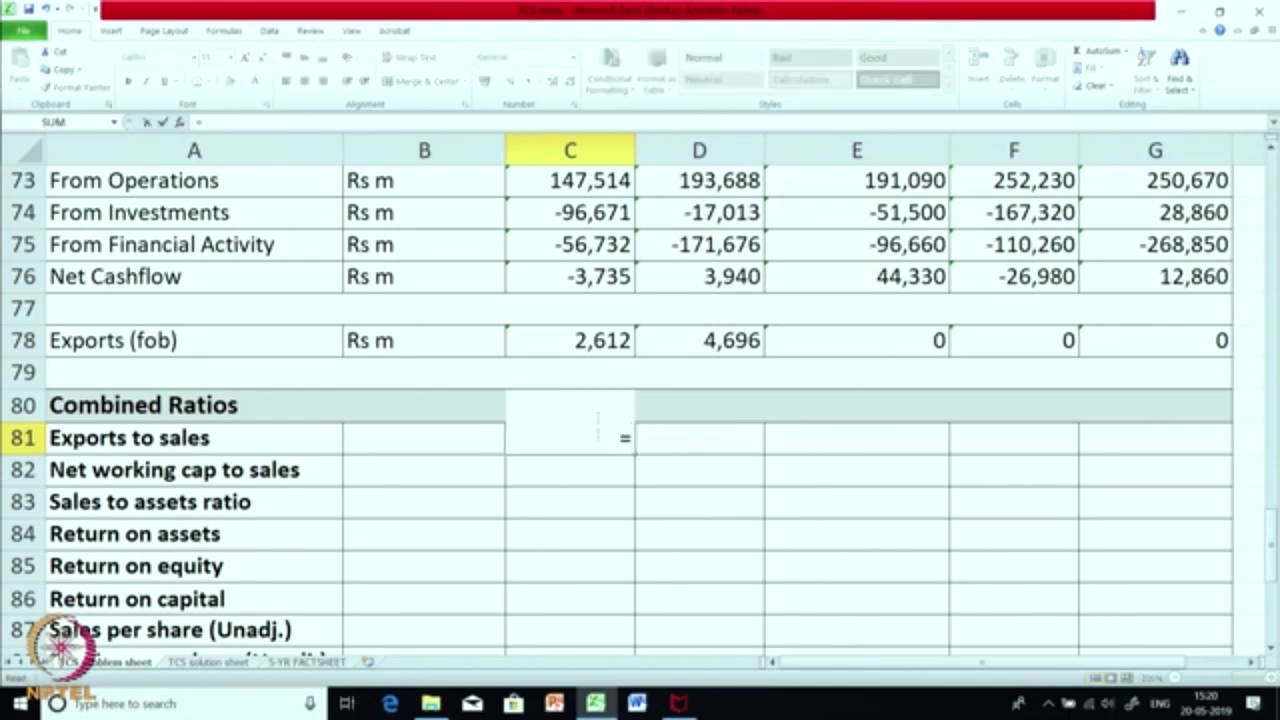
click(591, 344)
text(/)
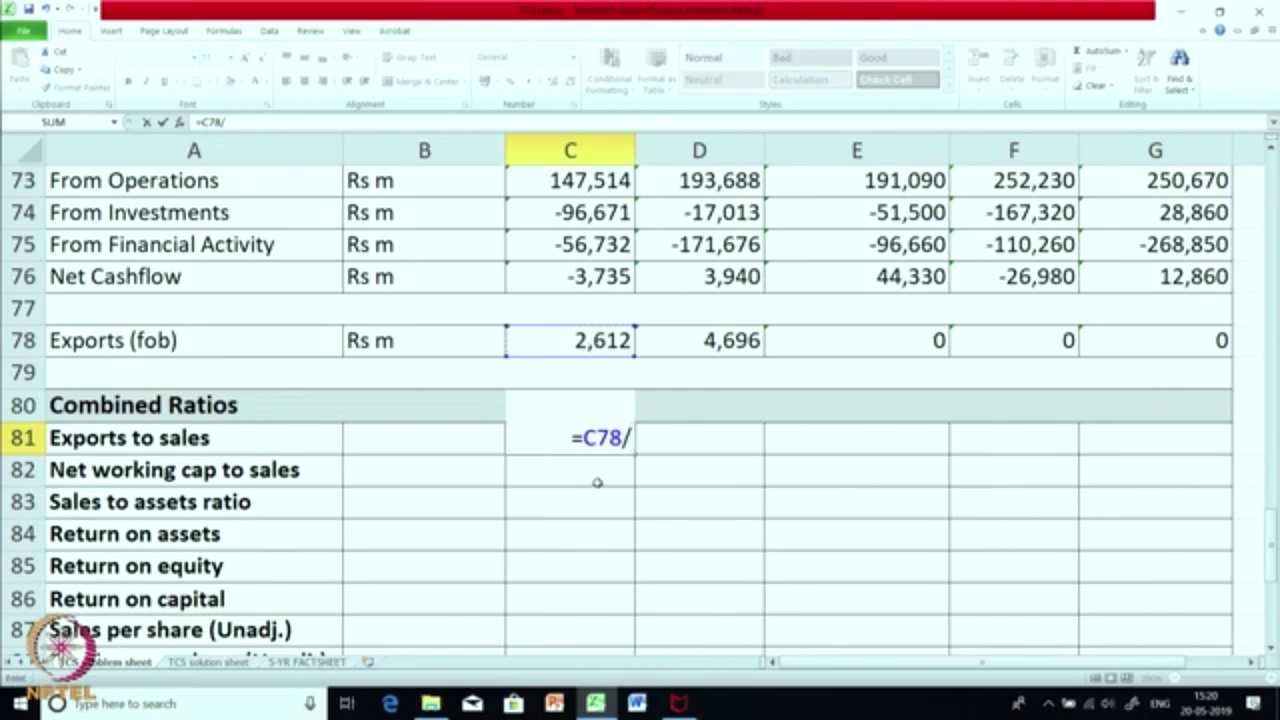
scroll(594, 483, up, 5)
scroll(596, 481, up, 1)
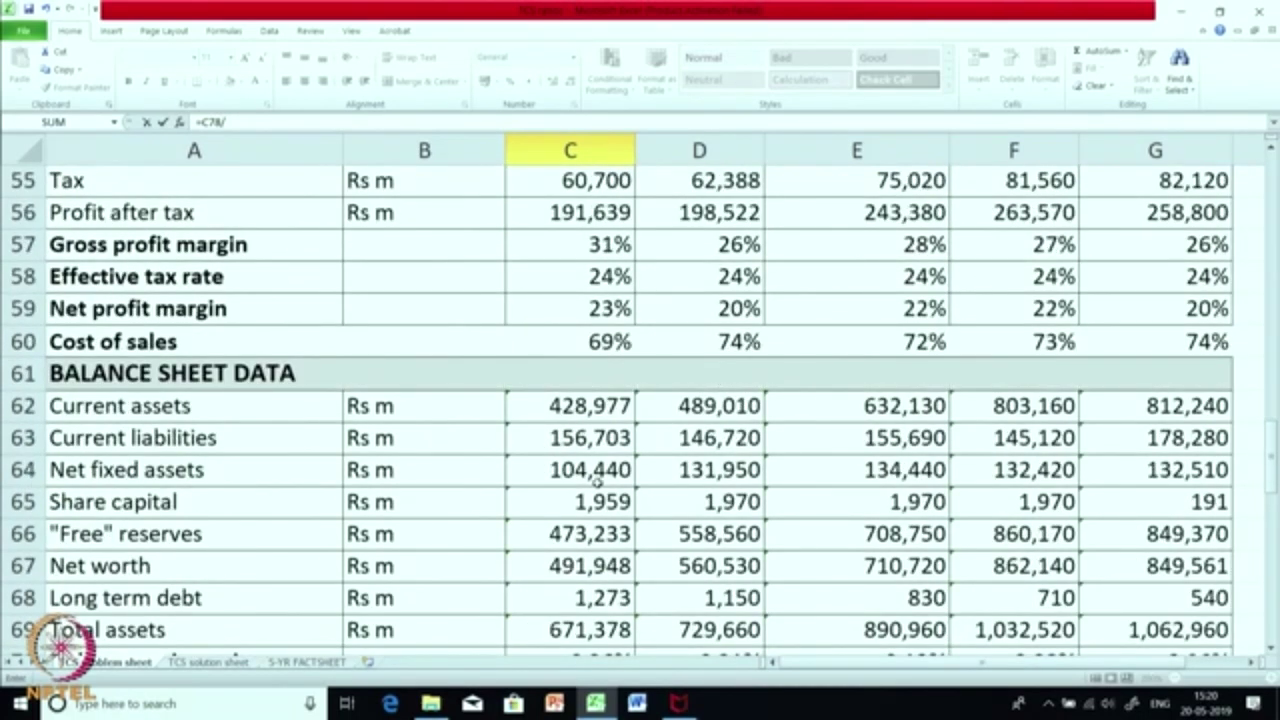
scroll(596, 481, up, 5)
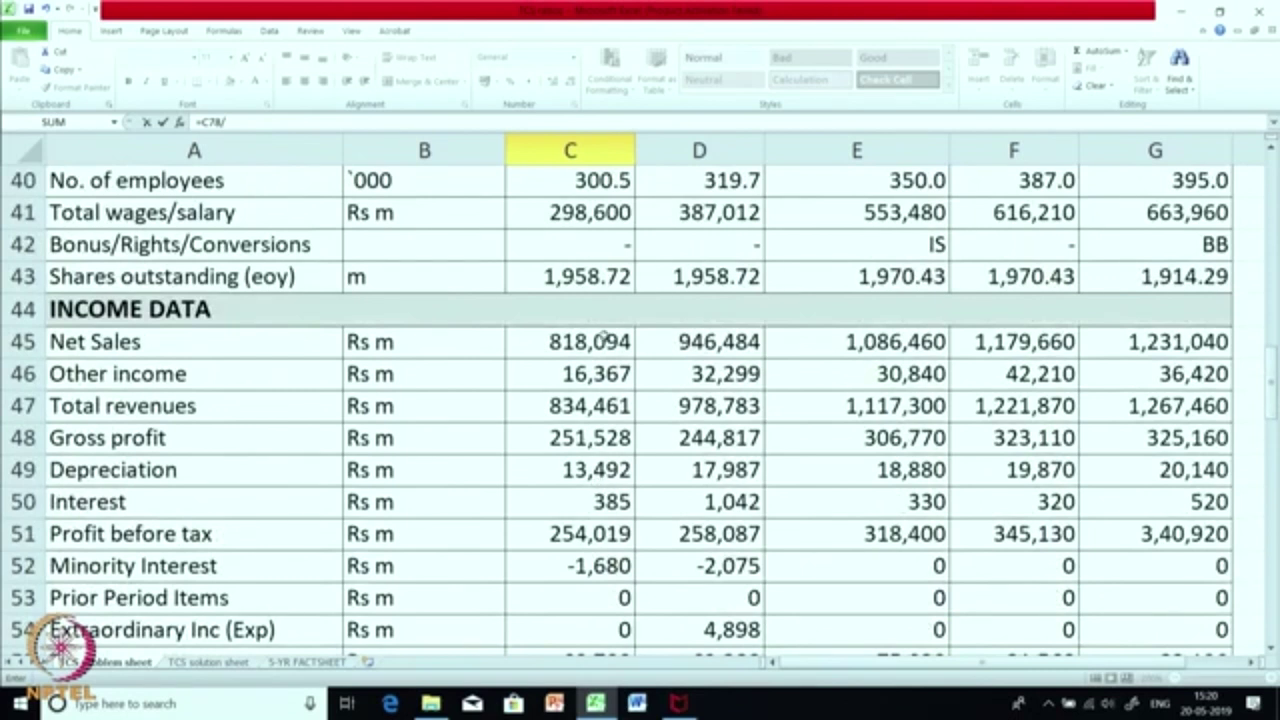
click(583, 342)
key(Return)
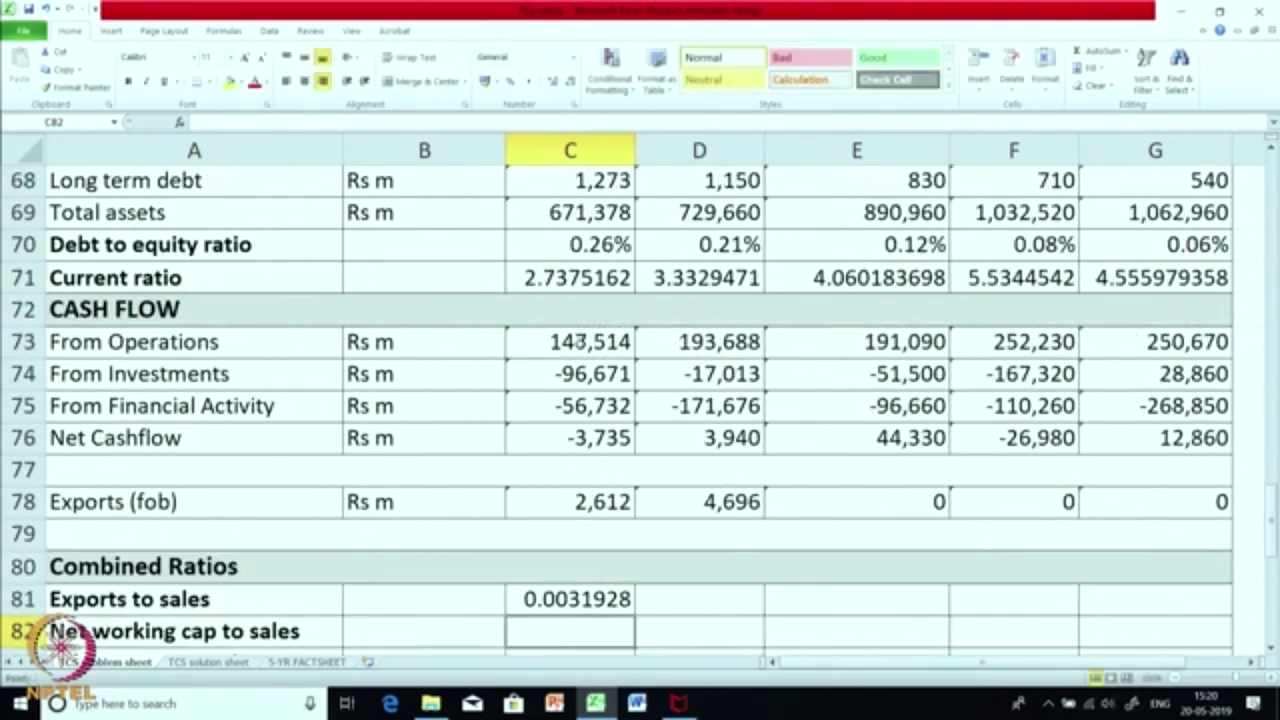
- Fill the Exports to sales formula from C81 across to F81
scroll(579, 342, down, 1)
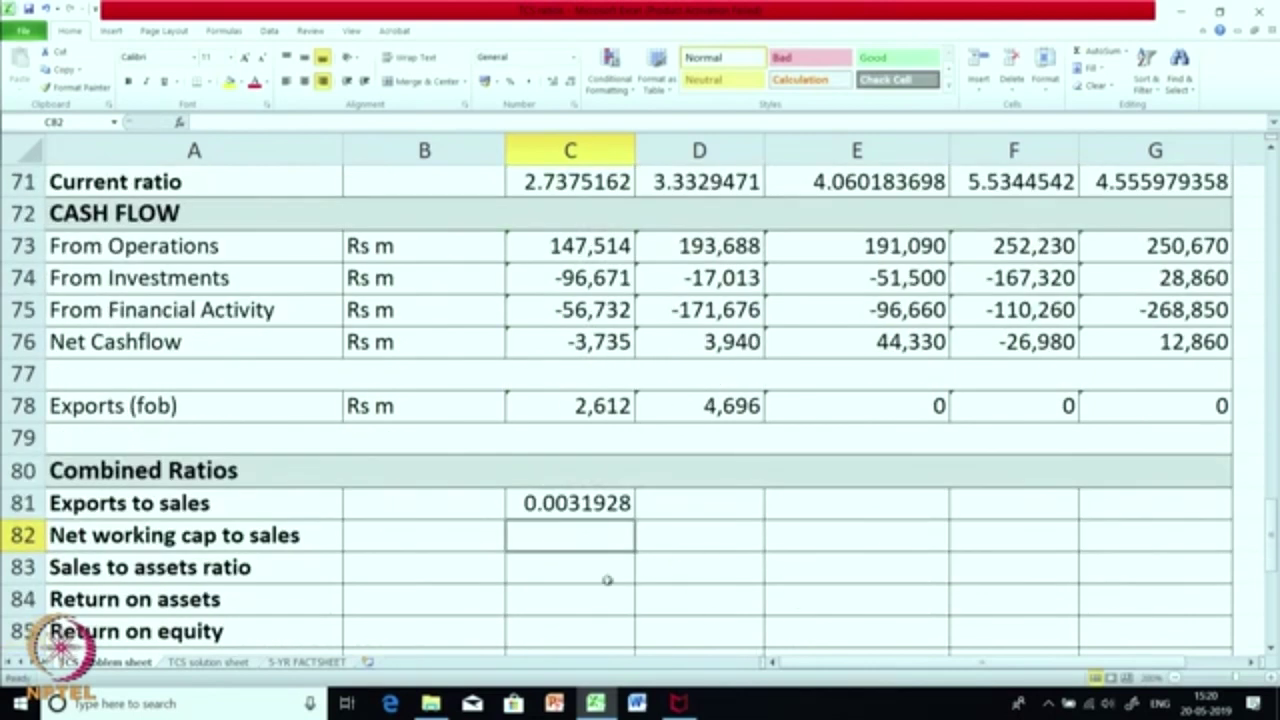
click(594, 501)
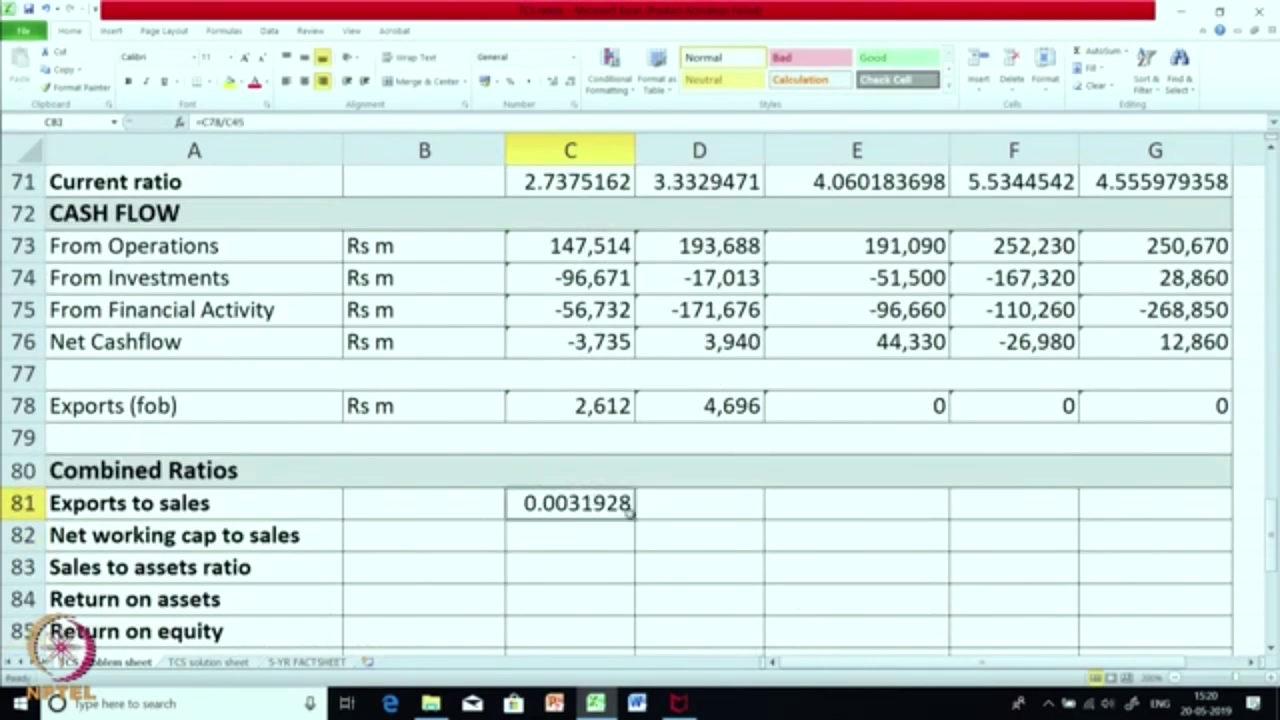
drag(632, 520, 968, 510)
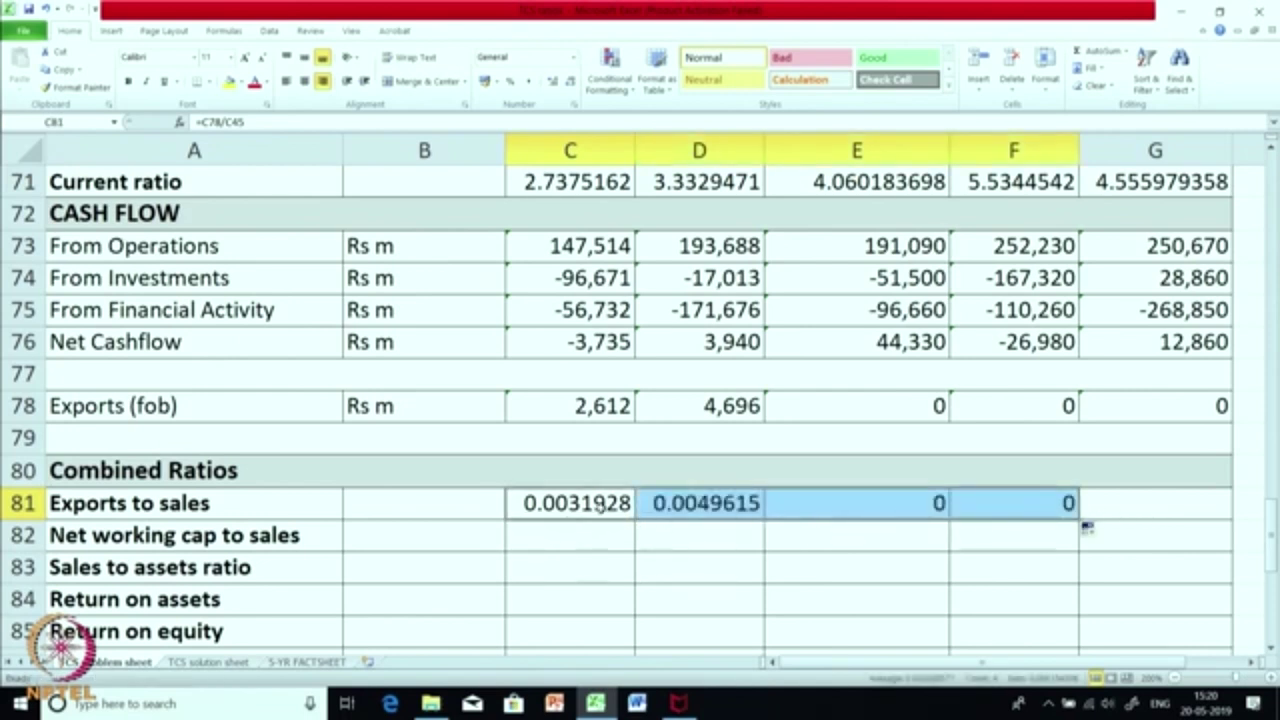
- Format the Exports to sales value in C81 as a percentage with two decimal places
click(600, 505)
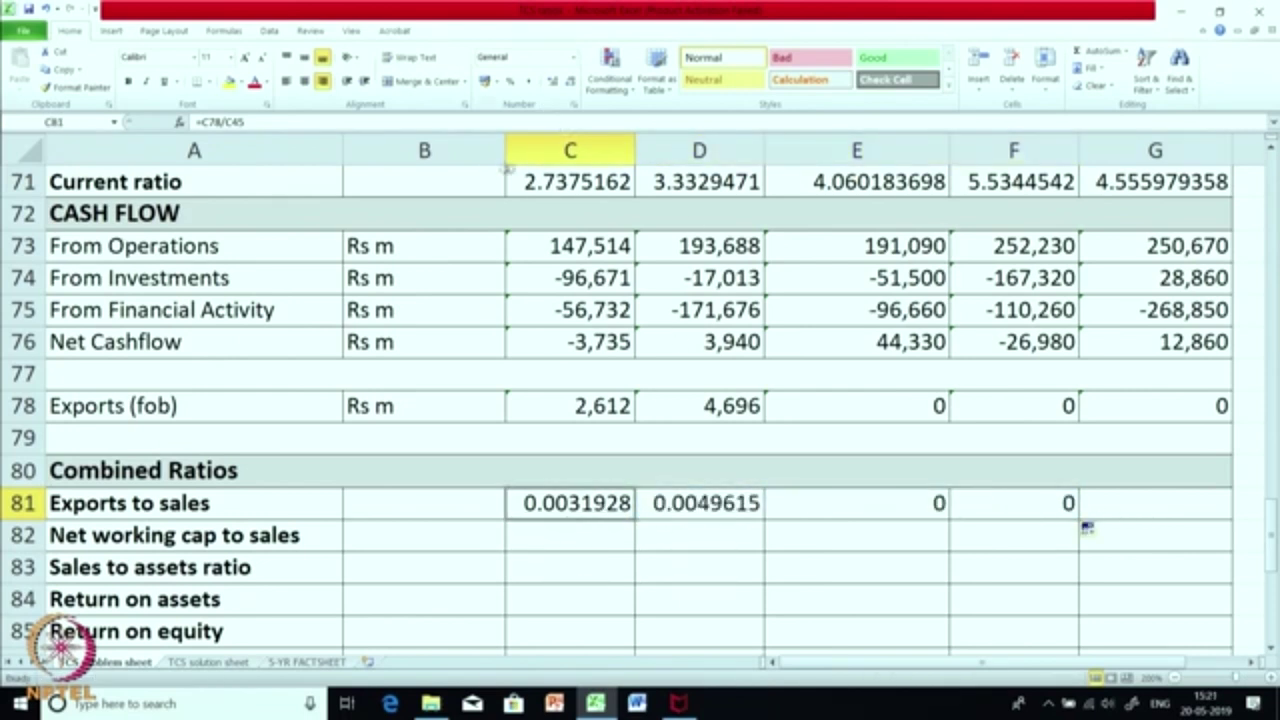
click(510, 80)
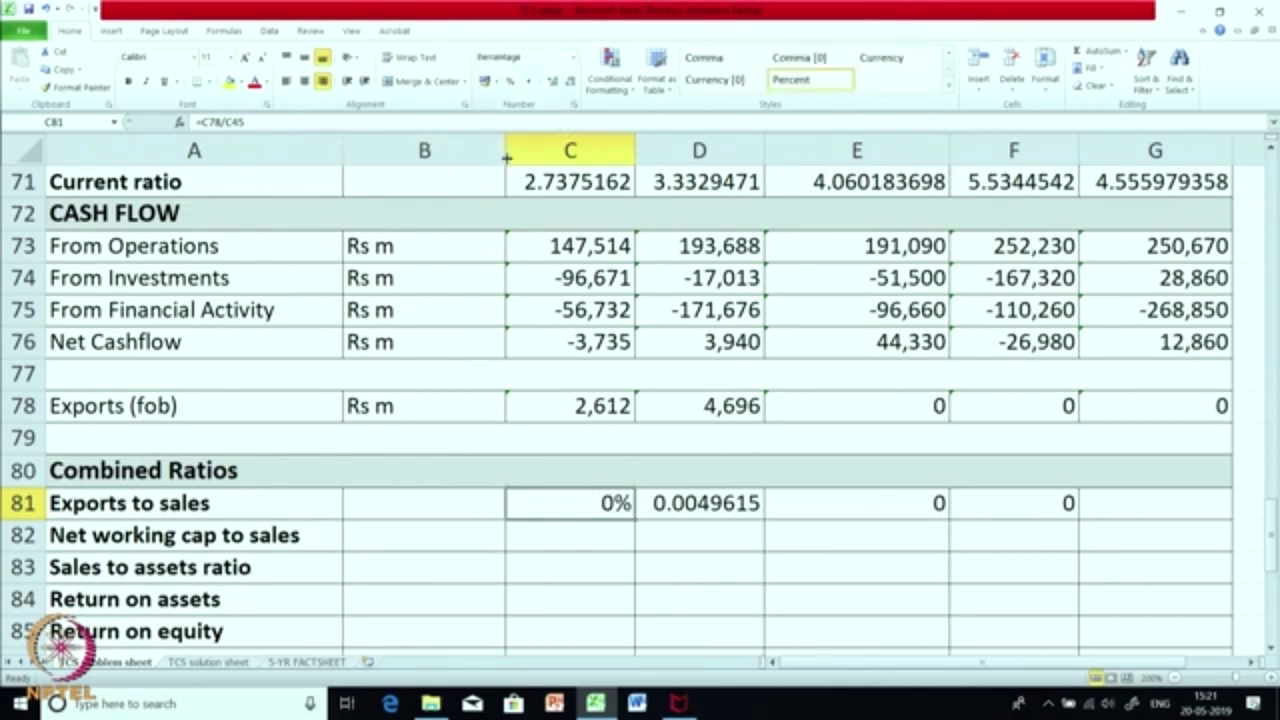
click(551, 80)
click(551, 80)
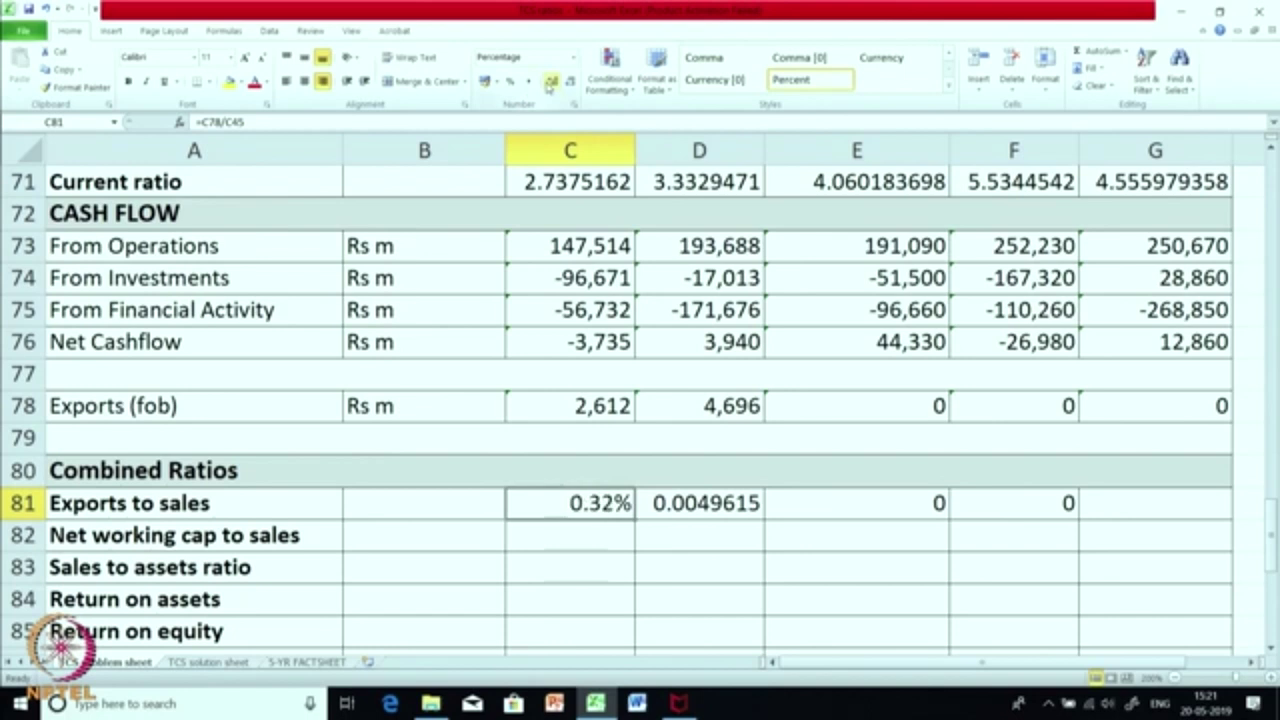
- Format the Exports to sales value in D81 as a percentage with two decimal places
click(686, 505)
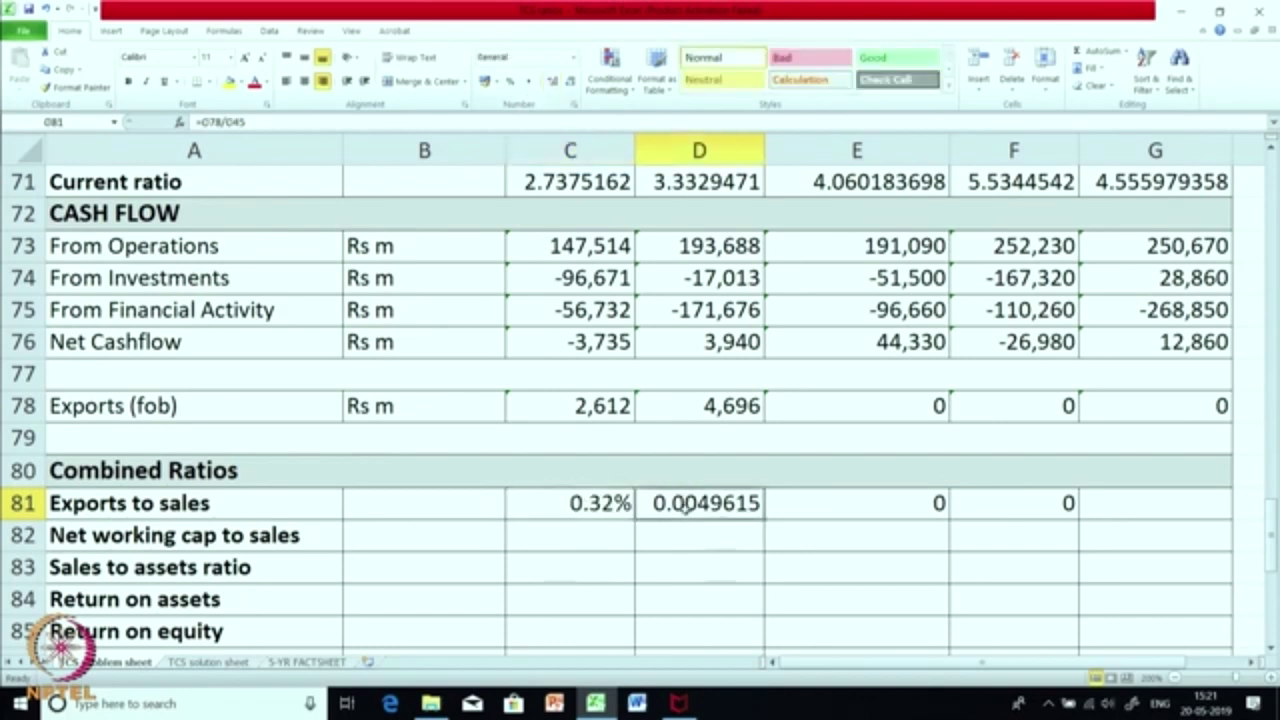
click(551, 80)
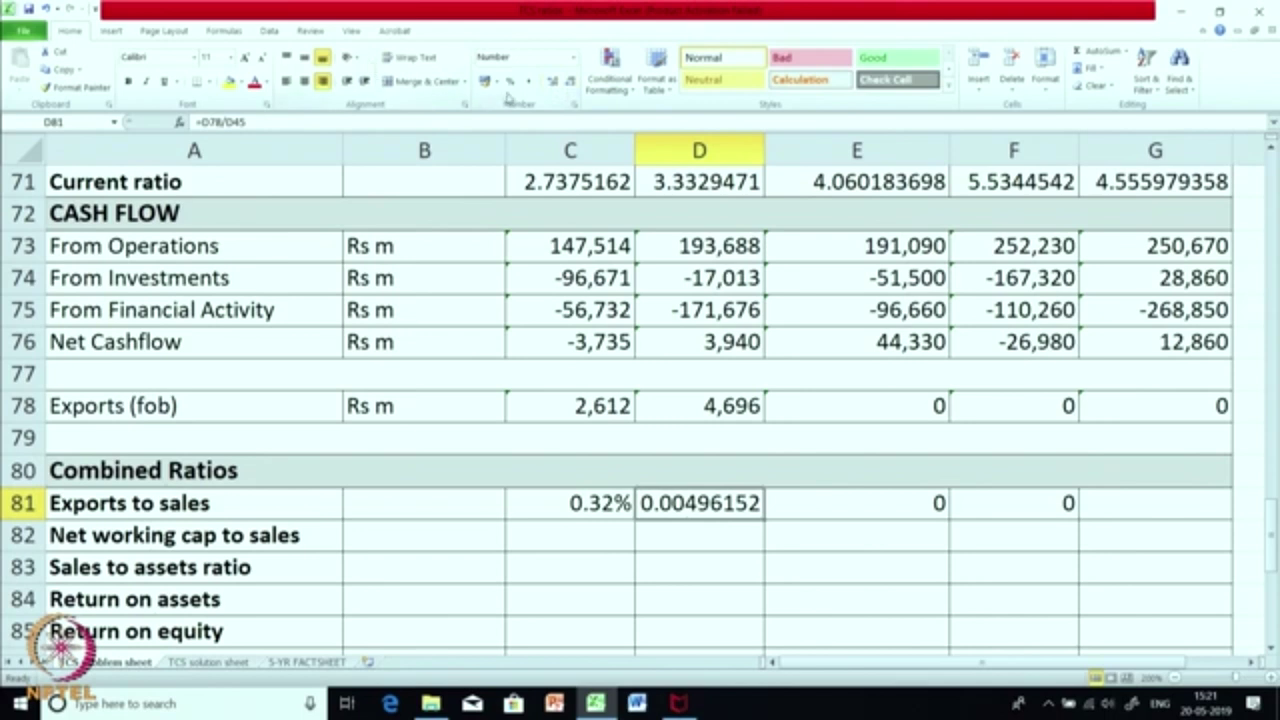
click(509, 84)
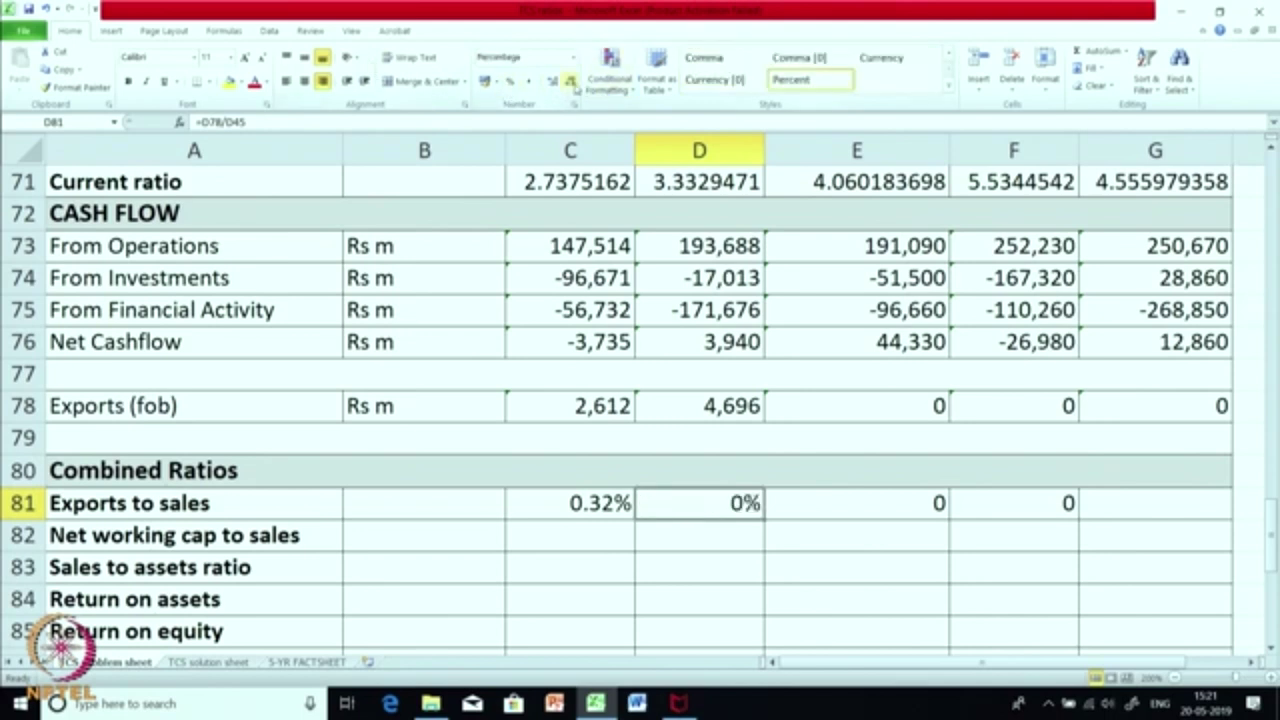
click(551, 82)
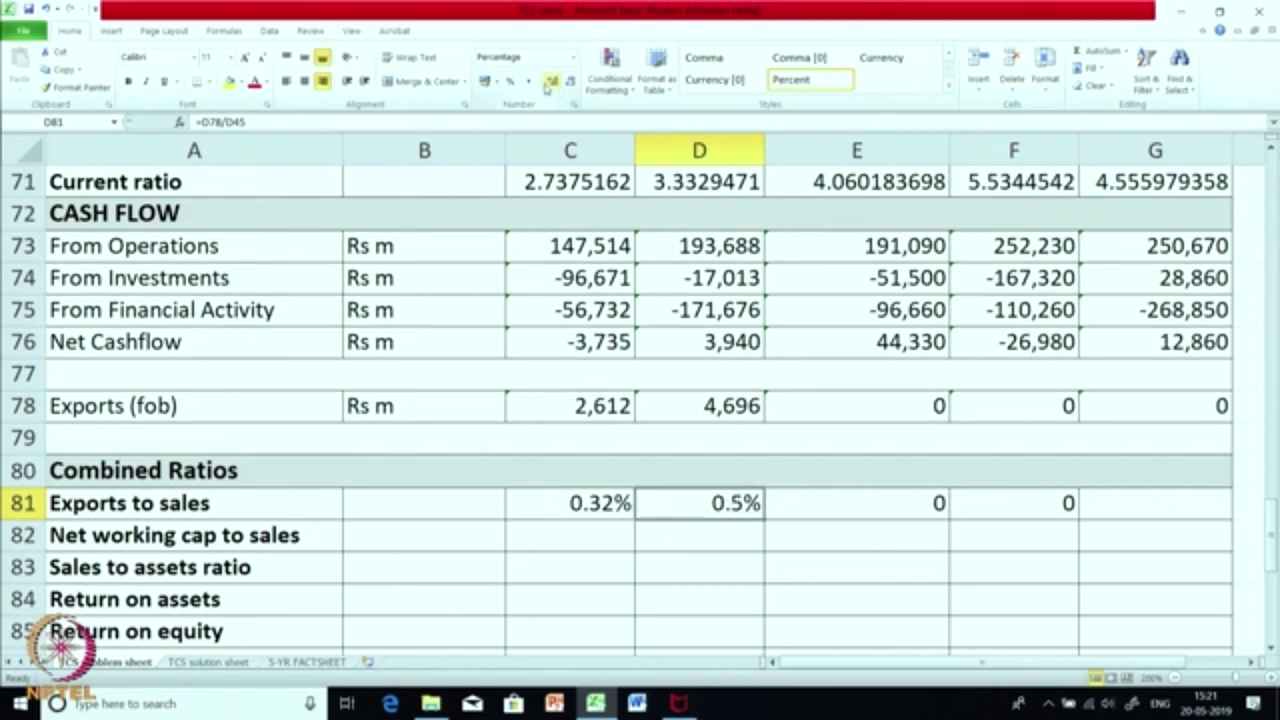
click(547, 86)
- Calculate Net working cap to sales in C82 from Current assets, Current liabilities and Net Sales with the formula =(C62-C63)/C45
scroll(501, 148, down, 1)
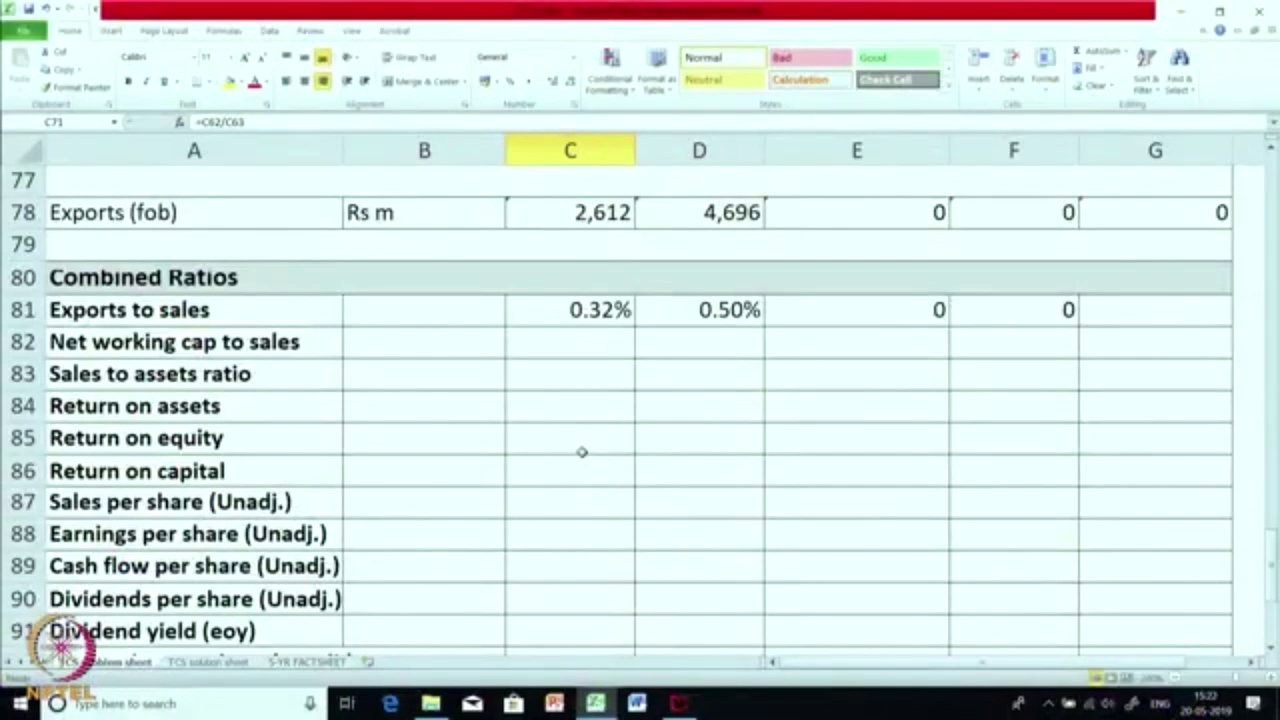
click(566, 338)
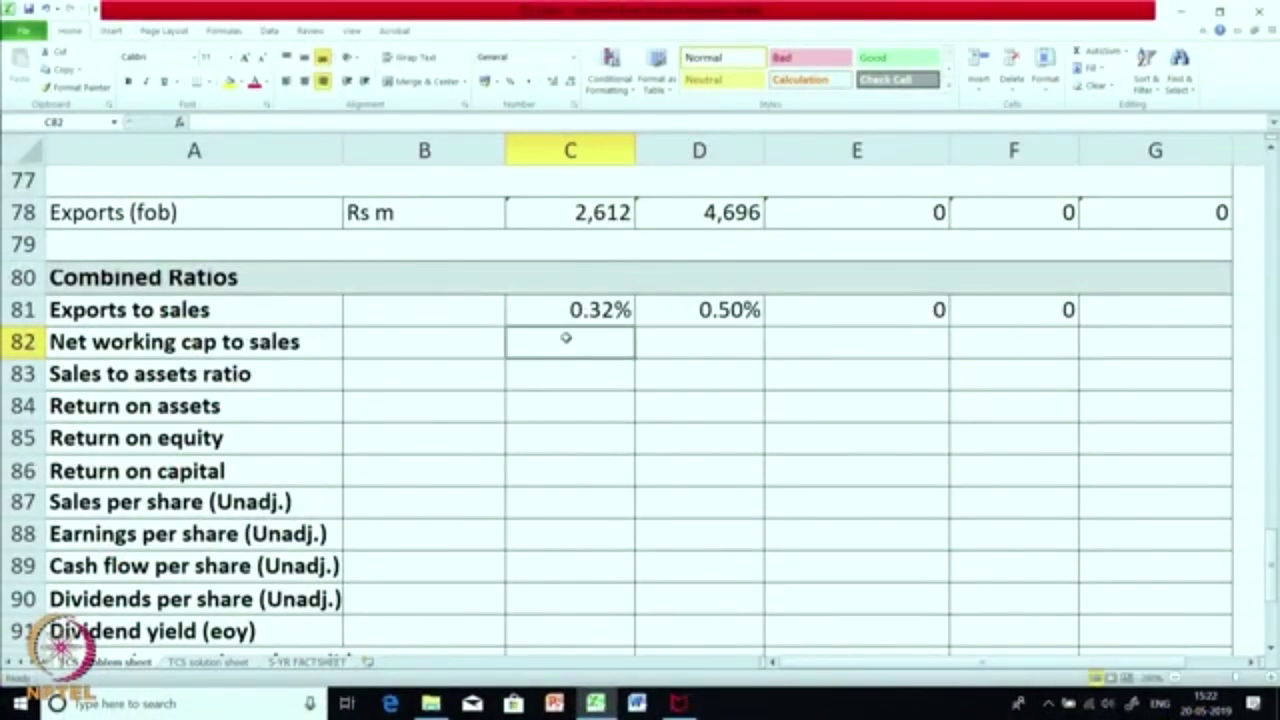
text(=)
scroll(566, 338, up, 3)
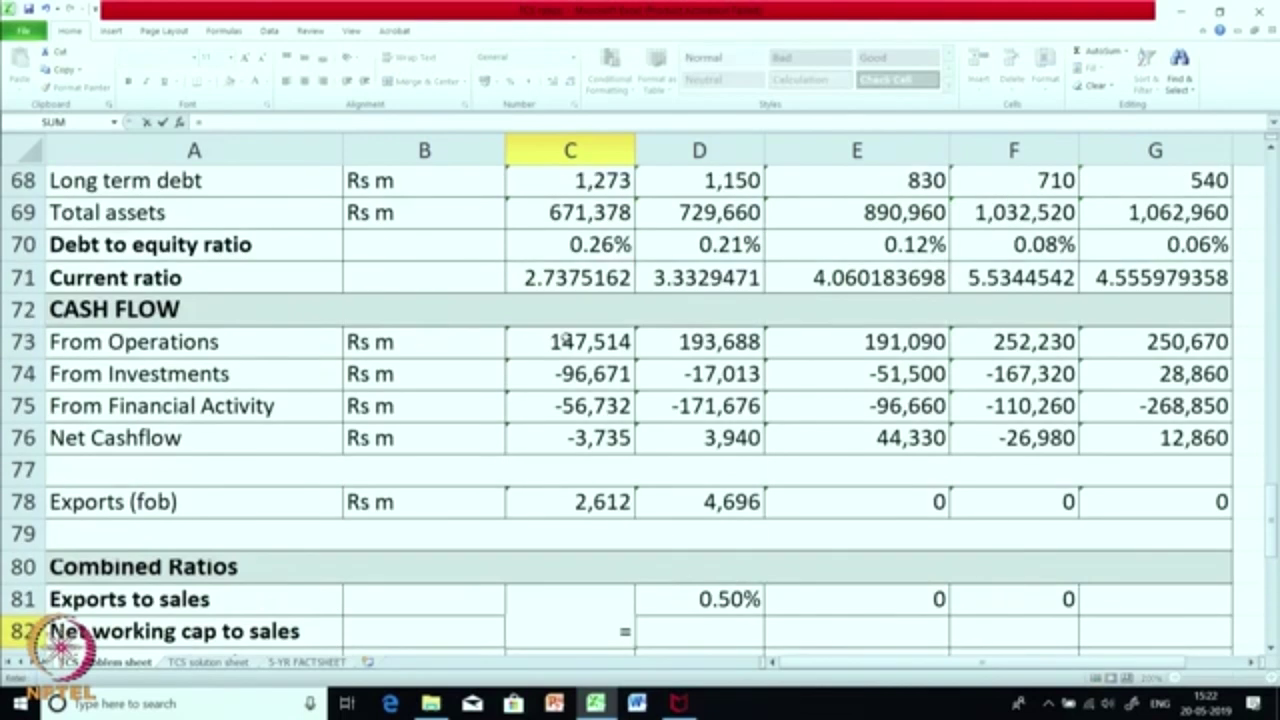
scroll(566, 340, up, 5)
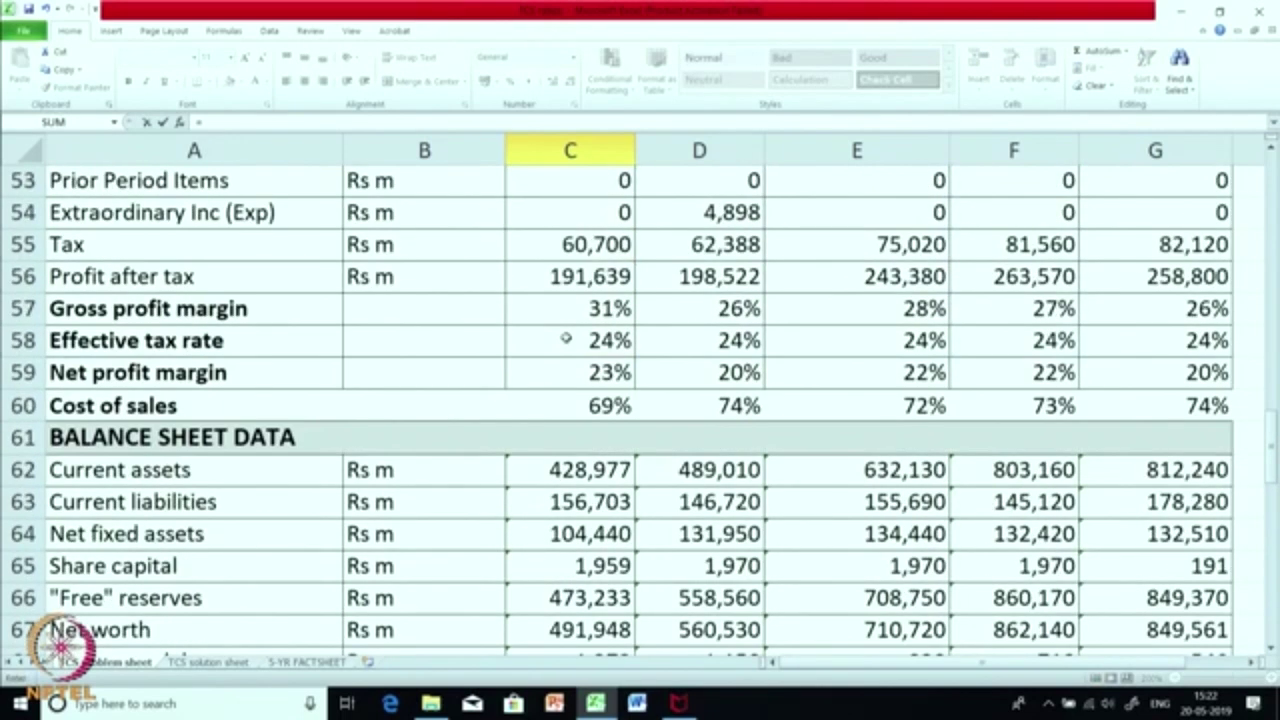
scroll(566, 338, down, 1)
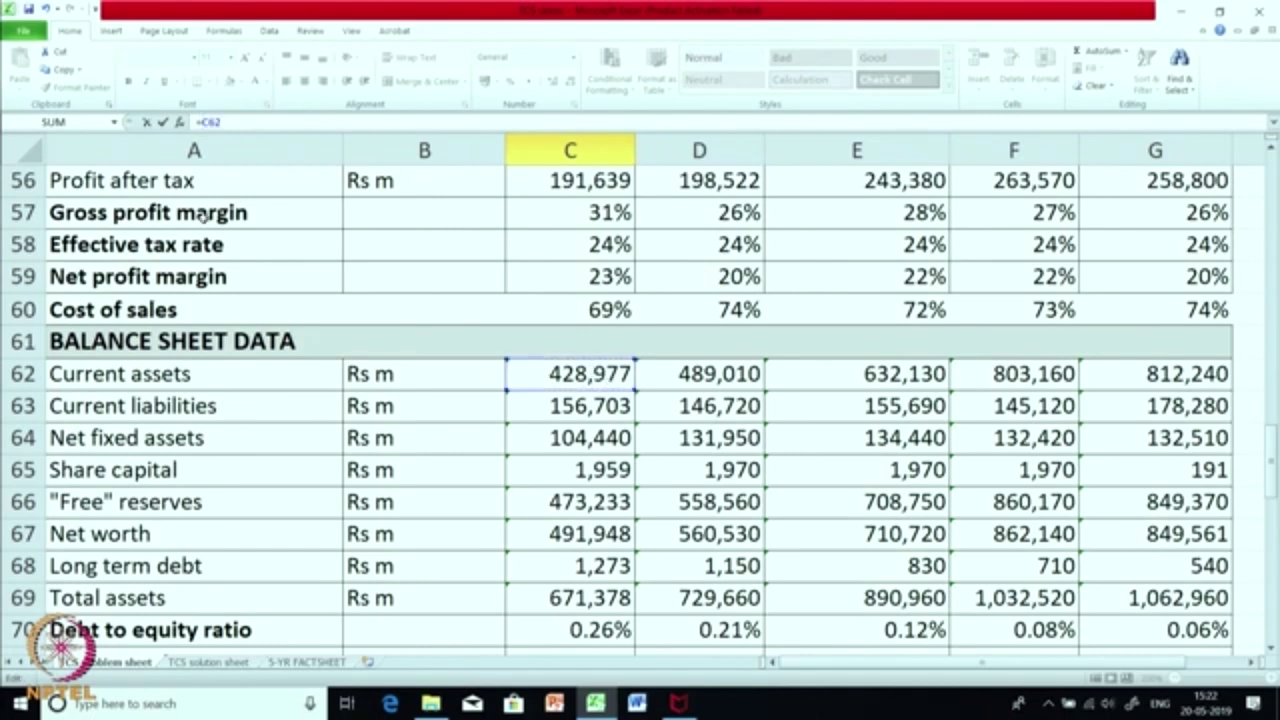
key(Left)
key(Left)
key(Left)
text((C62-)
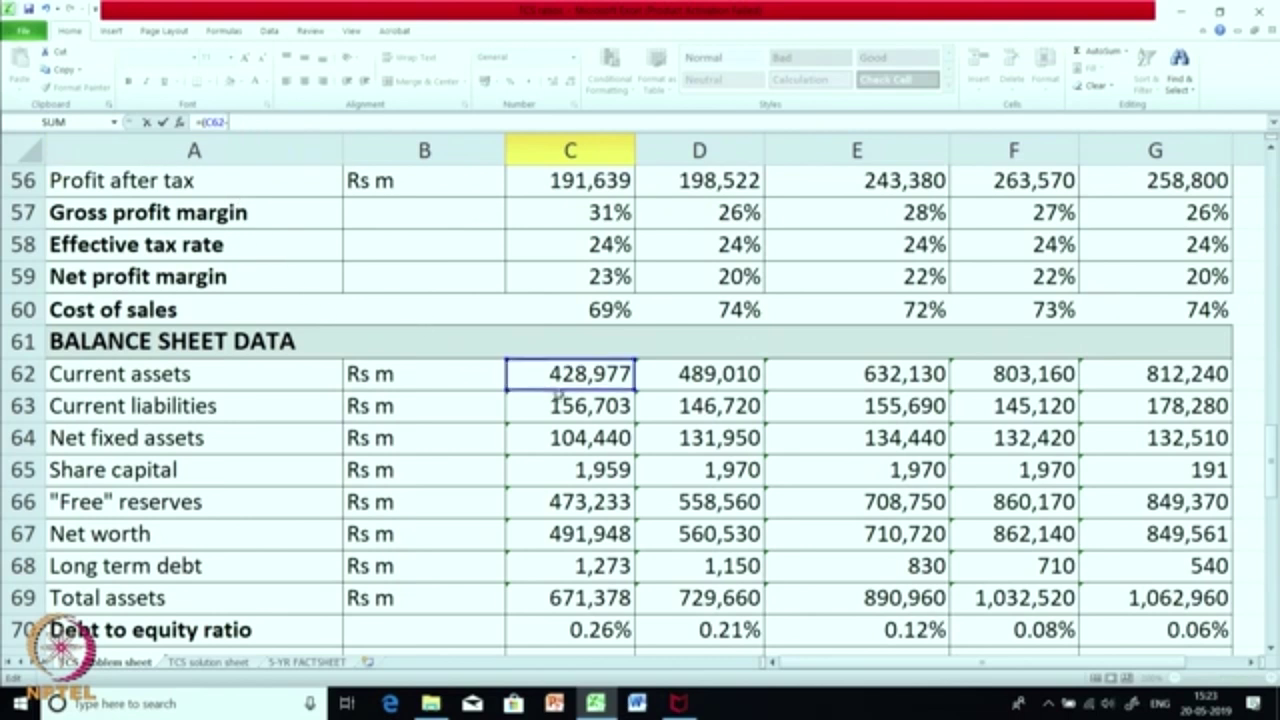
click(557, 404)
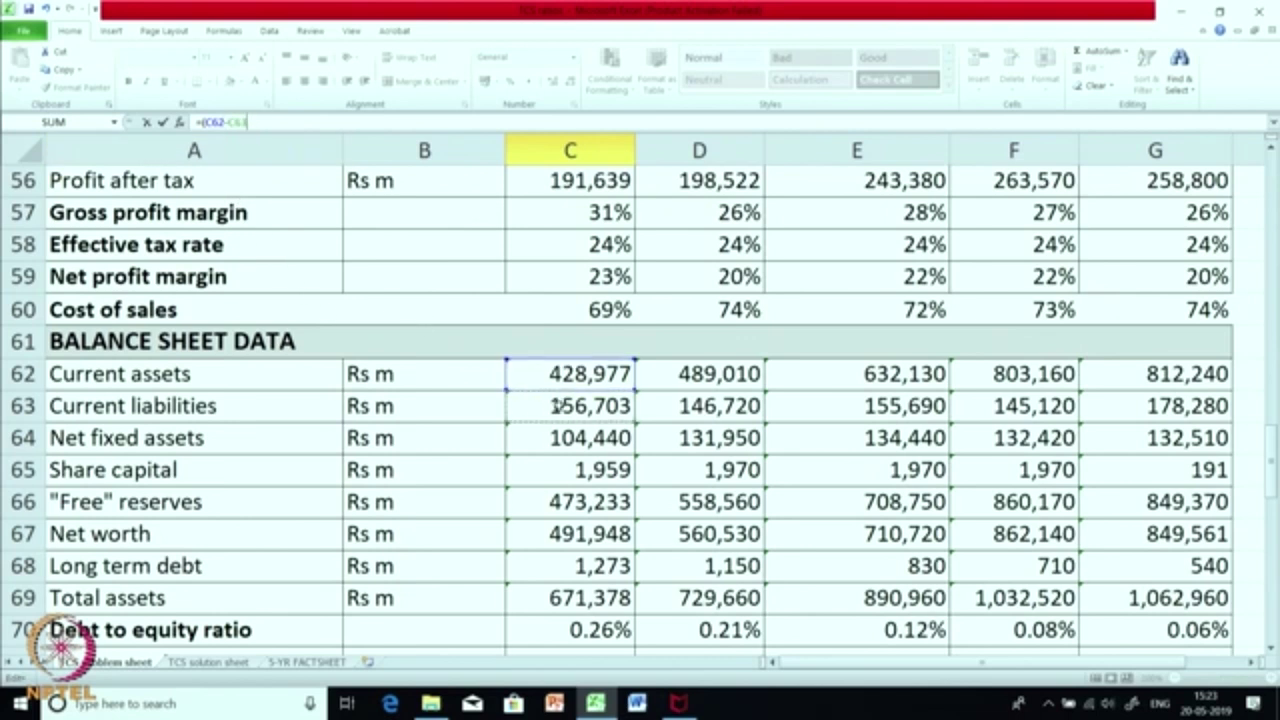
text()/)
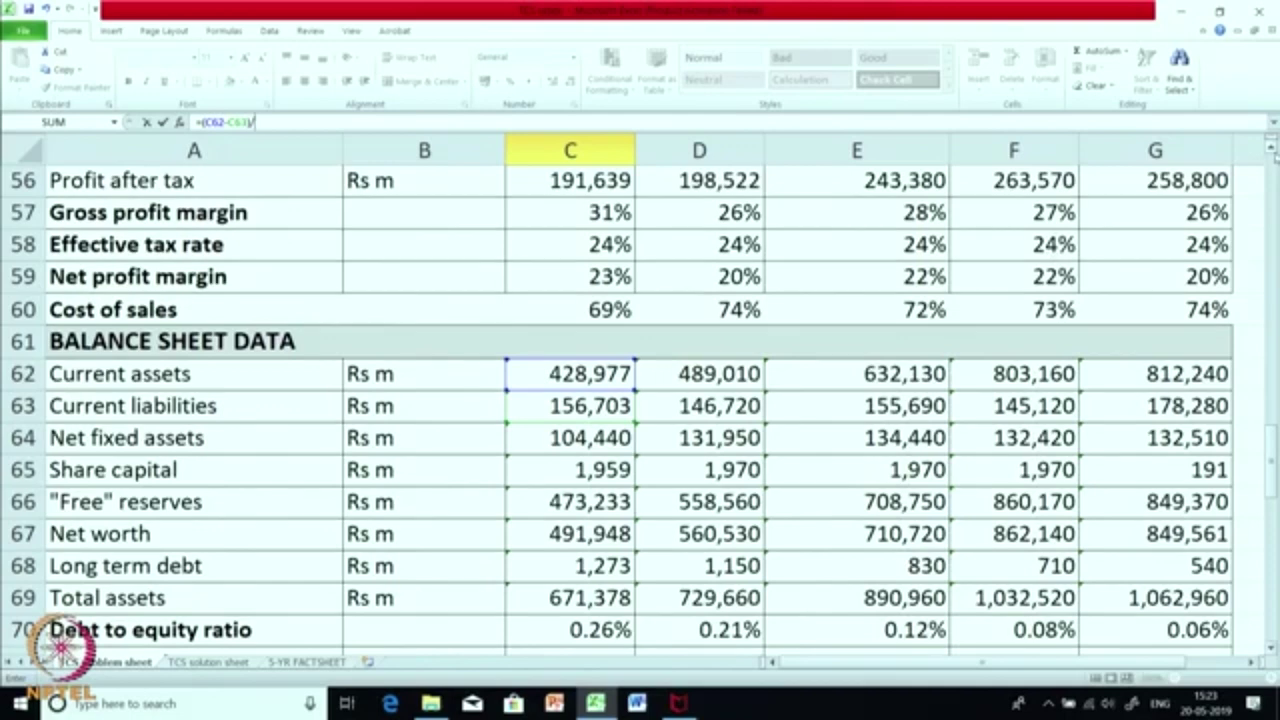
scroll(1272, 150, up, 3)
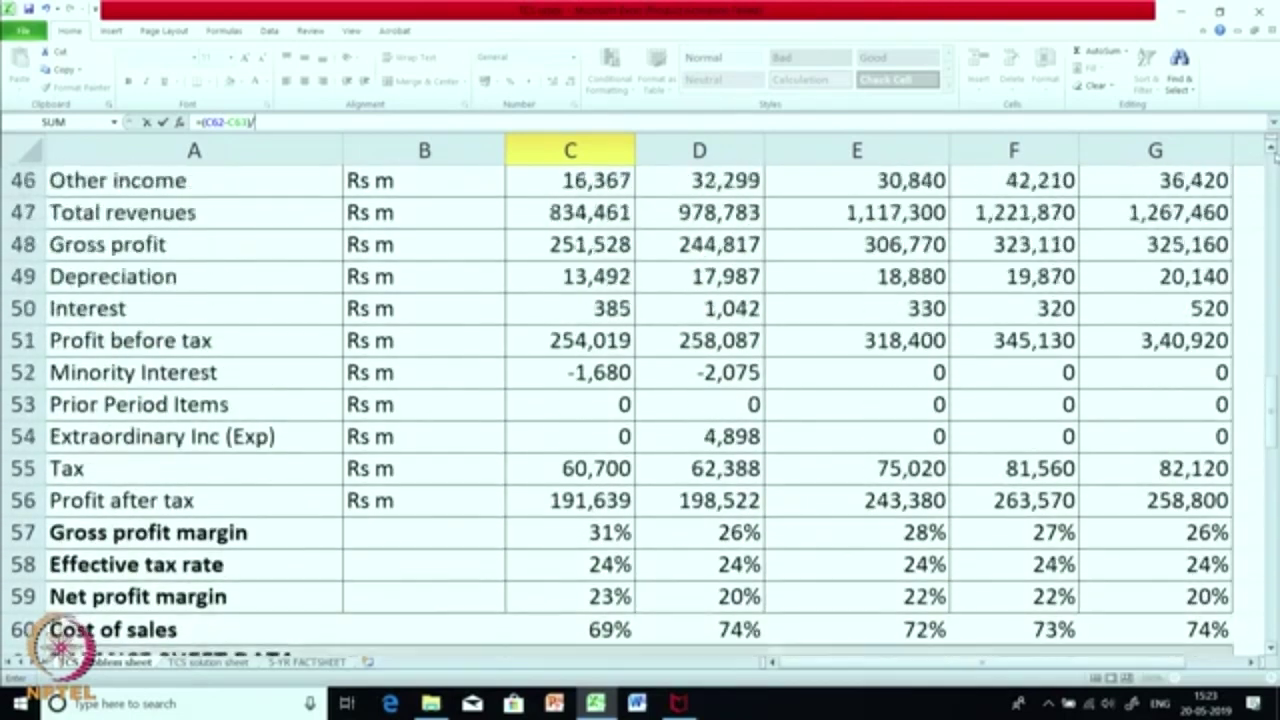
scroll(1272, 150, up, 2)
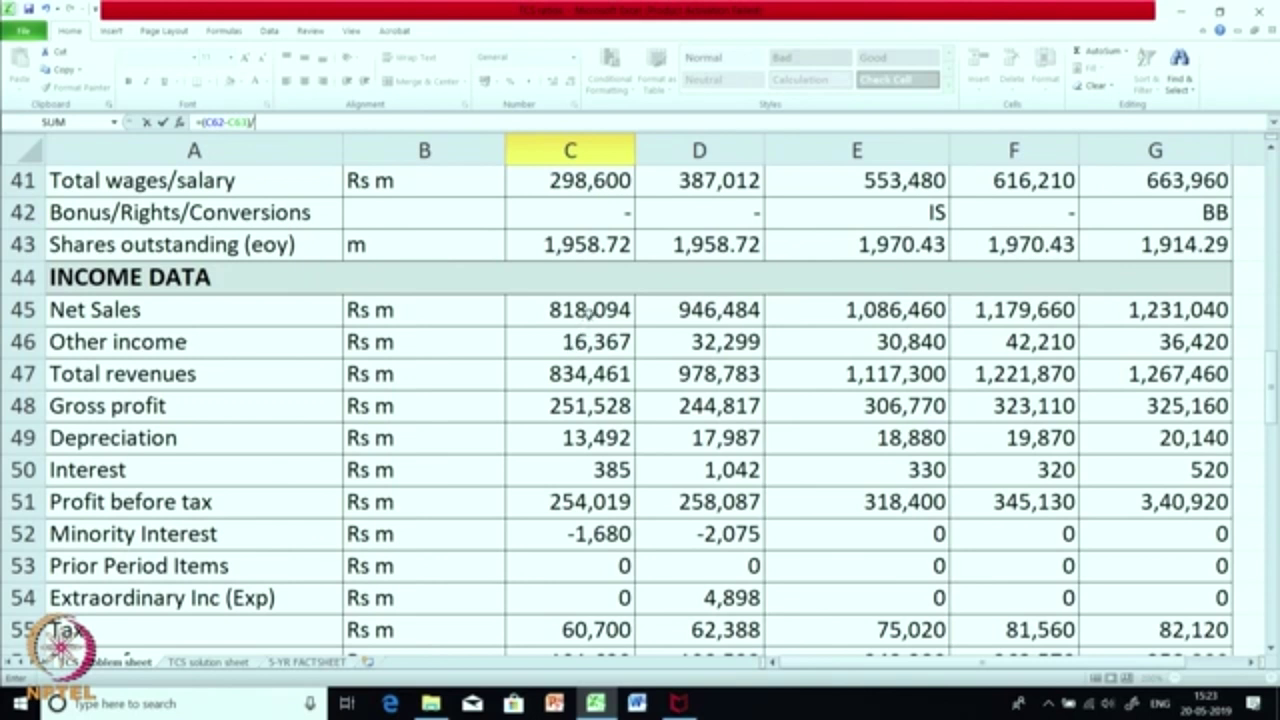
click(589, 310)
key(Return)
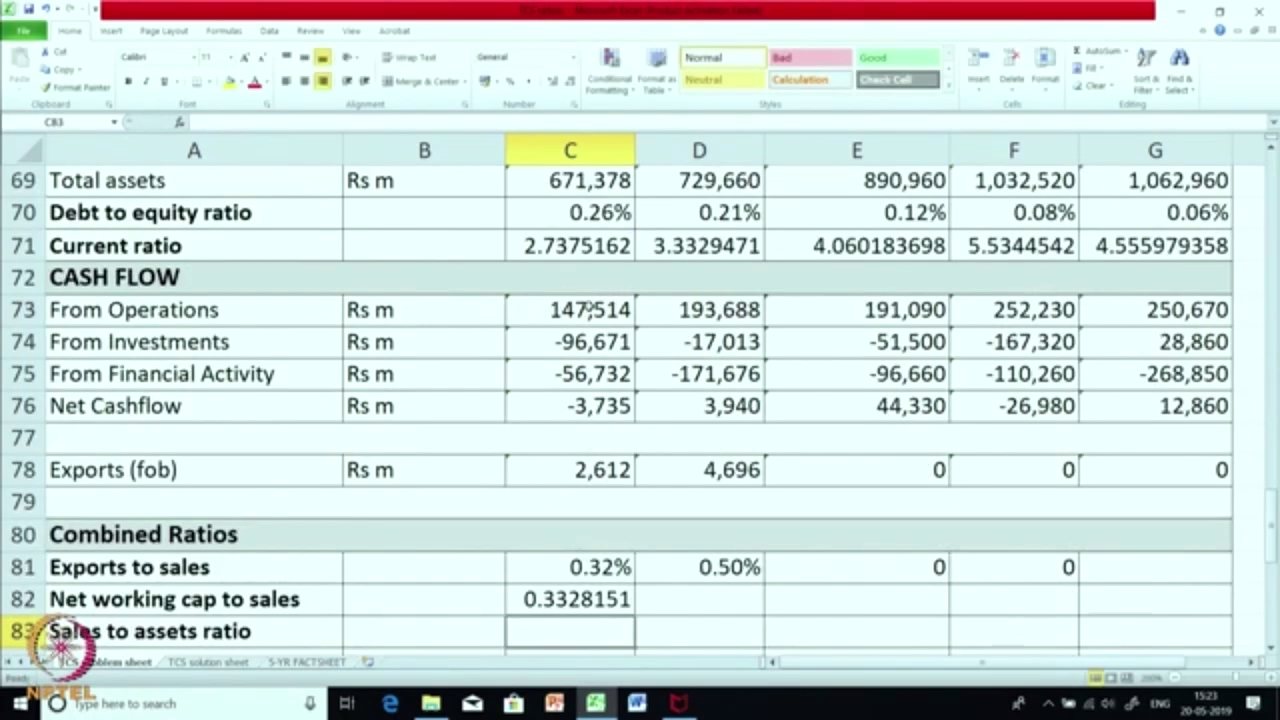
- Fill the Net working cap to sales formula from C82 across to G82
click(583, 597)
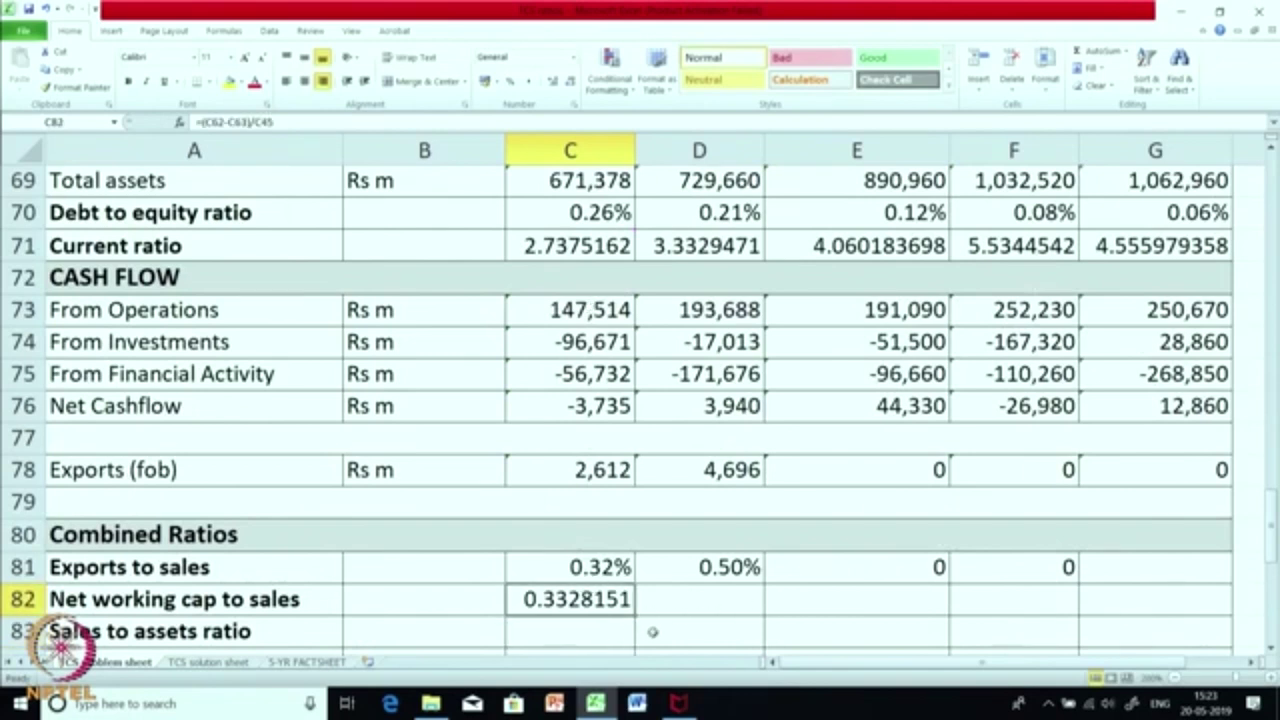
drag(636, 614, 1178, 606)
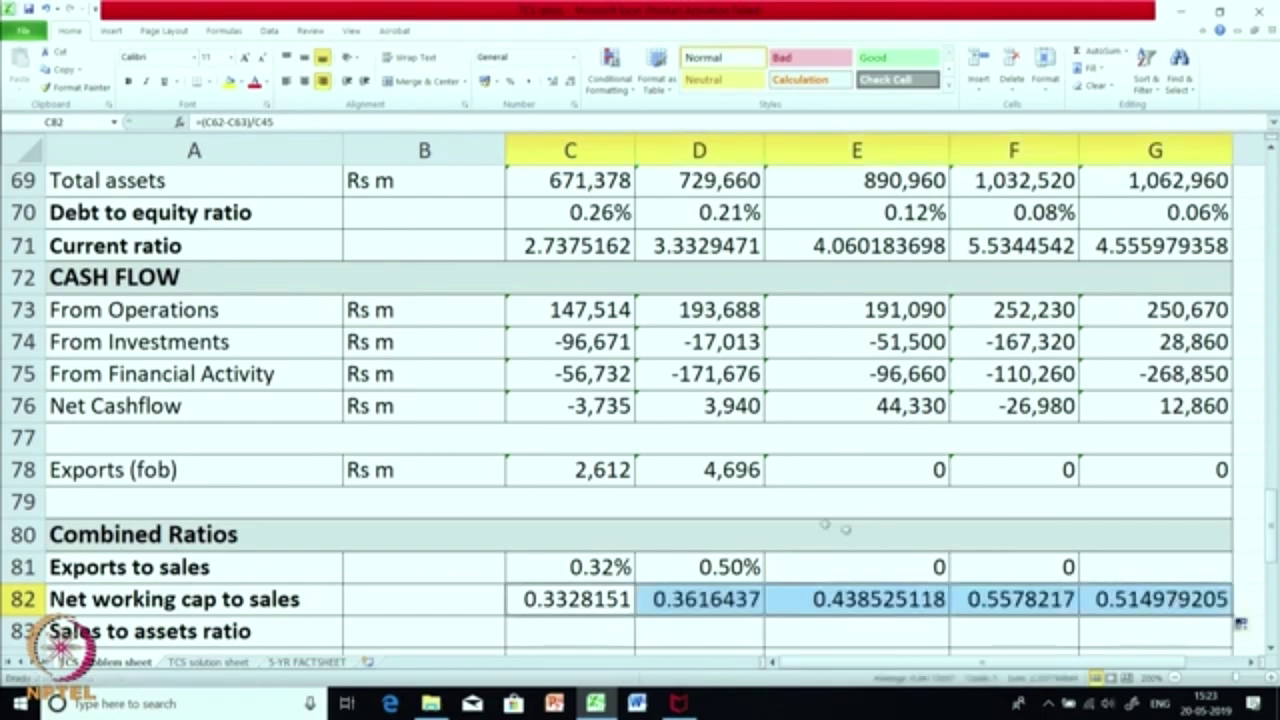
click(727, 592)
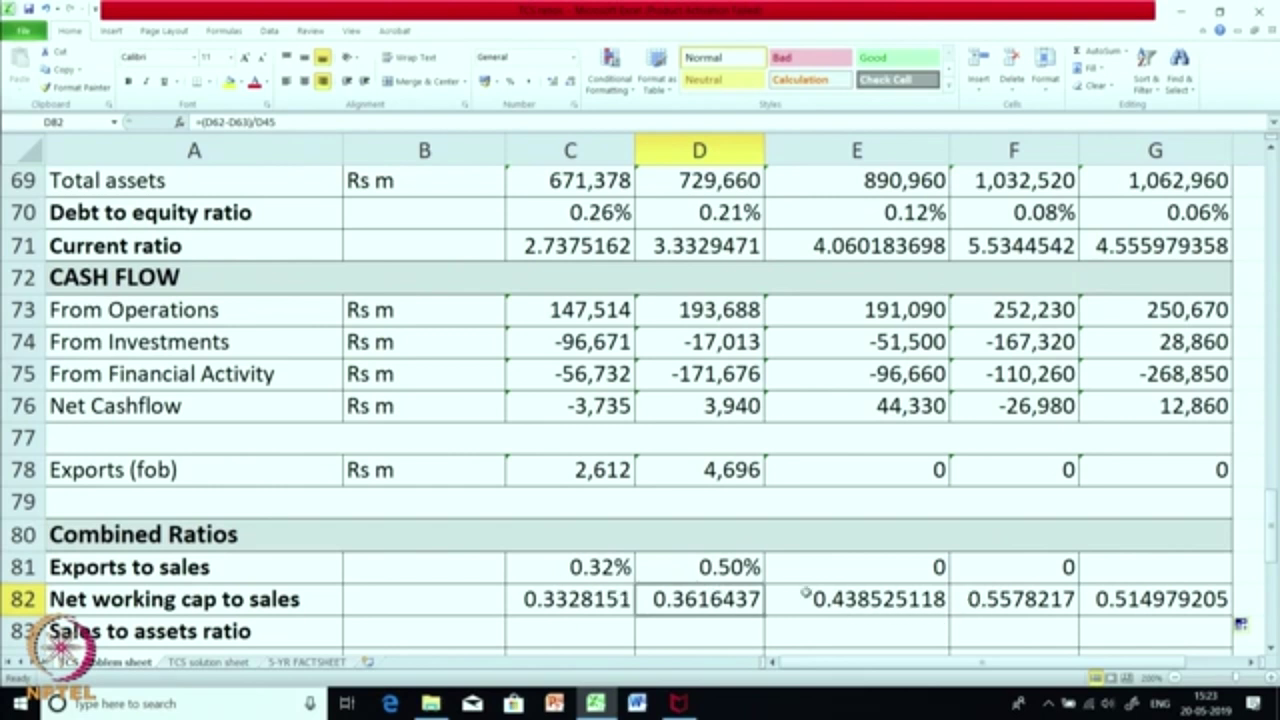
click(1044, 606)
click(1182, 604)
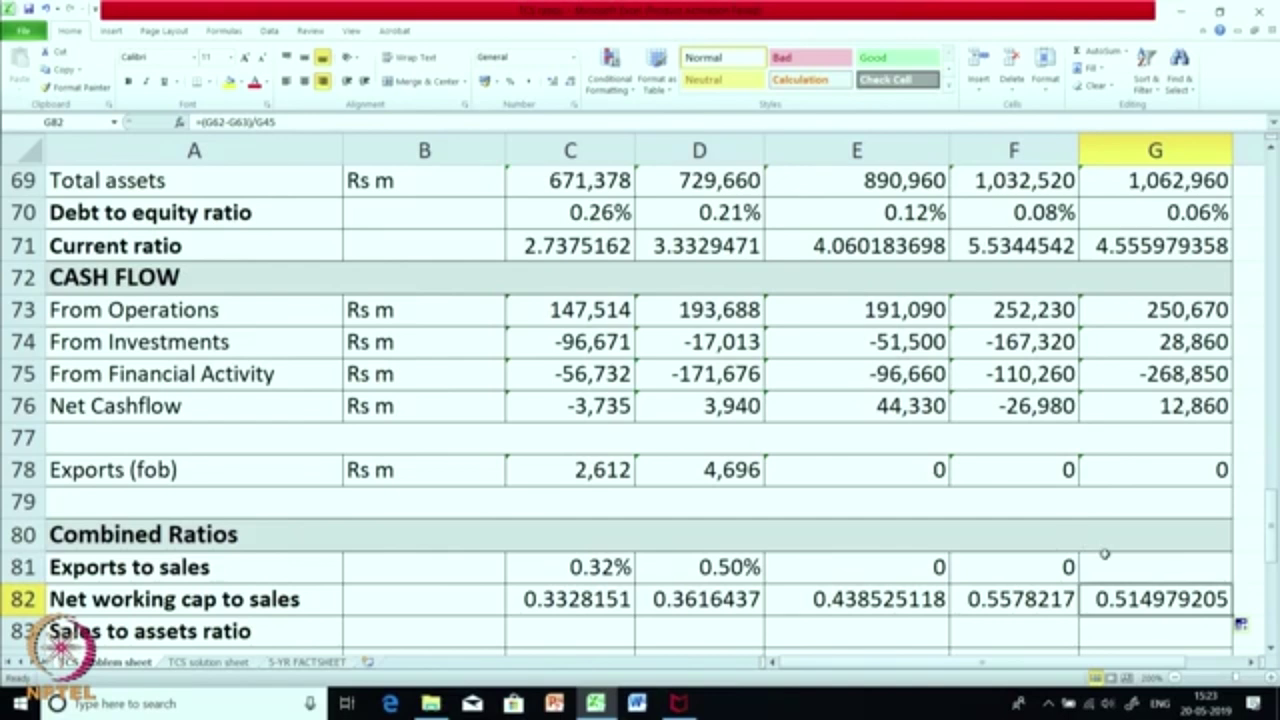
scroll(1104, 553, up, 12)
scroll(1104, 553, down, 4)
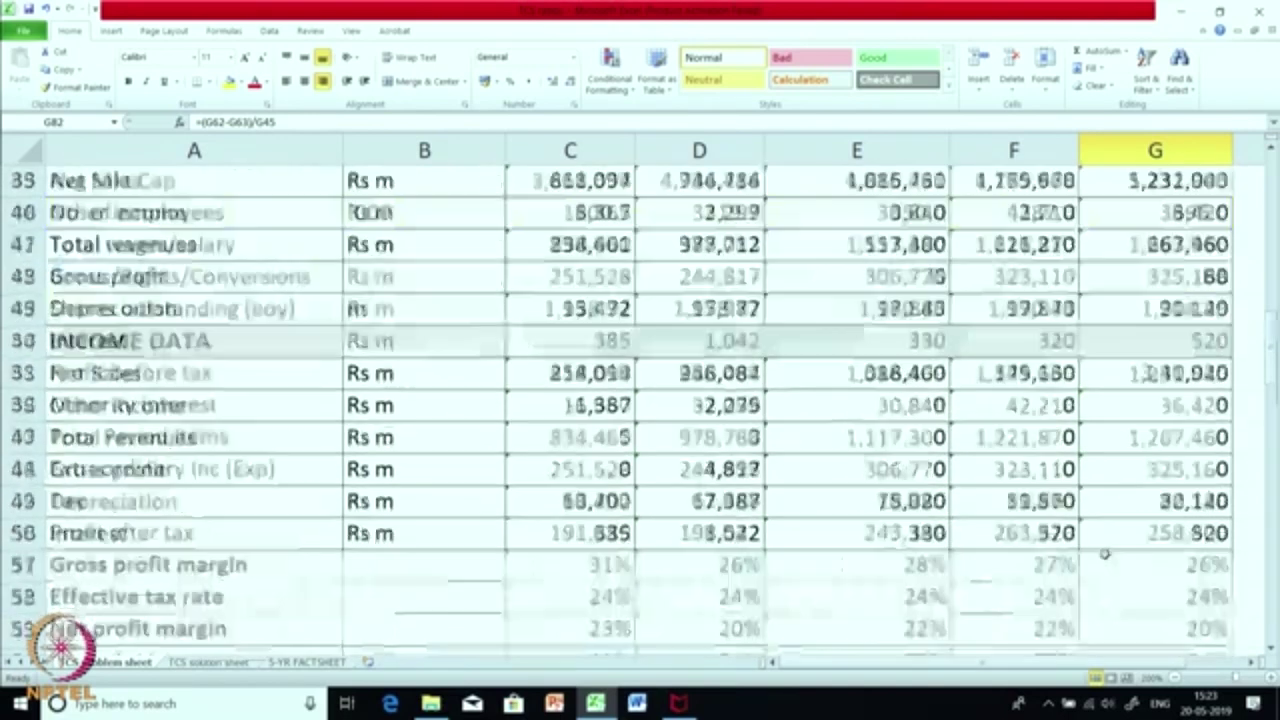
scroll(1104, 553, down, 10)
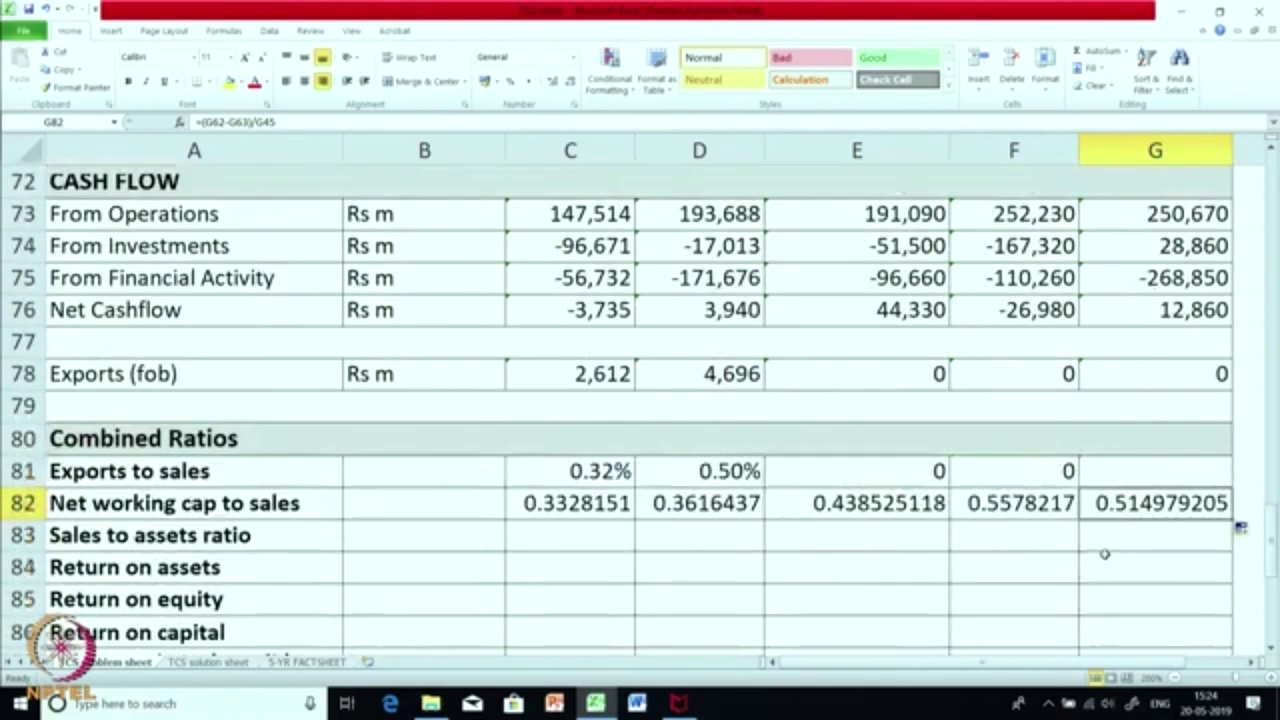
click(1016, 542)
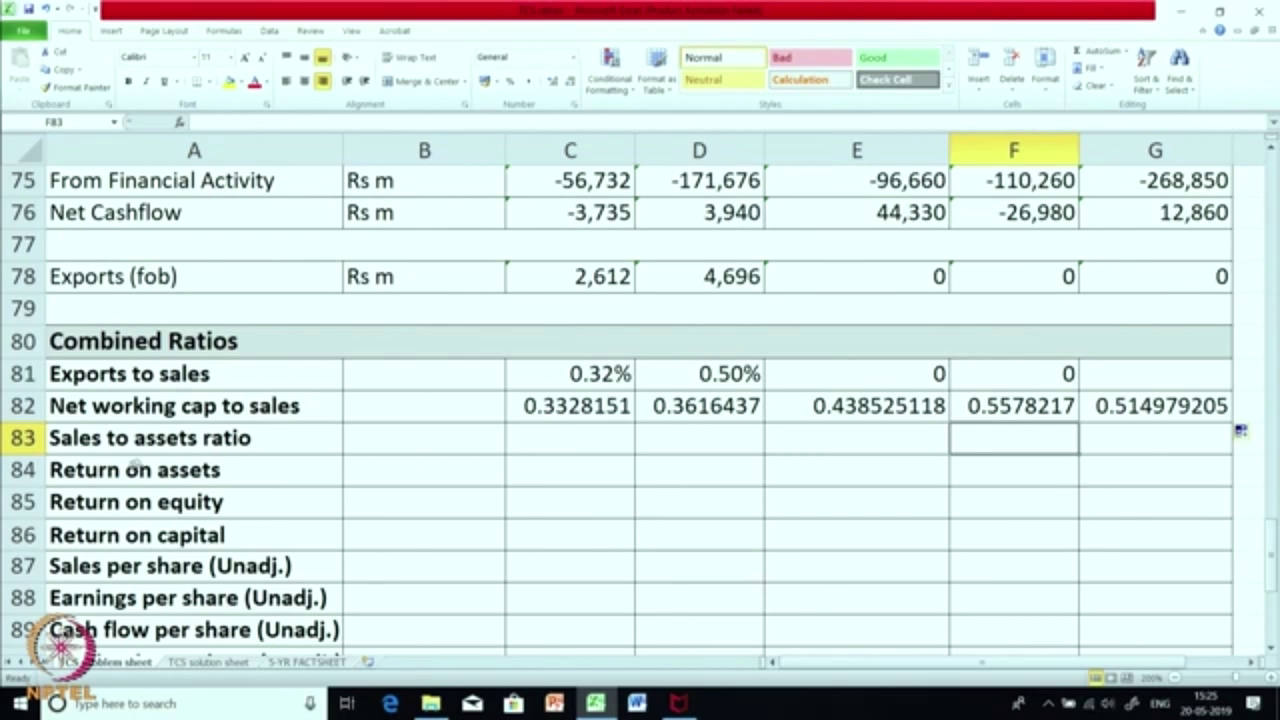
- Insert a new row above Sales to assets ratio and label it "Working Cap Turnover r" in A83
click(22, 438)
right_click(22, 440)
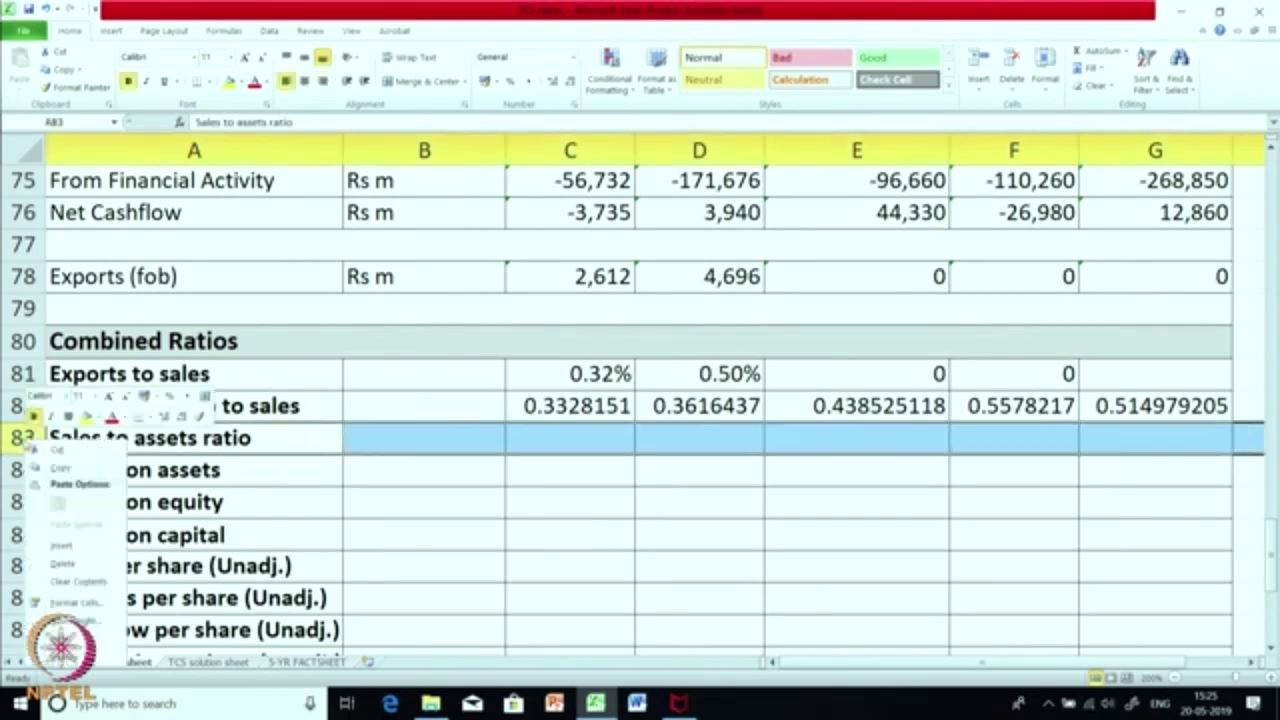
click(42, 546)
click(168, 436)
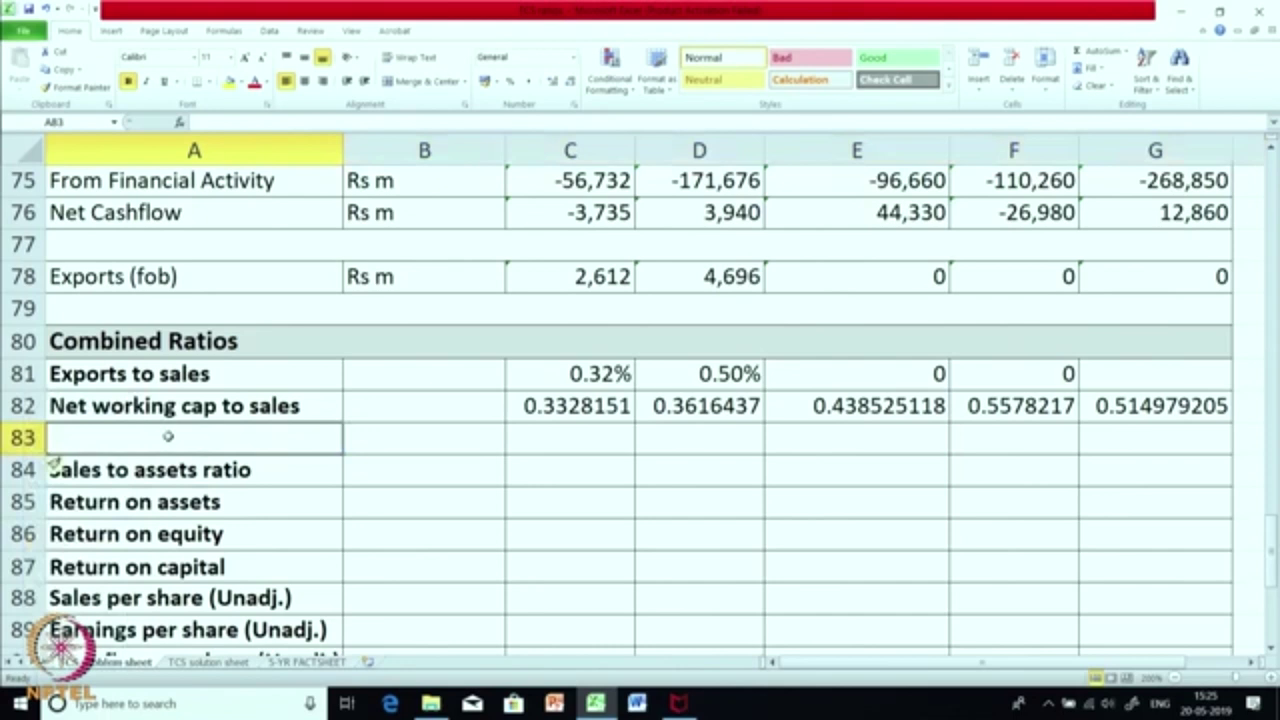
text(Working Cap Turnover r)
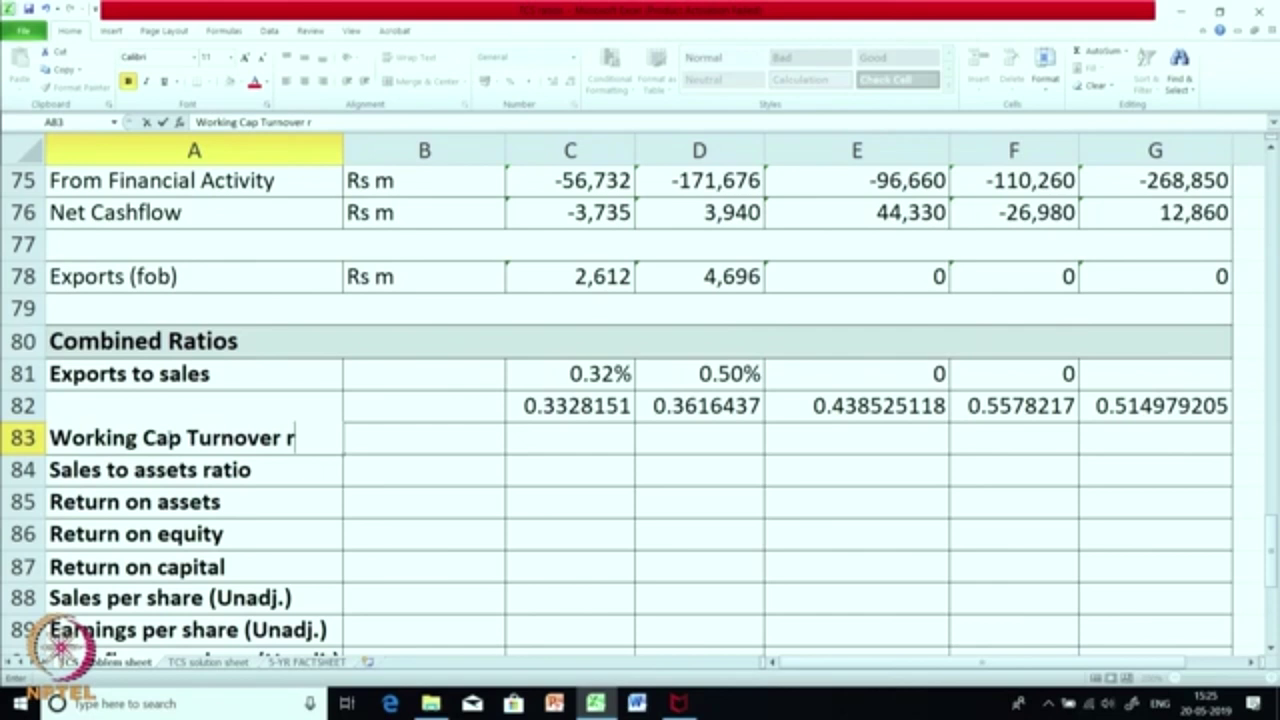
key(Return)
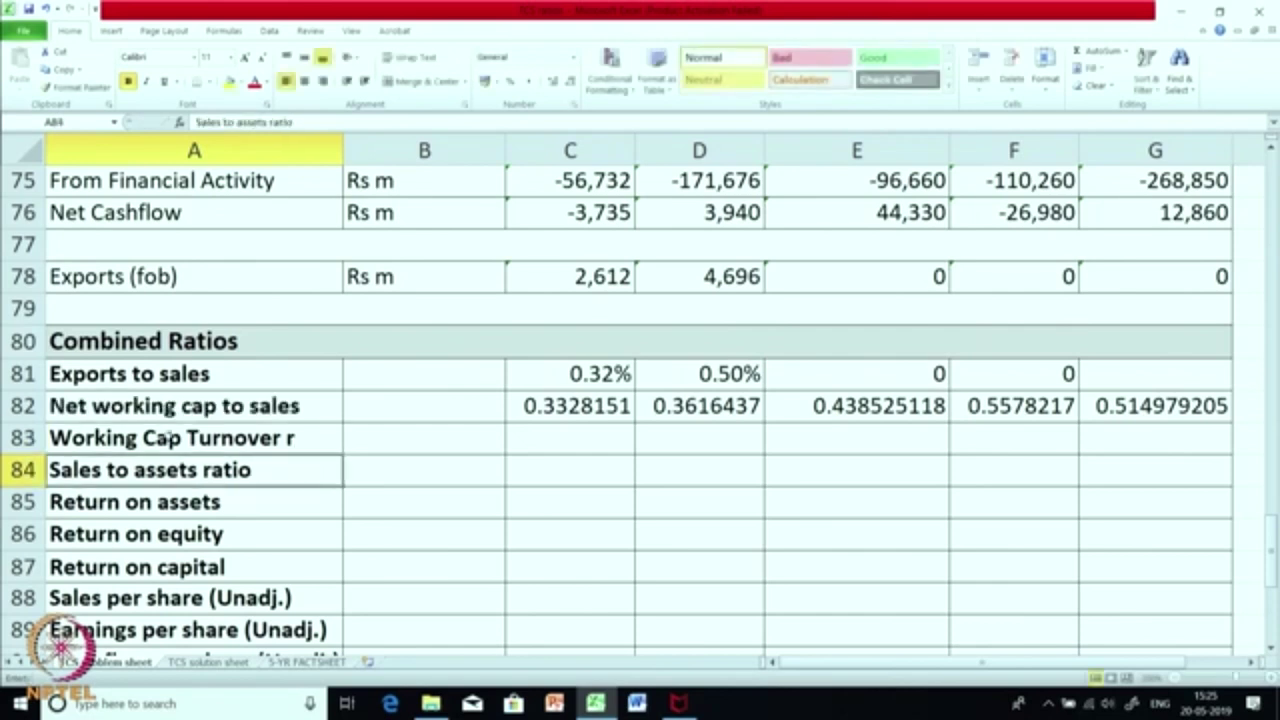
- Calculate working capital turnover in C83 by dividing Net Sales by Current assets minus Current liabilities, using =C45/(C62-C63)
click(544, 443)
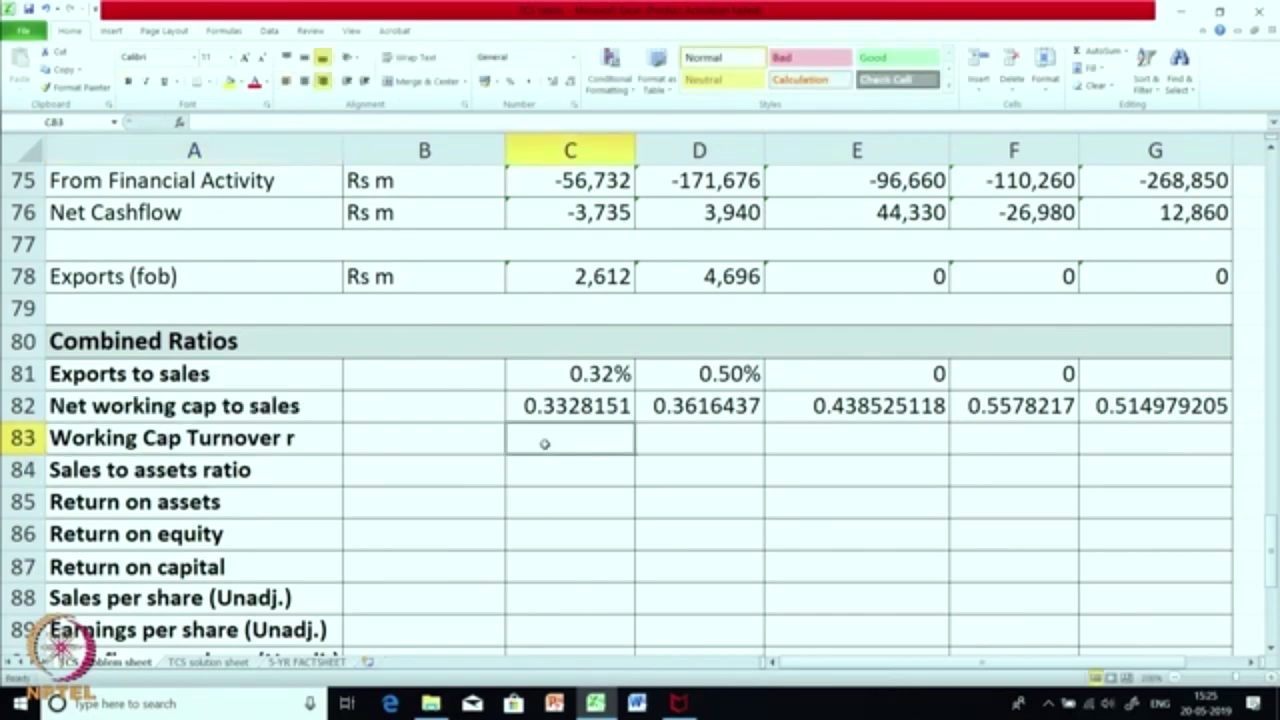
text(=)
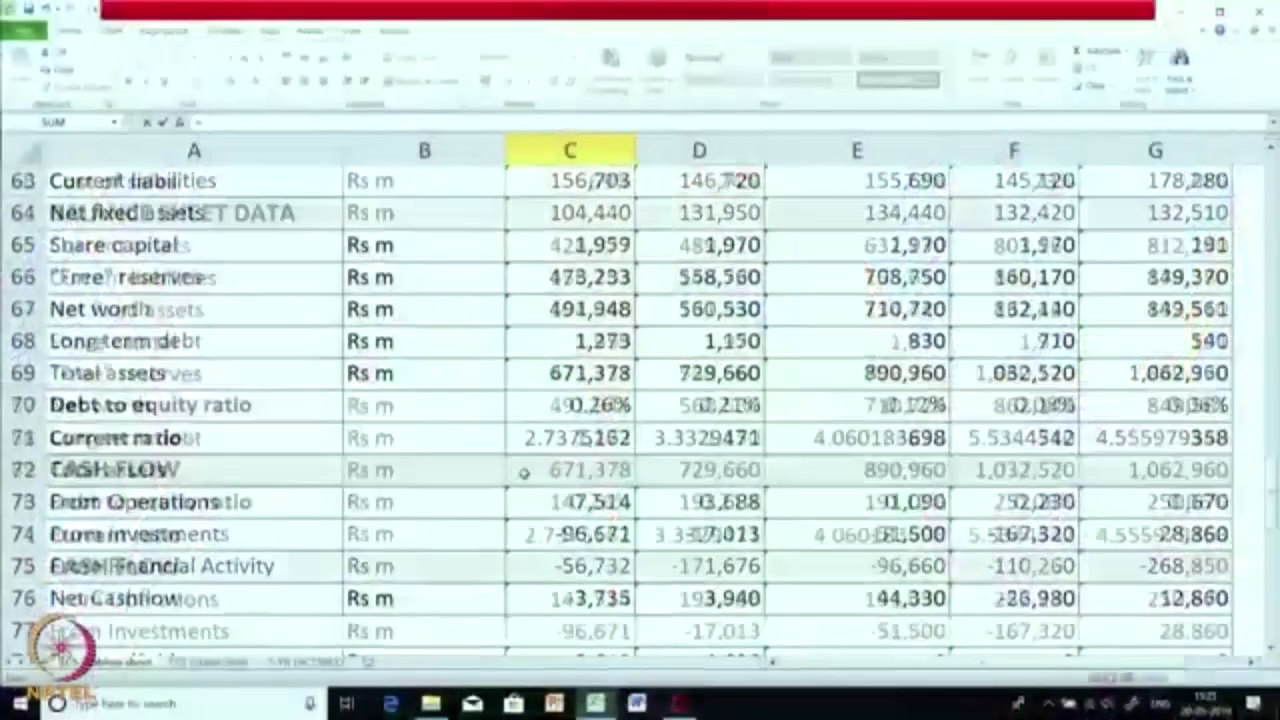
scroll(523, 473, up, 5)
scroll(523, 473, up, 2)
click(580, 282)
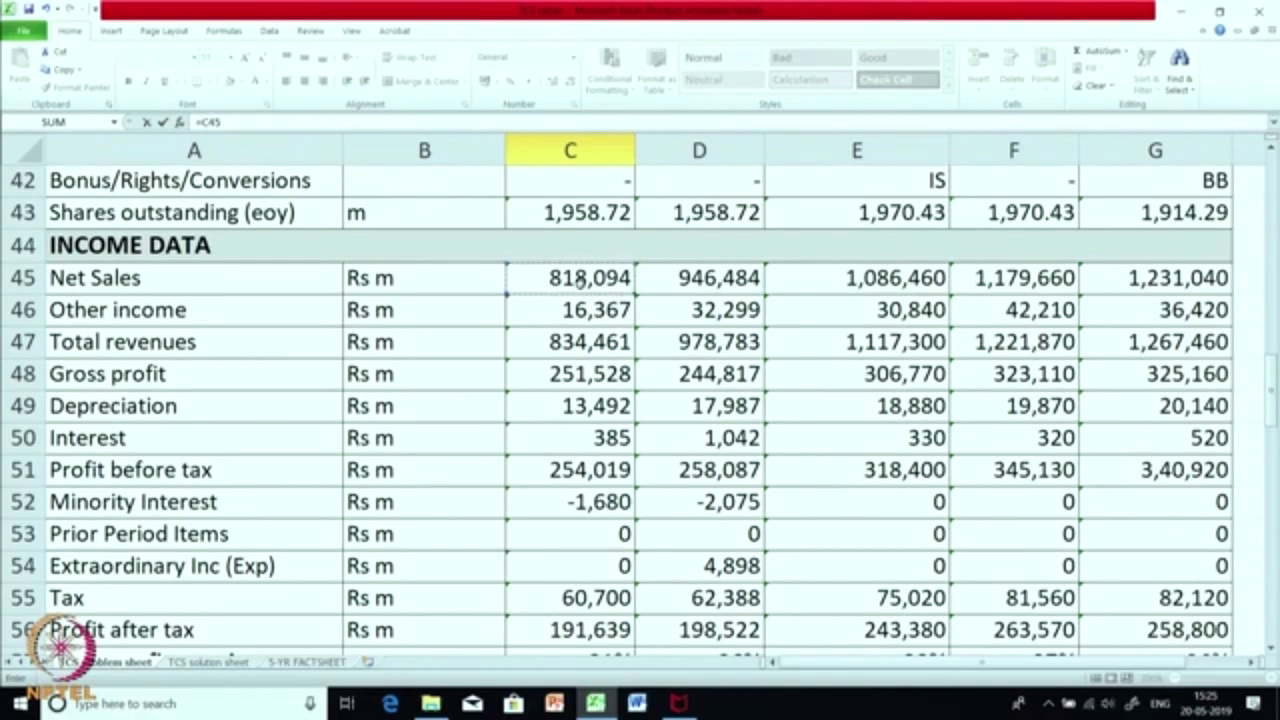
text(/)
scroll(595, 292, down, 4)
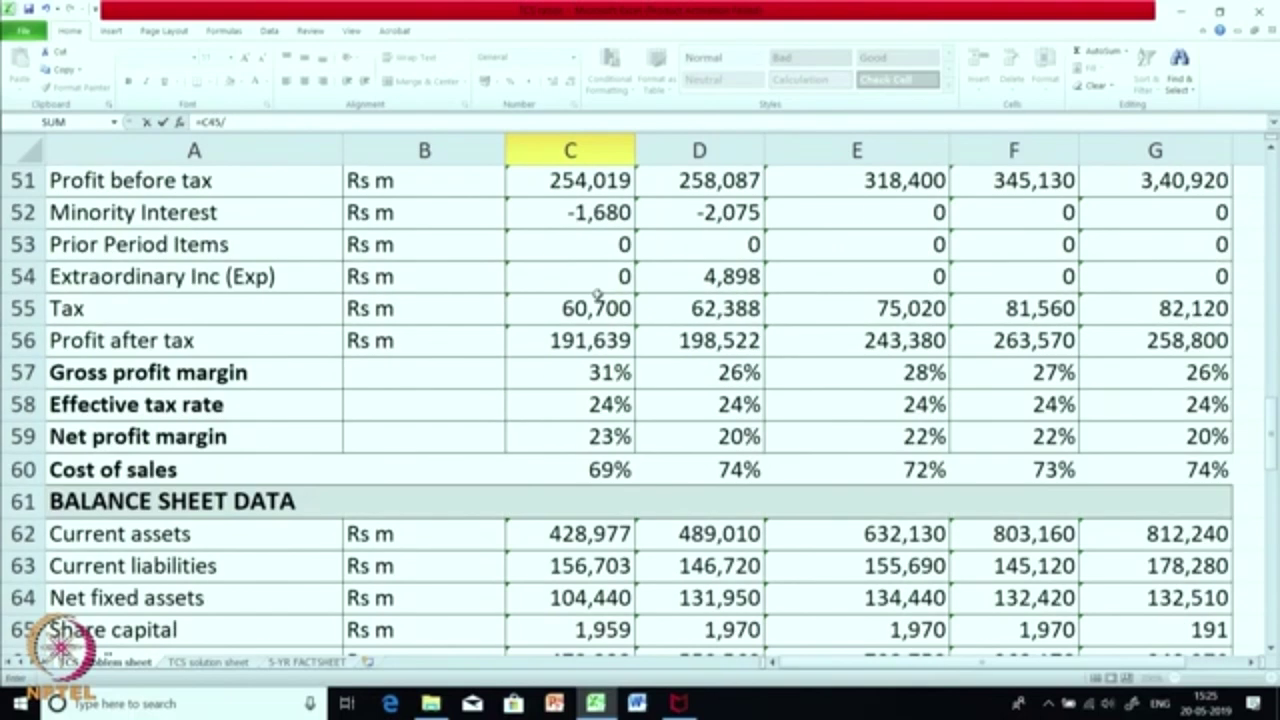
click(610, 437)
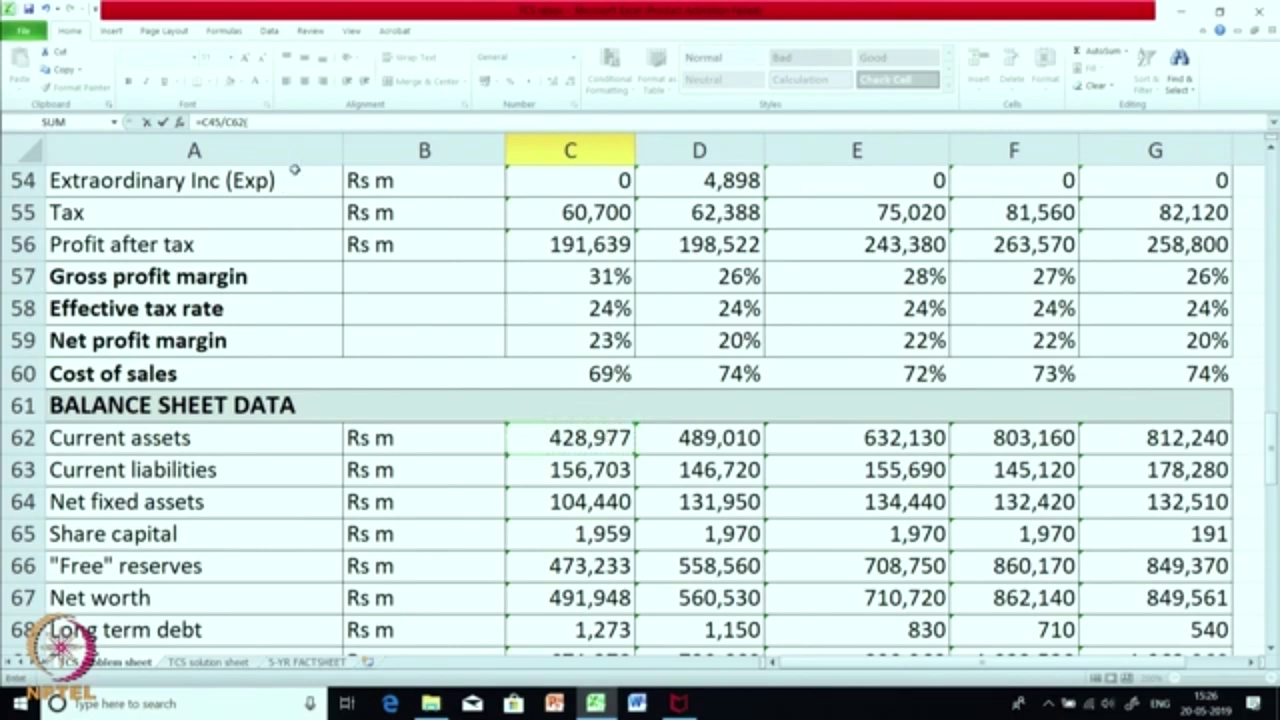
key(BackSpace)
key(BackSpace)
key(BackSpace)
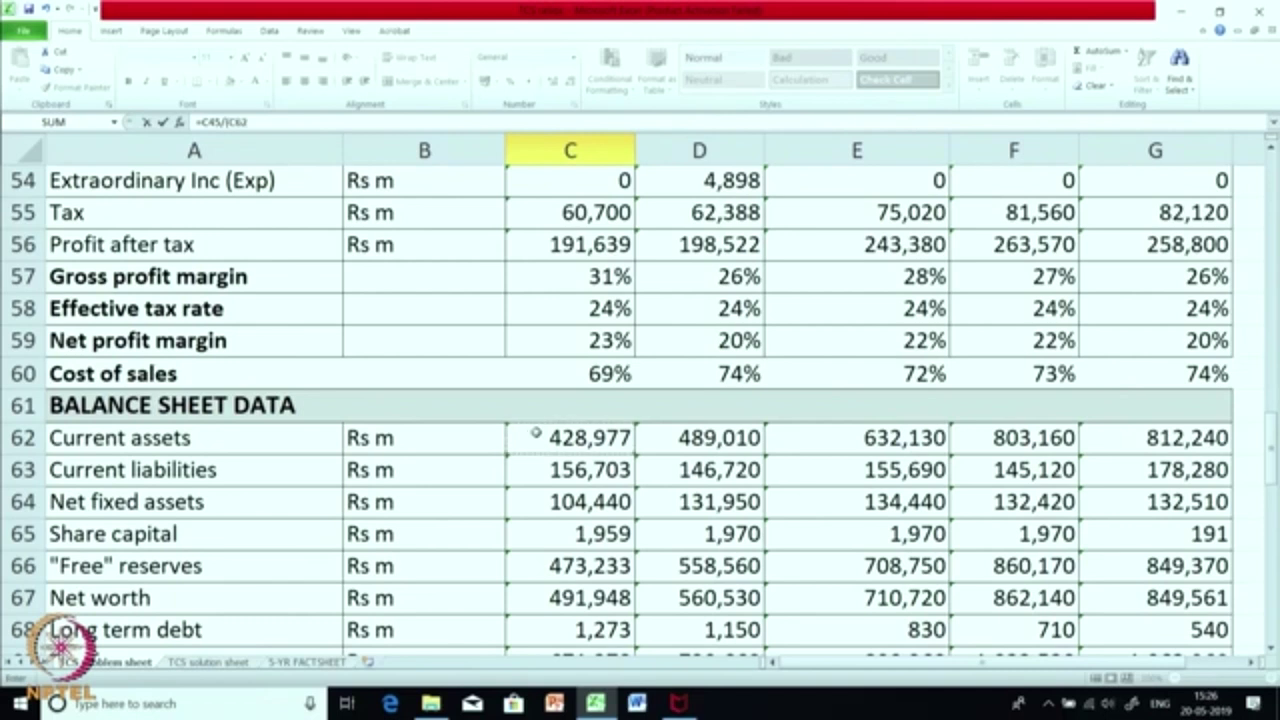
text(-)
click(568, 470)
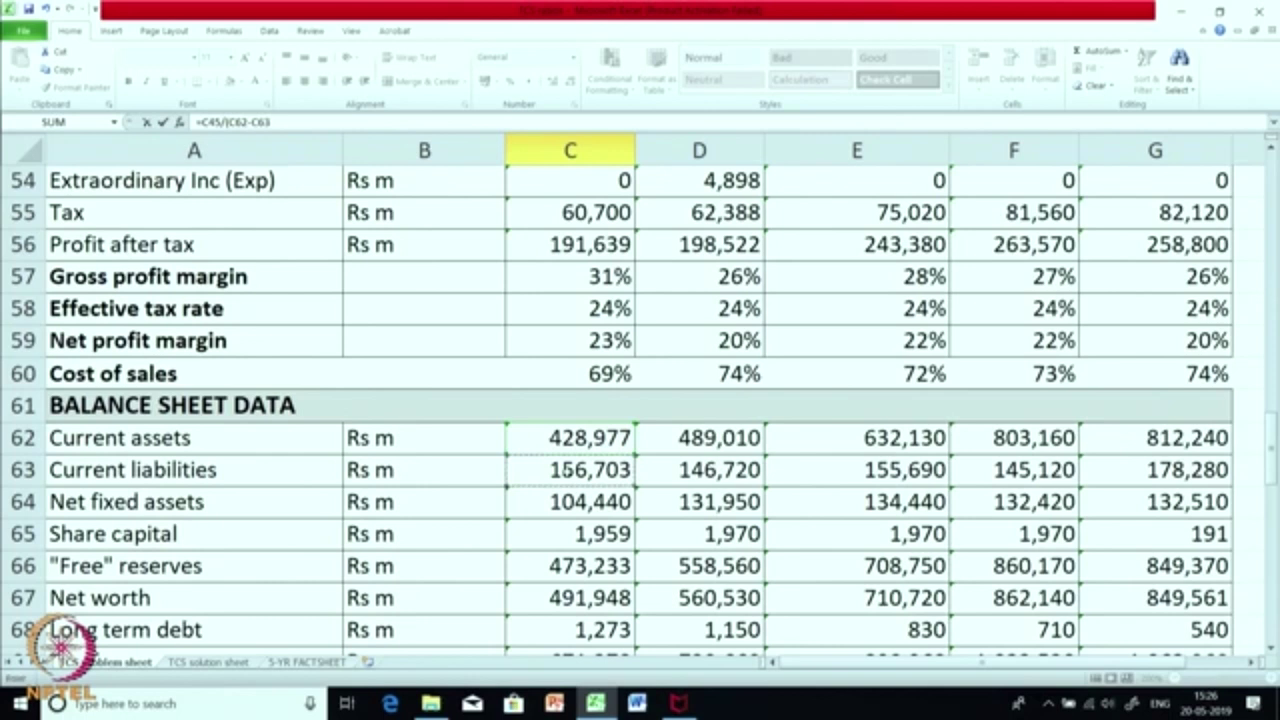
text())
key(Return)
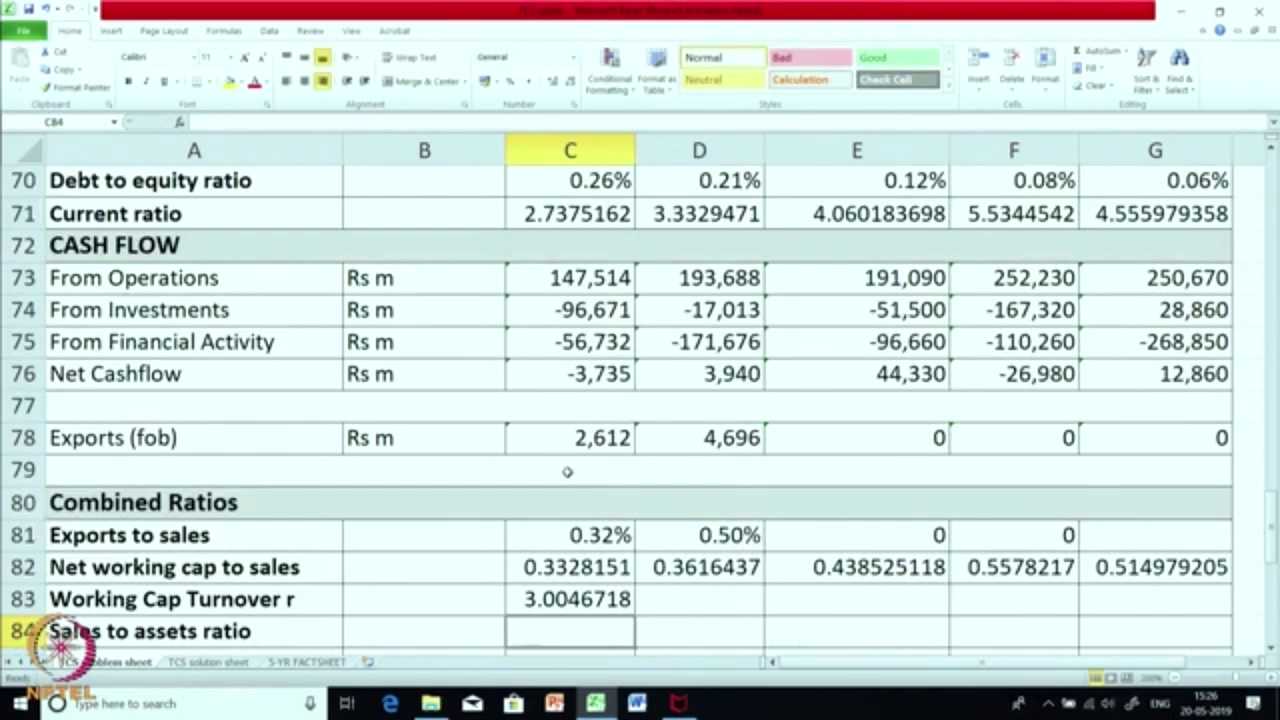
- Fill the working capital turnover formula from C83 across to G83
click(620, 604)
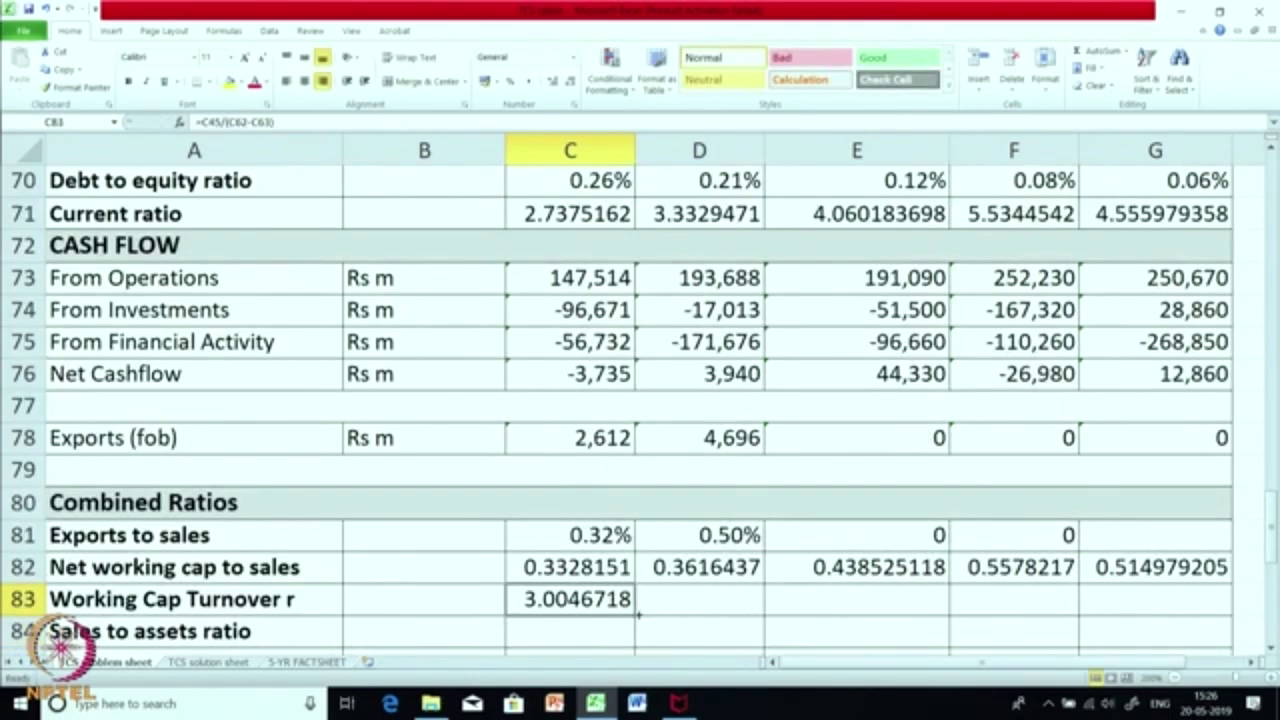
drag(634, 615, 1162, 614)
click(812, 548)
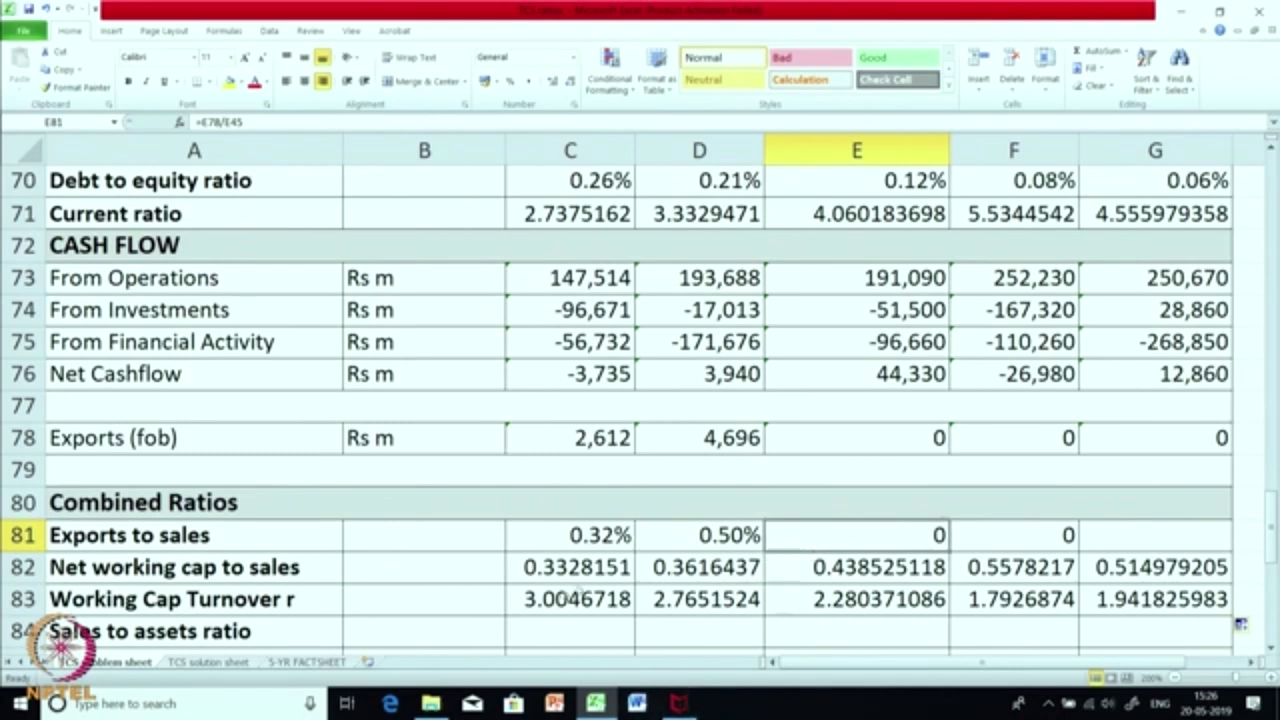
click(575, 600)
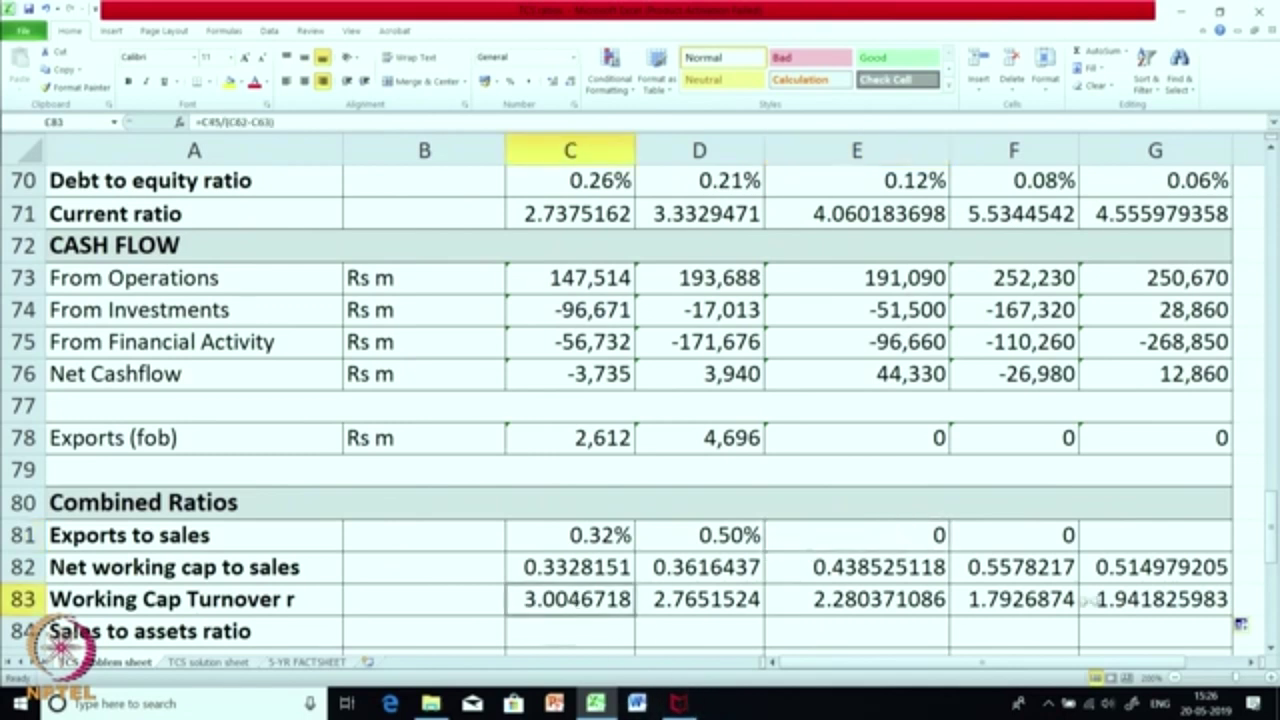
click(1107, 596)
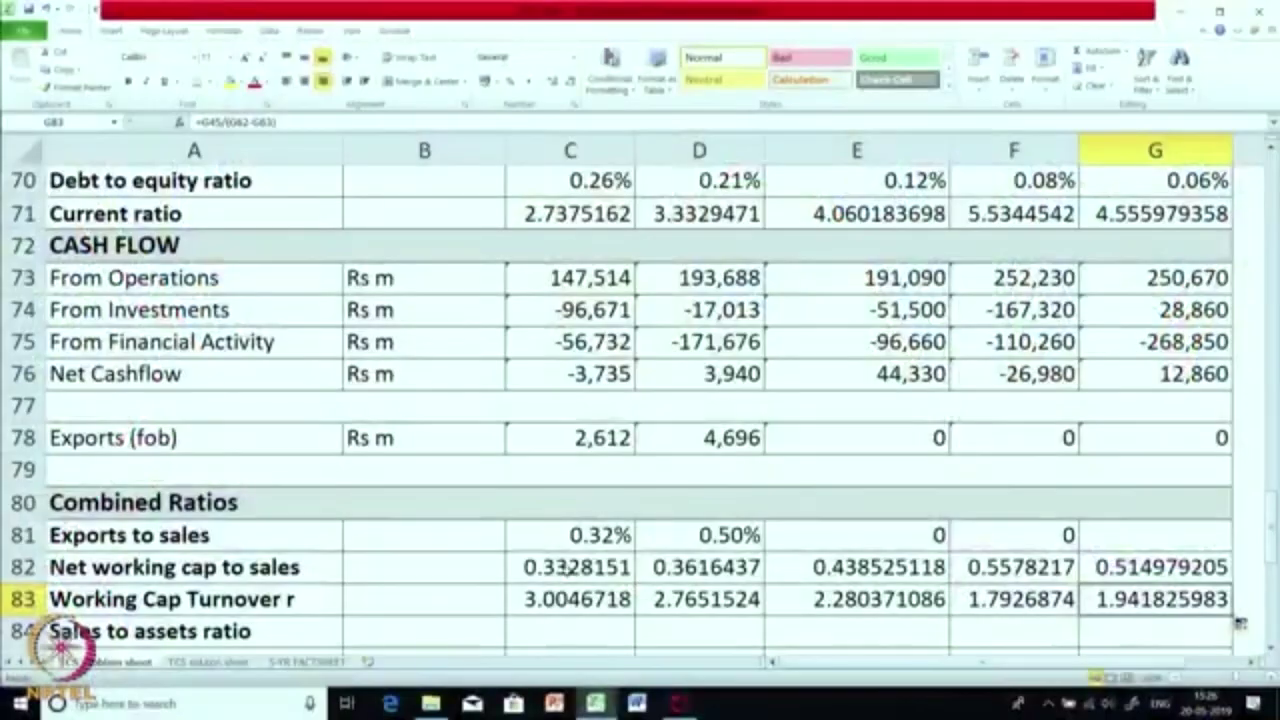
click(565, 568)
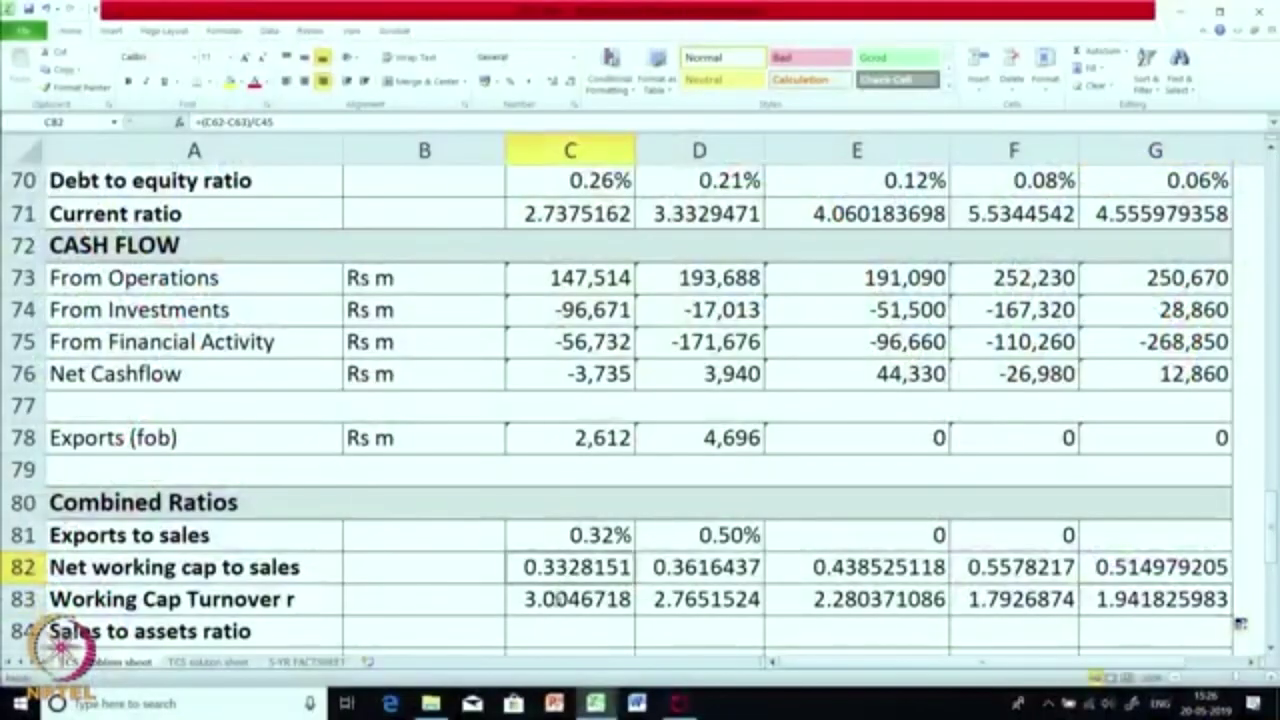
- Insert a blank row above Sales to assets ratio at row 84
click(558, 600)
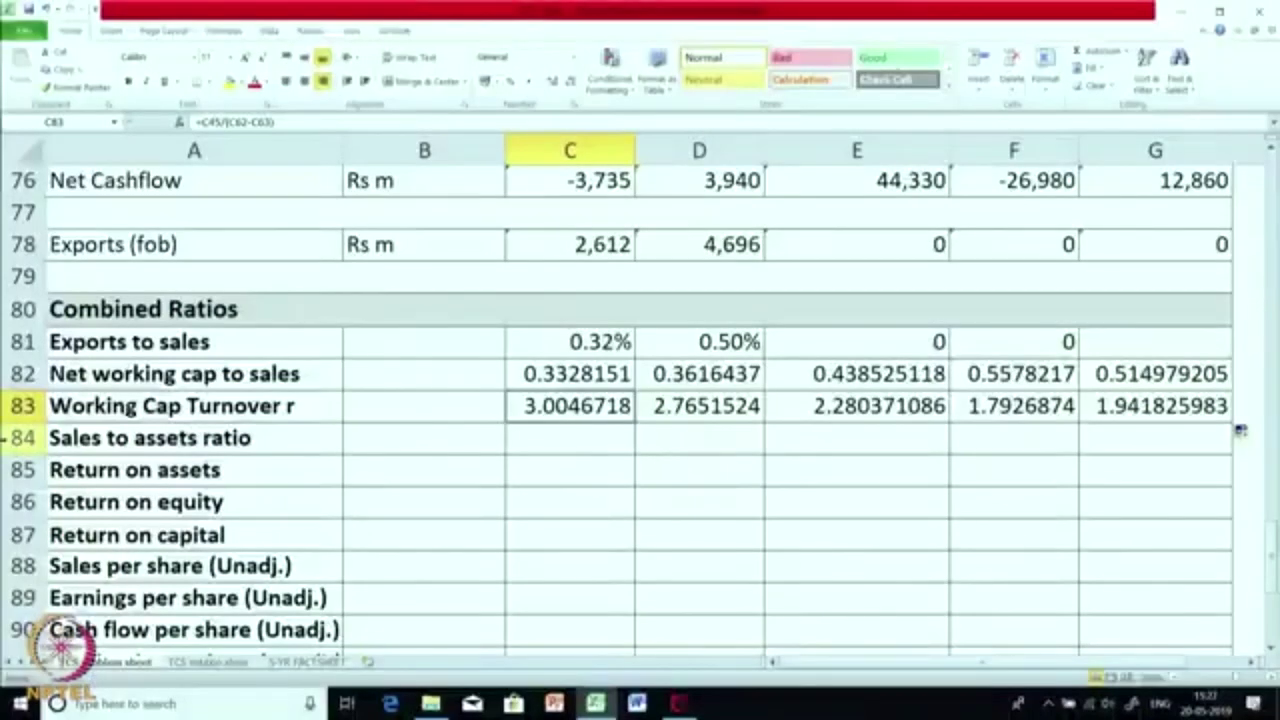
right_click(25, 437)
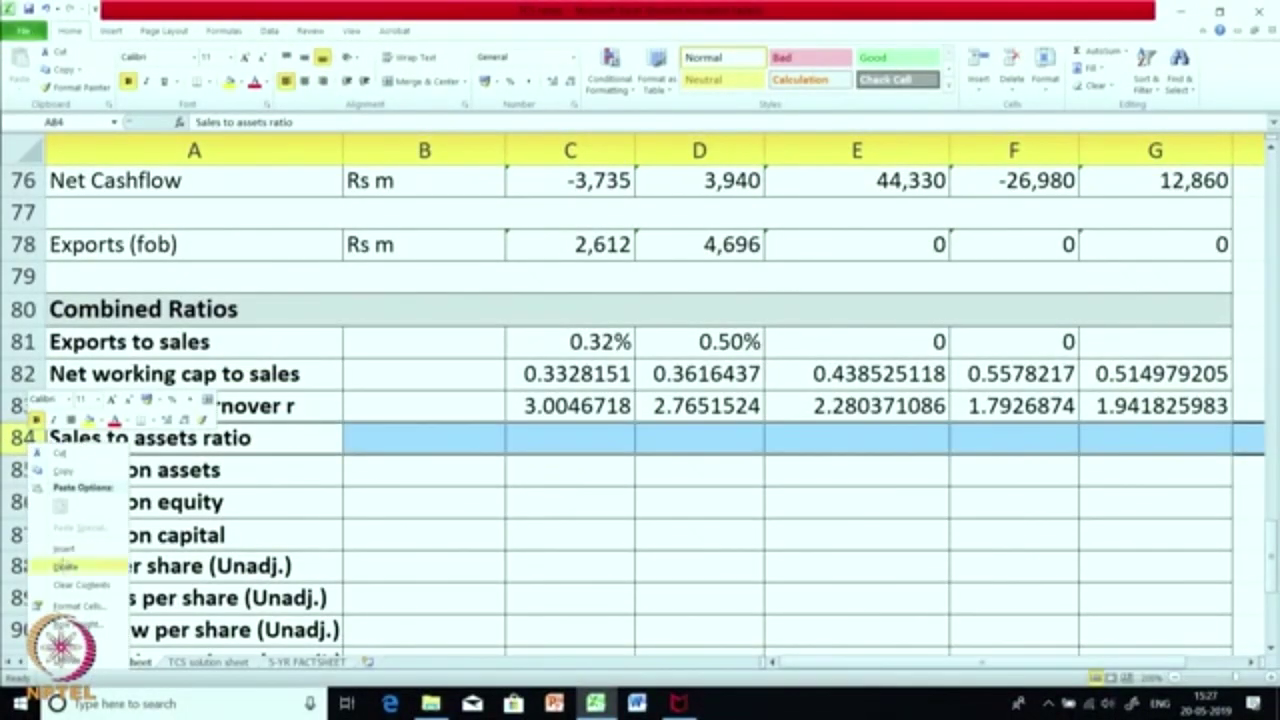
click(63, 549)
click(162, 447)
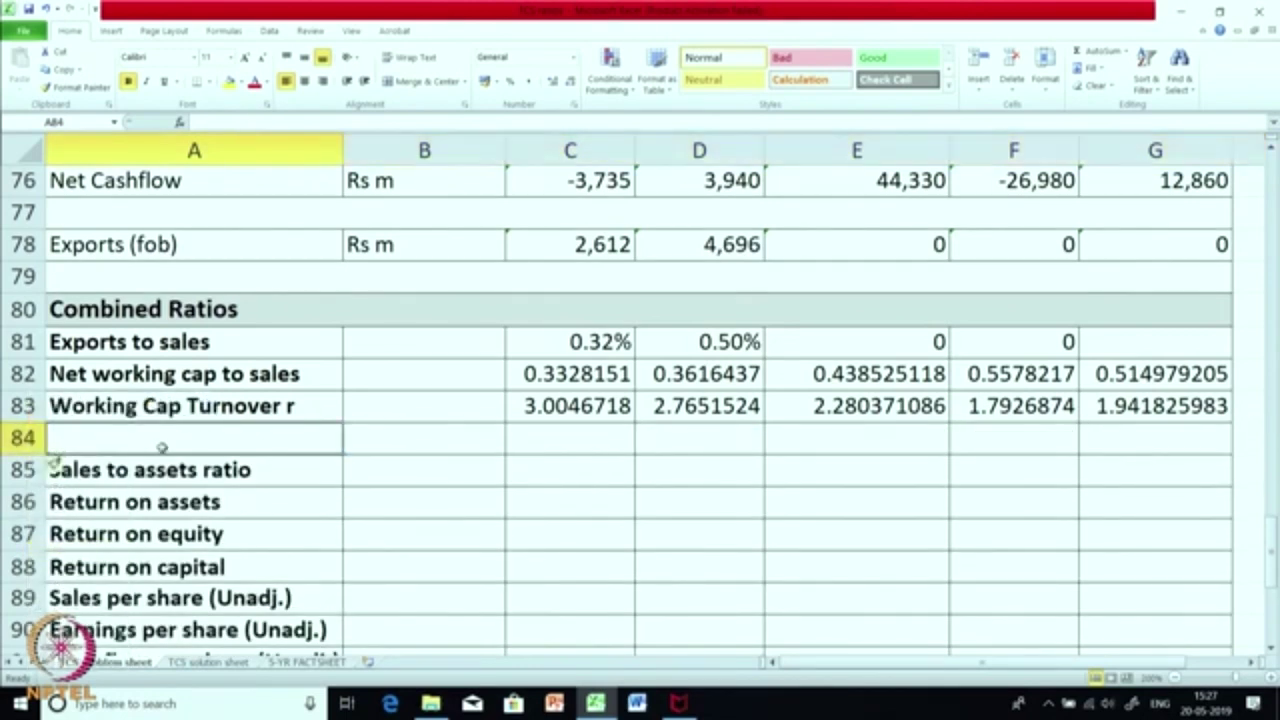
- Label the new row "Working Cap Days" in A84
text(W)
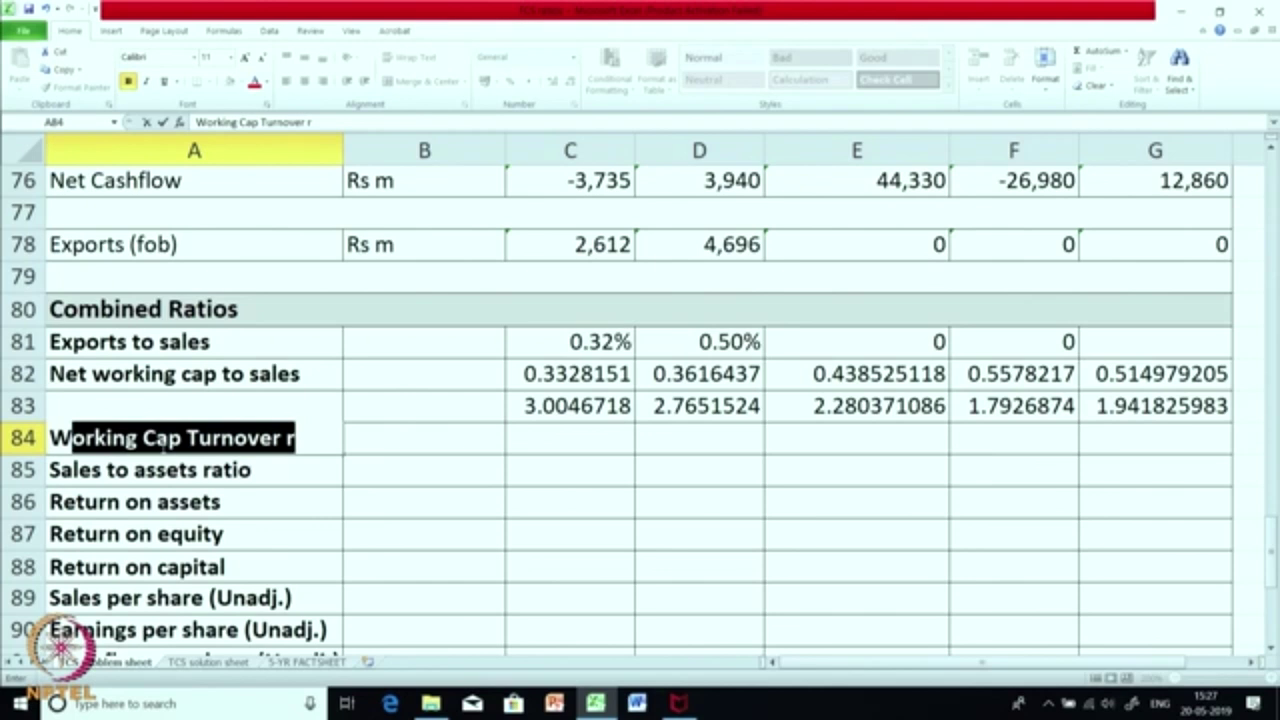
key(Tab)
click(162, 447)
click(323, 127)
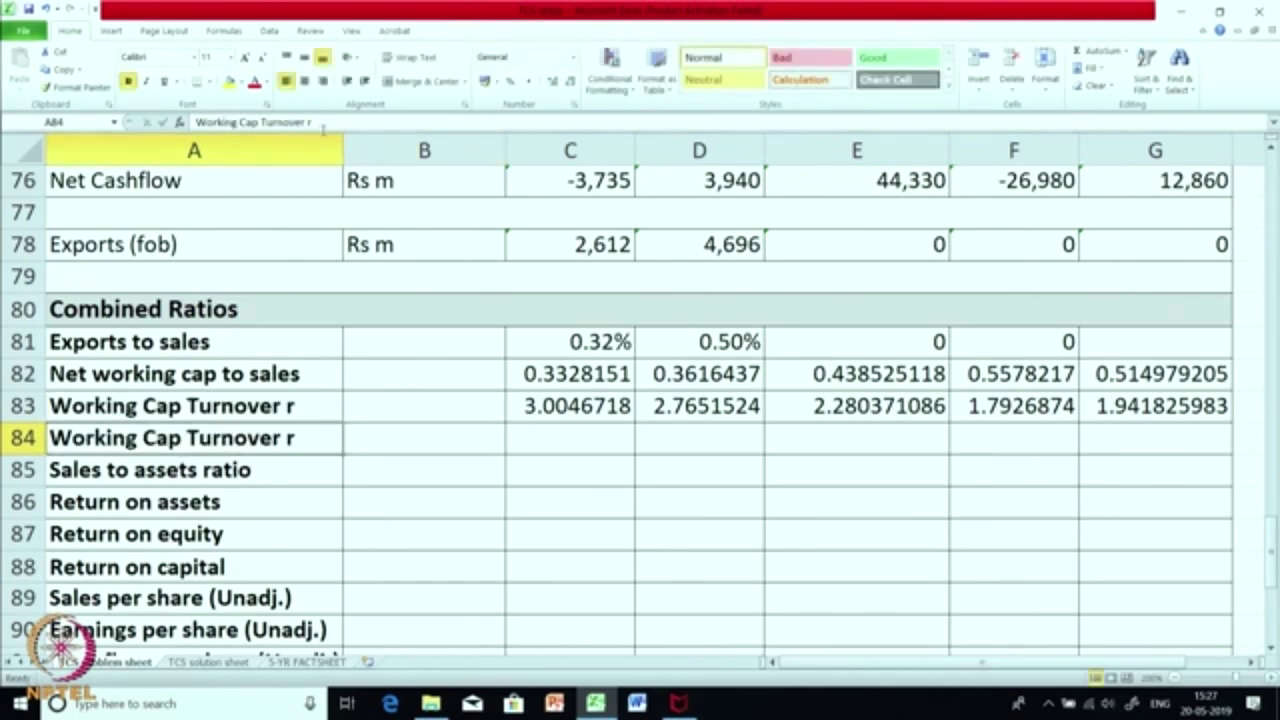
key(BackSpace)
key(BackSpace)
key(BackSpace)
key(BackSpace)
key(BackSpace)
key(BackSpace)
key(BackSpace)
key(BackSpace)
key(BackSpace)
key(BackSpace)
key(BackSpace)
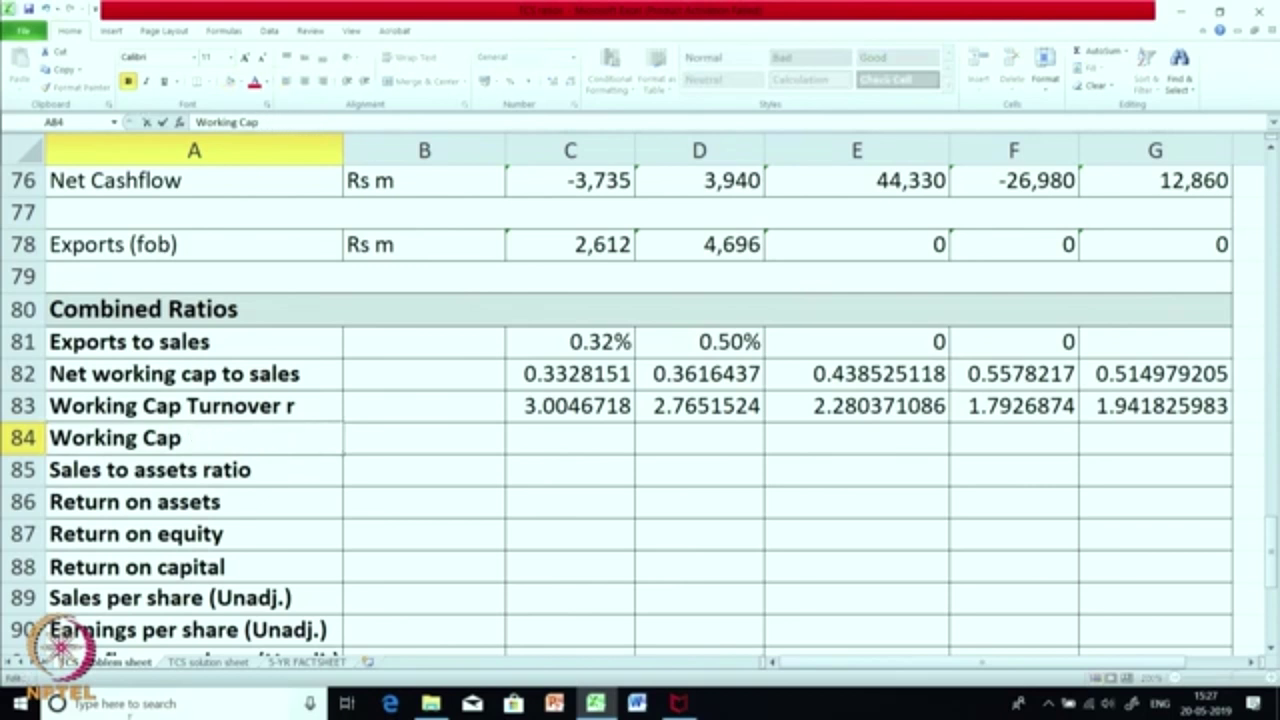
text(Days)
key(Return)
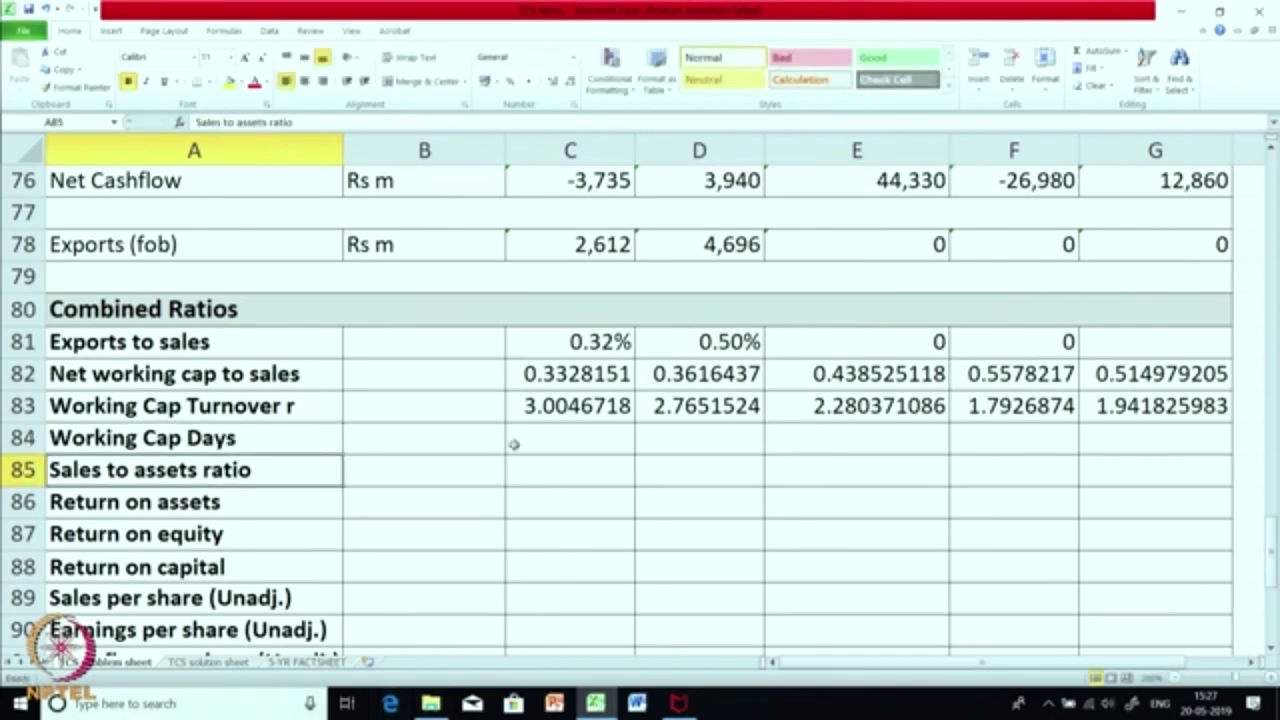
click(543, 440)
text(=)
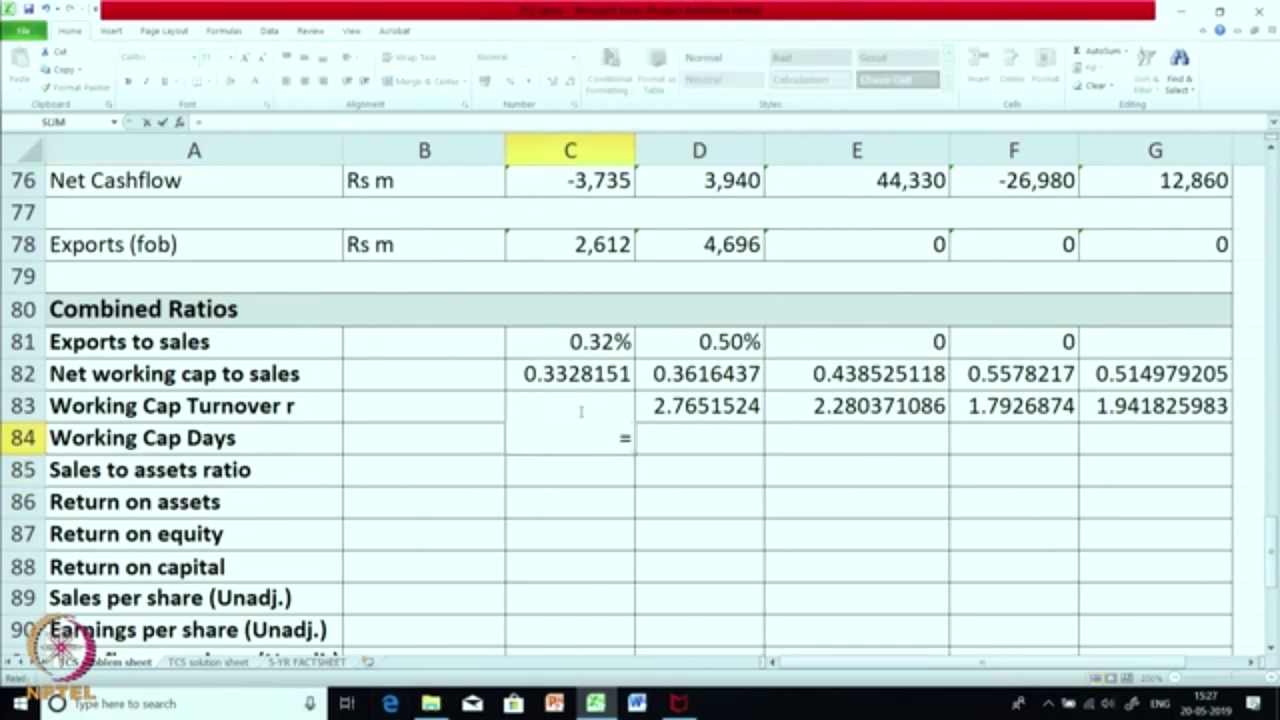
text(1/=)
click(594, 463)
key(BackSpace)
key(BackSpace)
key(BackSpace)
key(BackSpace)
text(=)
click(675, 443)
key(Escape)
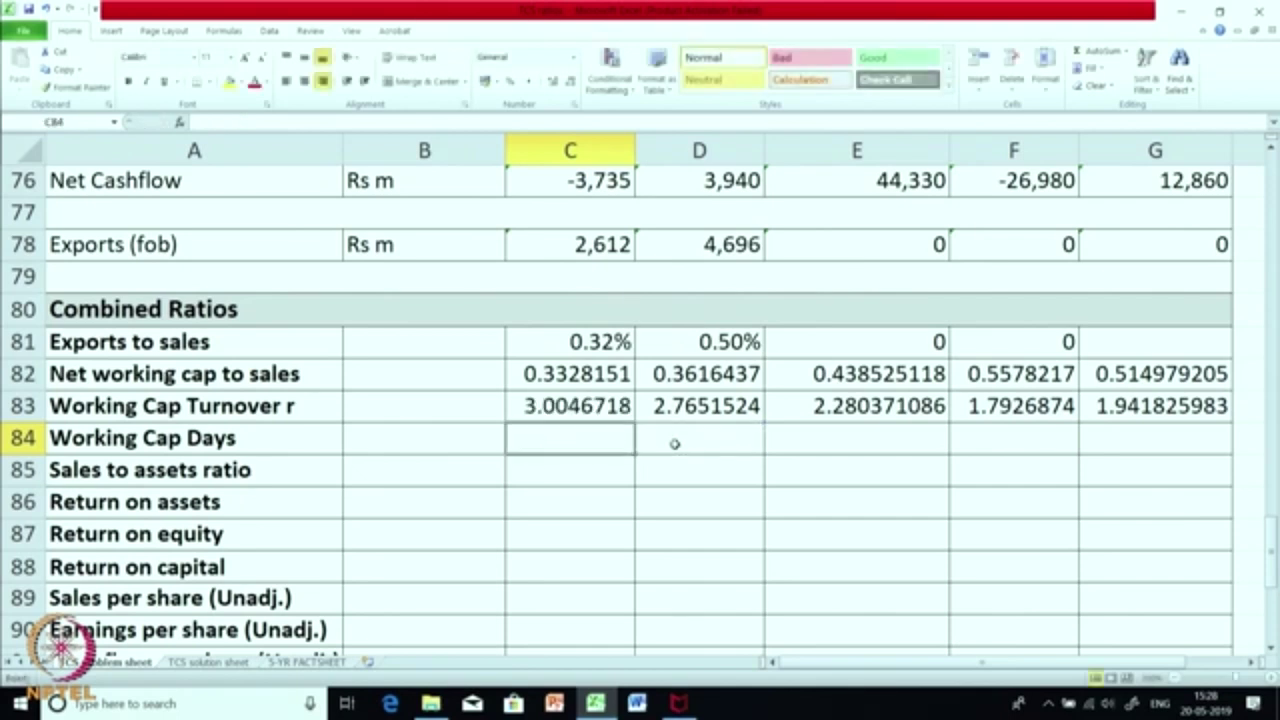
- Calculate working capital days in C84 from the reciprocal of the turnover ratio times 365, using =1/C83*365
text(=)
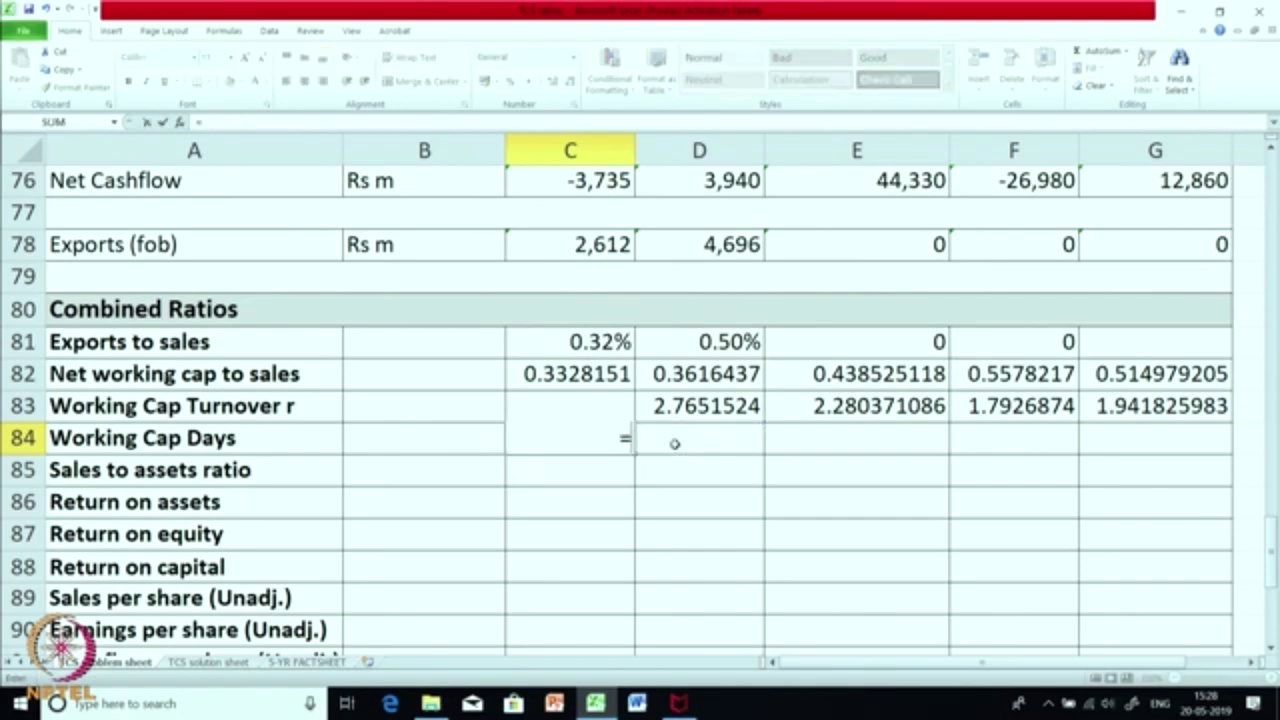
text(1/)
key(Home)
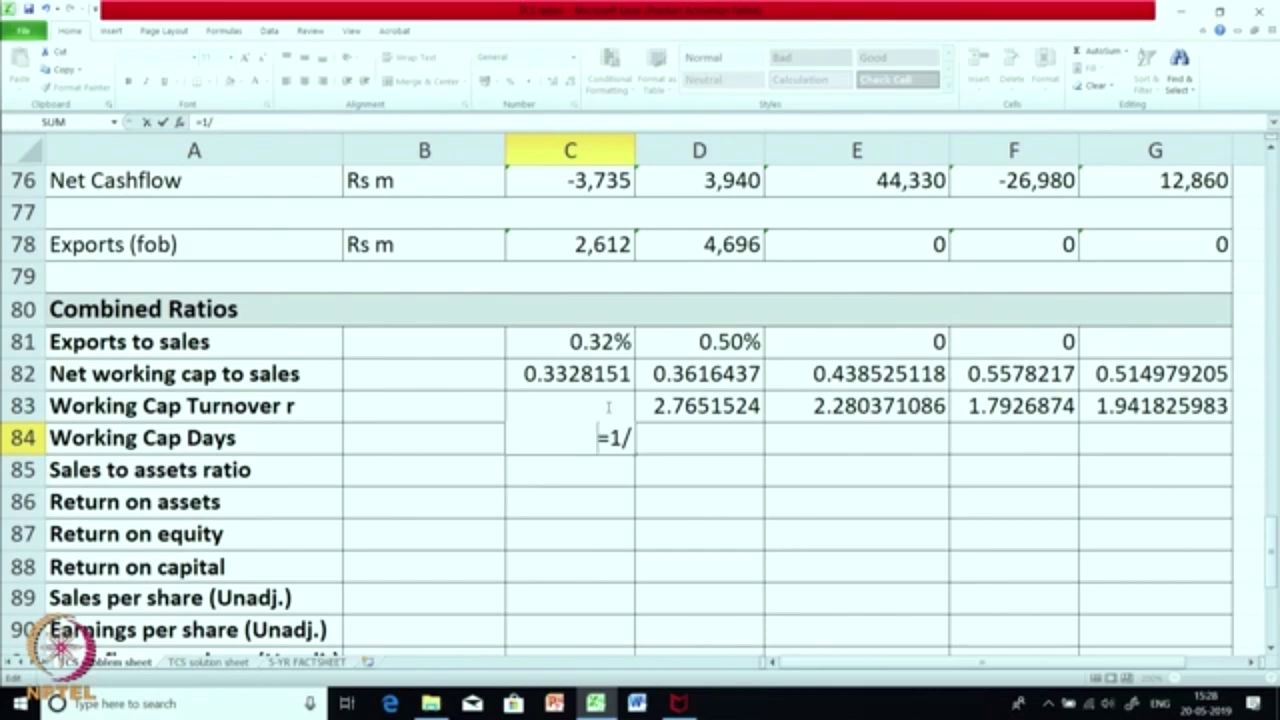
text(c8)
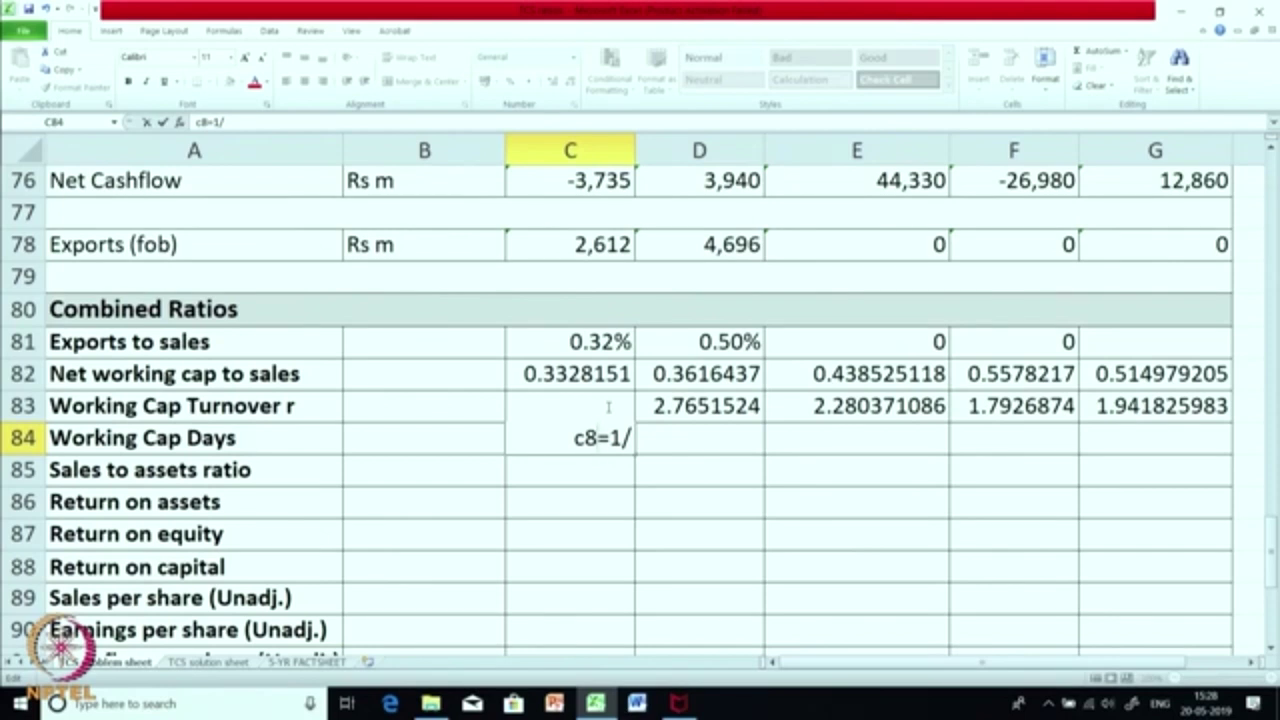
key(BackSpace)
key(BackSpace)
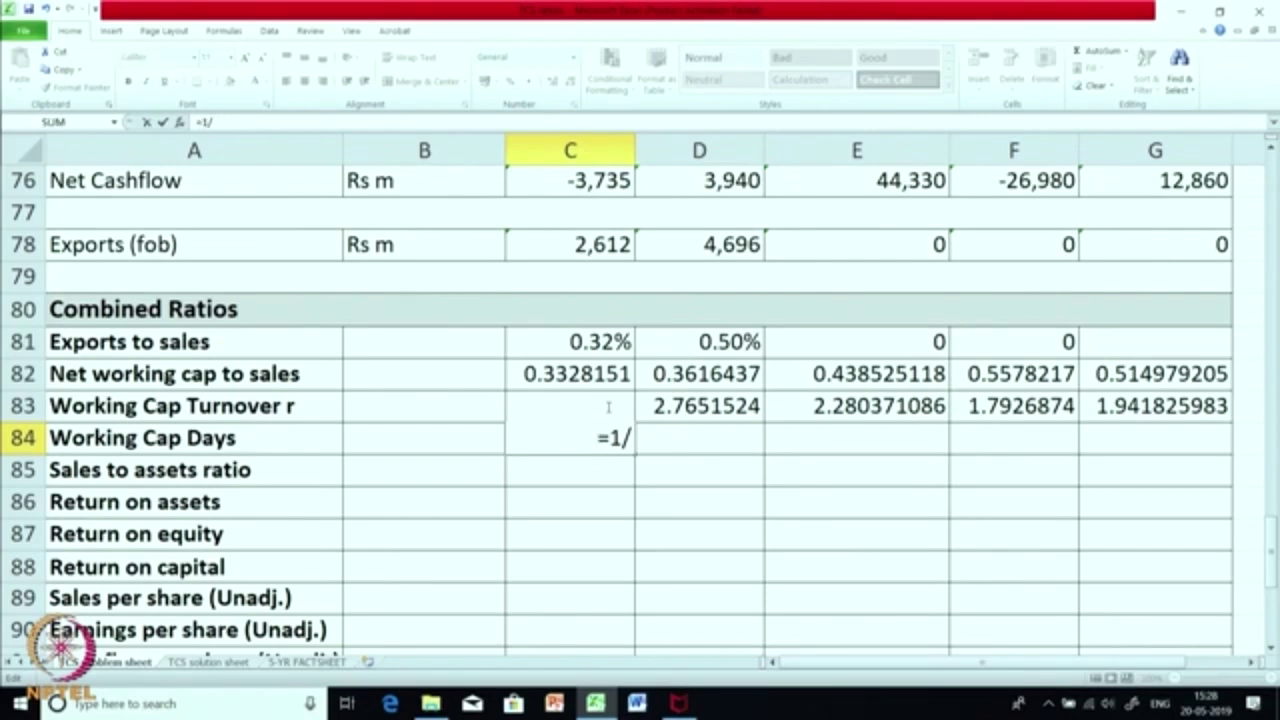
key(Right)
key(Right)
key(Right)
text(c)
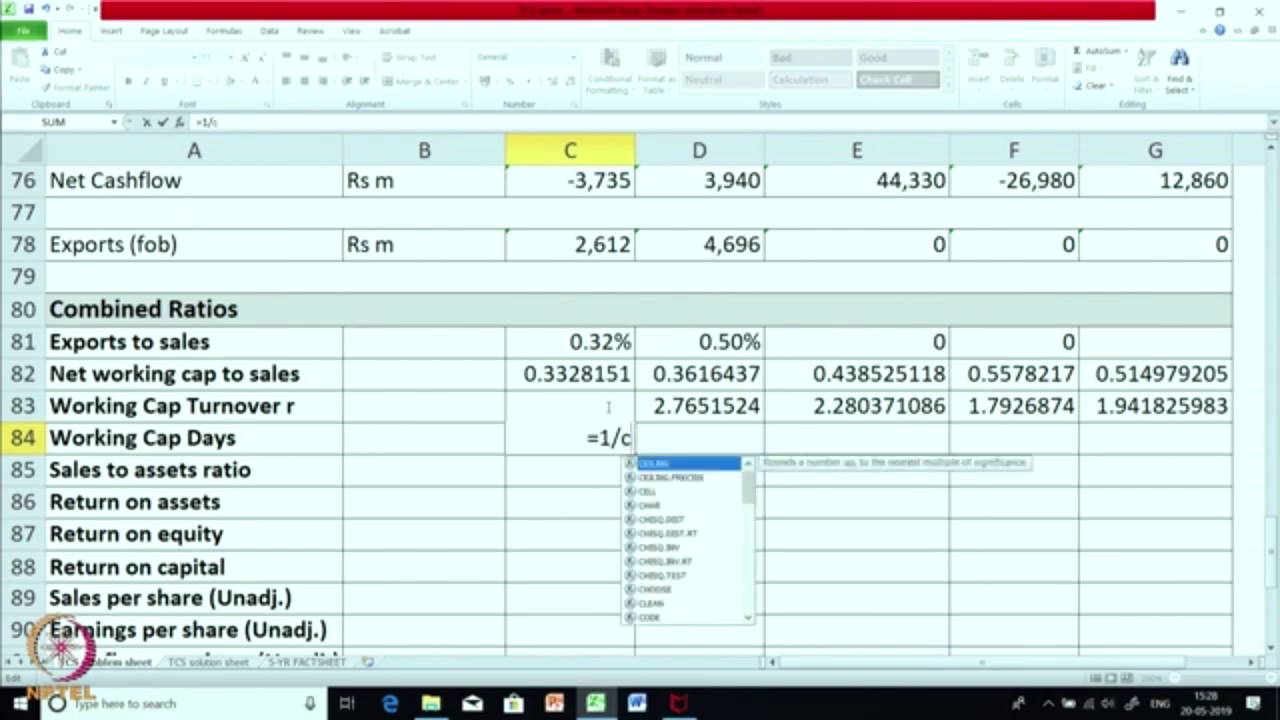
text(83)
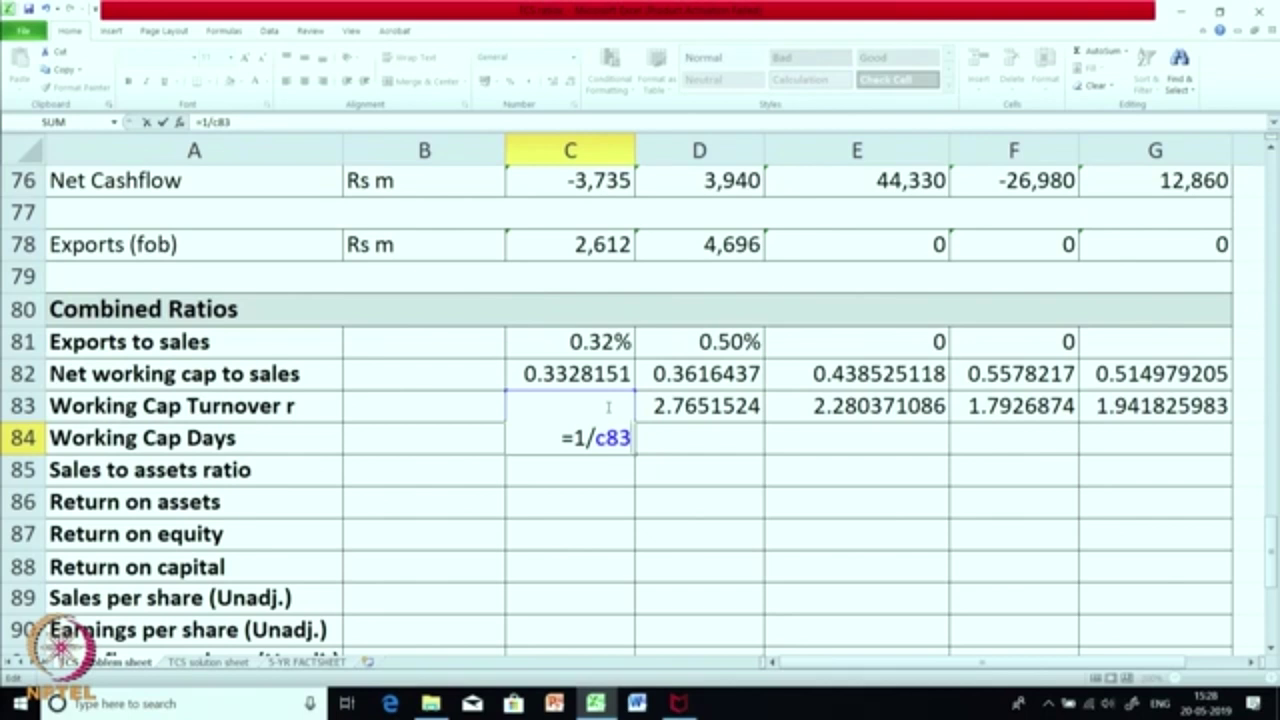
text(*)
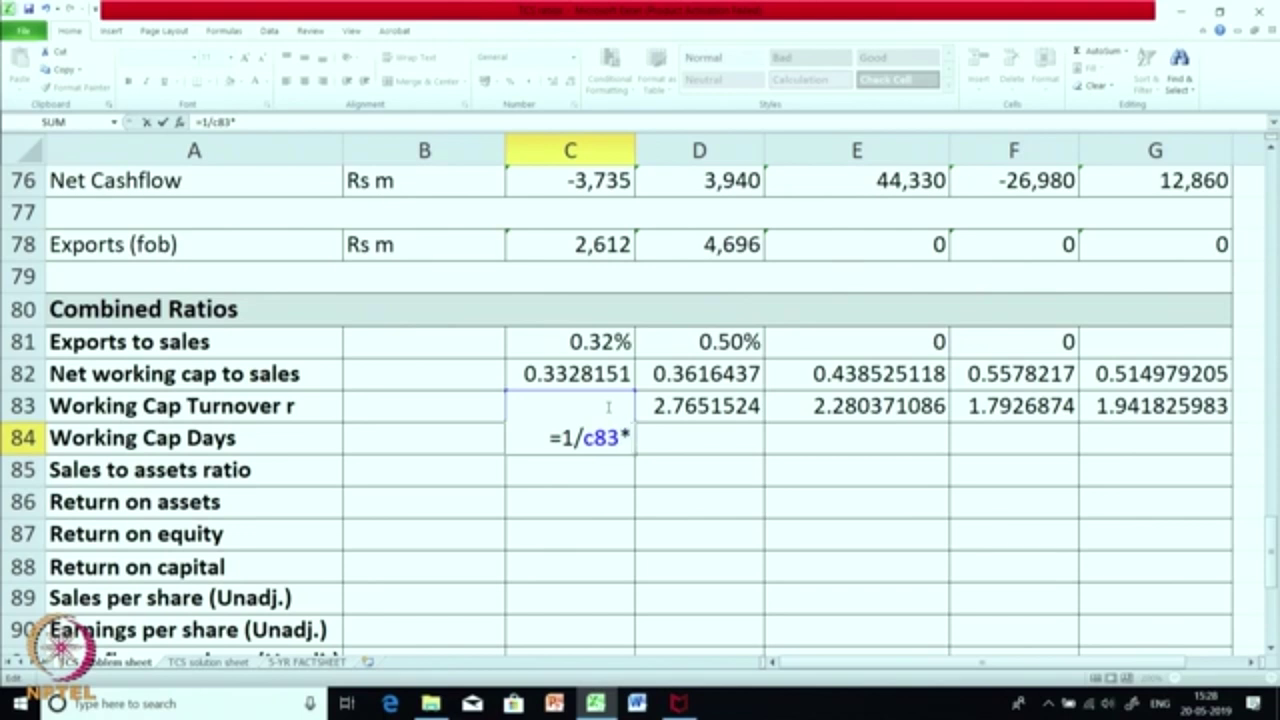
text(365)
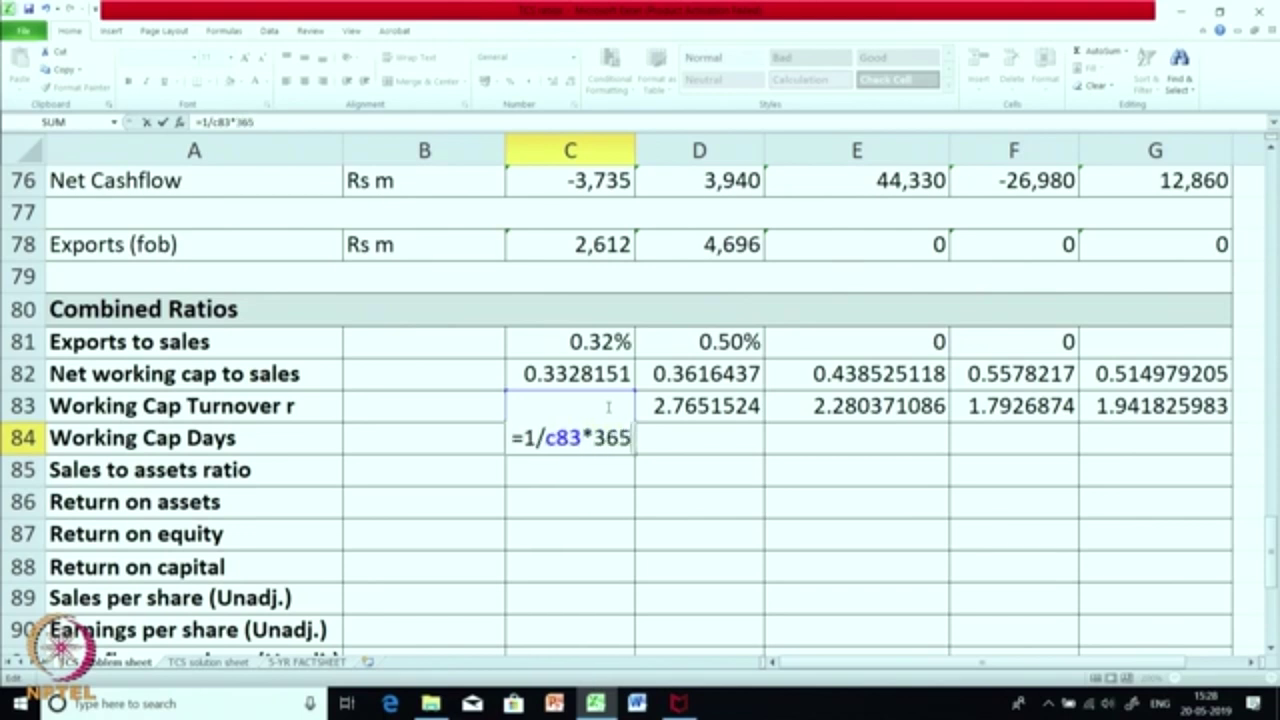
key(Return)
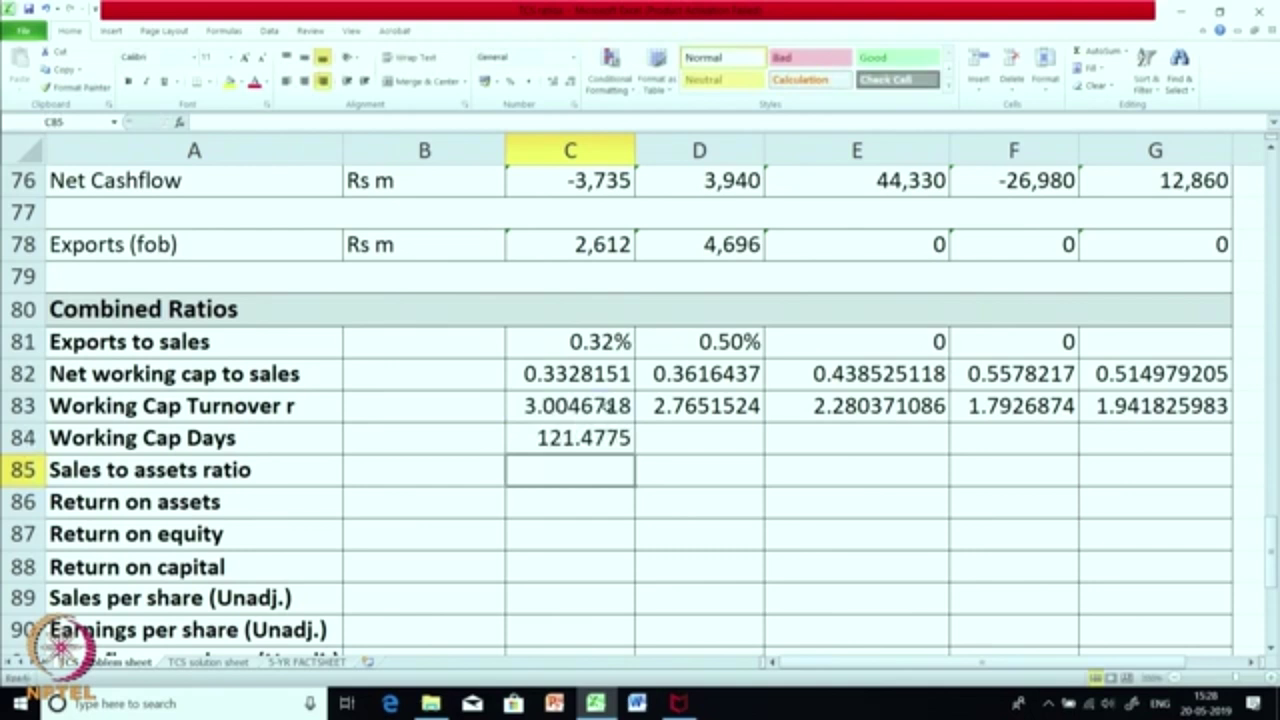
- Fill the Working Cap Days formula from C84 across to G84
click(583, 441)
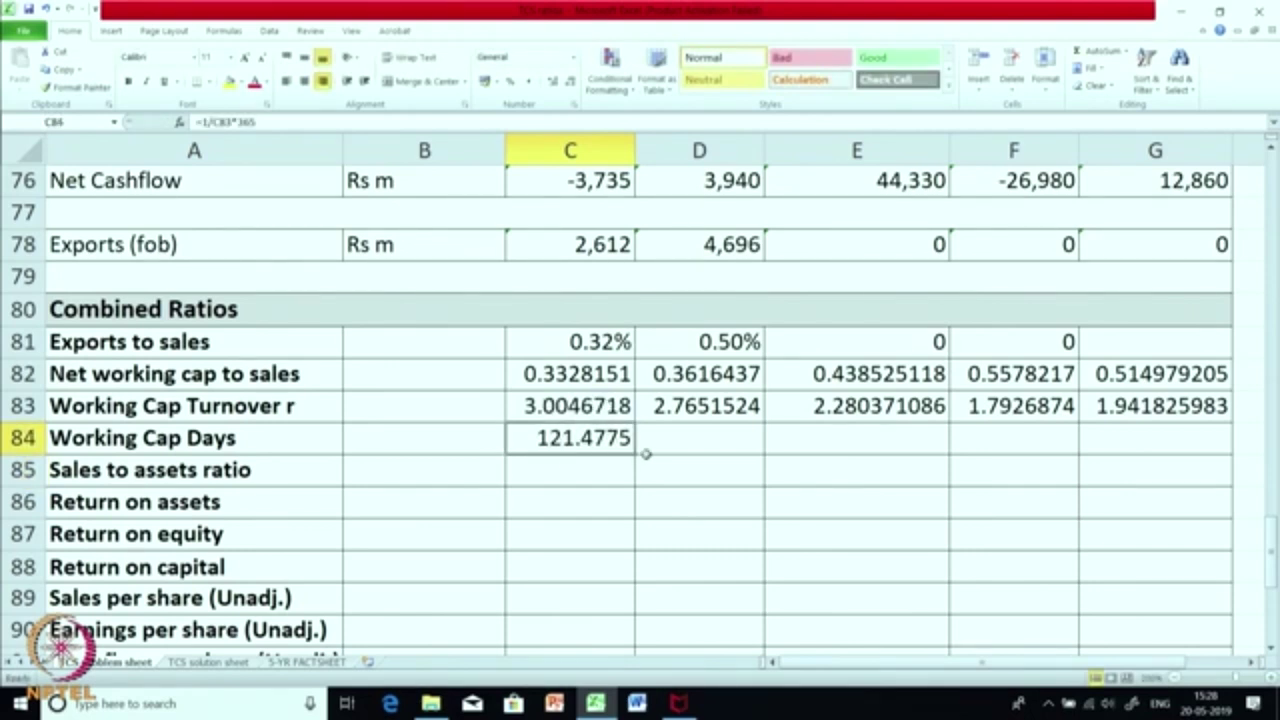
drag(635, 453, 1170, 452)
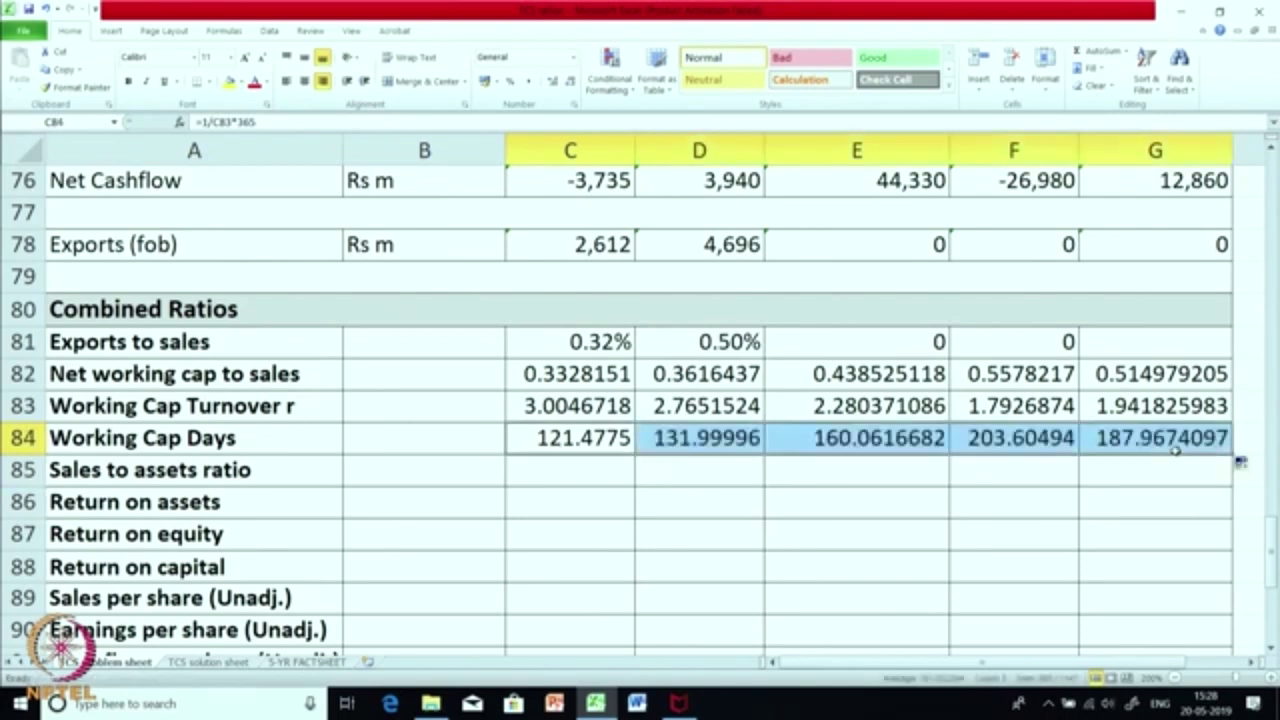
click(843, 501)
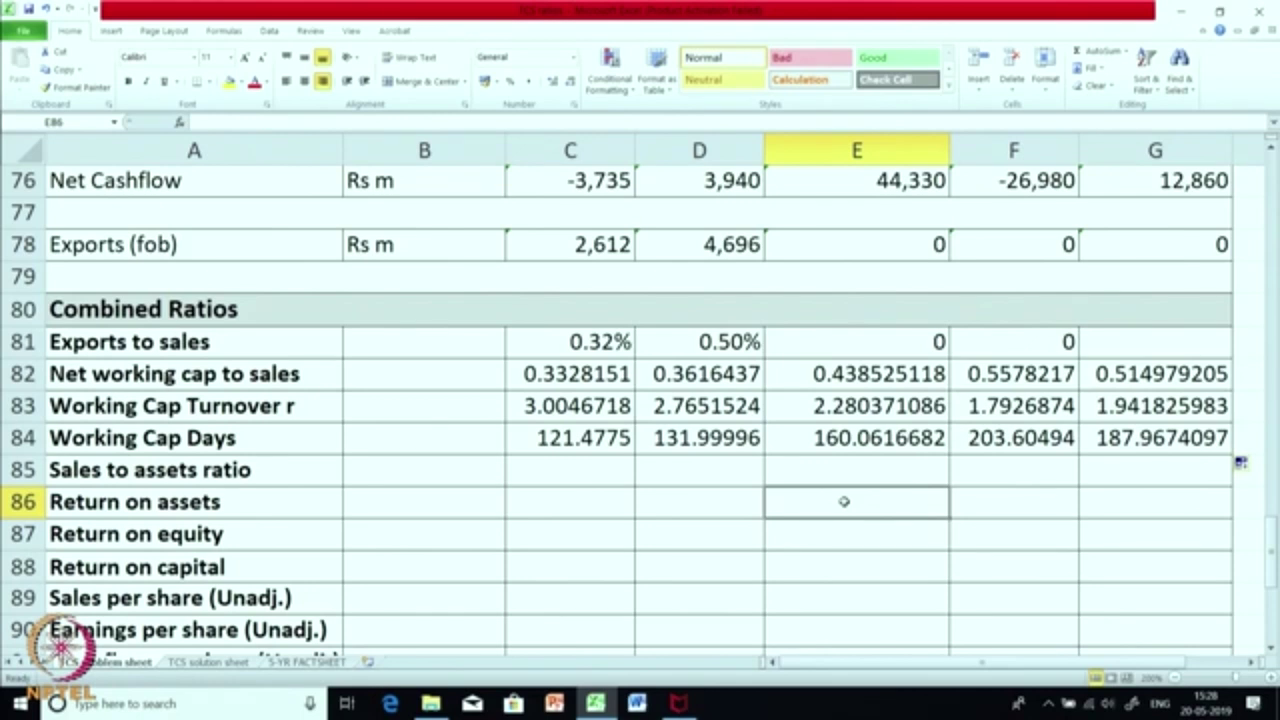
click(1134, 443)
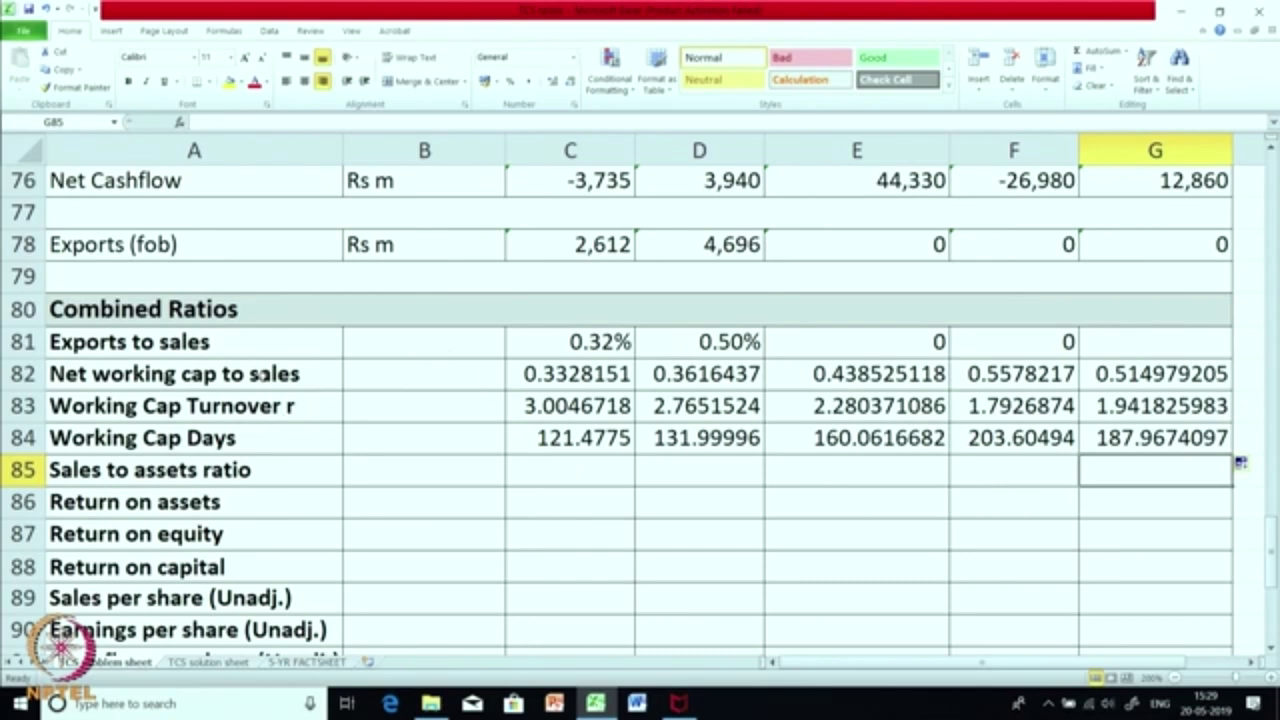
drag(262, 374, 270, 438)
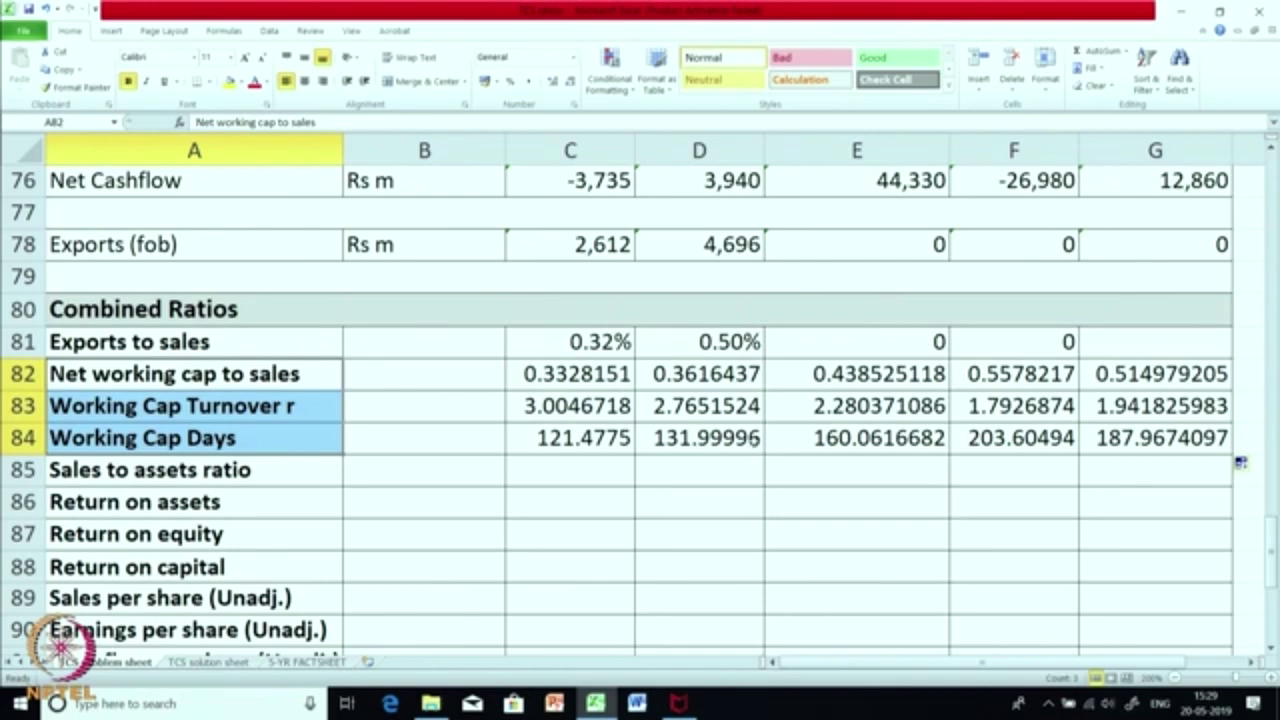
click(545, 470)
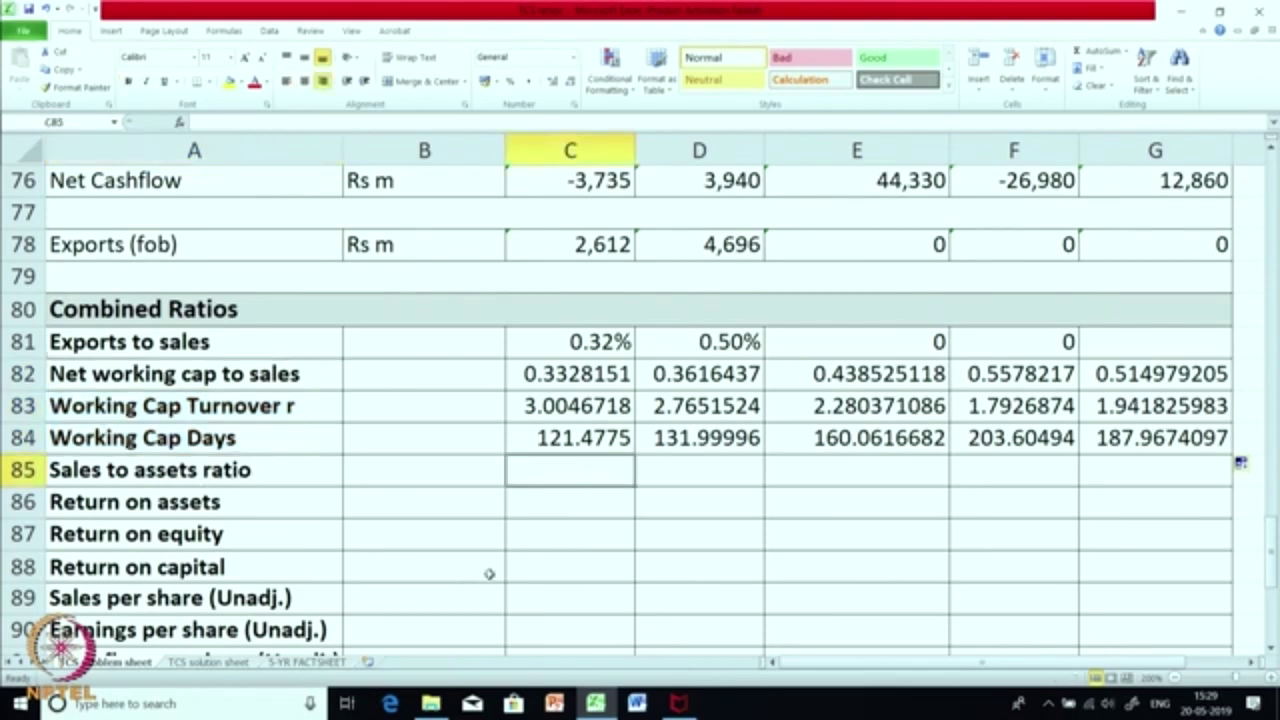
click(203, 405)
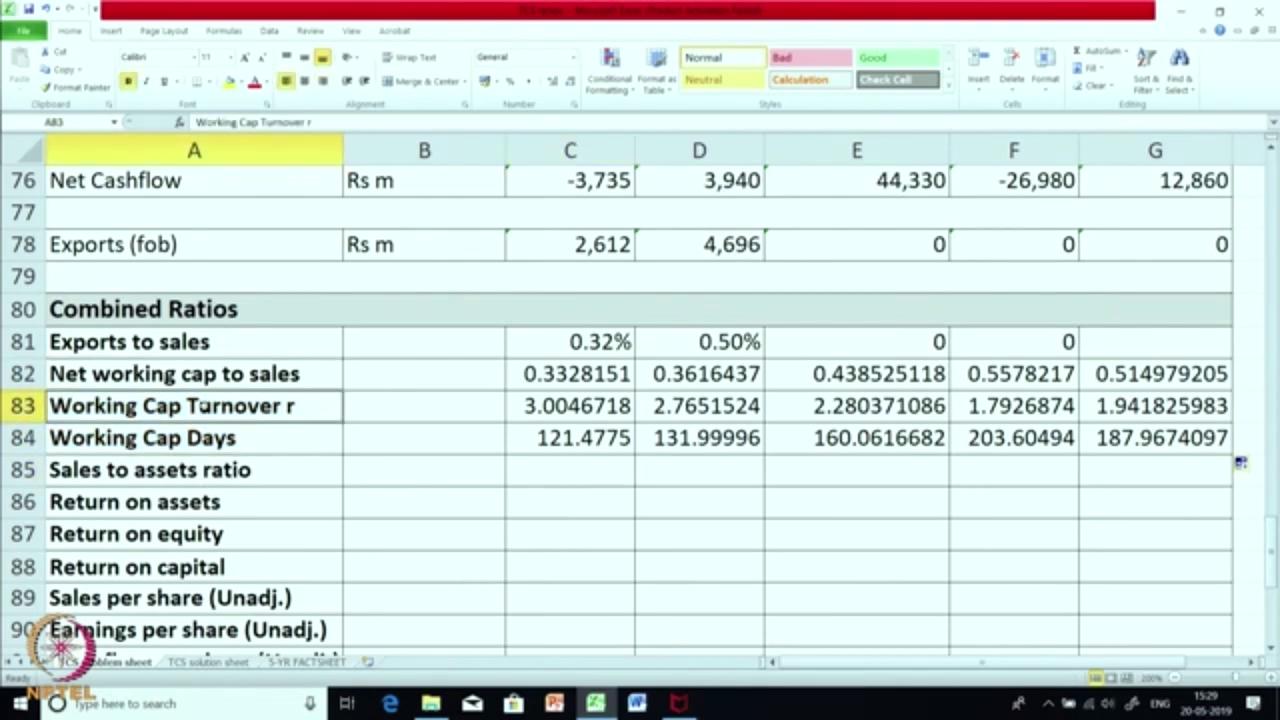
- Calculate the sales to assets ratio in C85 by dividing Total revenues by Total assets, using =C47/C69
click(613, 468)
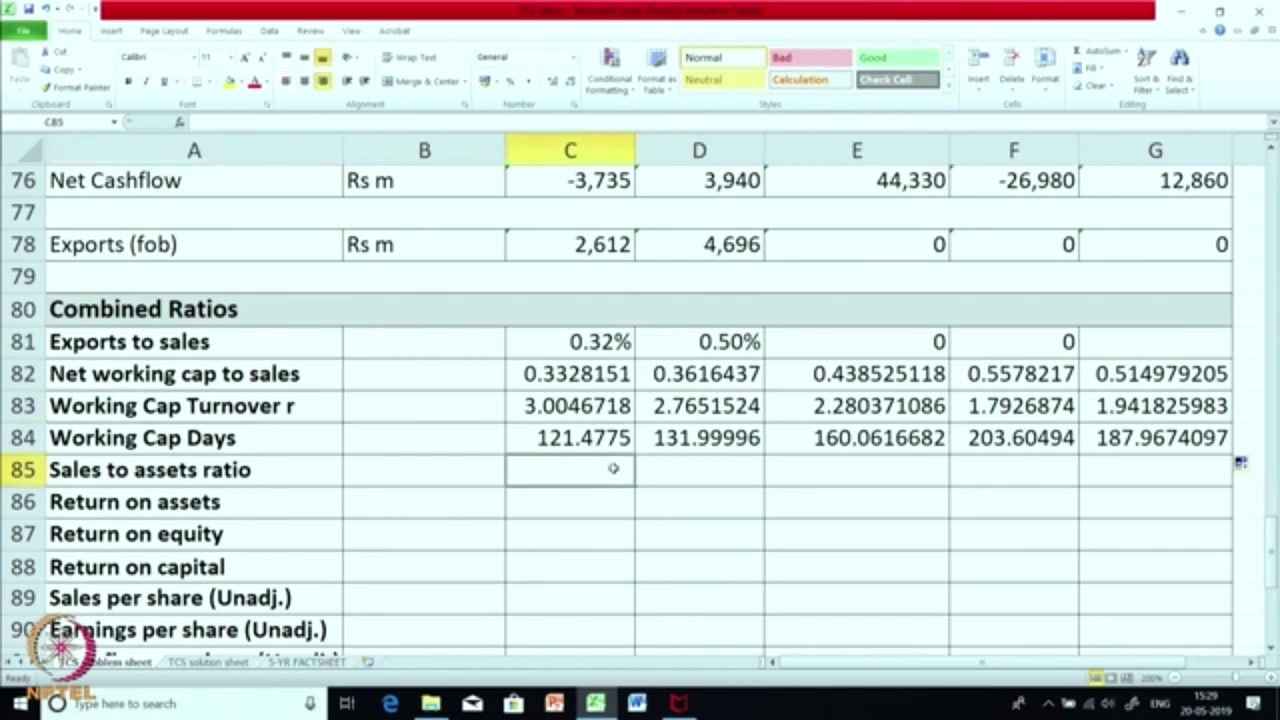
text(=)
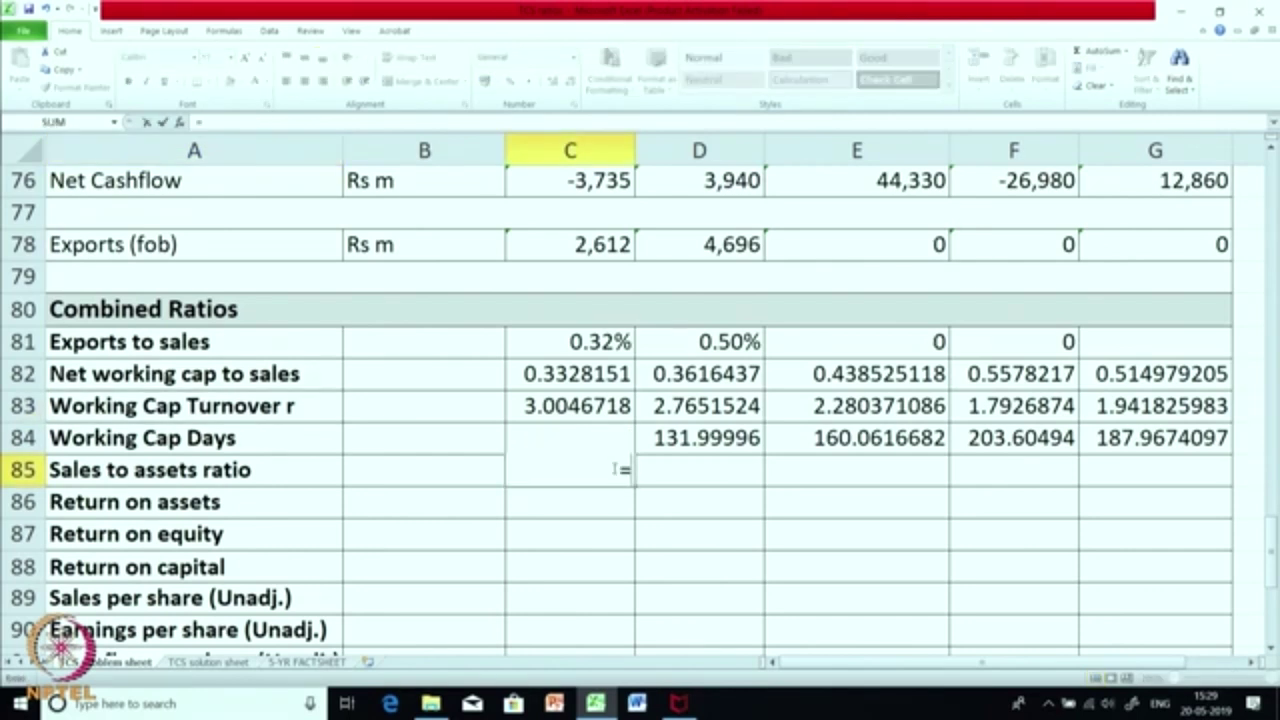
scroll(620, 468, up, 14)
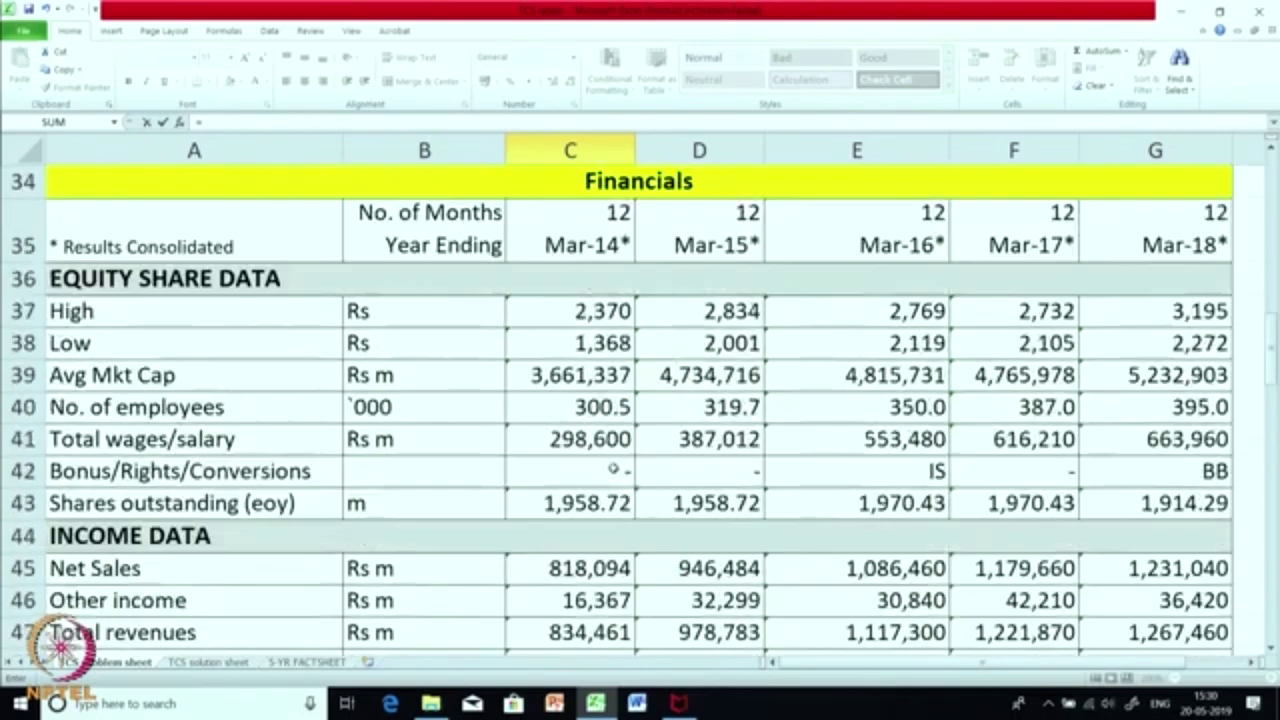
scroll(634, 457, down, 3)
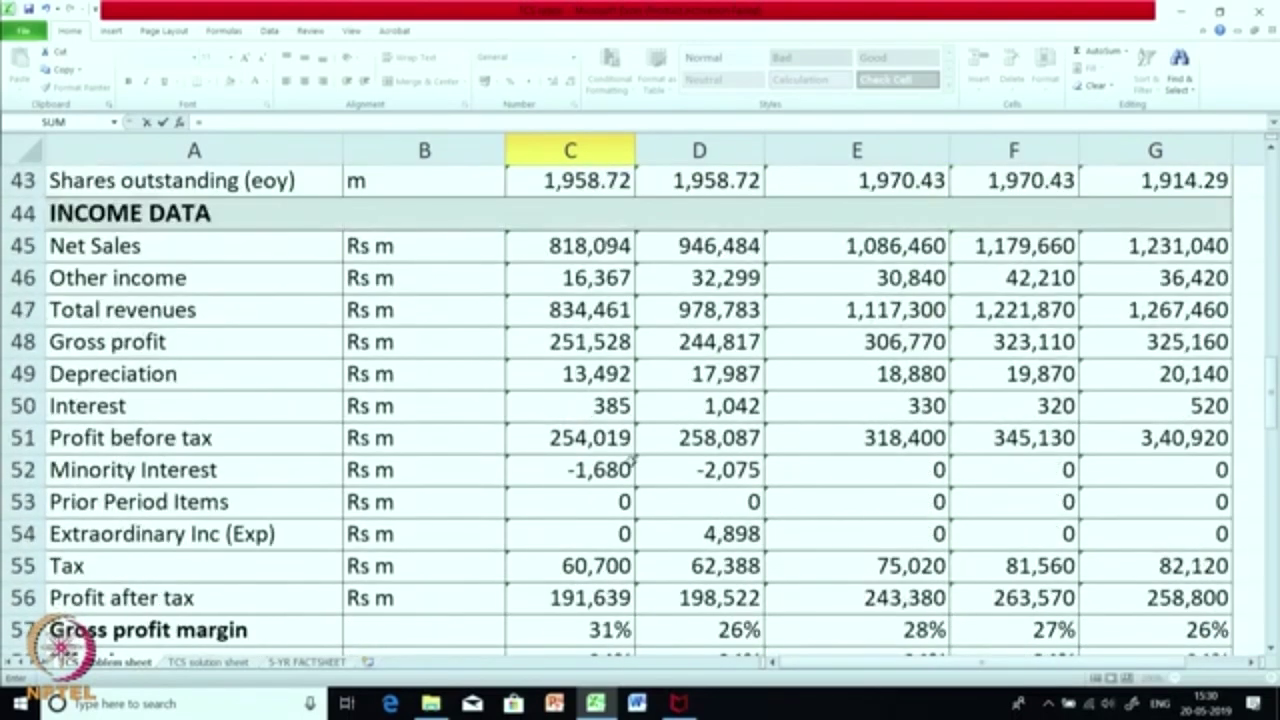
click(599, 309)
scroll(640, 400, down, 5)
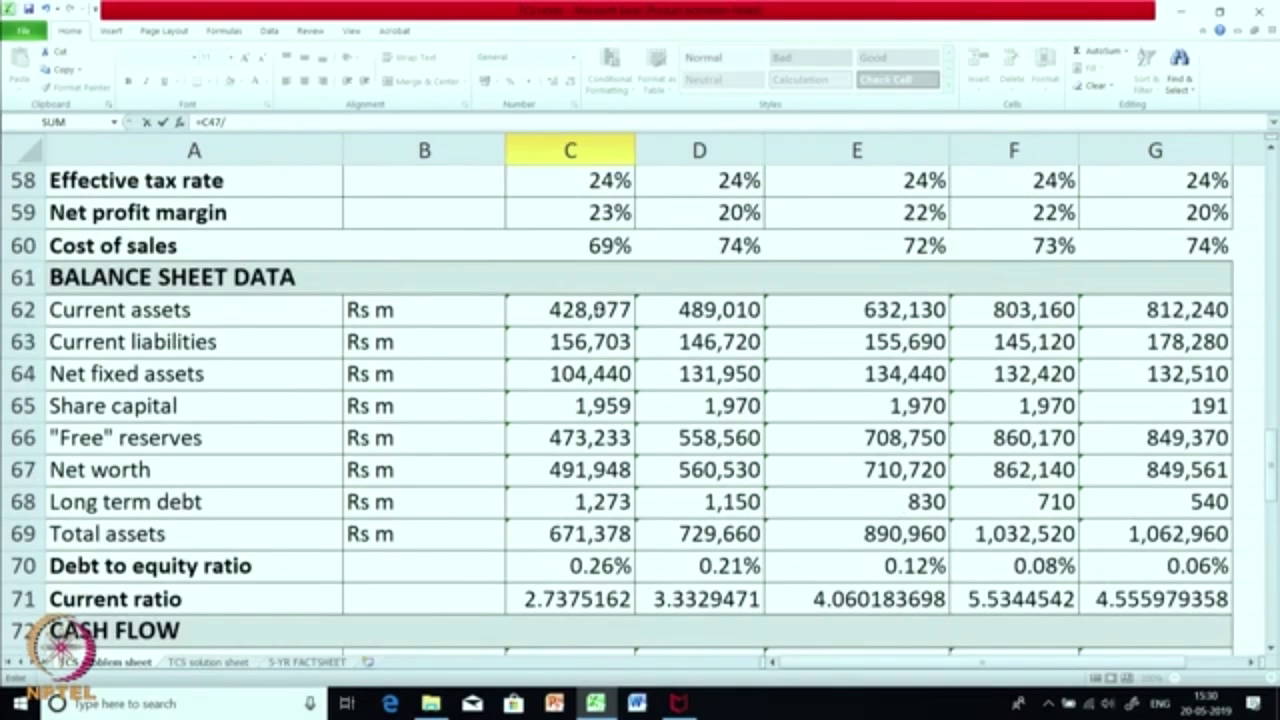
scroll(597, 310, down, 1)
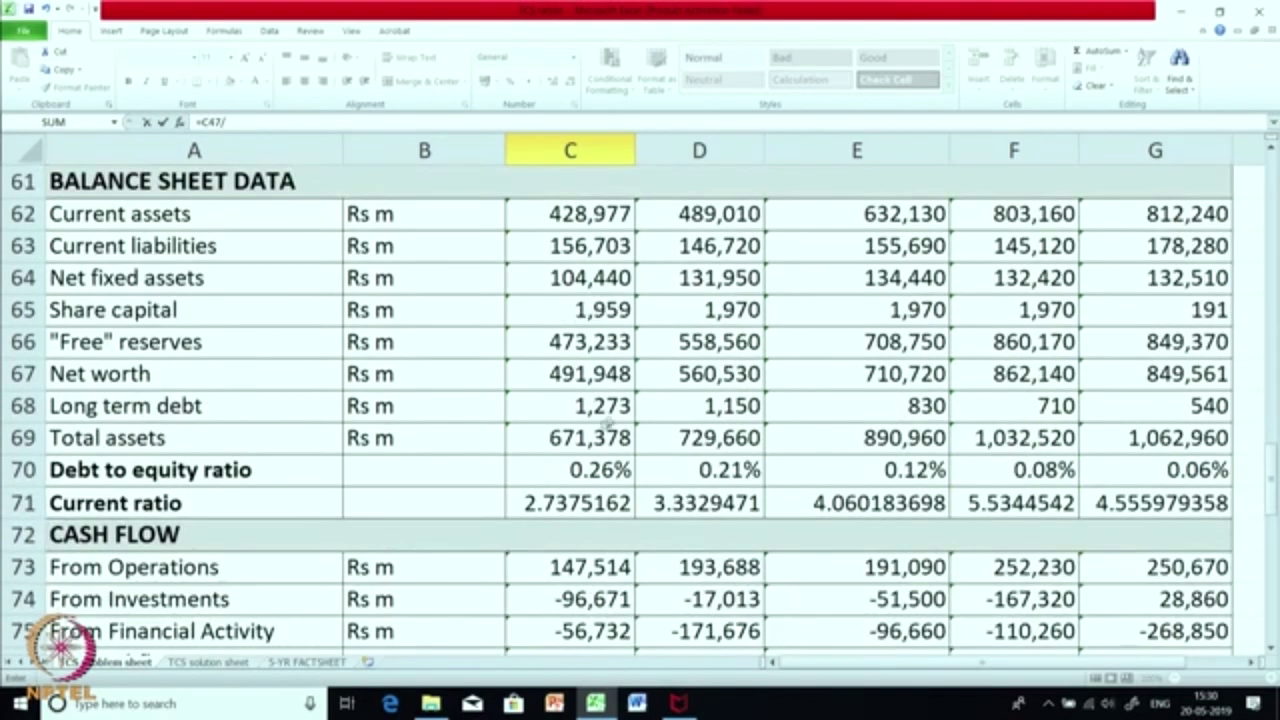
click(596, 437)
key(Return)
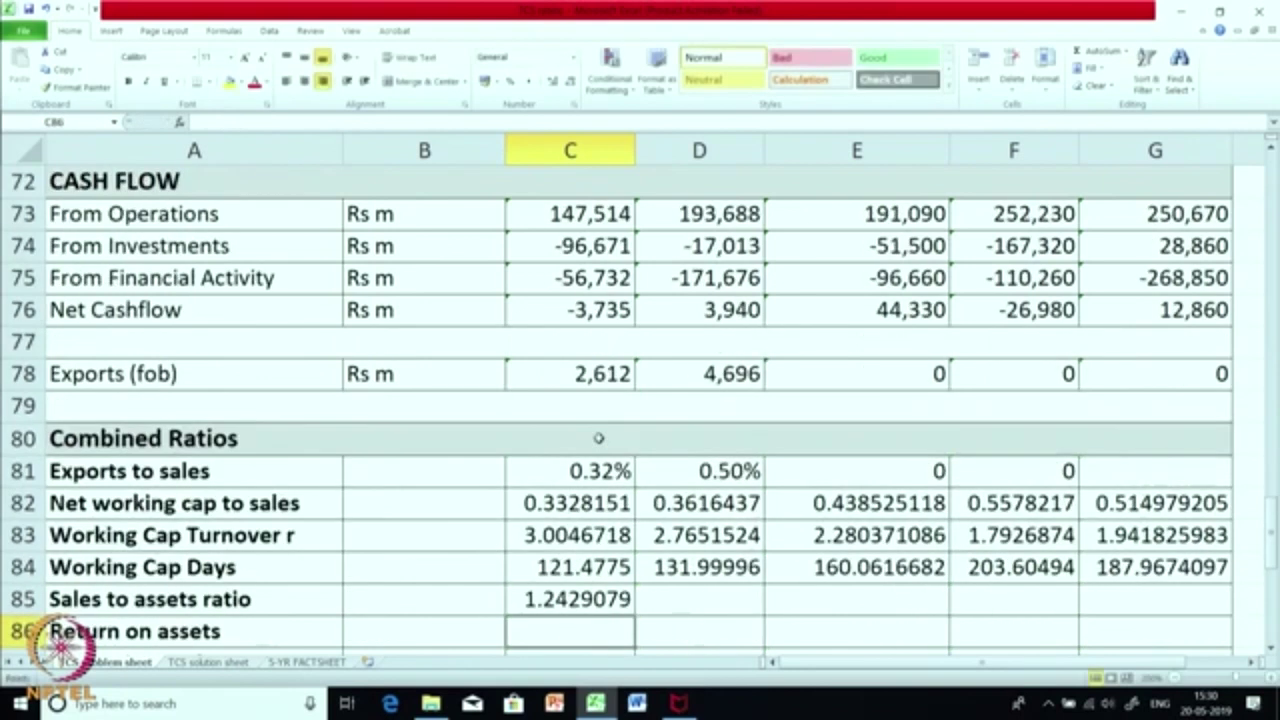
- Fill the Sales to assets ratio formula from C85 across to G85
scroll(593, 635, down, 1)
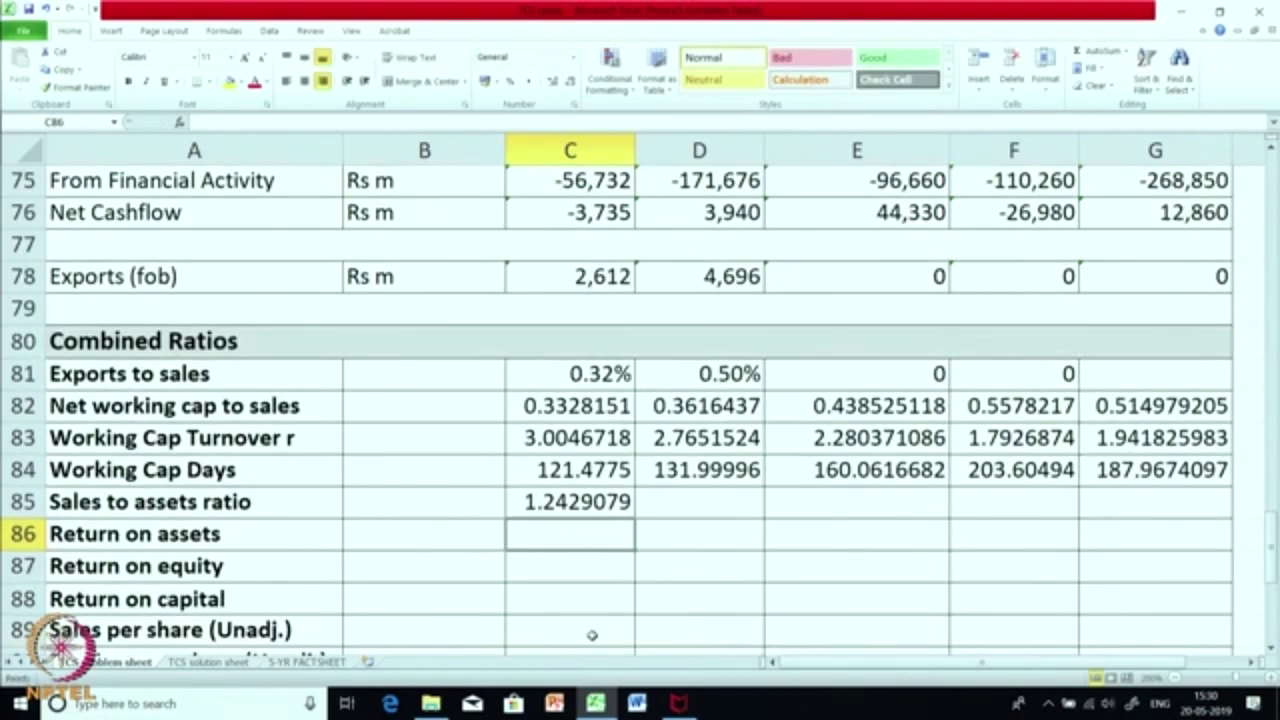
click(591, 505)
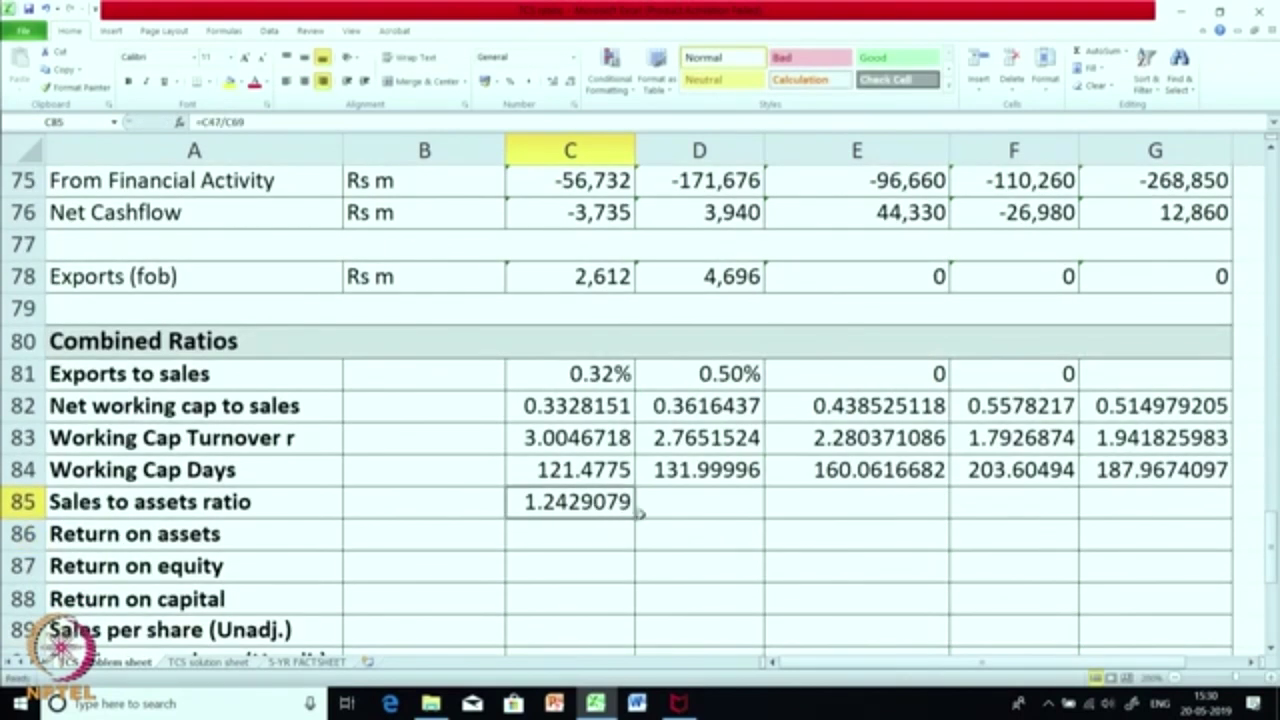
drag(636, 515, 1184, 511)
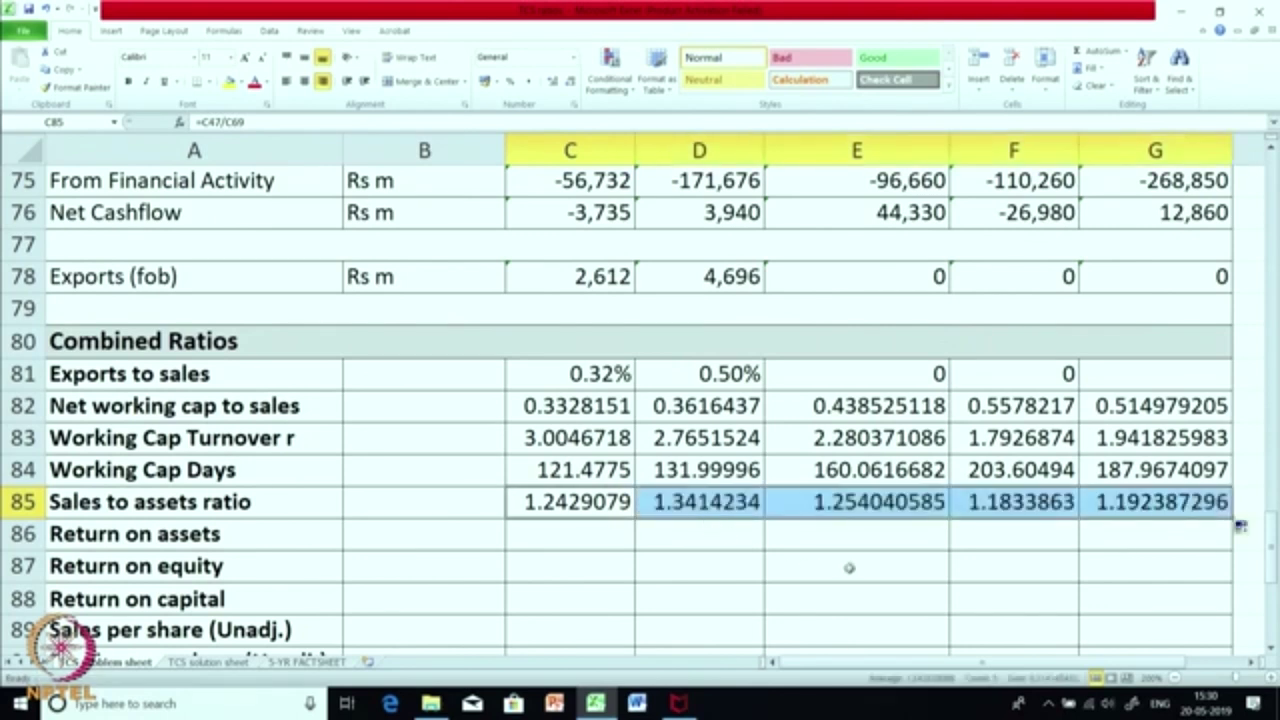
- Compare the first and last years' values of the sales to assets ratio and the return on assets
click(808, 553)
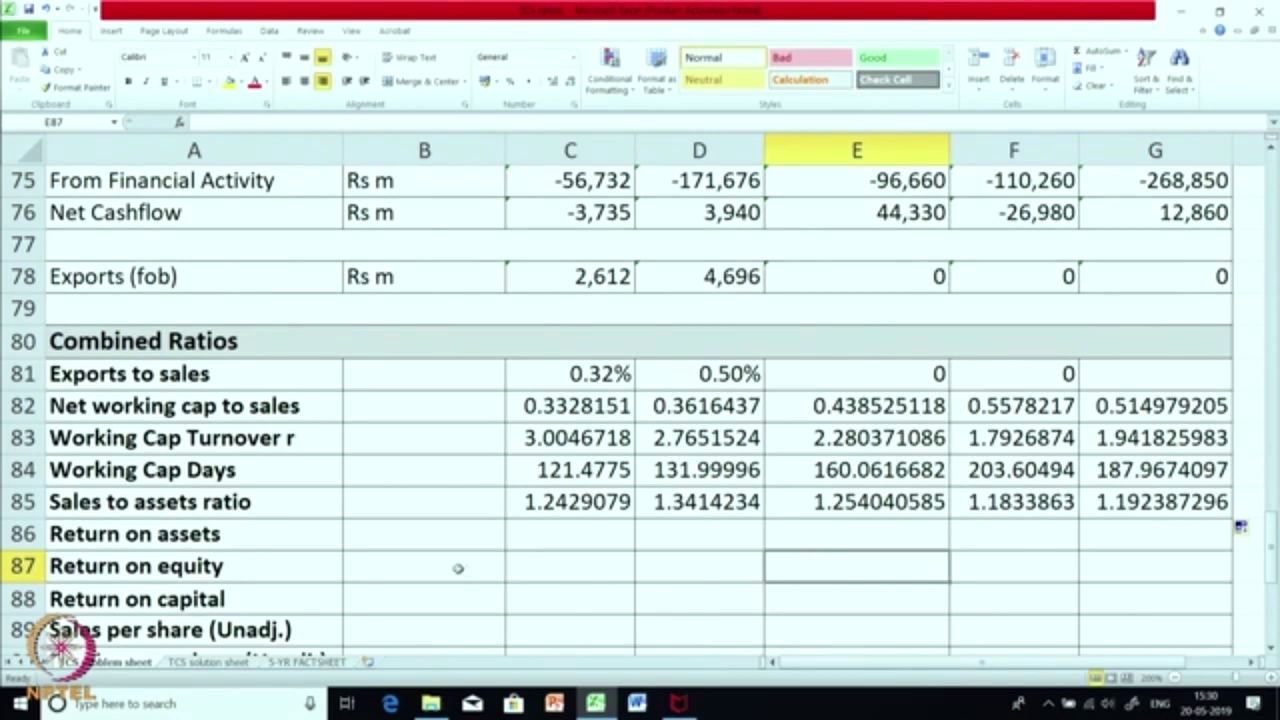
click(709, 508)
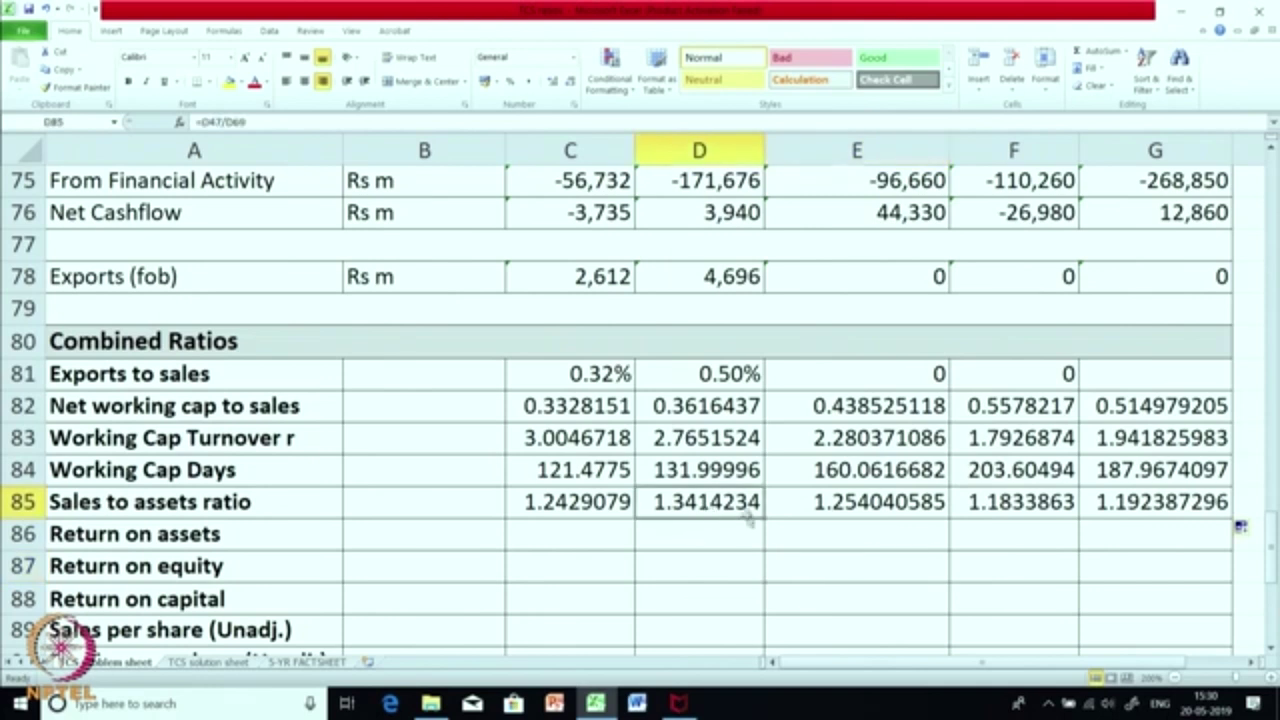
click(1172, 505)
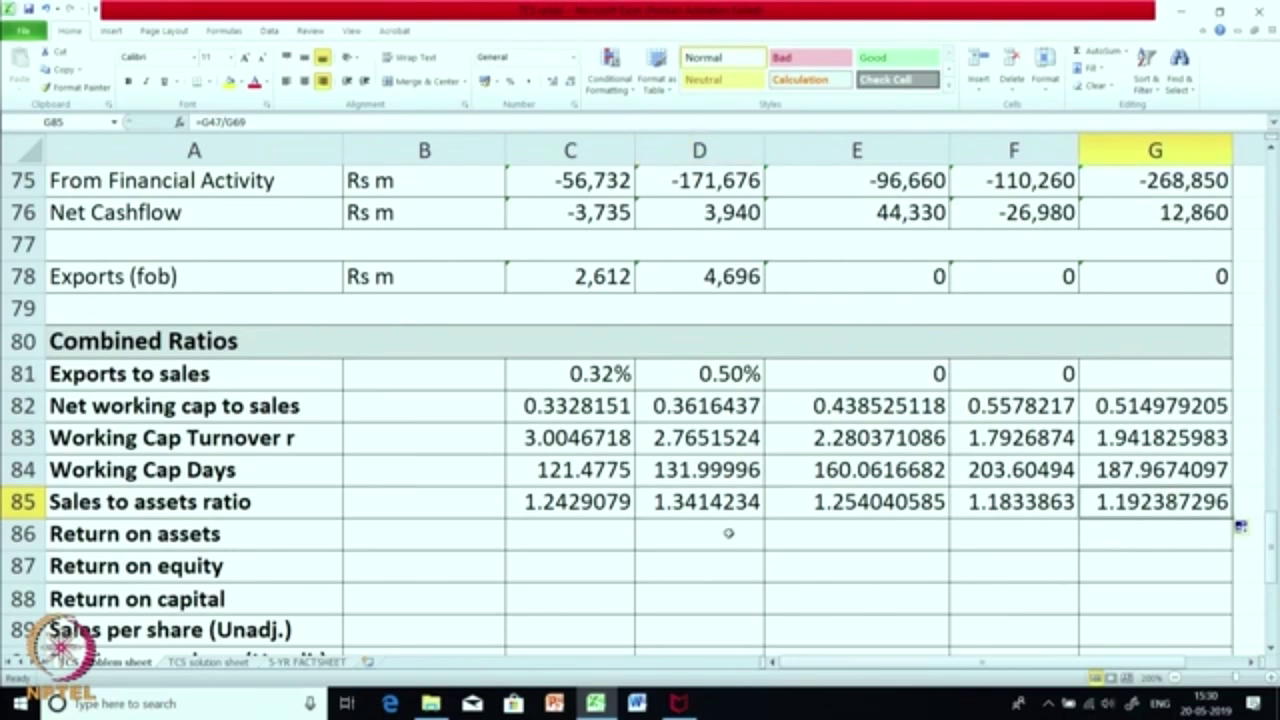
click(553, 502)
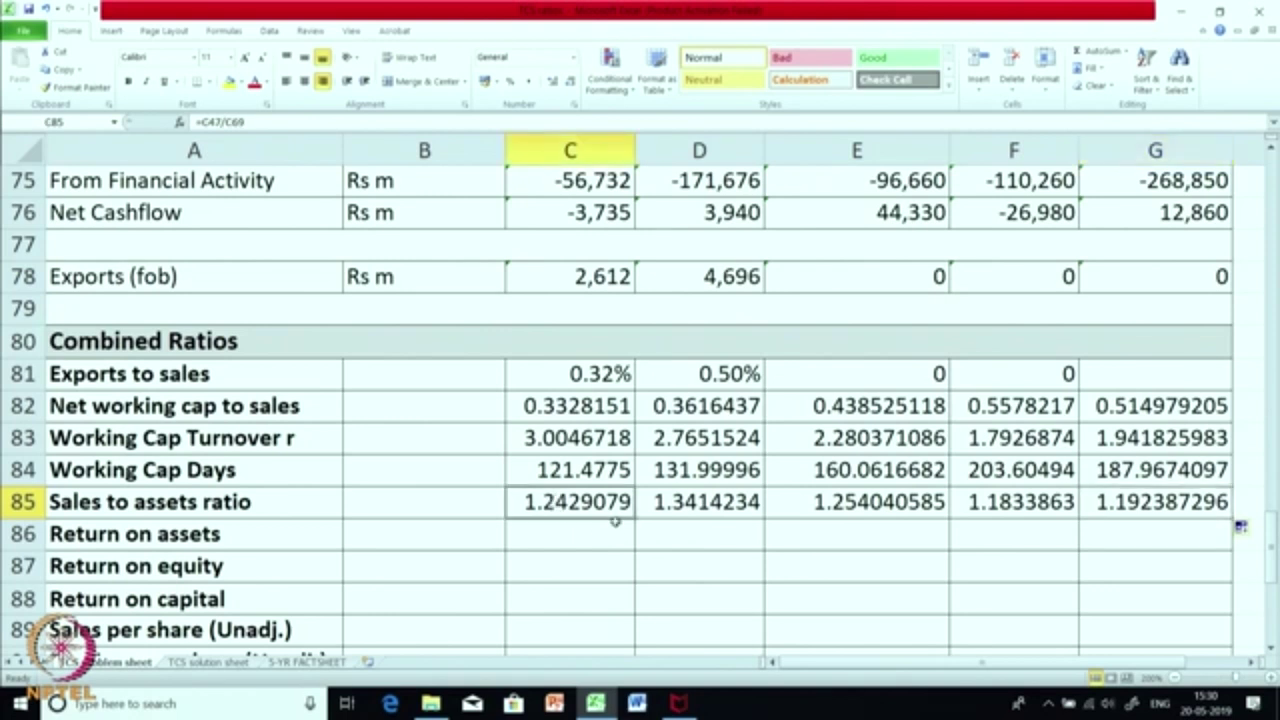
click(1166, 505)
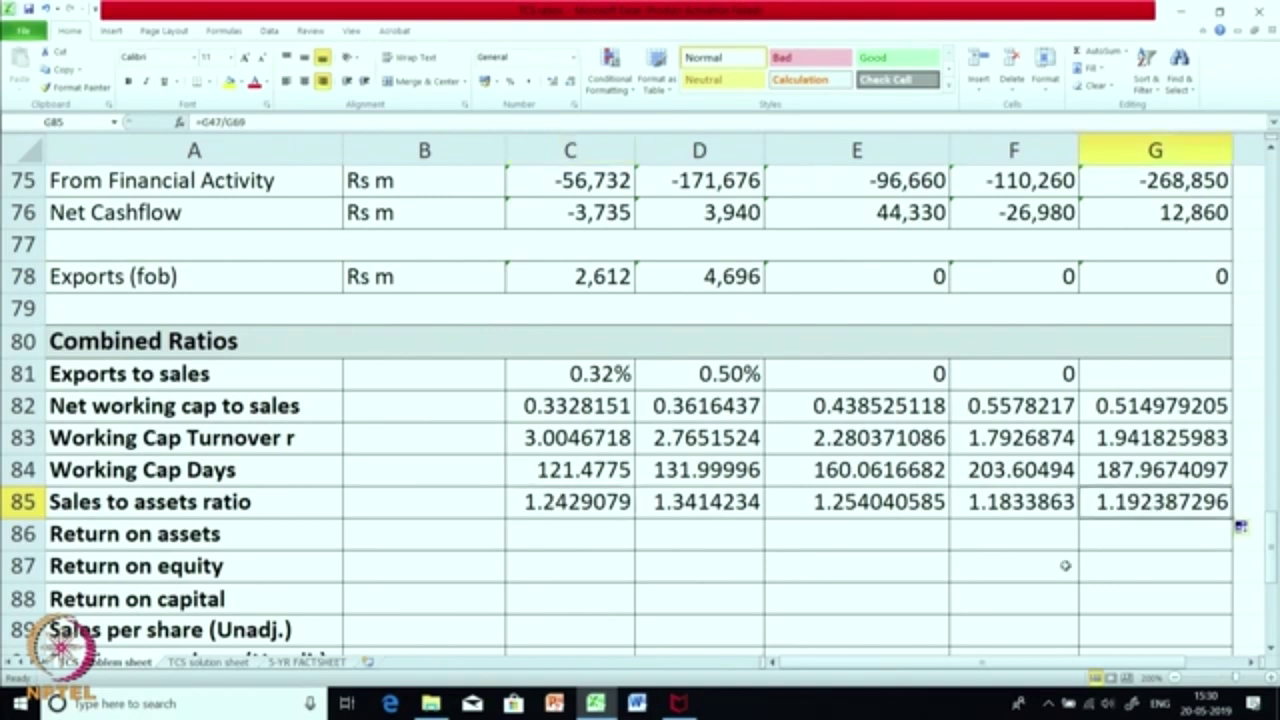
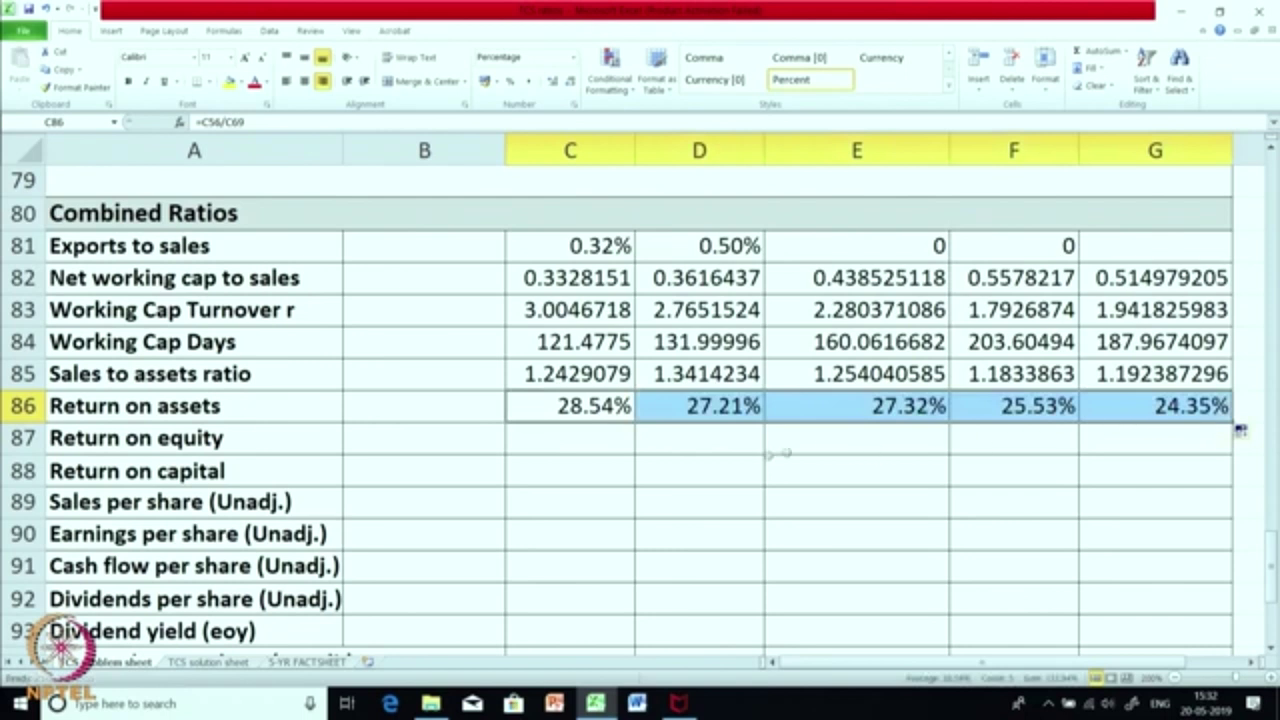
click(717, 449)
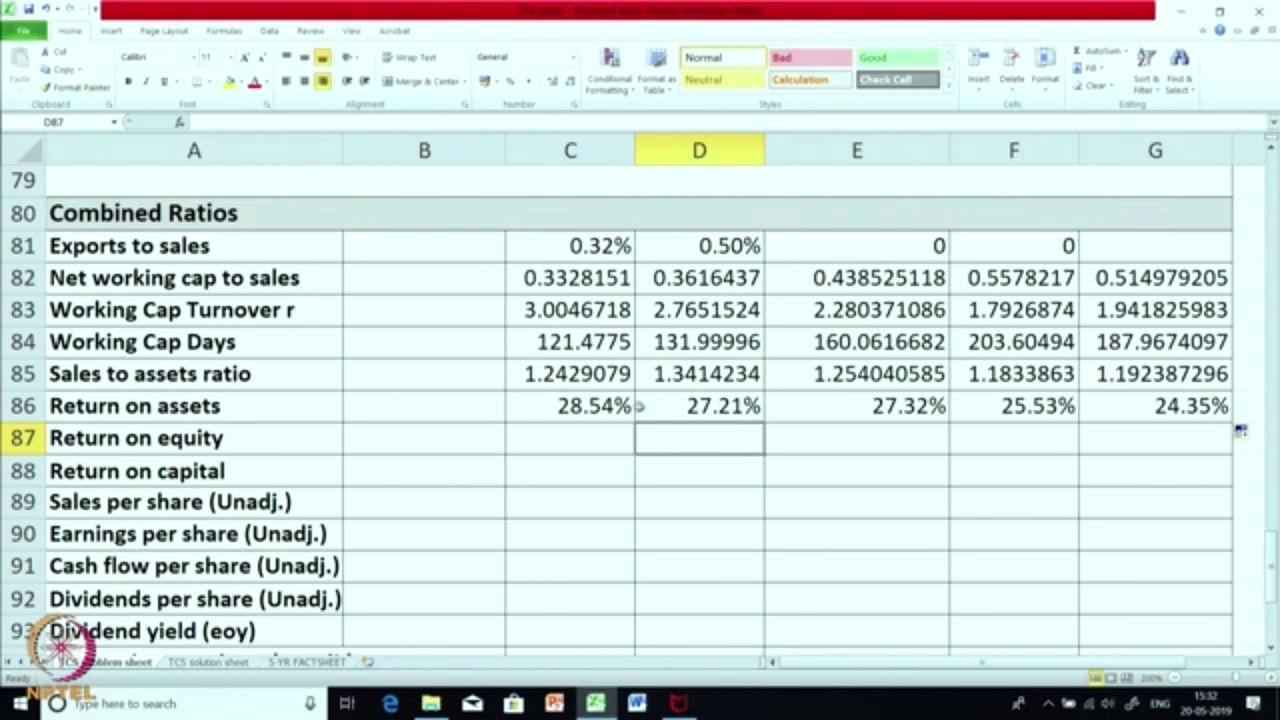
click(602, 408)
click(1183, 404)
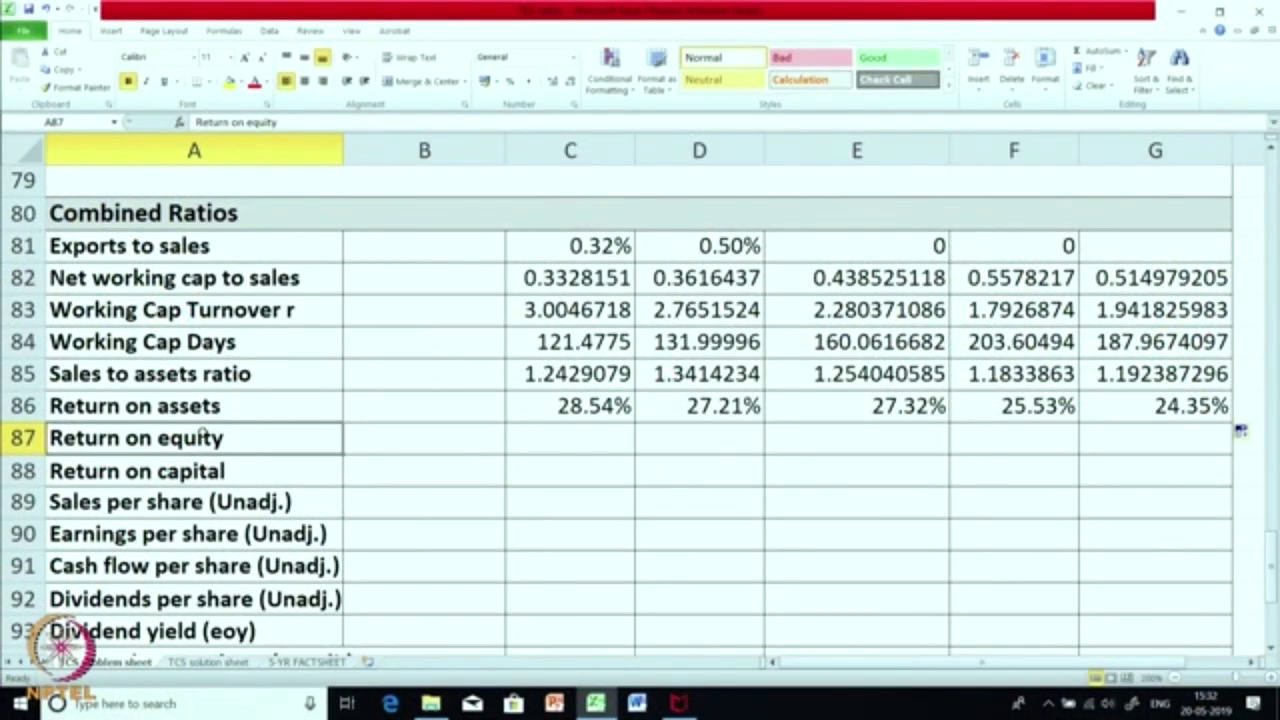
- Calculate the return on equity in C87 by dividing Profit after tax by Net worth, using =C56/C67
click(543, 437)
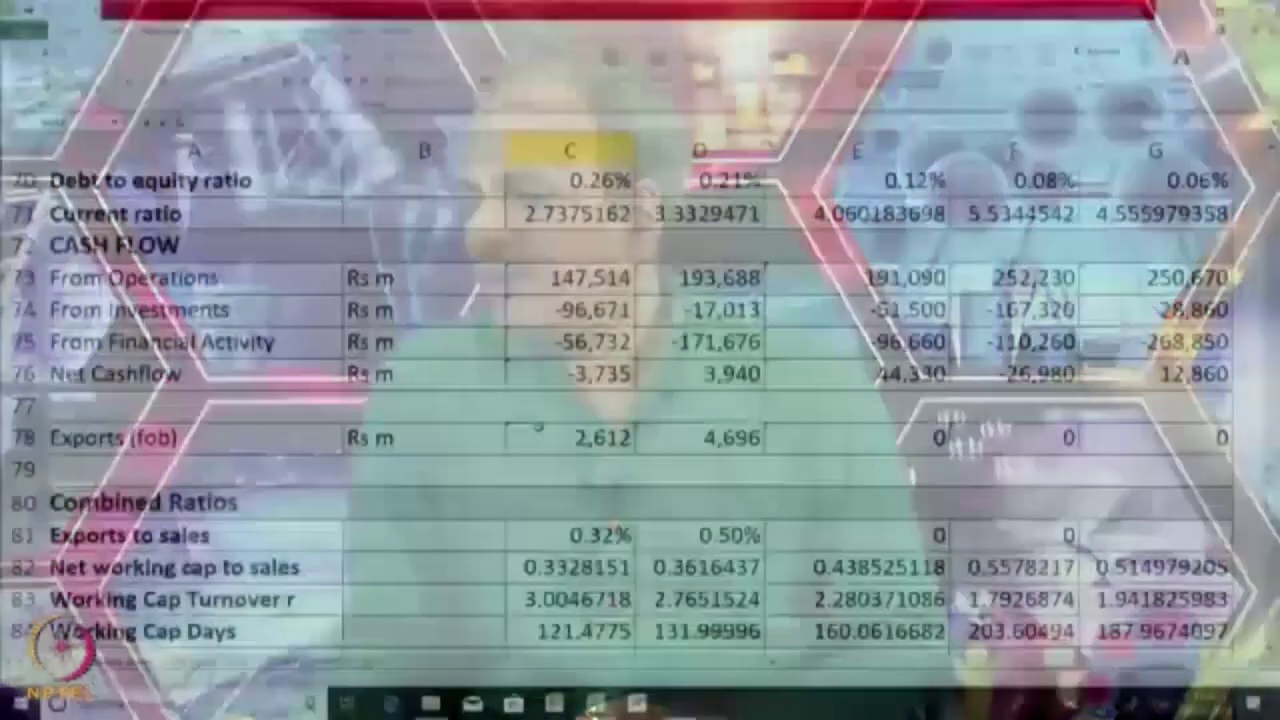
scroll(537, 425, up, 6)
scroll(537, 425, up, 4)
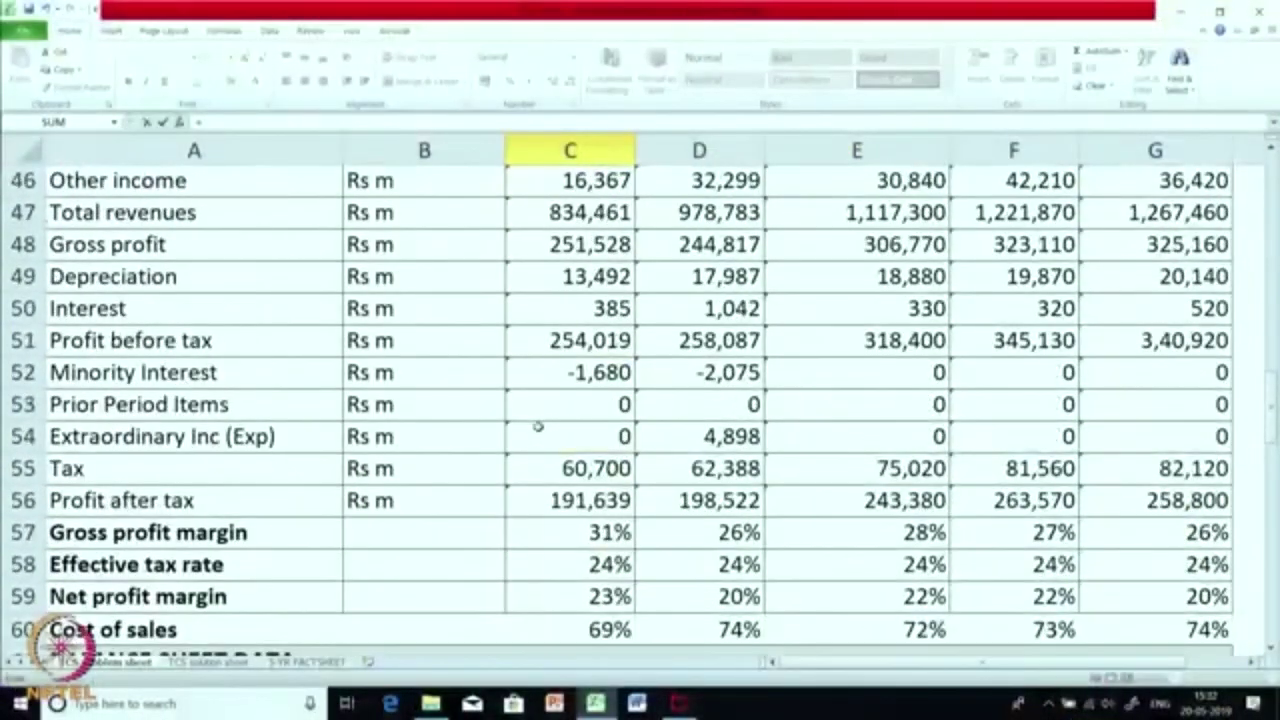
click(585, 505)
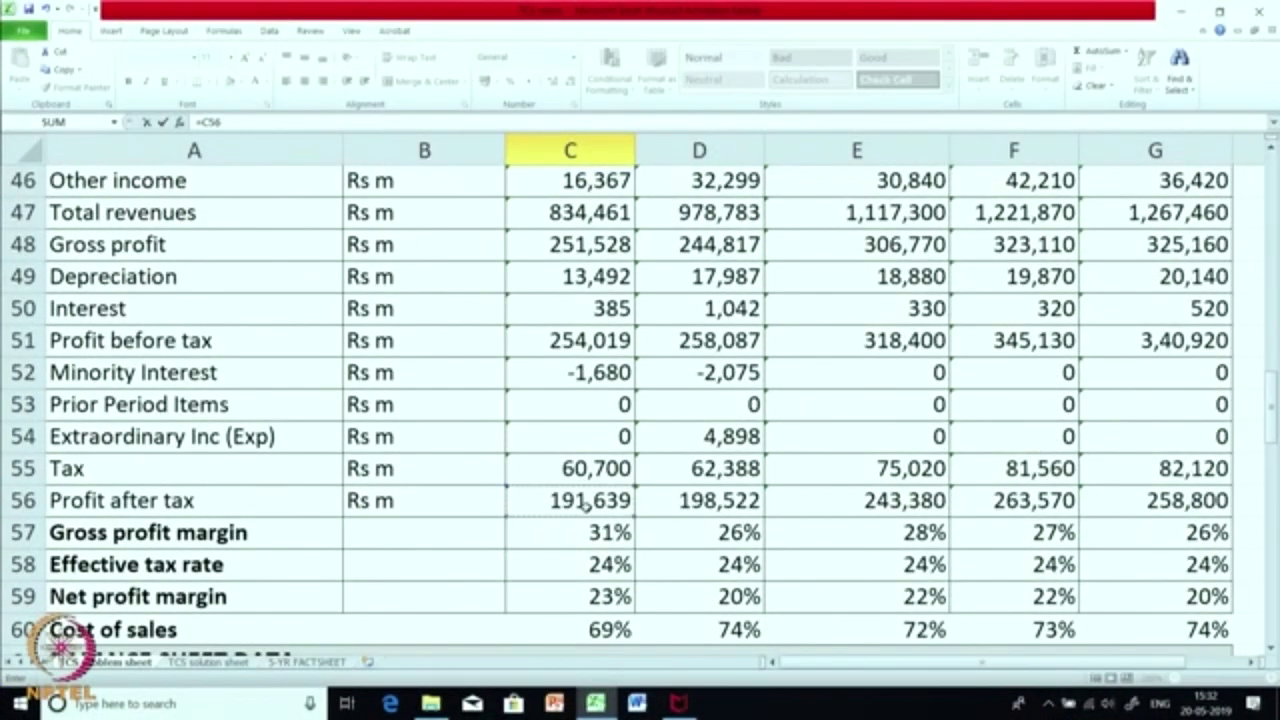
text(/)
scroll(587, 505, down, 5)
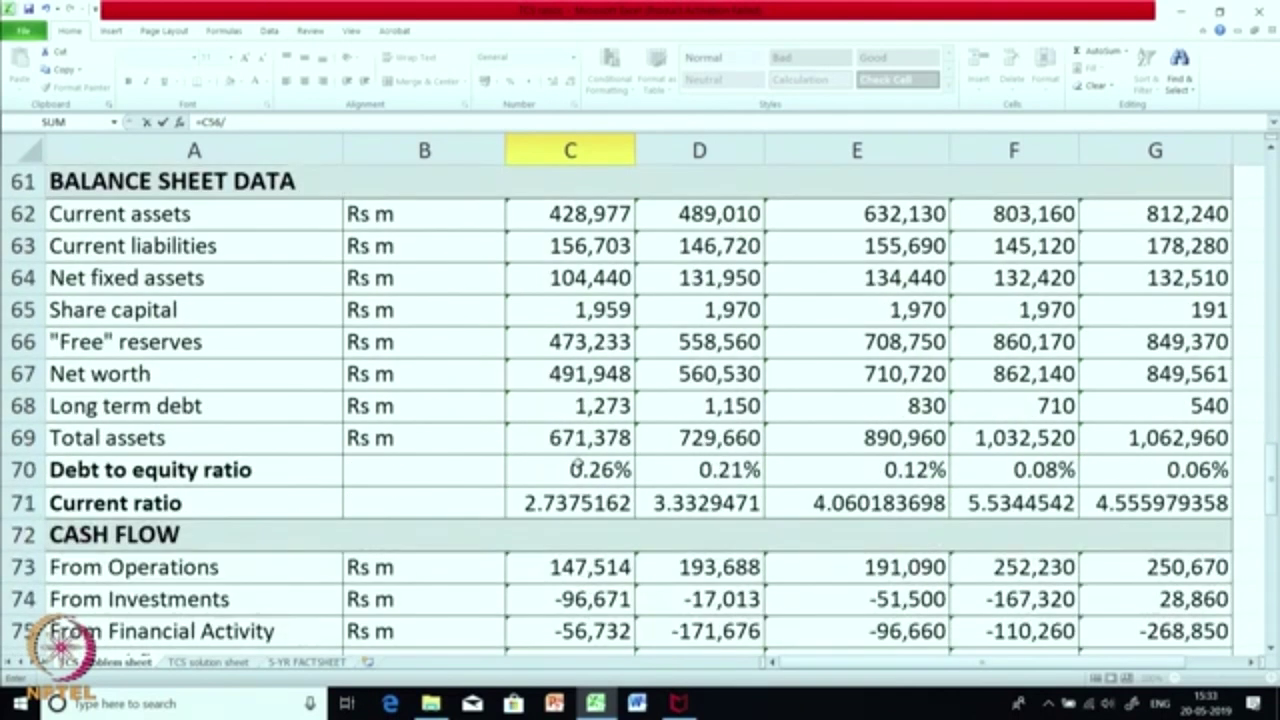
click(604, 378)
key(Return)
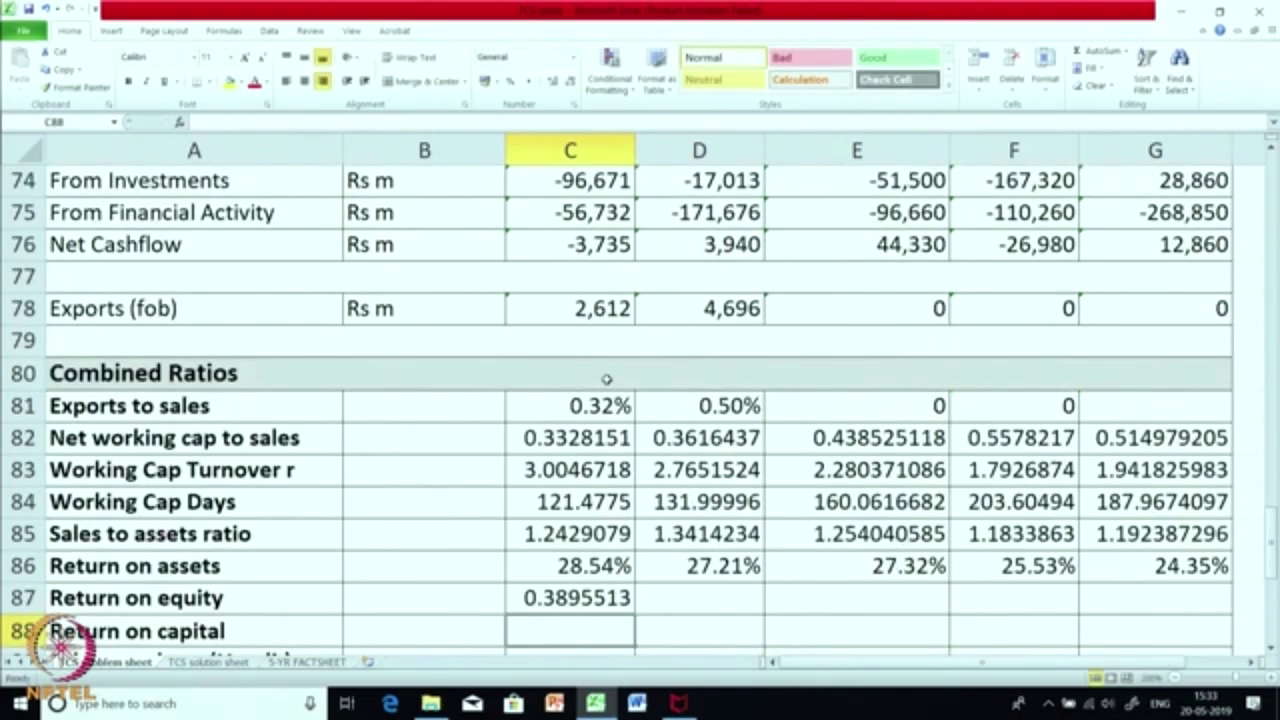
- Format the return on equity in C87 as a percentage with two decimals and fill it across to G87
scroll(603, 445, down, 1)
click(592, 504)
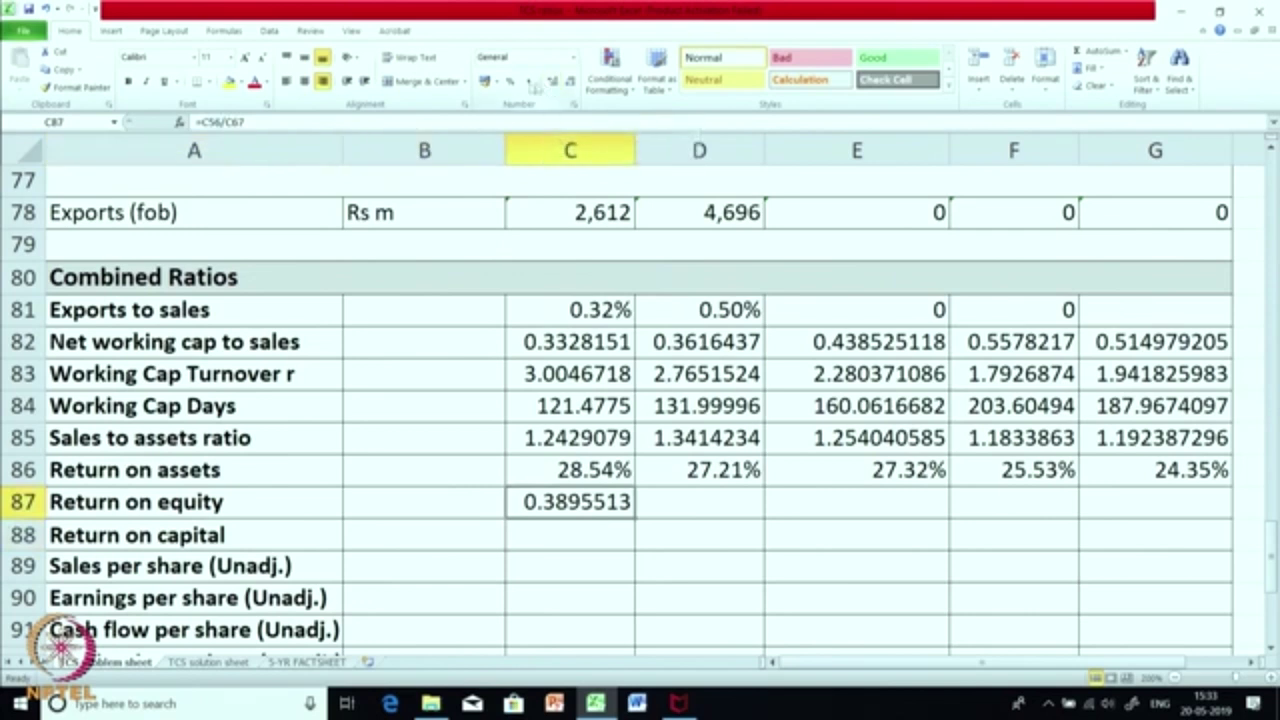
click(510, 81)
click(550, 82)
click(550, 82)
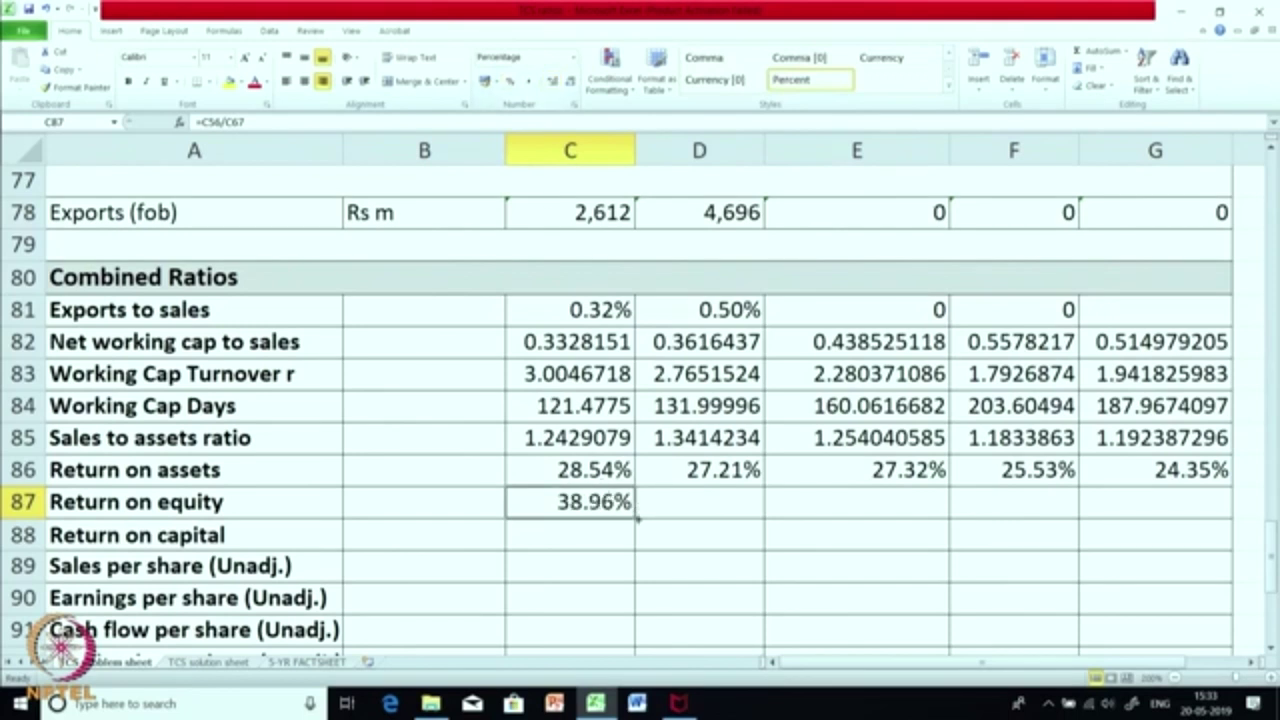
drag(636, 516, 1159, 519)
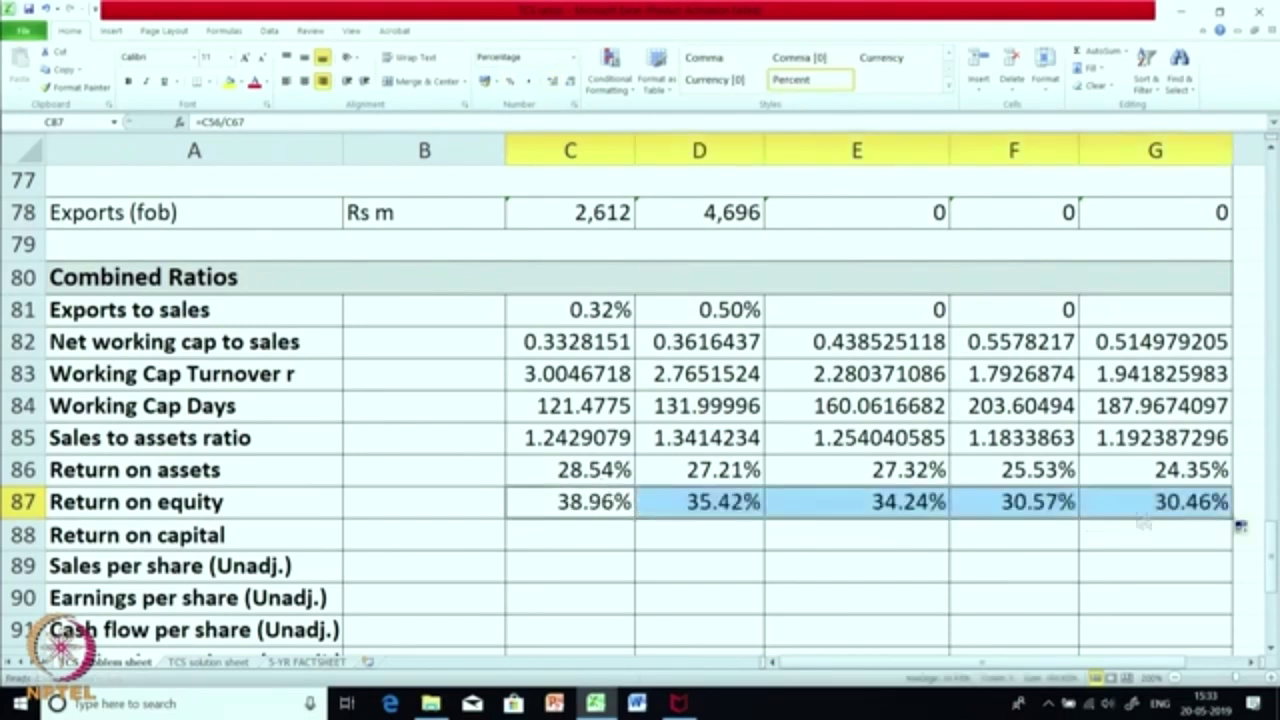
click(585, 540)
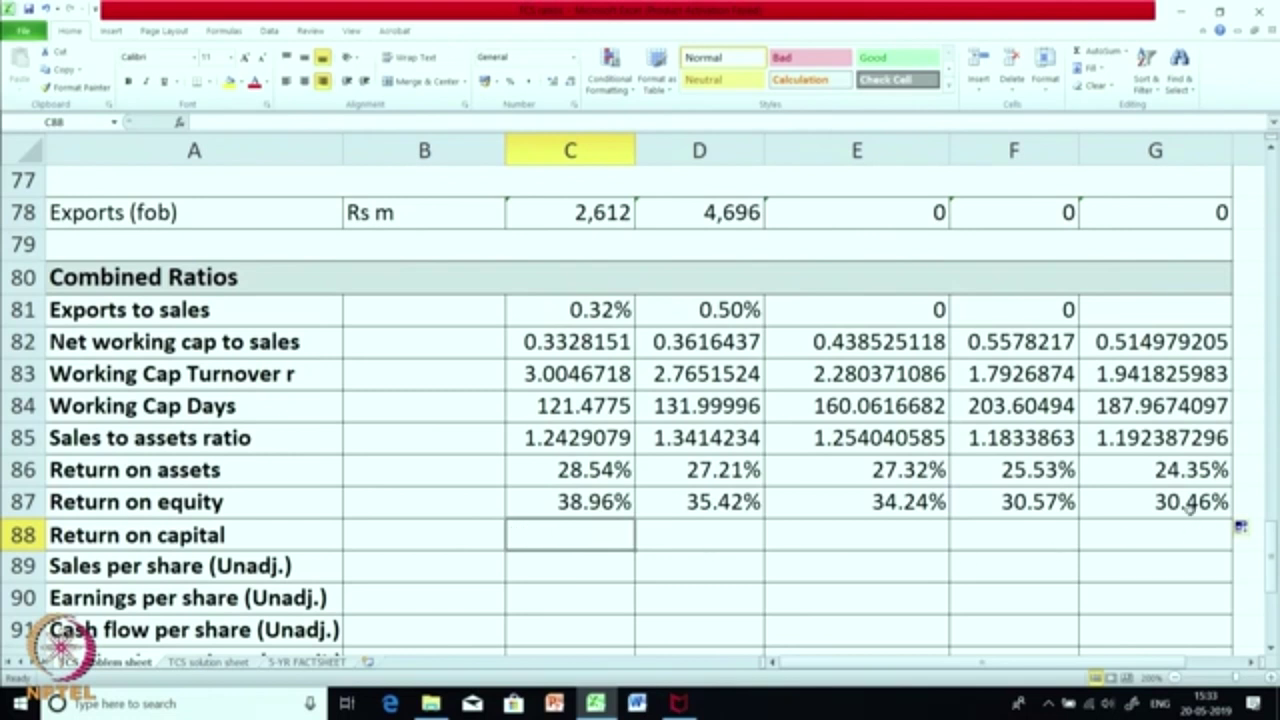
click(1140, 502)
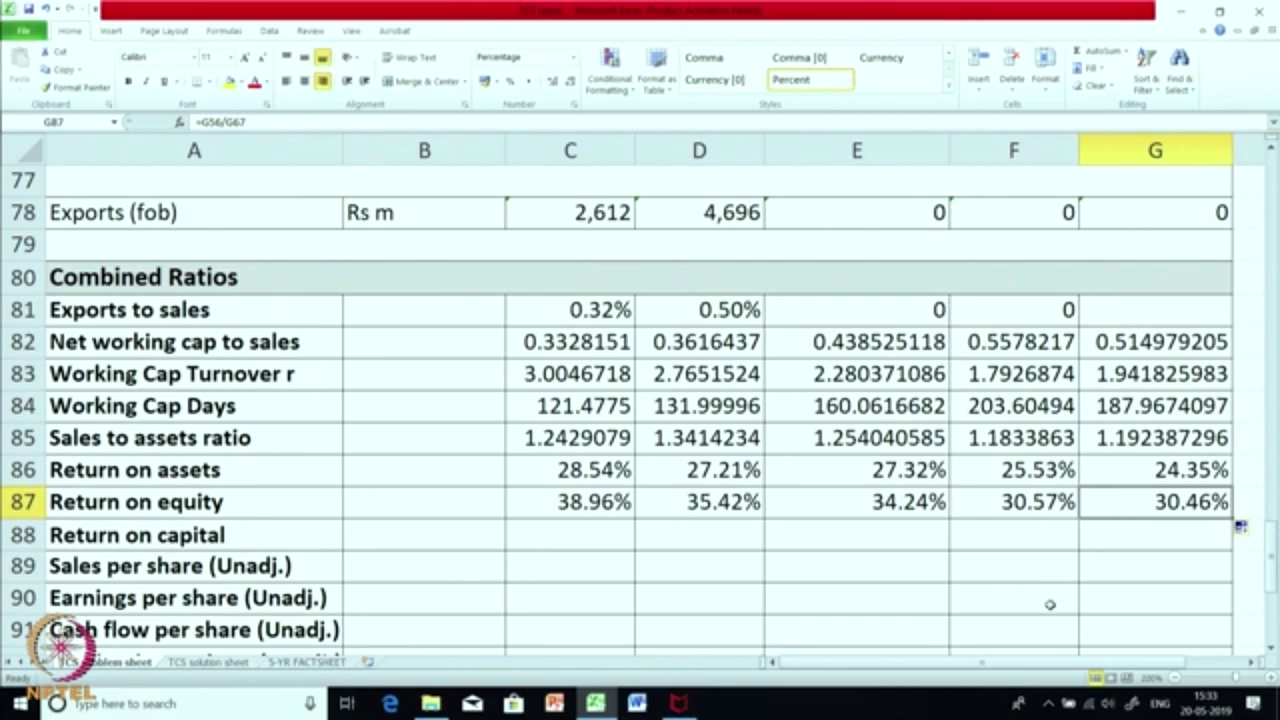
click(252, 537)
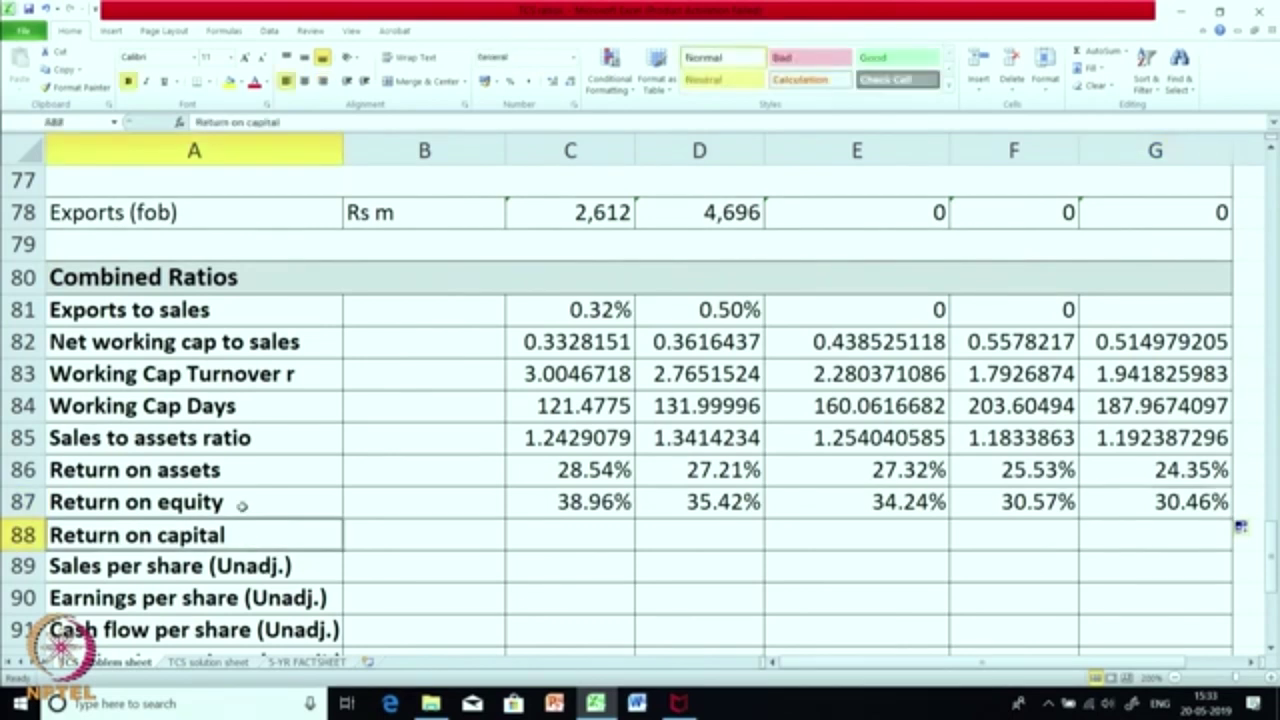
click(242, 499)
click(222, 538)
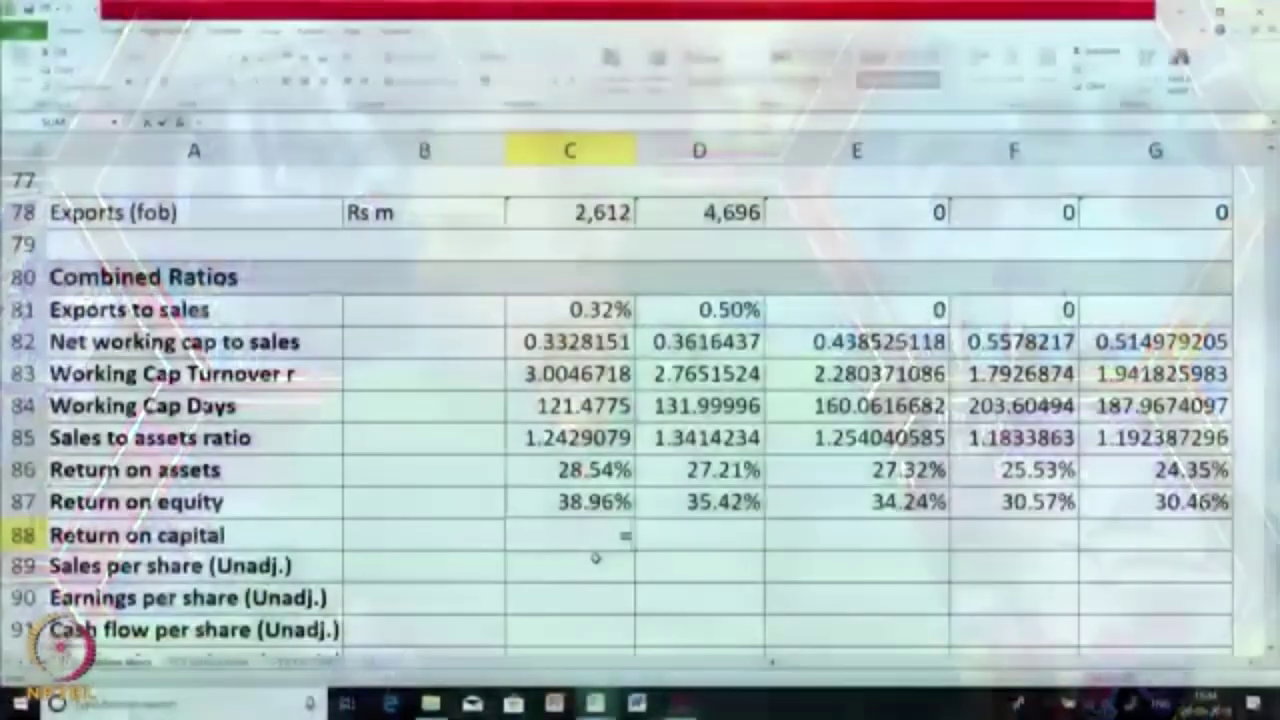
- Begin the return on capital formula in C88 with Profit after tax, Tax and Interest summed as the numerator, =(C56+C55+C50)/
text(()
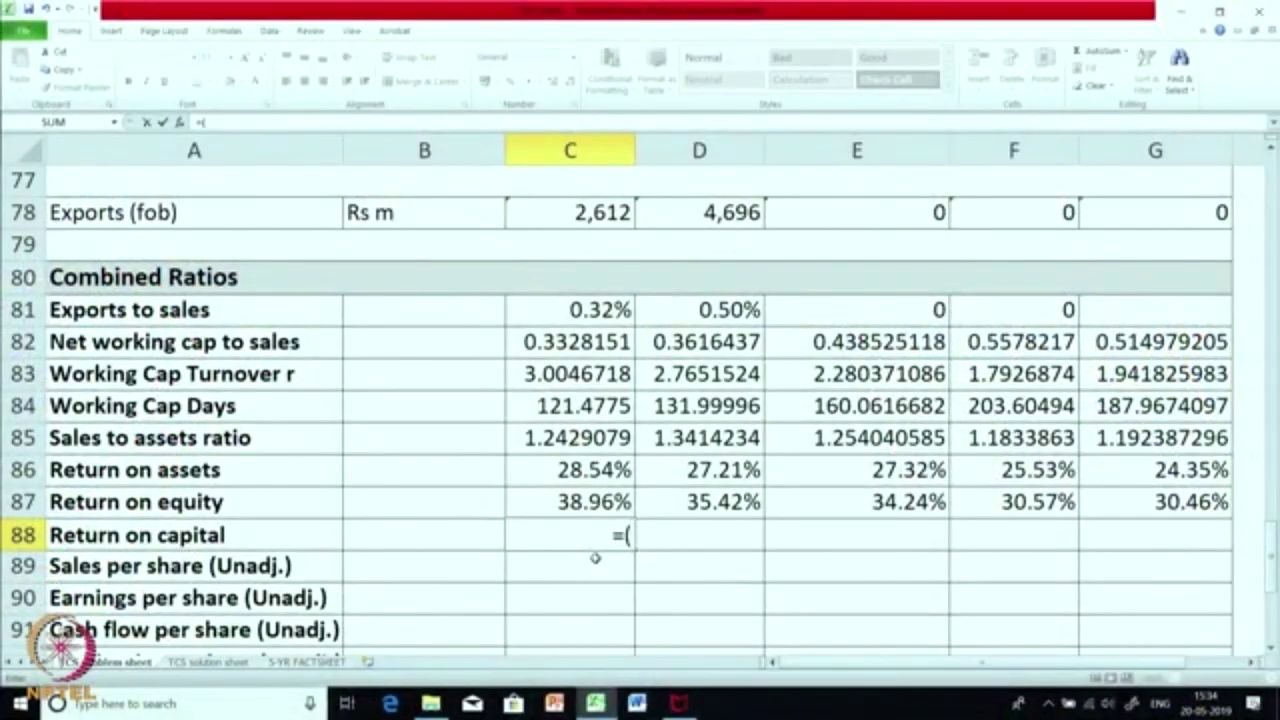
scroll(595, 557, up, 2)
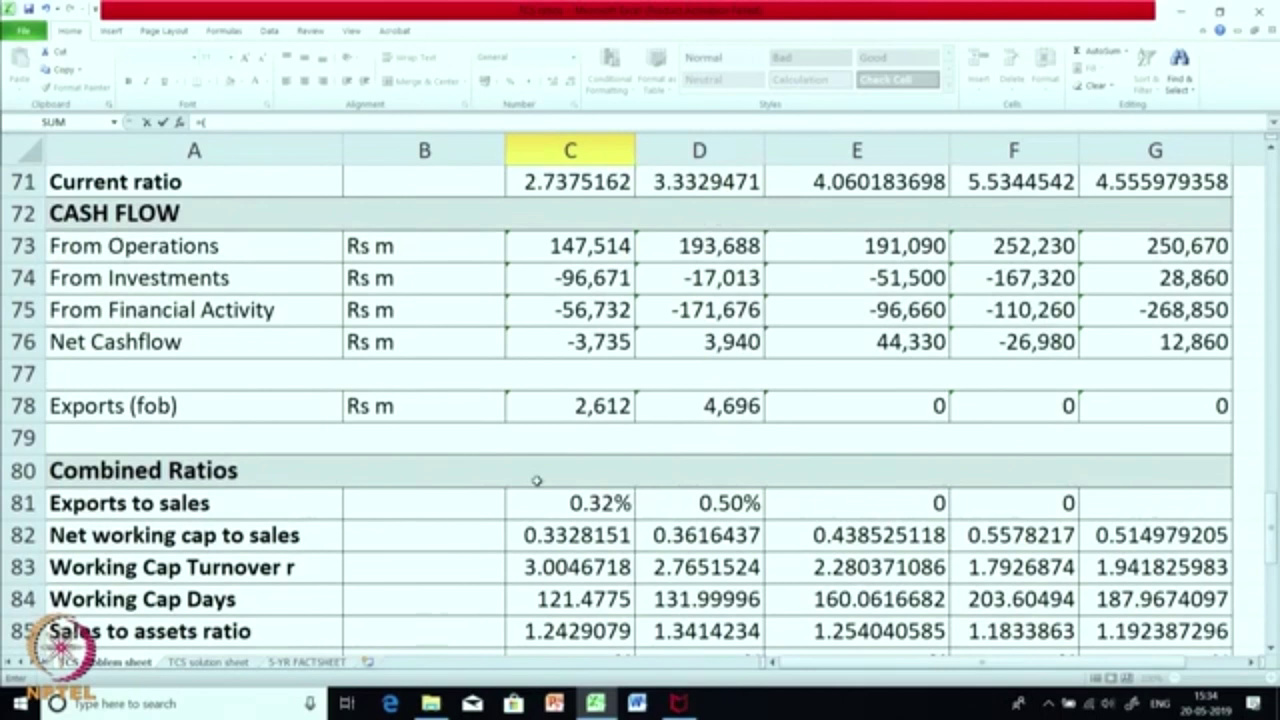
scroll(537, 480, up, 2)
scroll(537, 480, up, 1)
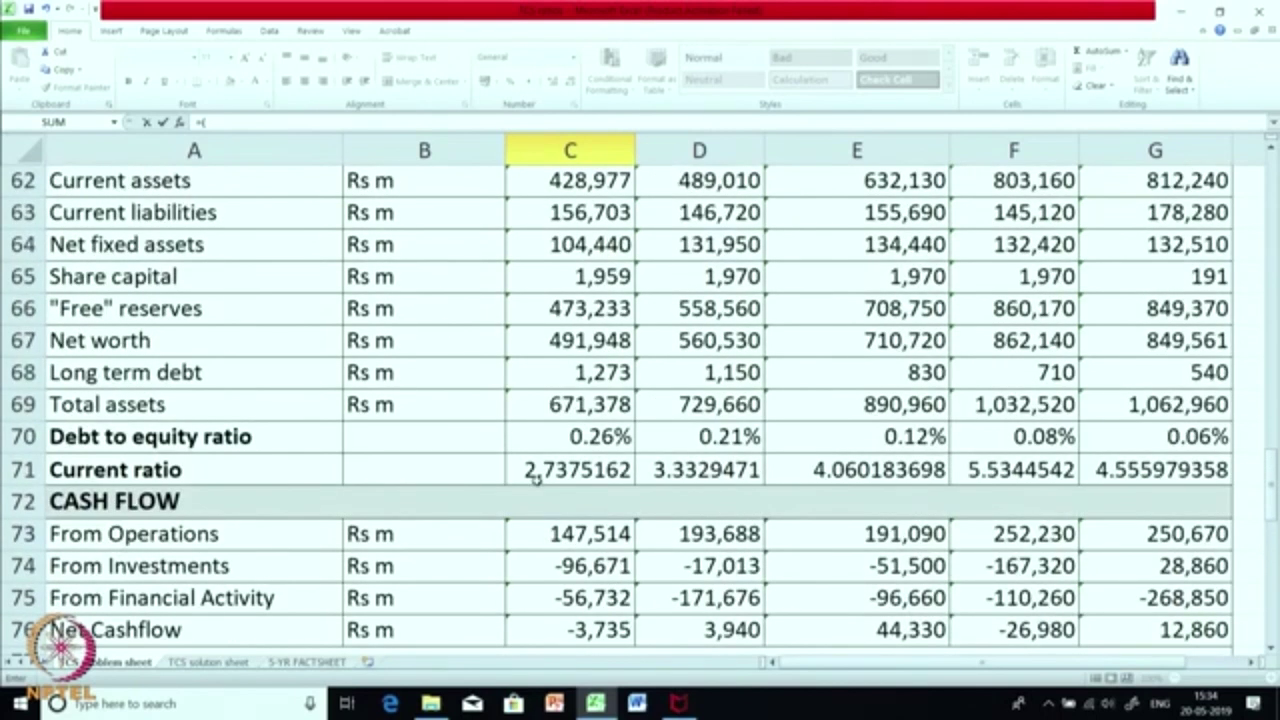
scroll(536, 480, up, 4)
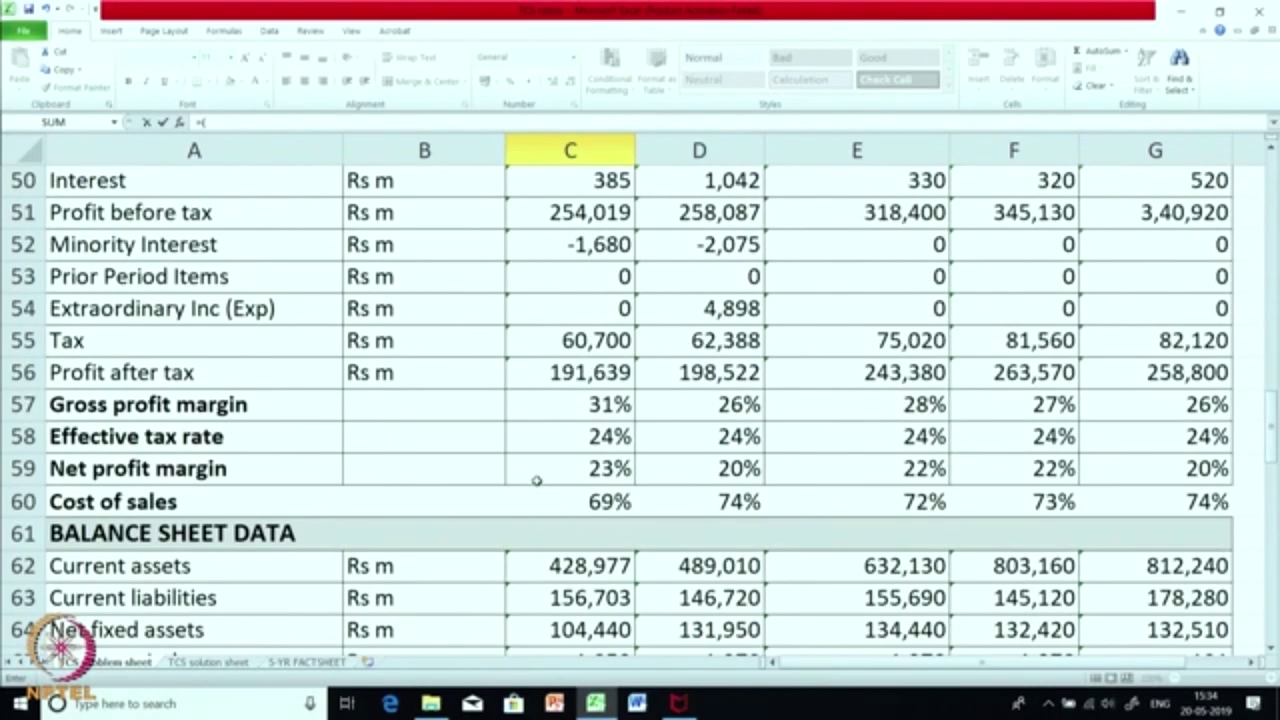
scroll(537, 481, up, 1)
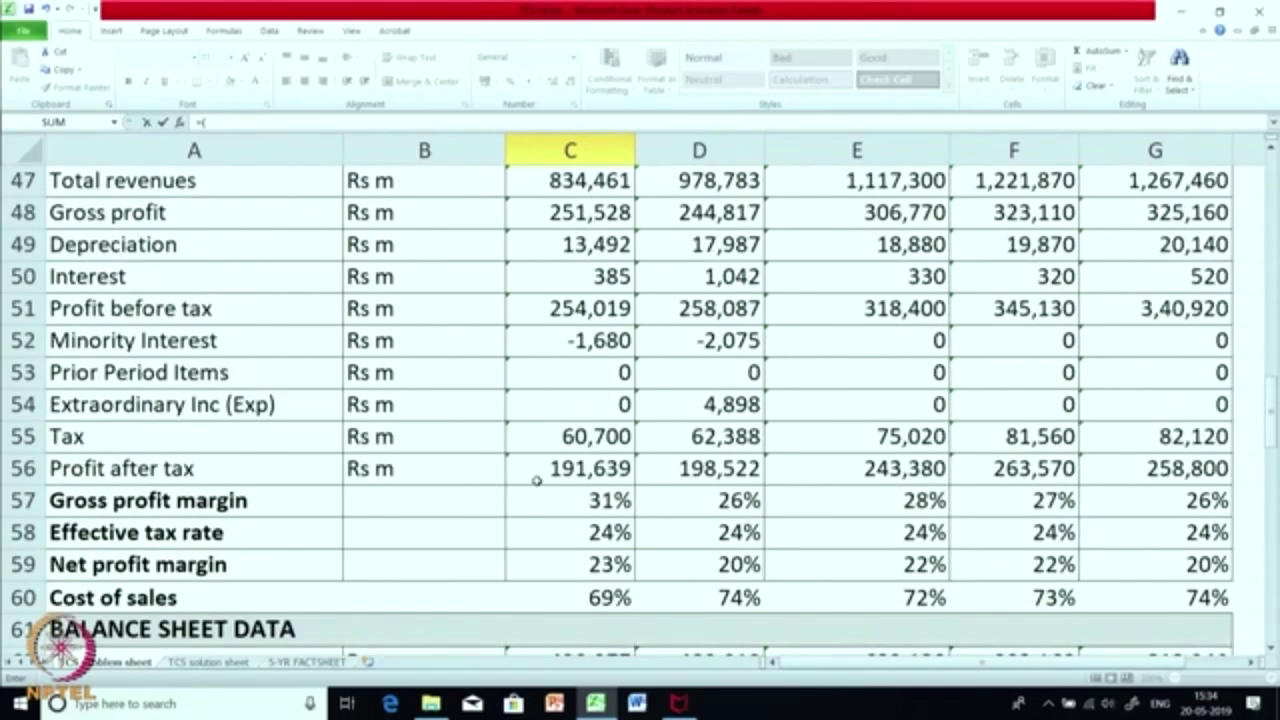
click(622, 468)
click(570, 437)
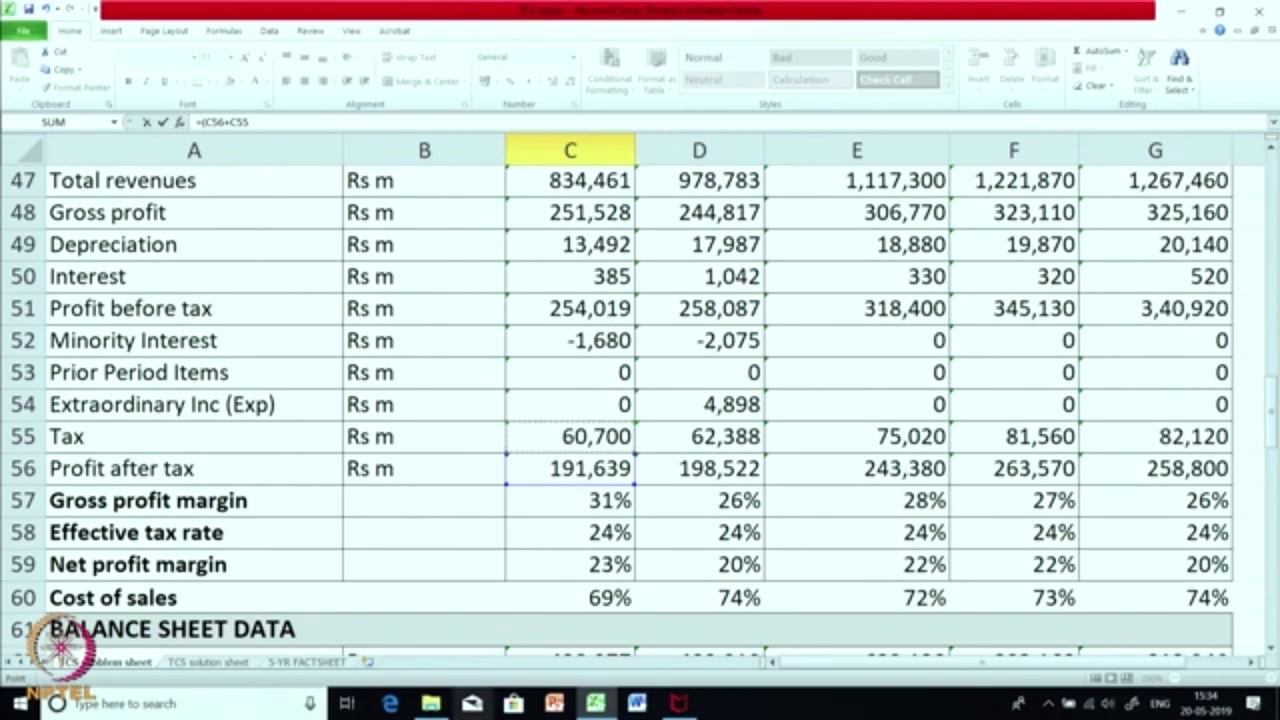
click(286, 121)
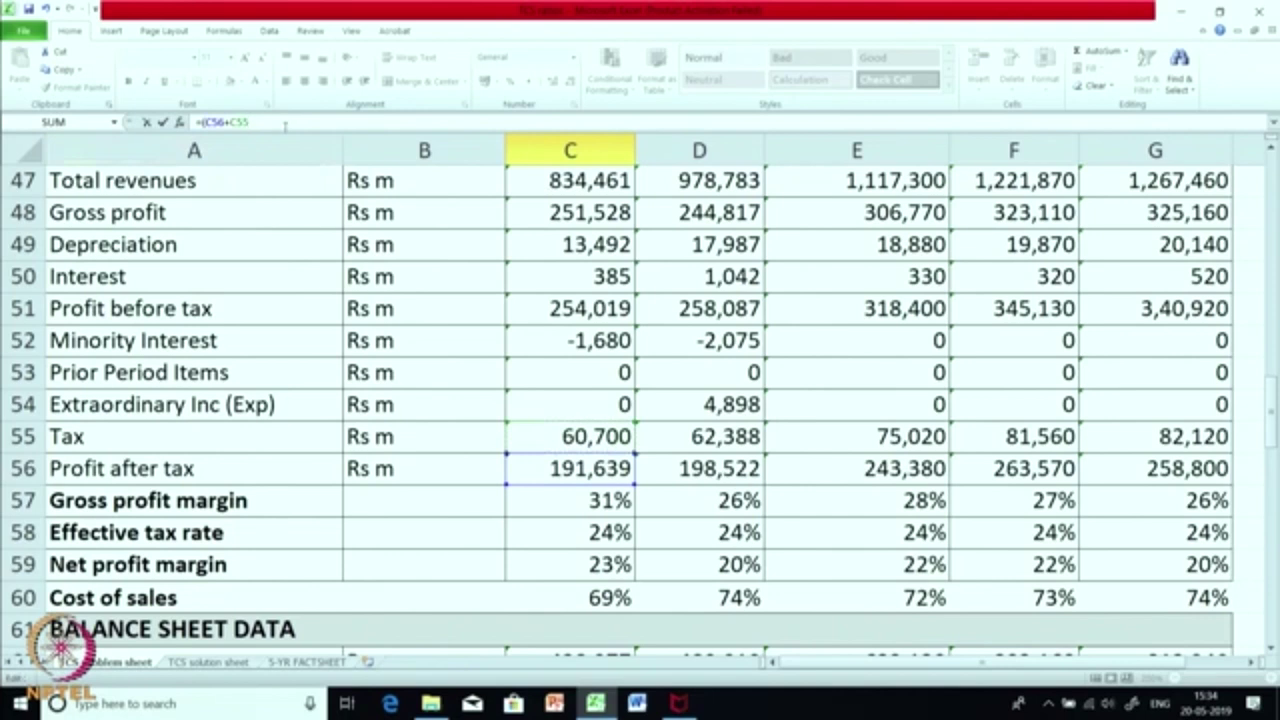
text(+)
click(597, 277)
text()/)
- Divide the return on capital numerator by Net worth and enter the formula in C88 as =(C56+C55+C50)/(C67)
scroll(1271, 649, down, 5)
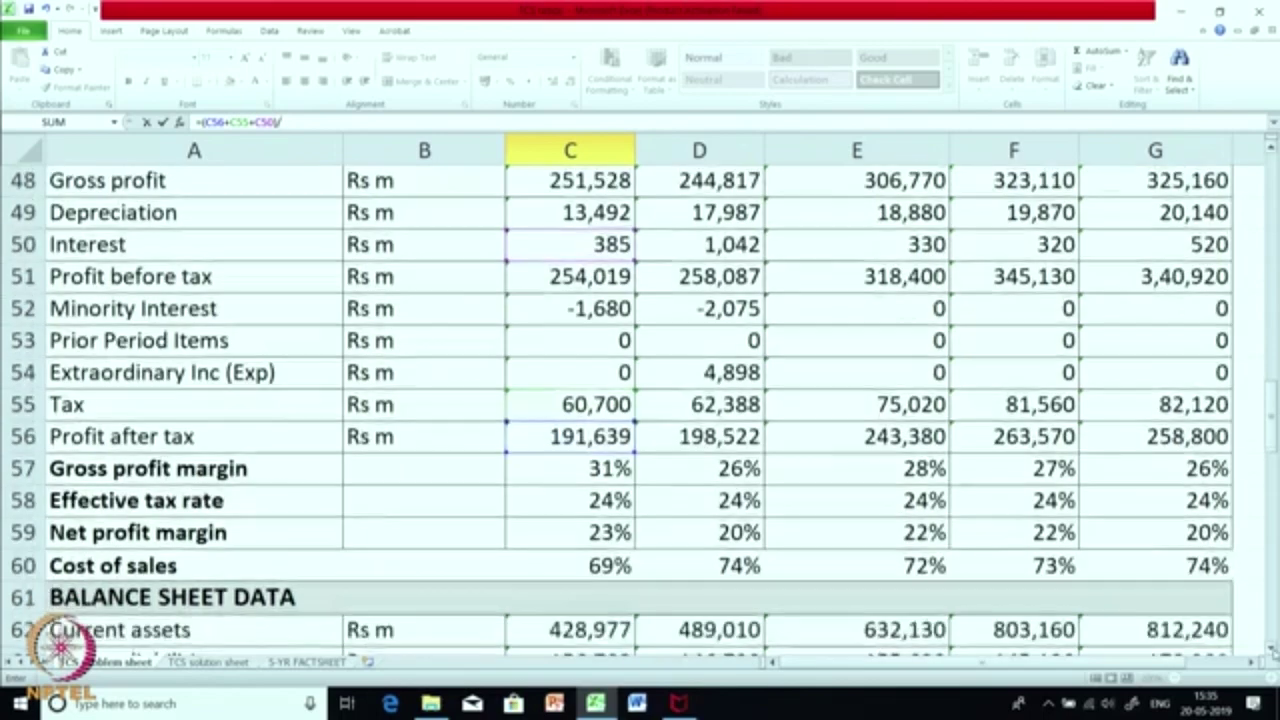
scroll(1271, 649, down, 8)
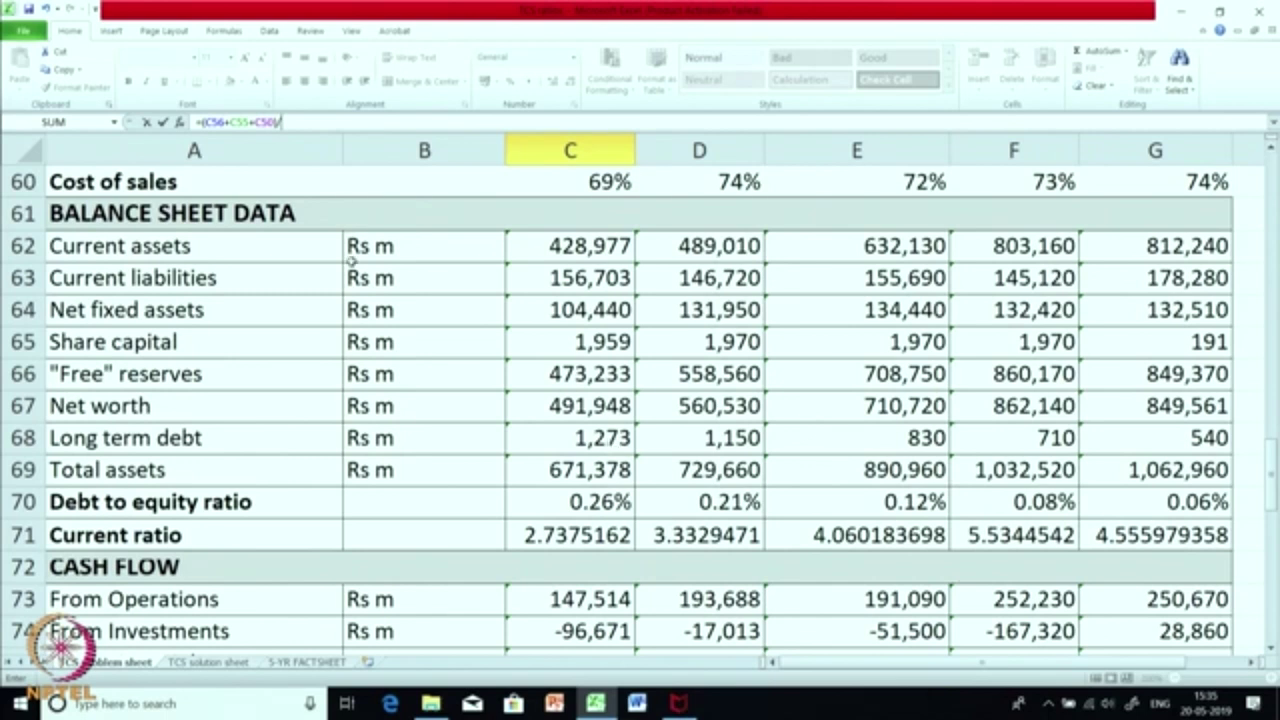
text(()
click(556, 405)
key(Return)
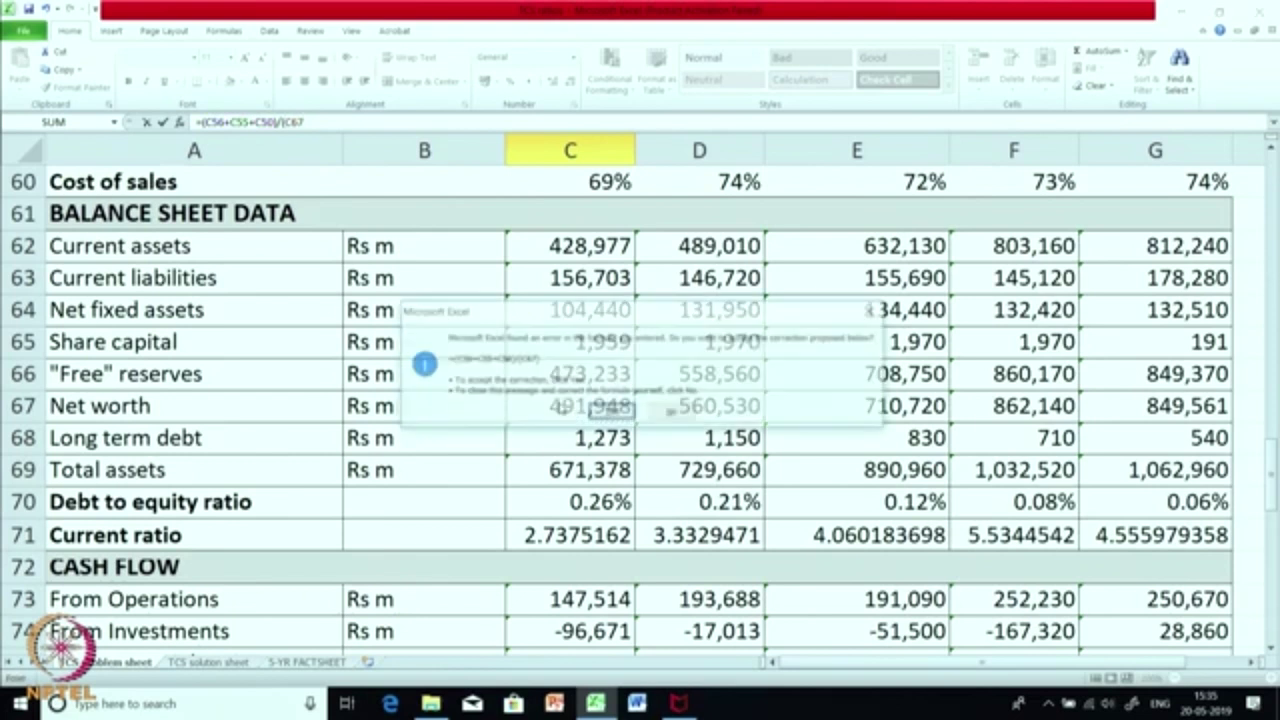
key(Return)
key(Down)
key(Down)
key(Down)
key(Down)
key(Down)
key(Down)
key(Down)
key(Down)
key(Down)
key(Down)
key(Down)
key(Down)
key(Down)
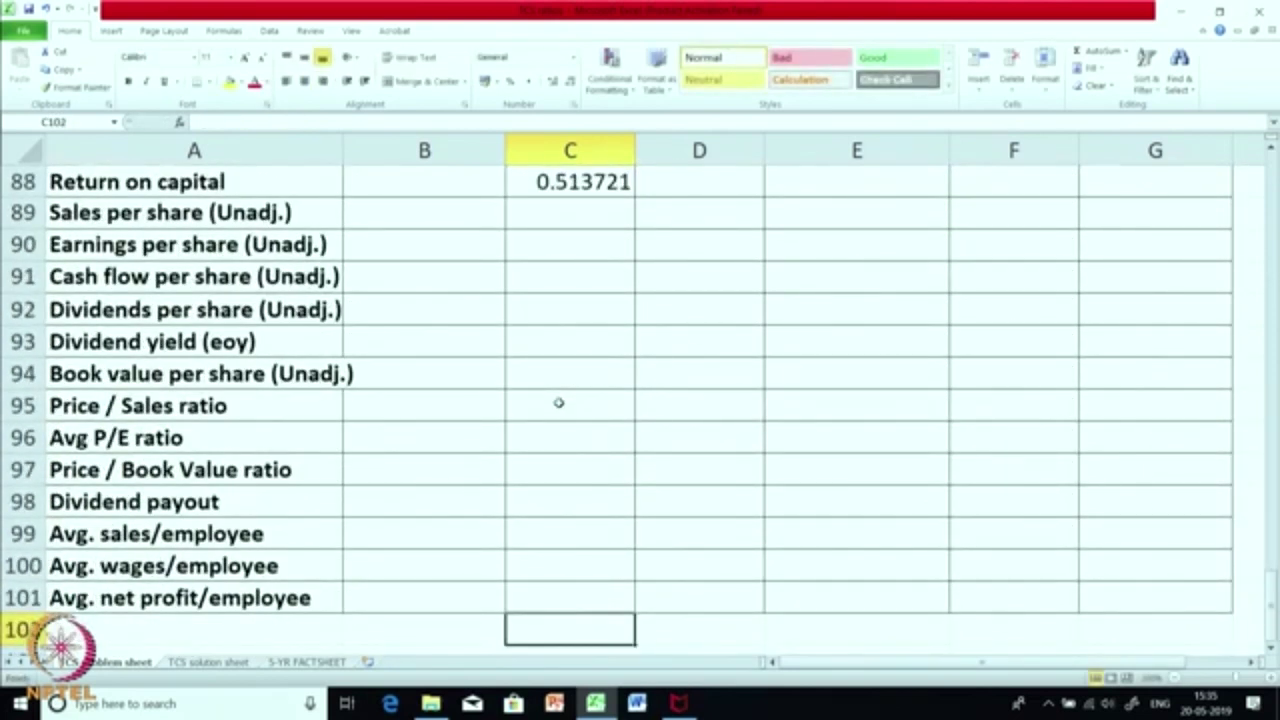
- Add Long term debt to the denominator of the return on capital formula in C88, making it =(C56+C55+C50)/(C67+C68)
scroll(559, 402, up, 2)
click(586, 372)
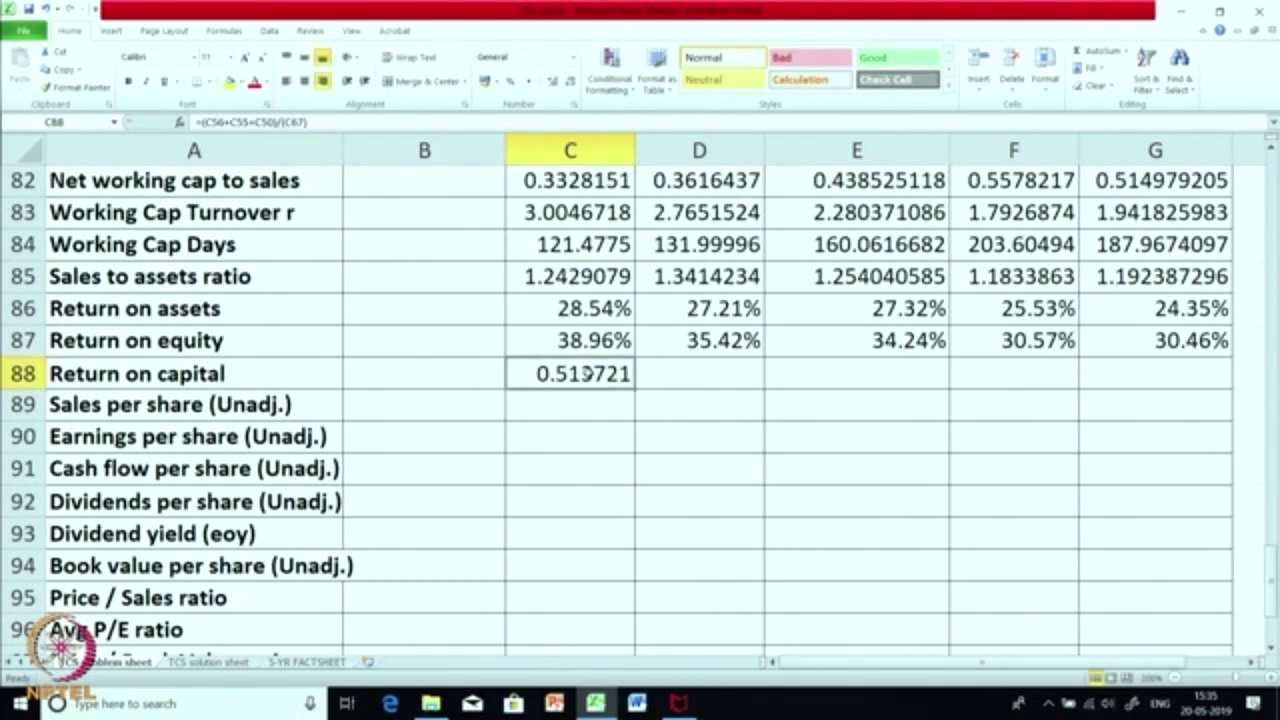
click(314, 121)
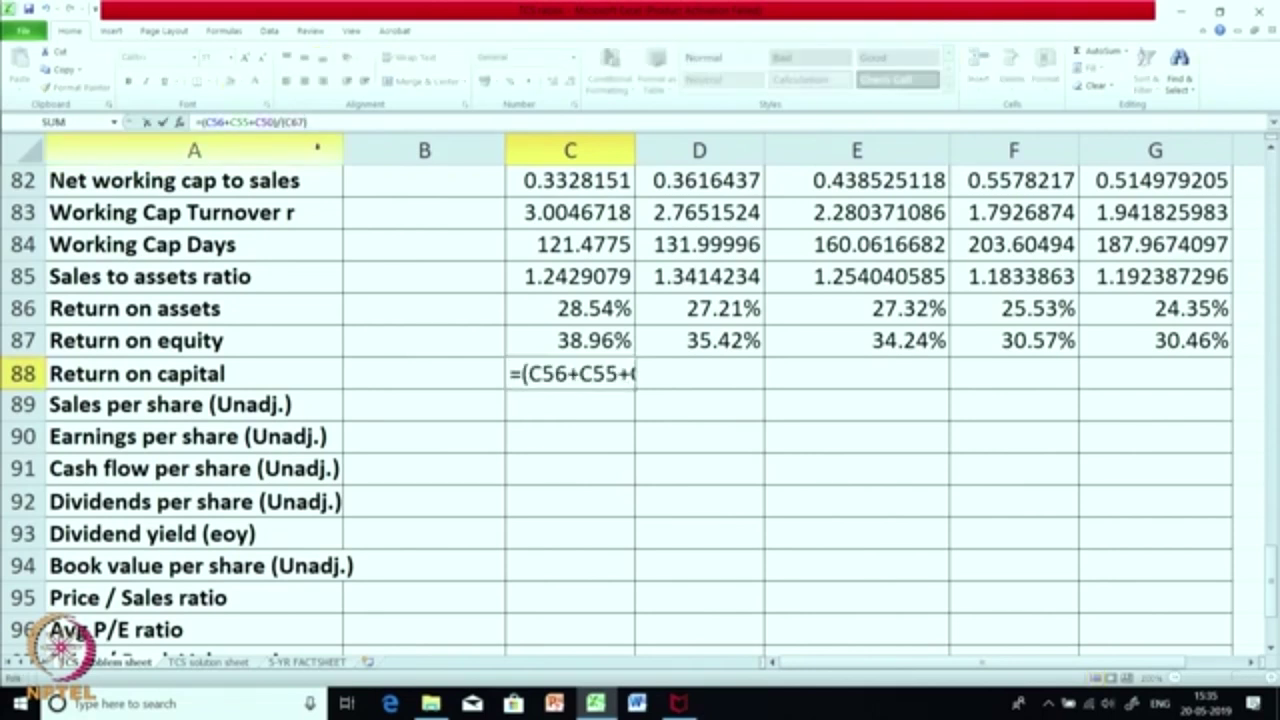
key(BackSpace)
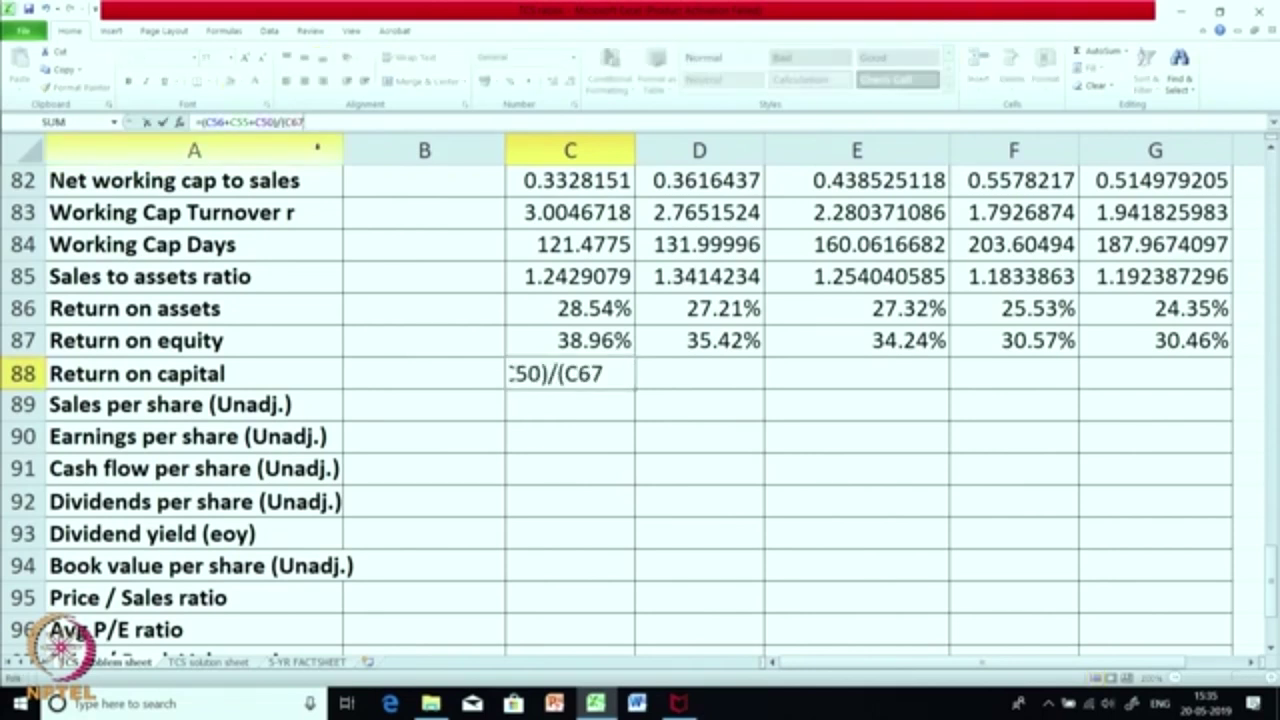
text(+)
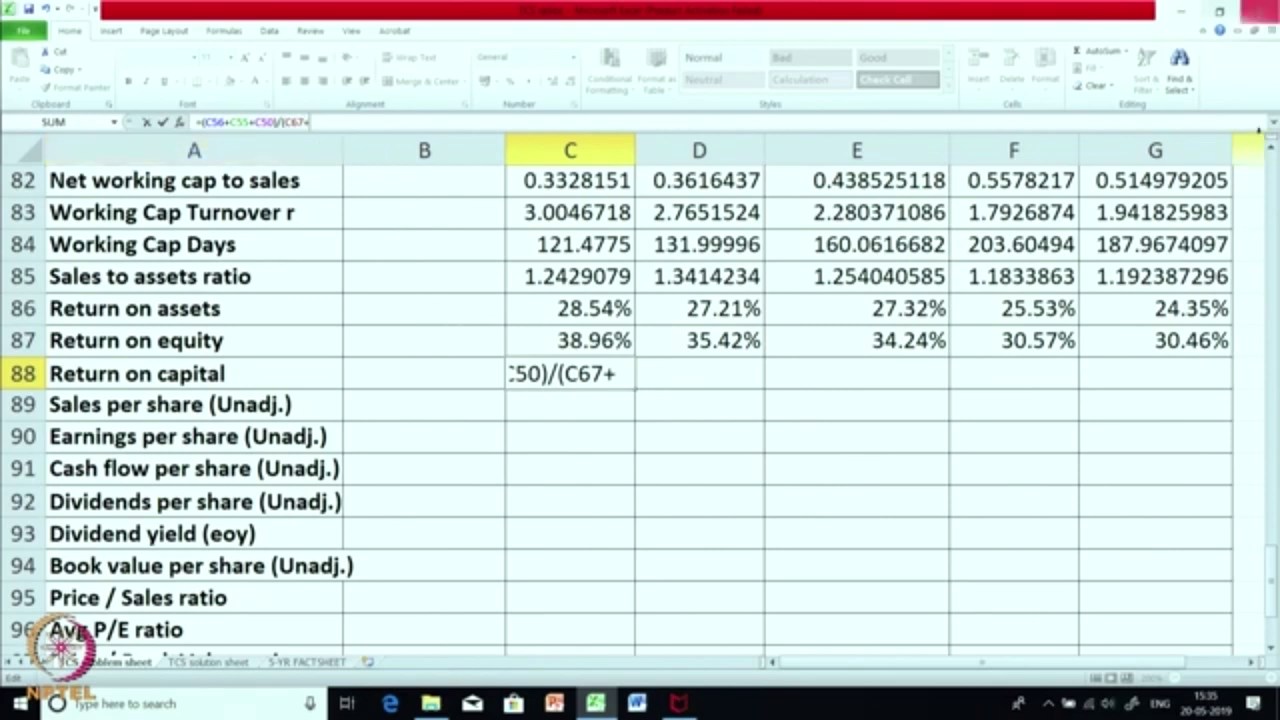
click(1271, 150)
drag(1271, 150, 1271, 150)
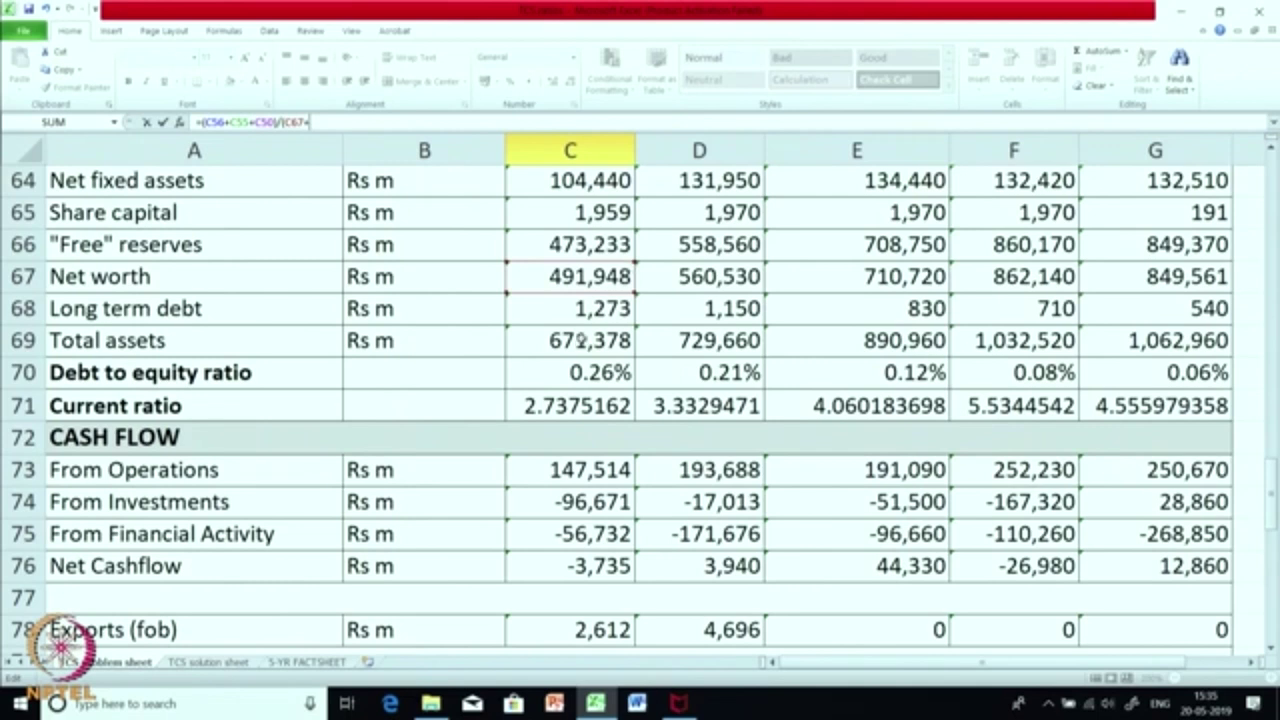
click(583, 314)
text())
key(Return)
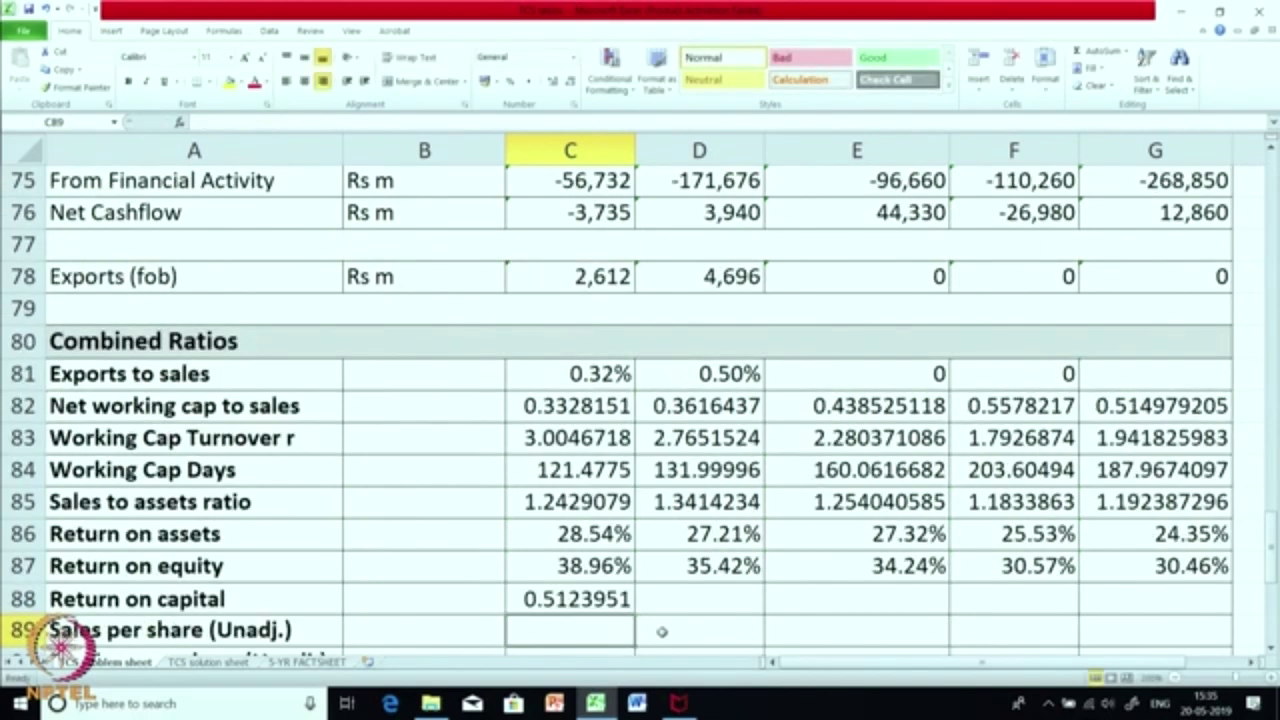
- Format the return on capital in C88 as a percentage with two decimals and fill it across to G88
click(575, 600)
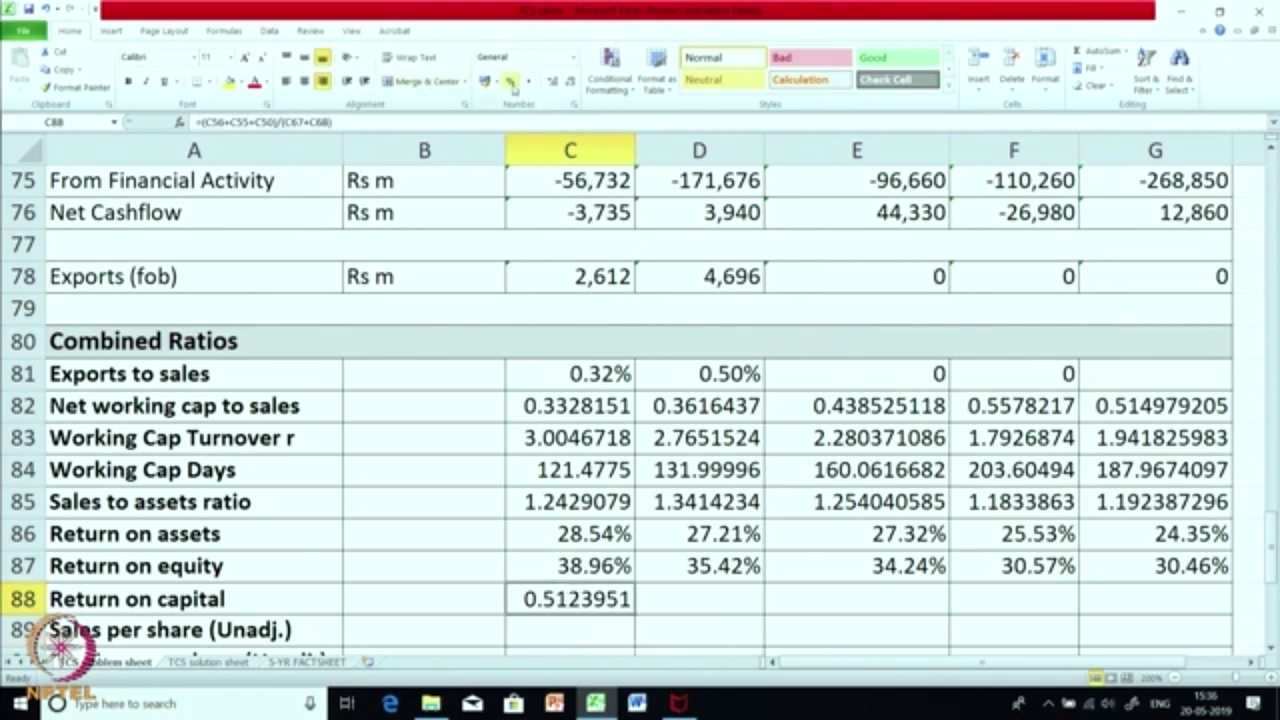
click(512, 84)
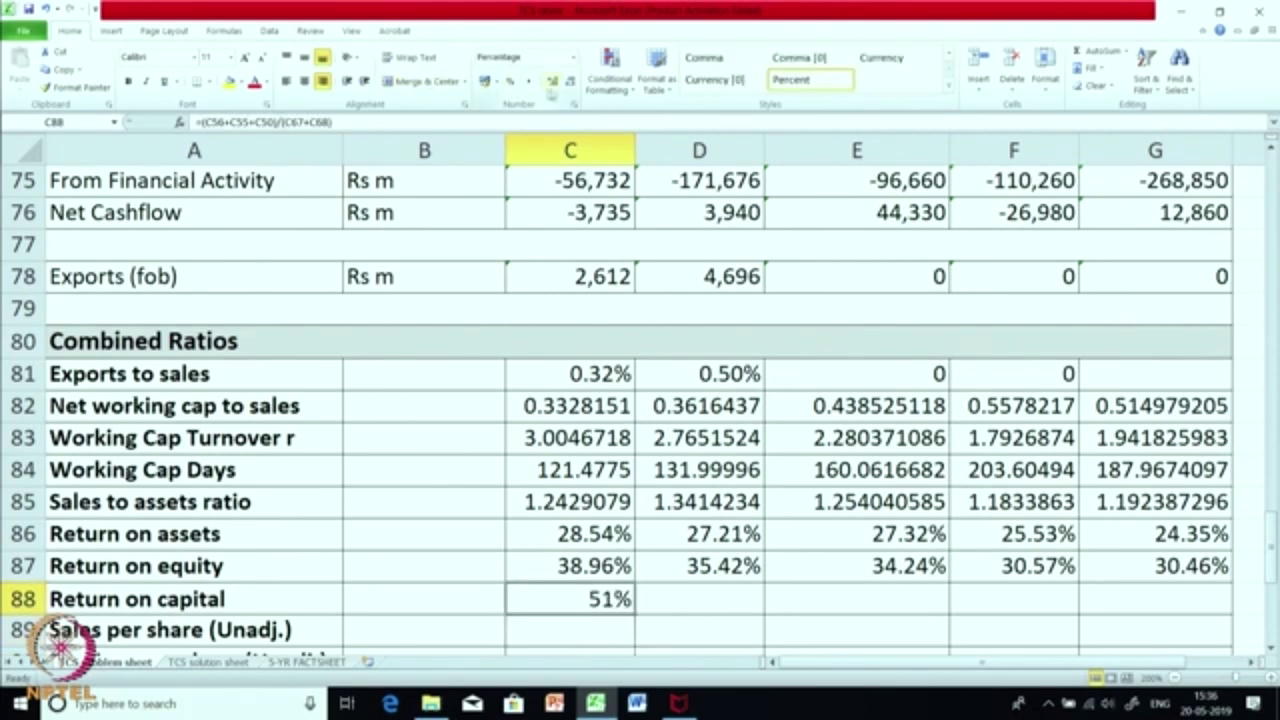
click(551, 81)
click(551, 81)
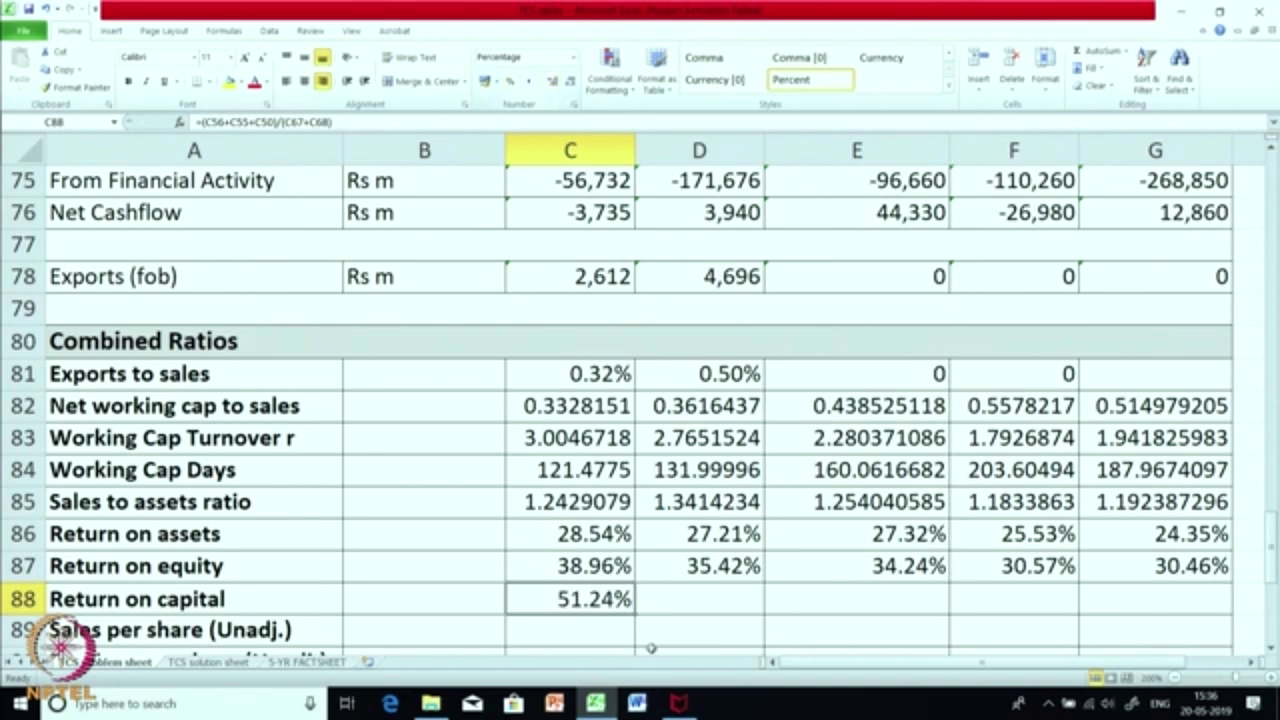
drag(636, 617, 945, 615)
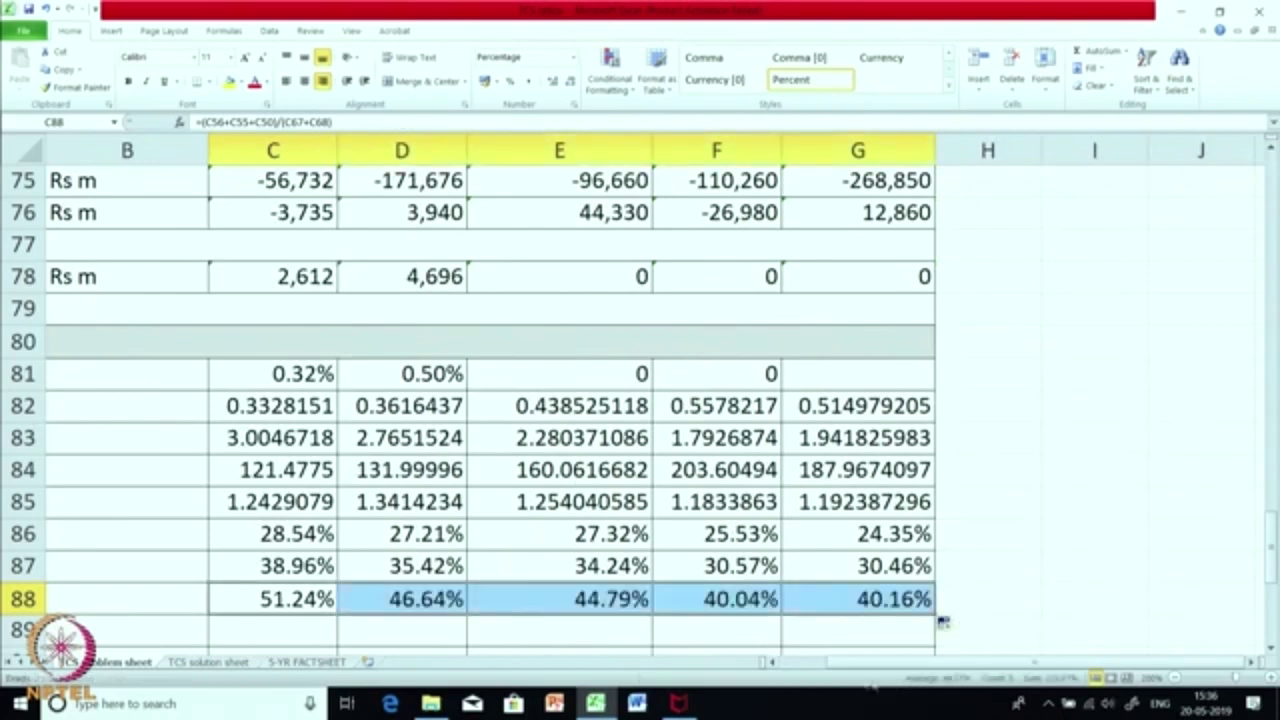
click(774, 664)
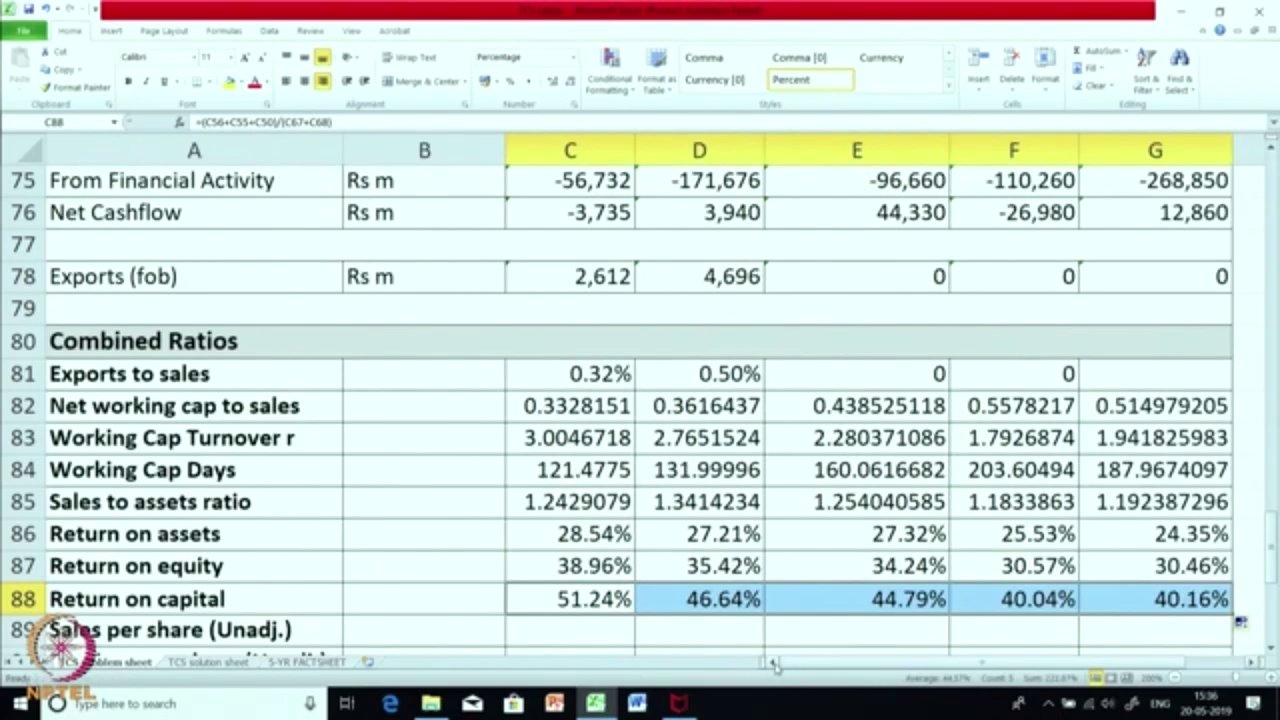
click(709, 632)
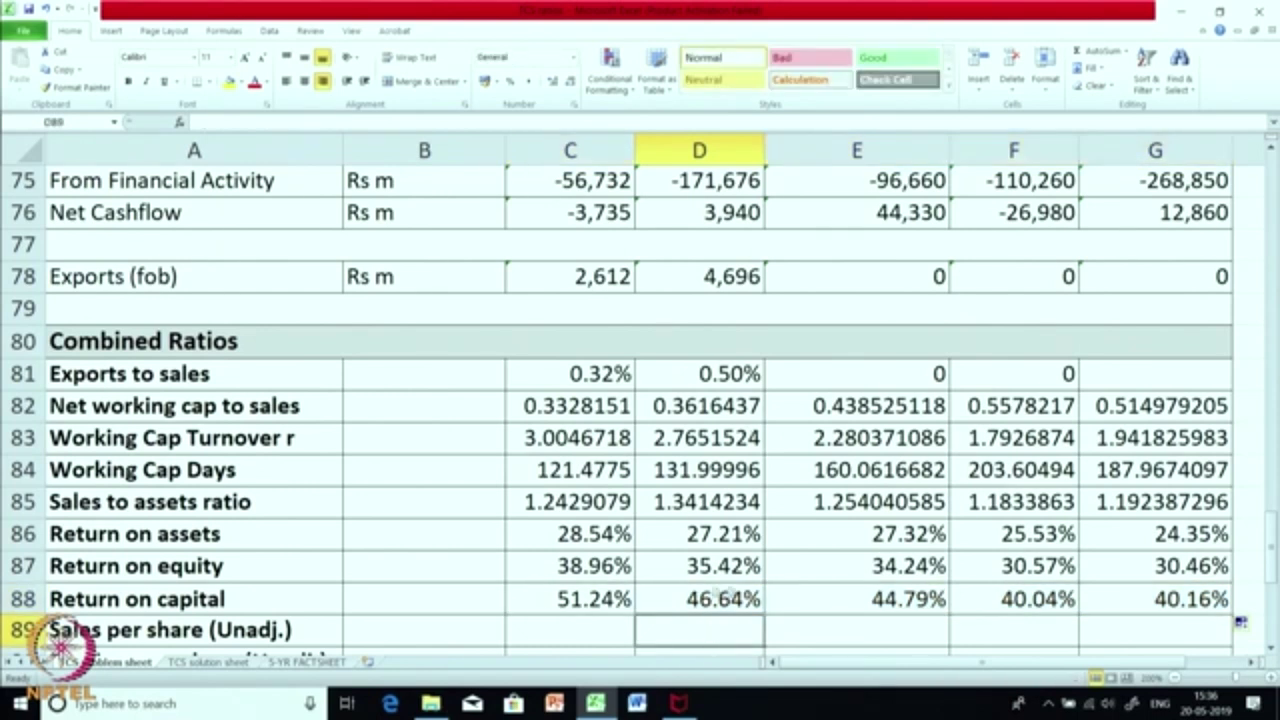
click(1160, 600)
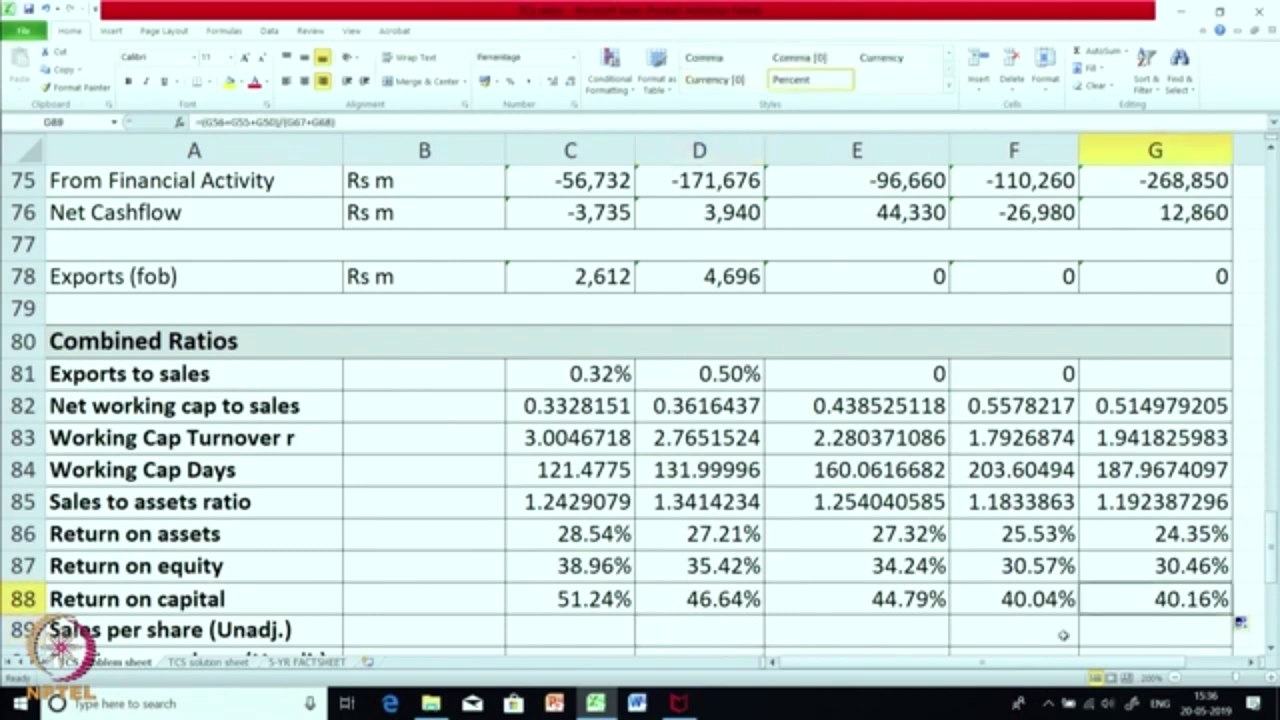
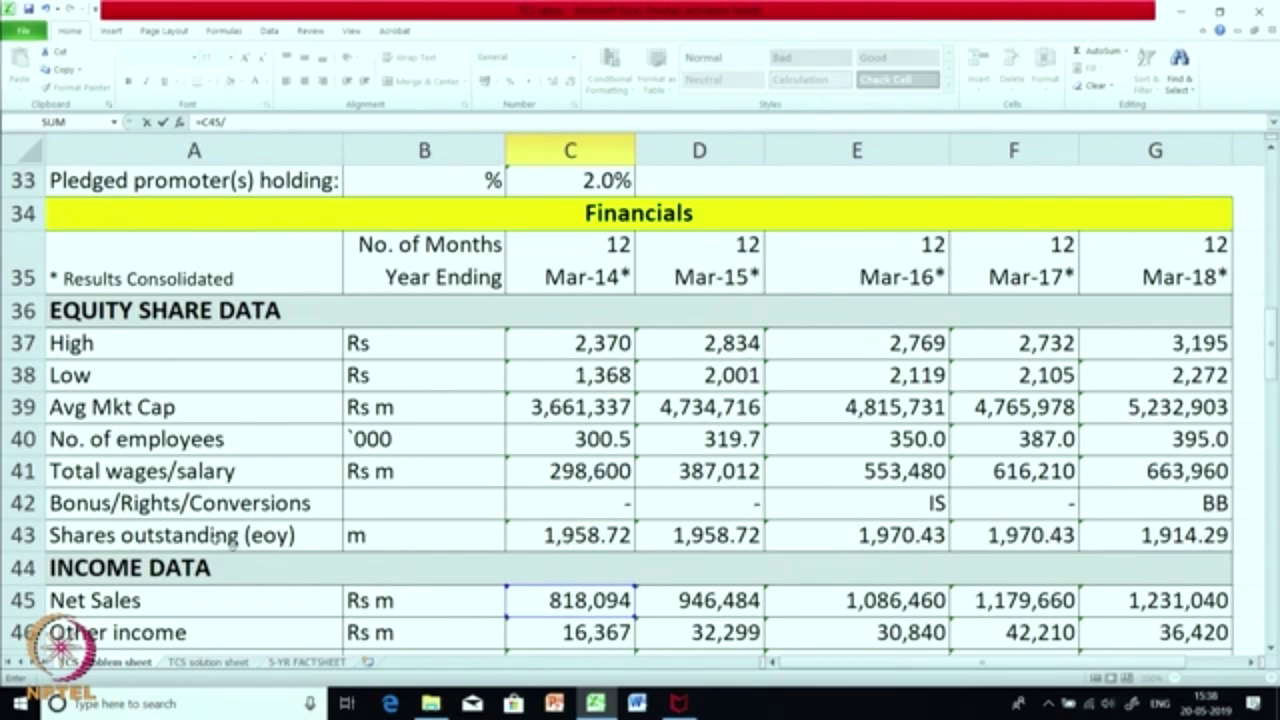
- Complete the sales per share formula in C89 as =C45/C43 and copy the unit Rs m from B76 into B89
click(578, 536)
key(Return)
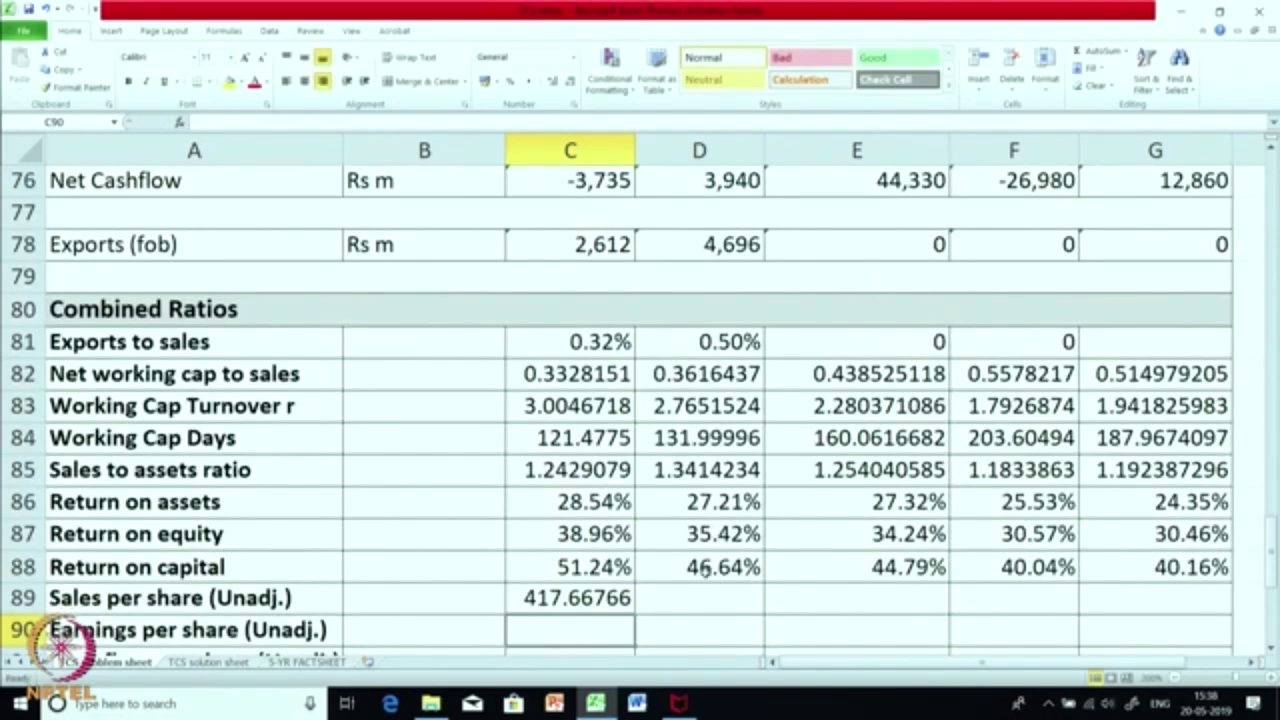
double_click(412, 248)
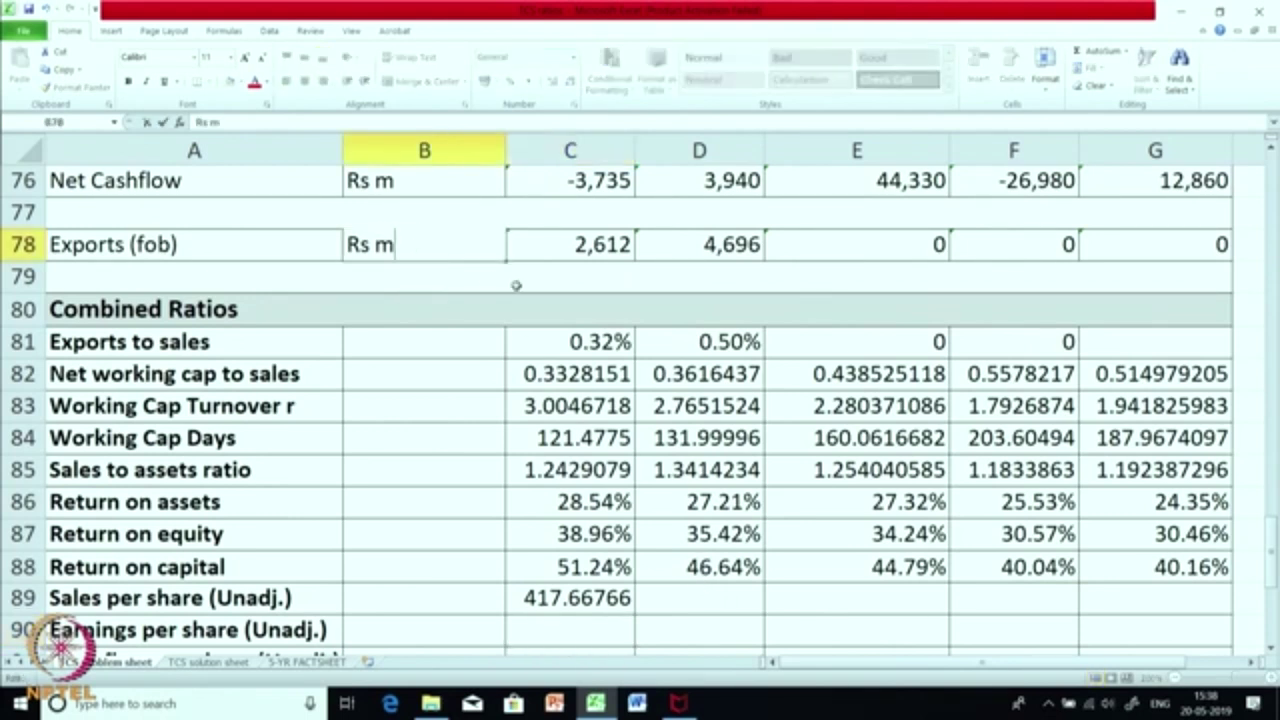
right_click(453, 190)
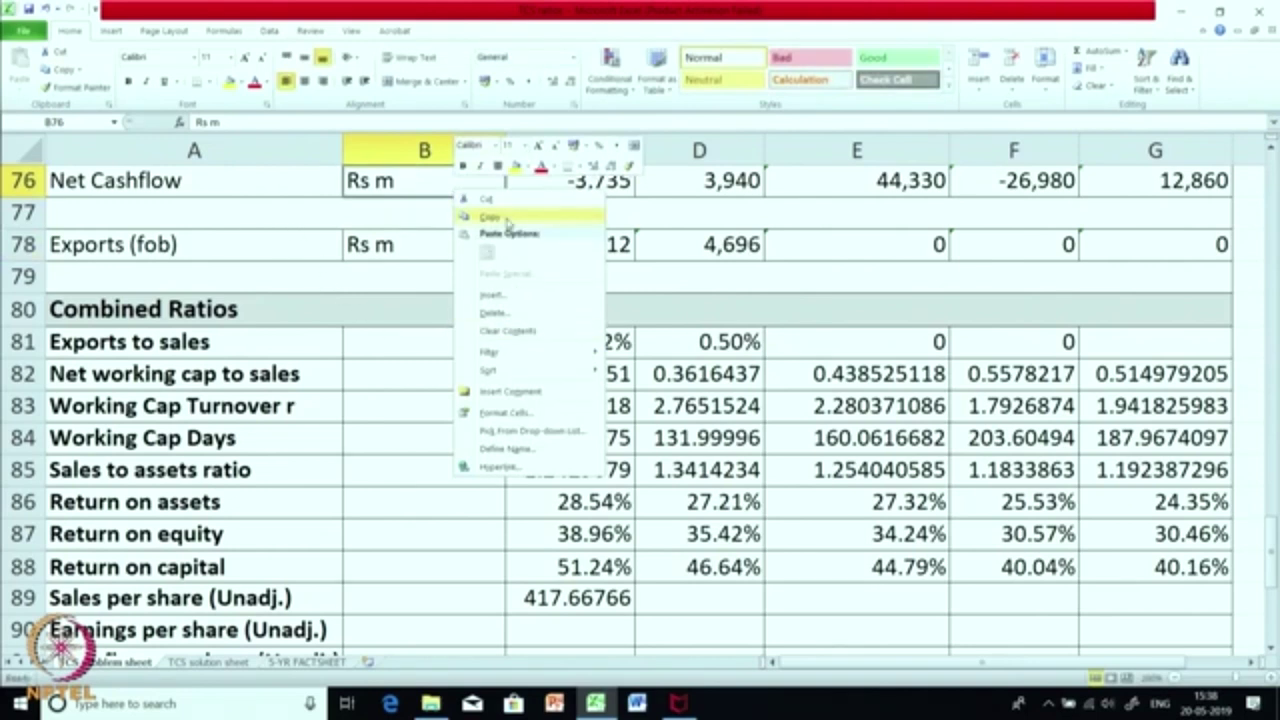
click(507, 222)
right_click(451, 600)
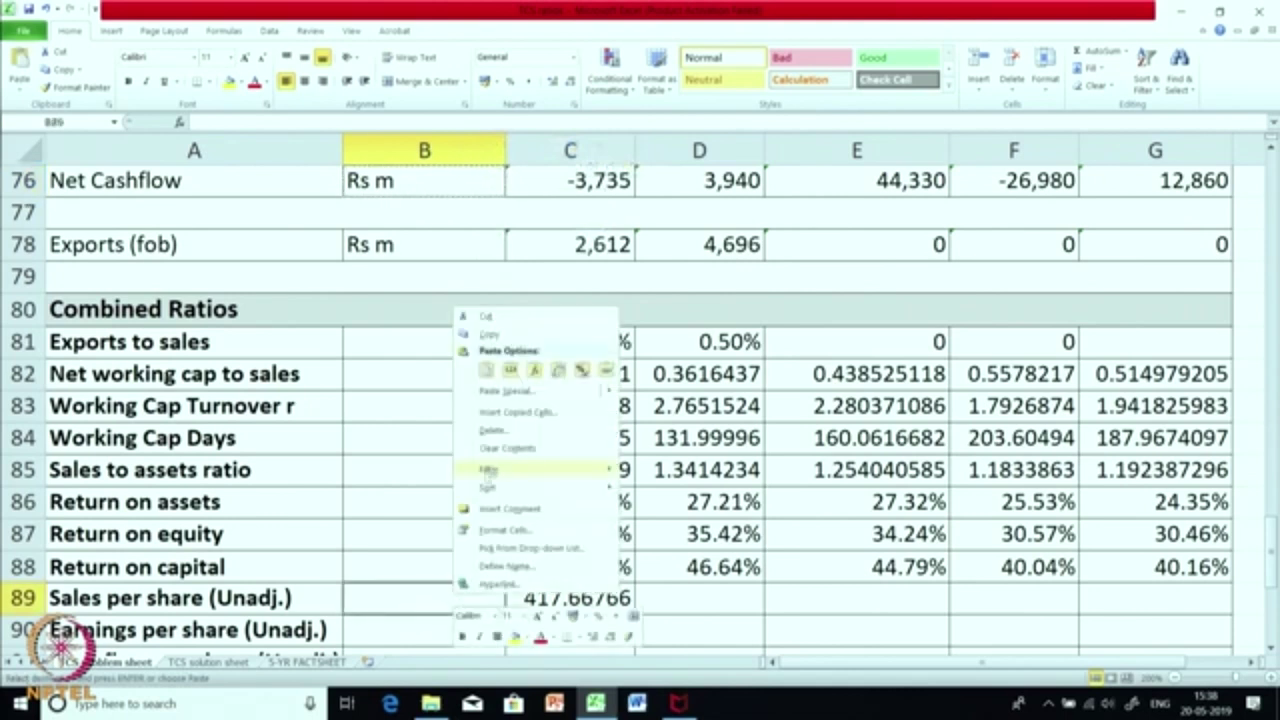
mouse_move(490, 470)
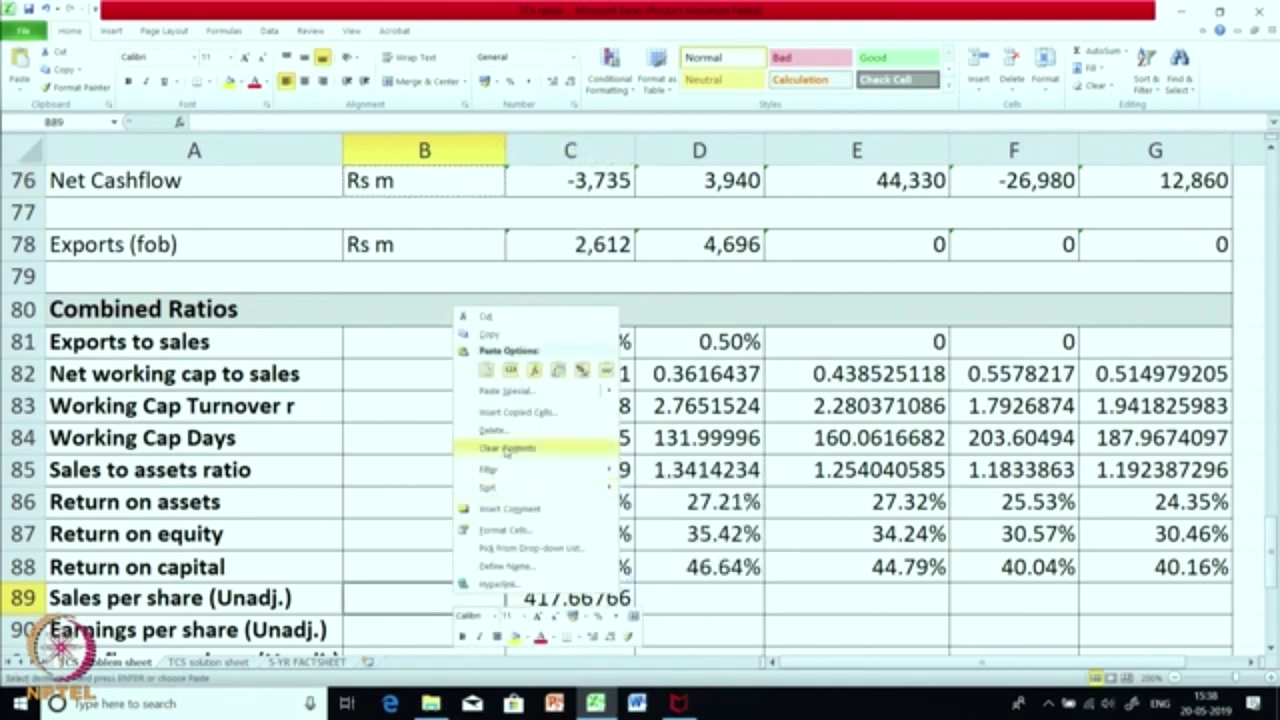
click(508, 371)
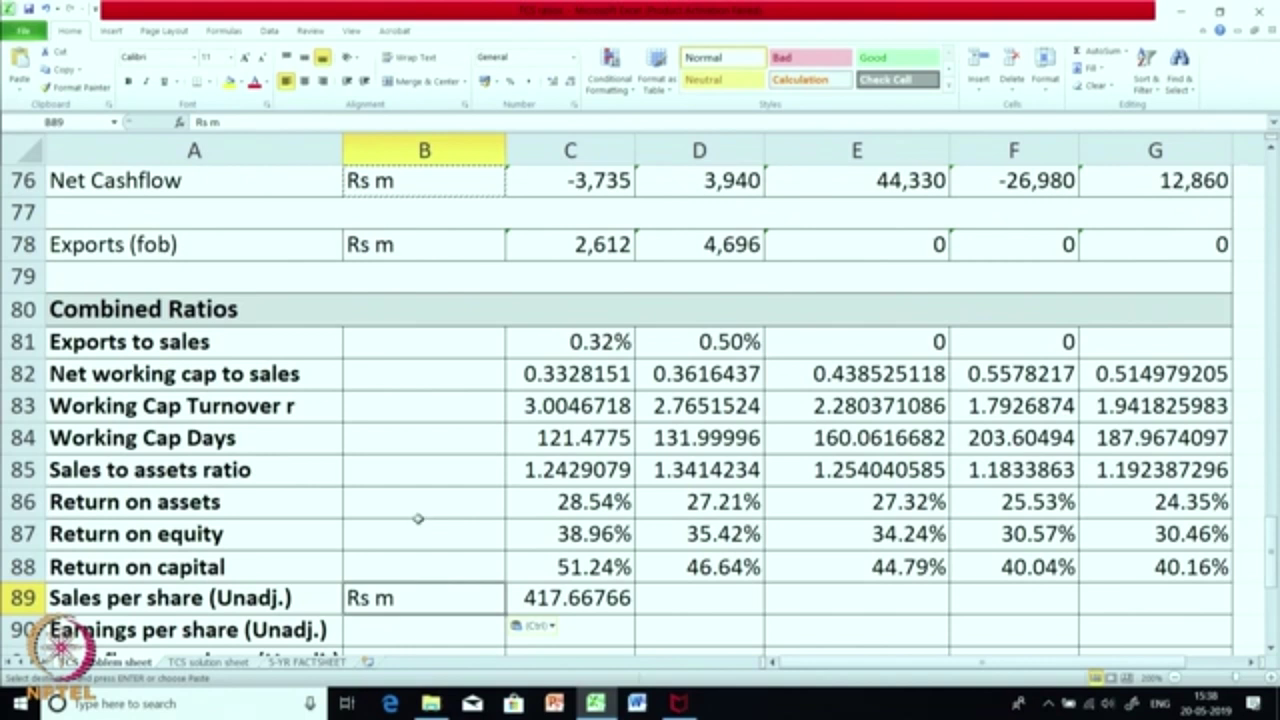
- Fill the sales per share formula from C89 across to G89
click(693, 598)
click(628, 600)
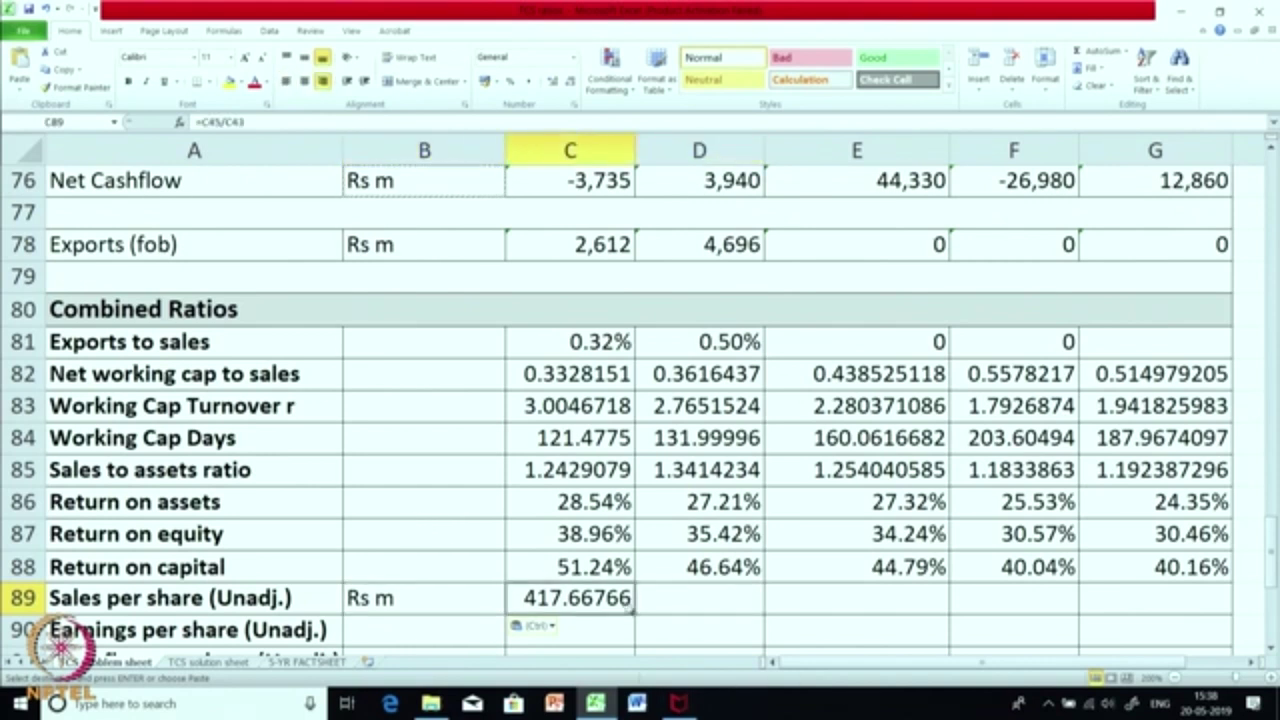
drag(636, 614, 1195, 610)
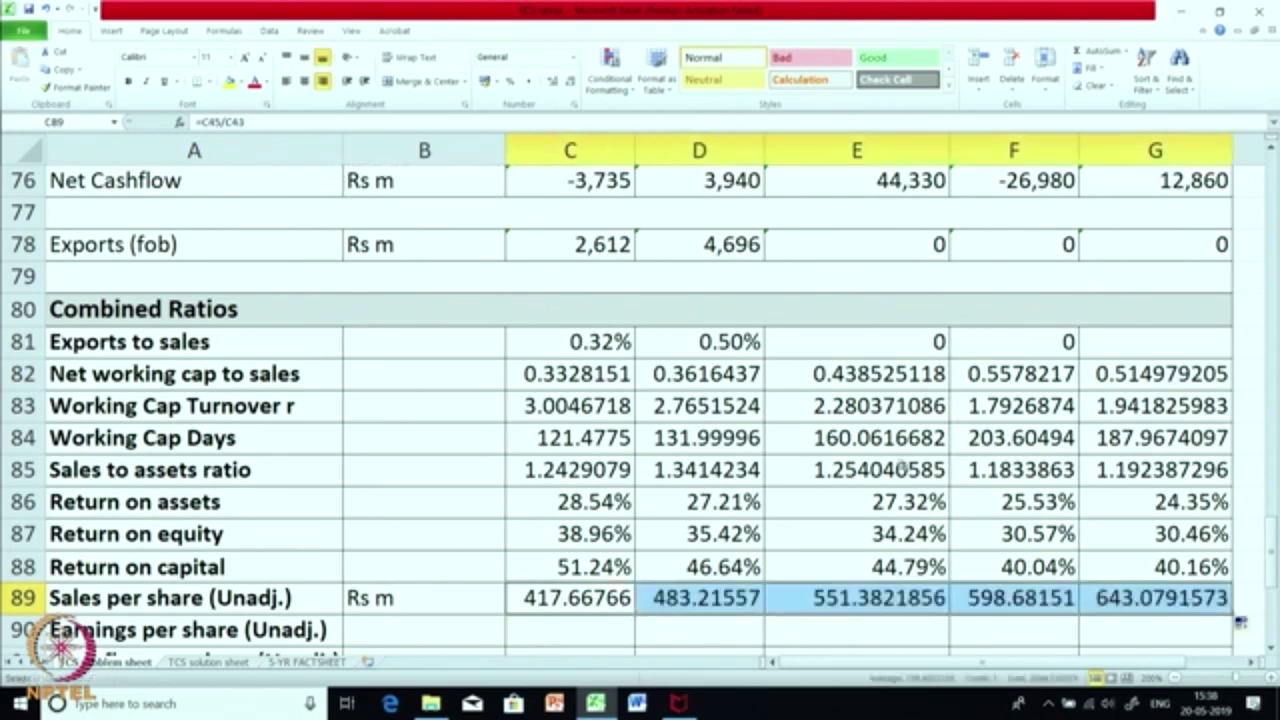
click(815, 510)
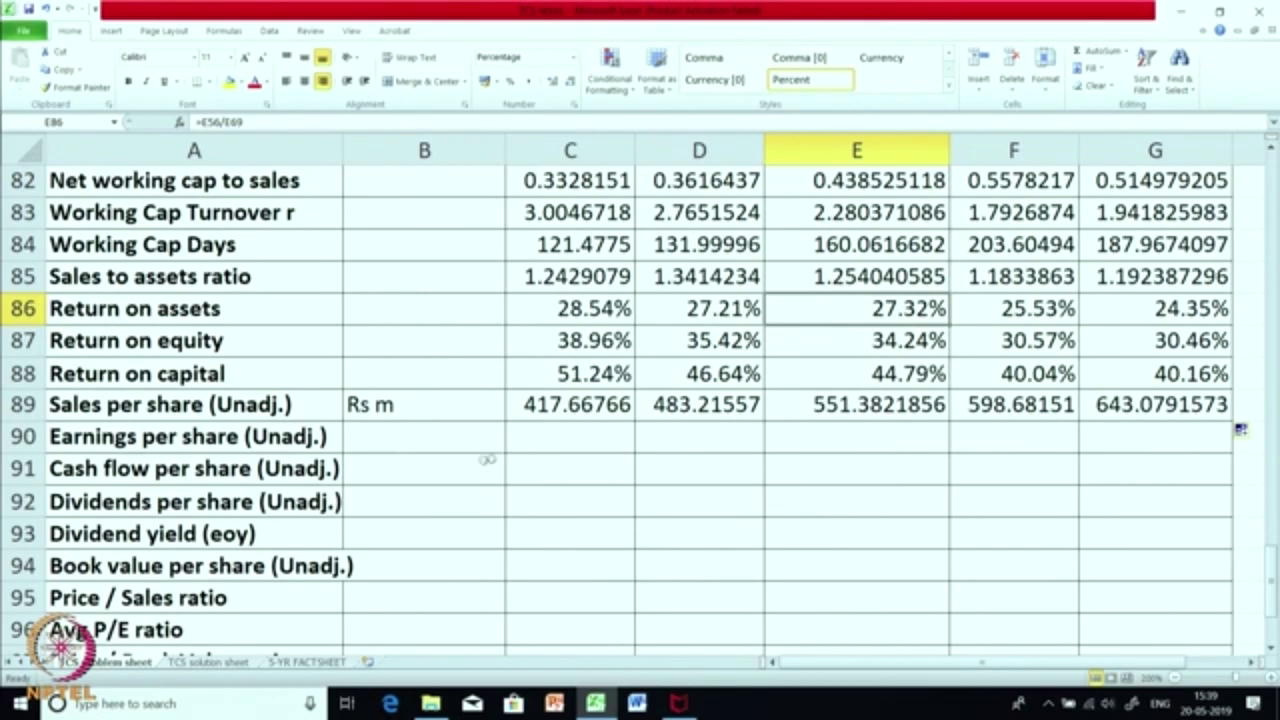
- Calculate the earnings per share in C90 by dividing Profit after tax by Shares outstanding, using =C56/C43
click(537, 443)
text(=)
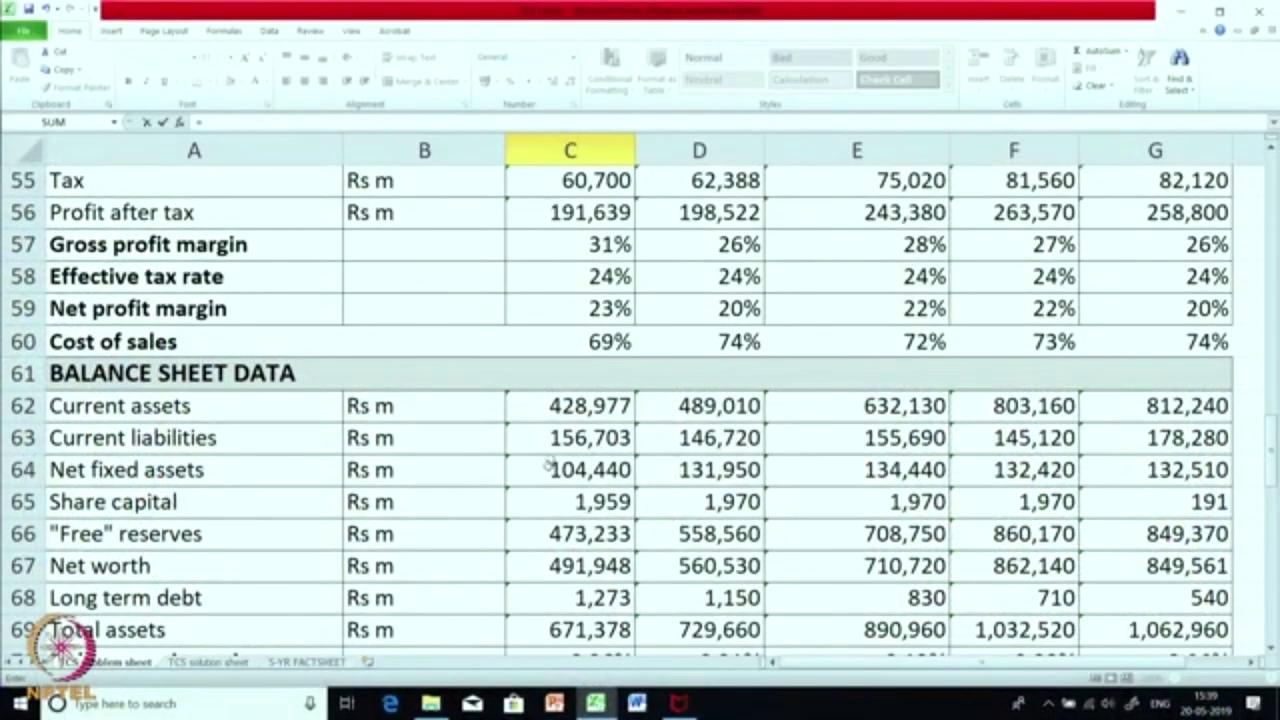
click(596, 213)
scroll(597, 215, up, 7)
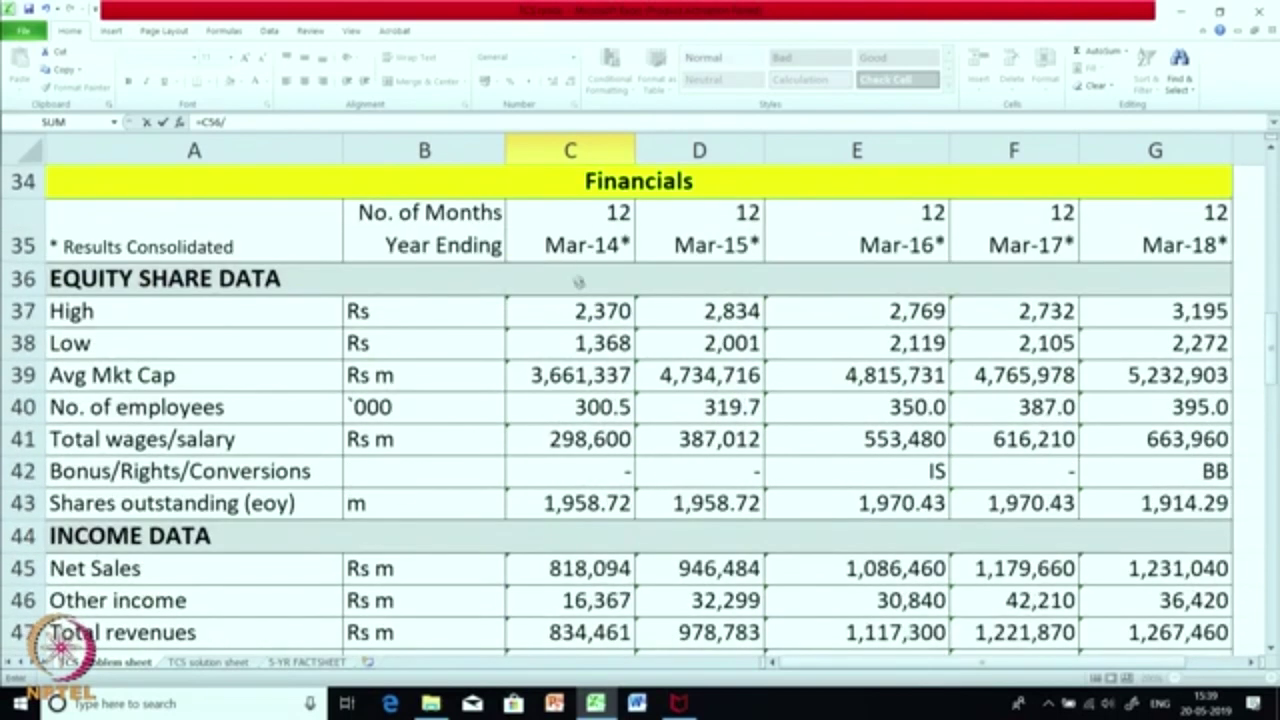
click(593, 500)
key(Return)
scroll(593, 500, down, 1)
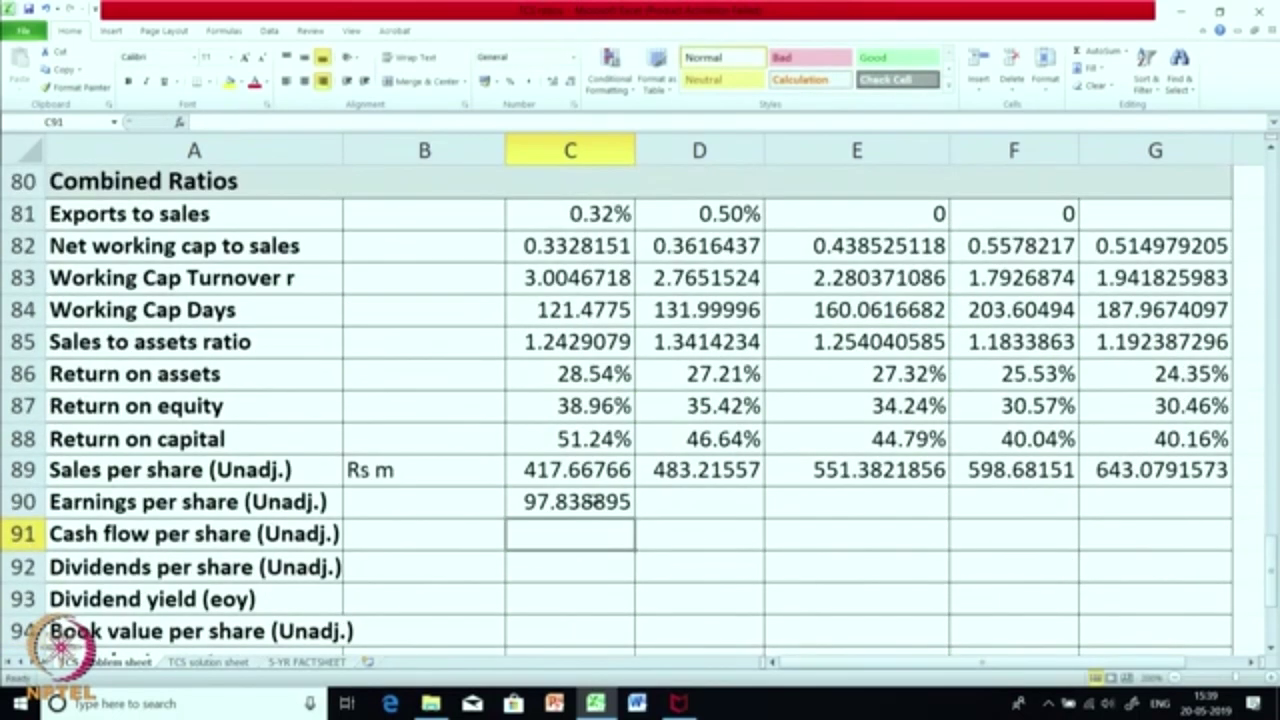
- Fill the earnings per share formula from C90 across to G90
click(595, 508)
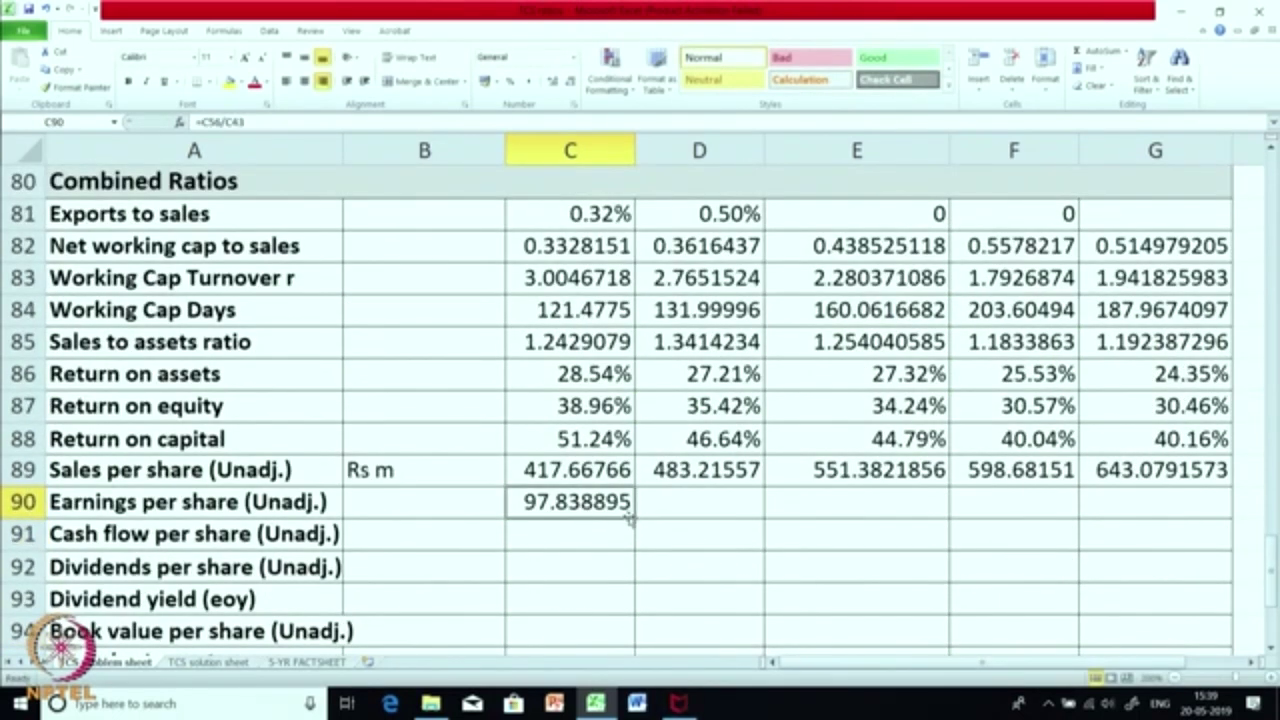
drag(635, 518, 1170, 518)
click(898, 574)
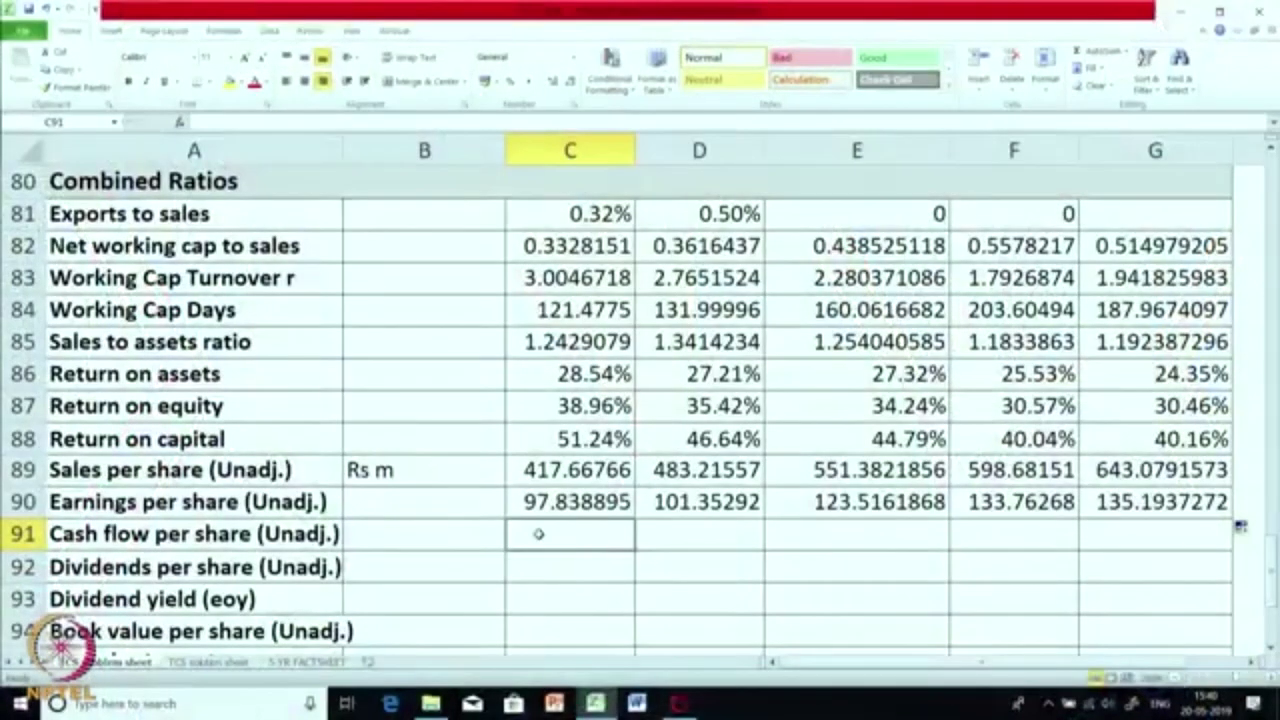
- Calculate the cash flow per share in C91 by dividing cash flow From Operations by Shares outstanding, using =C73/C43
text(=)
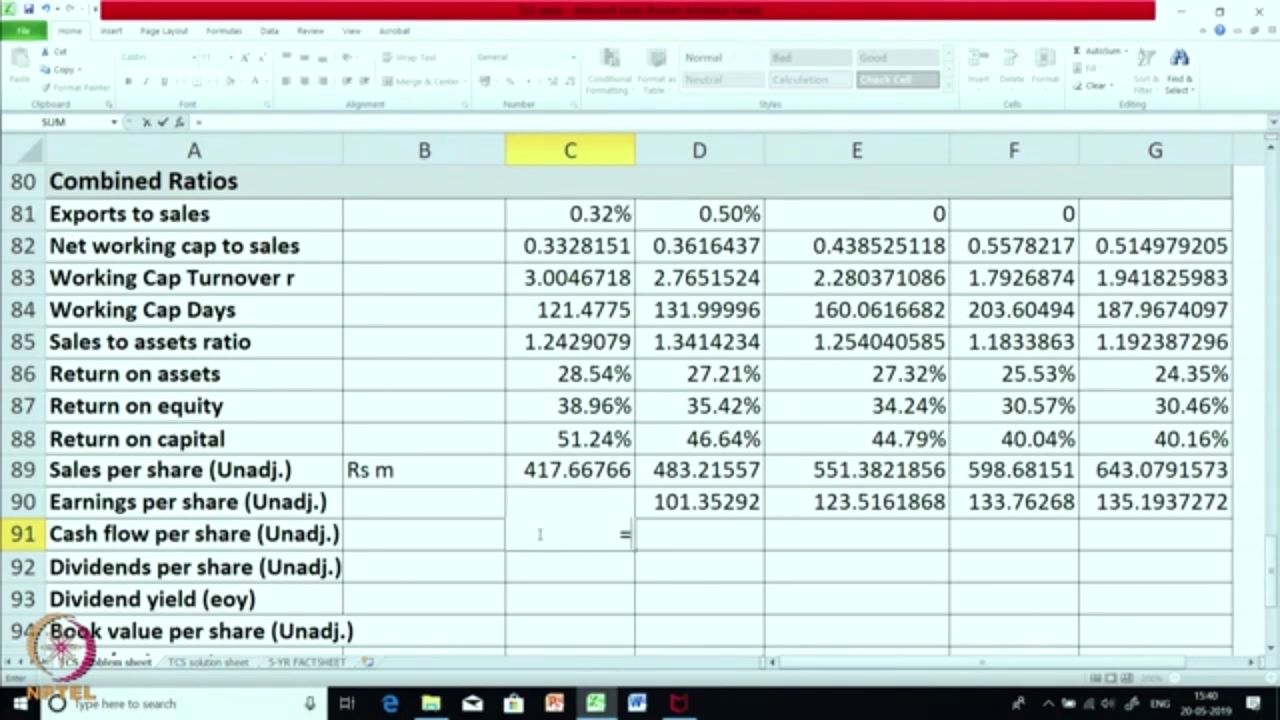
scroll(540, 534, up, 4)
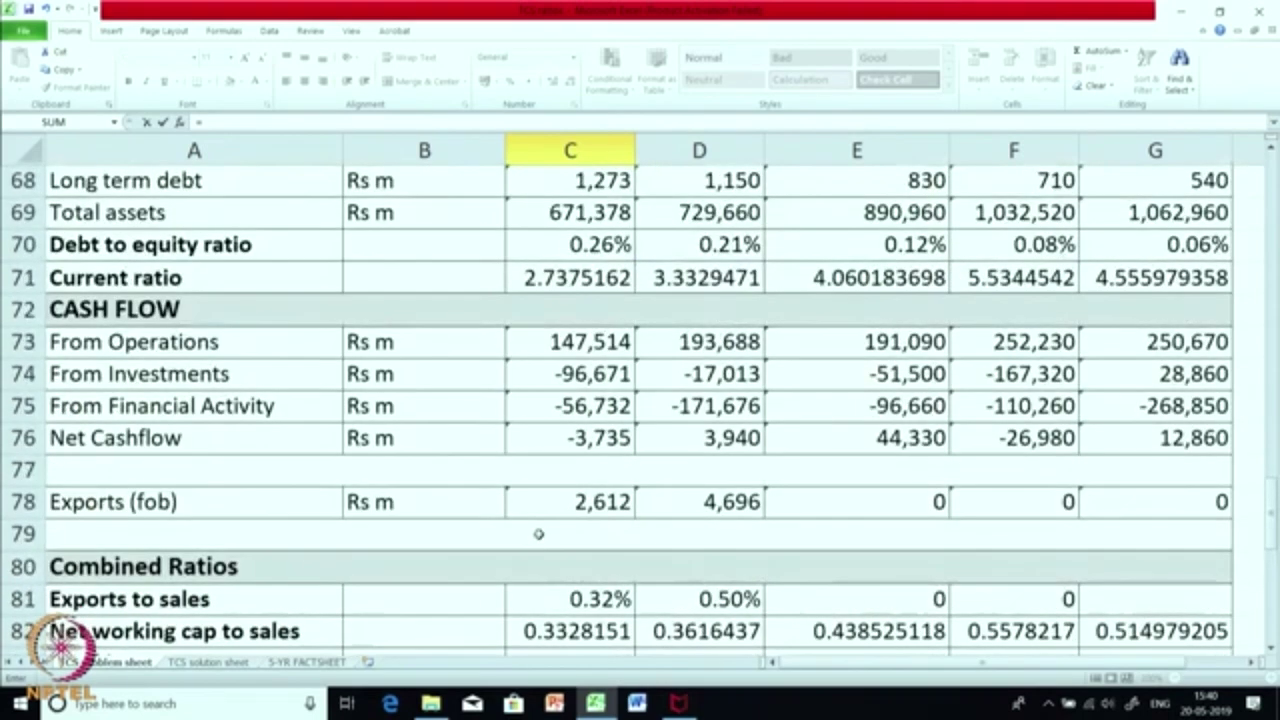
click(582, 342)
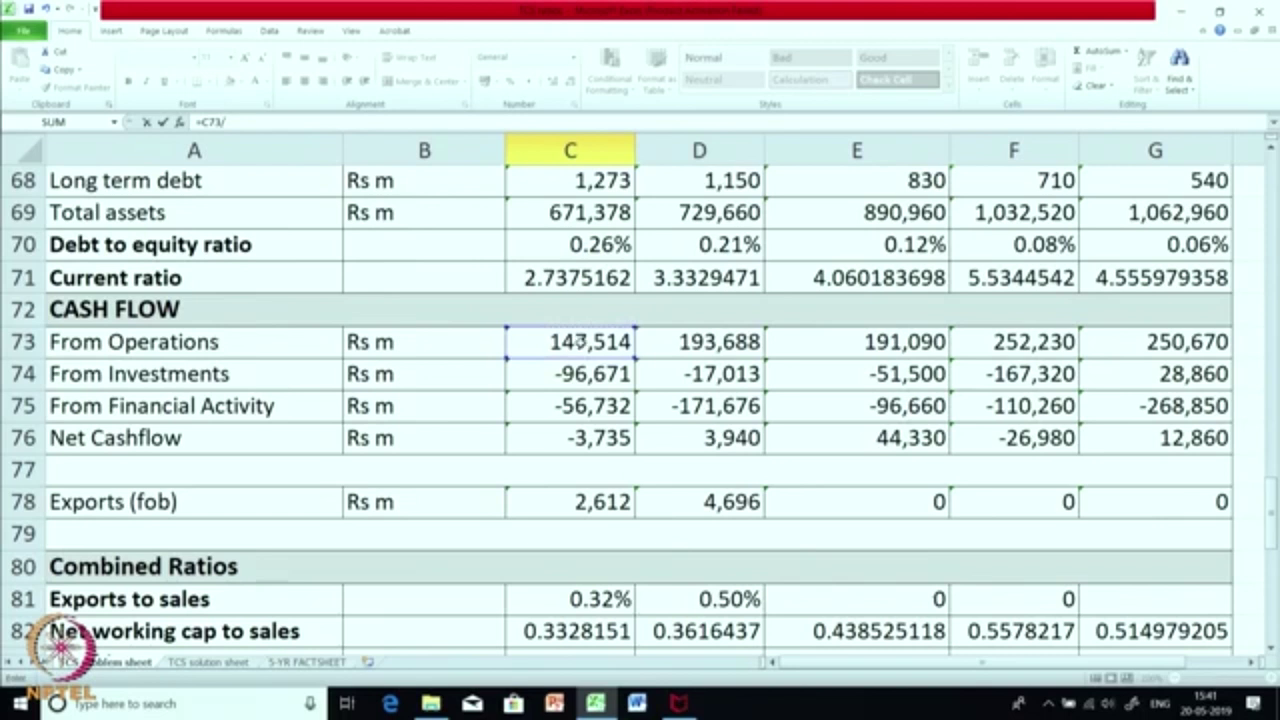
text(/)
scroll(582, 342, up, 7)
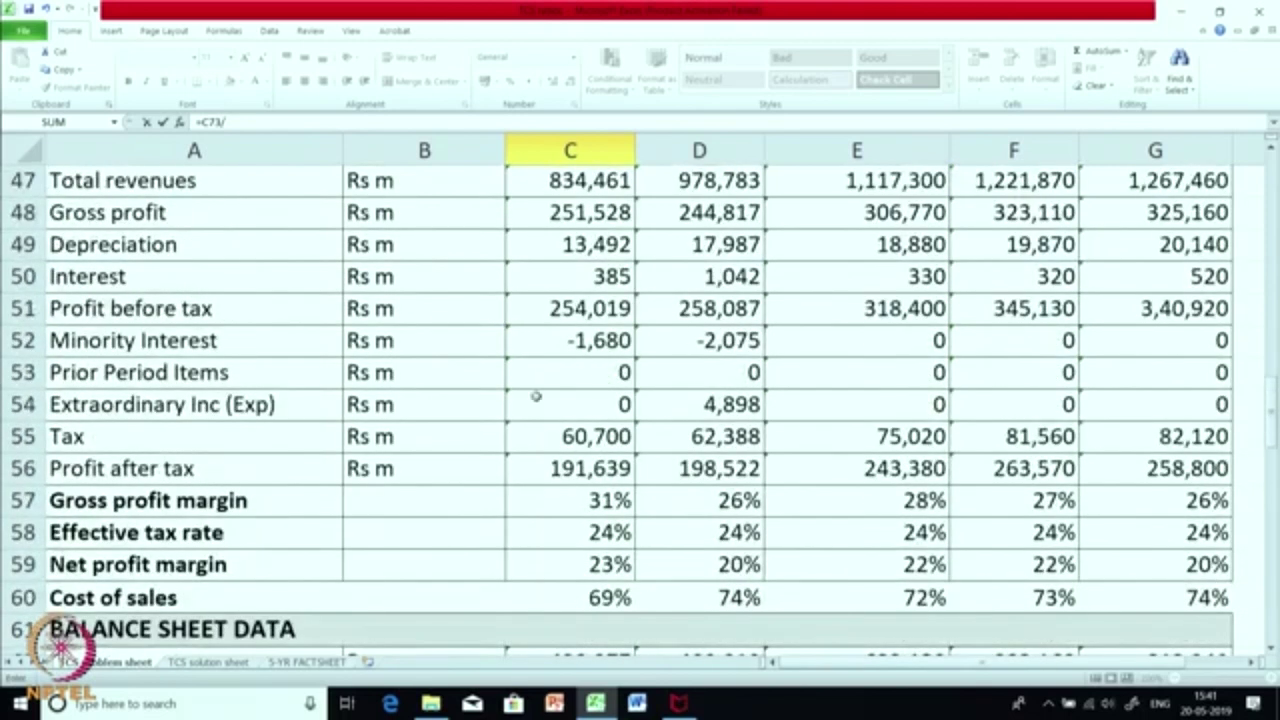
scroll(536, 397, up, 5)
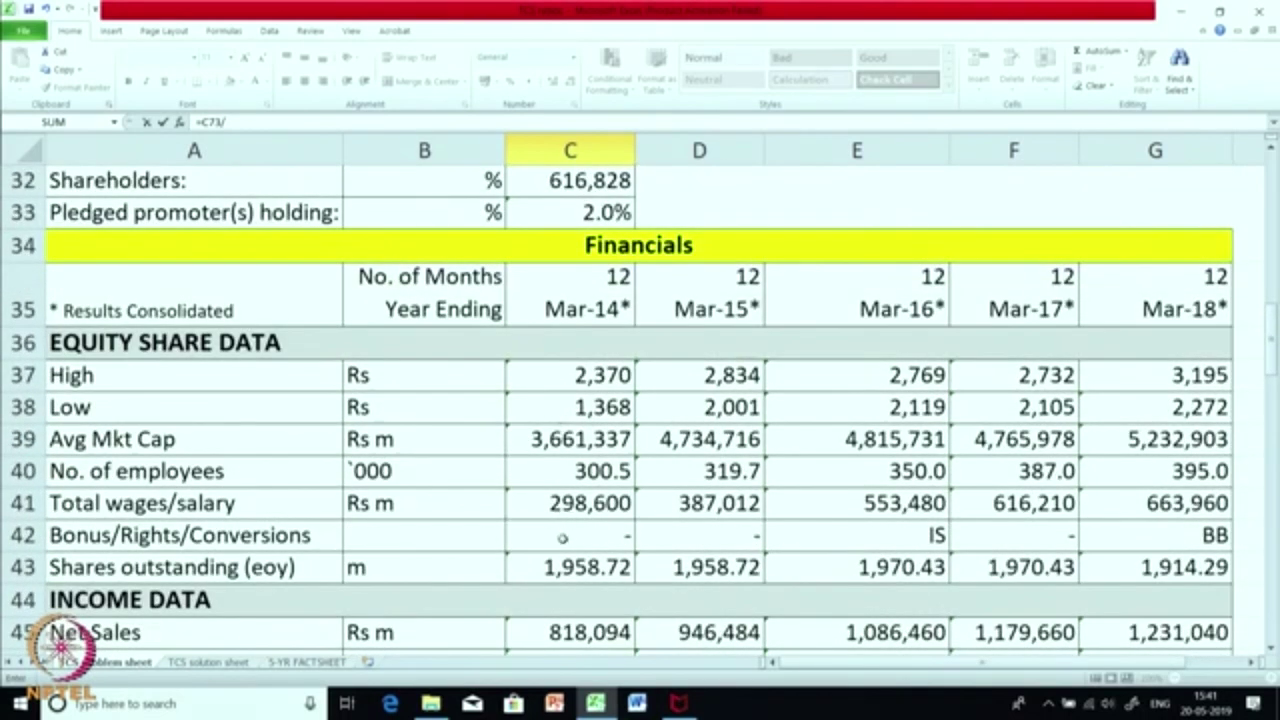
key(Return)
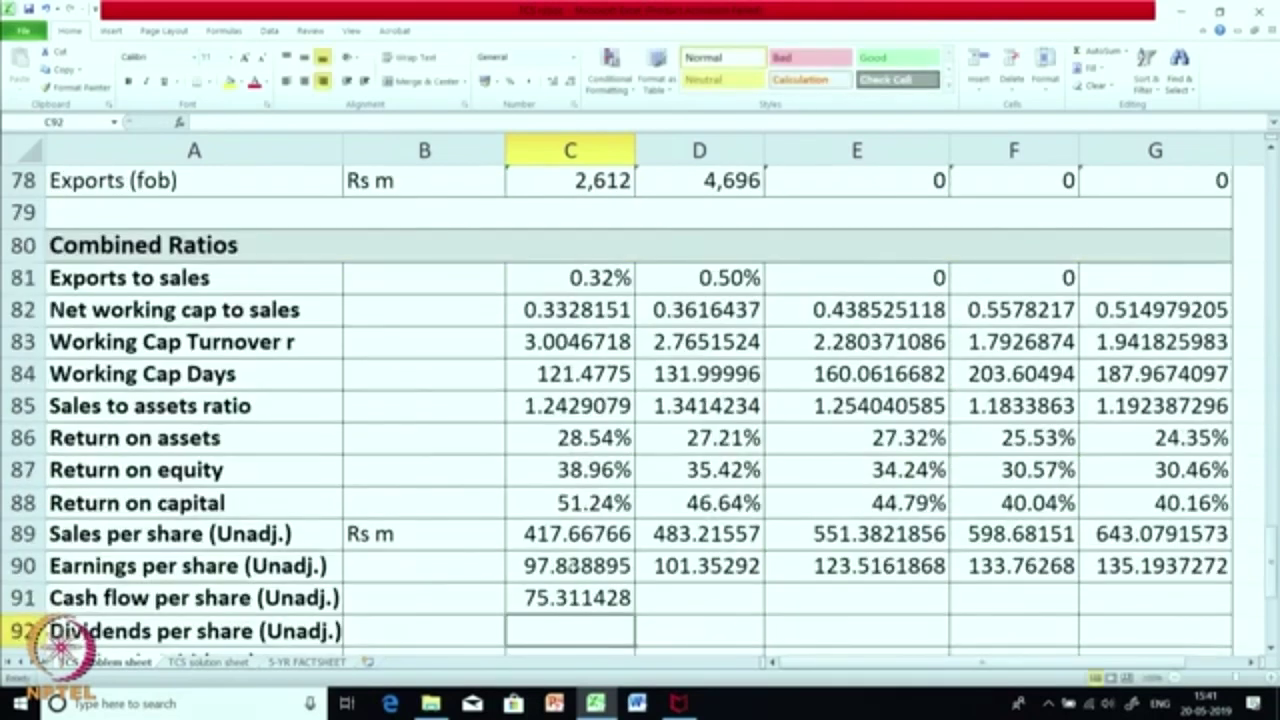
scroll(572, 565, down, 1)
click(603, 507)
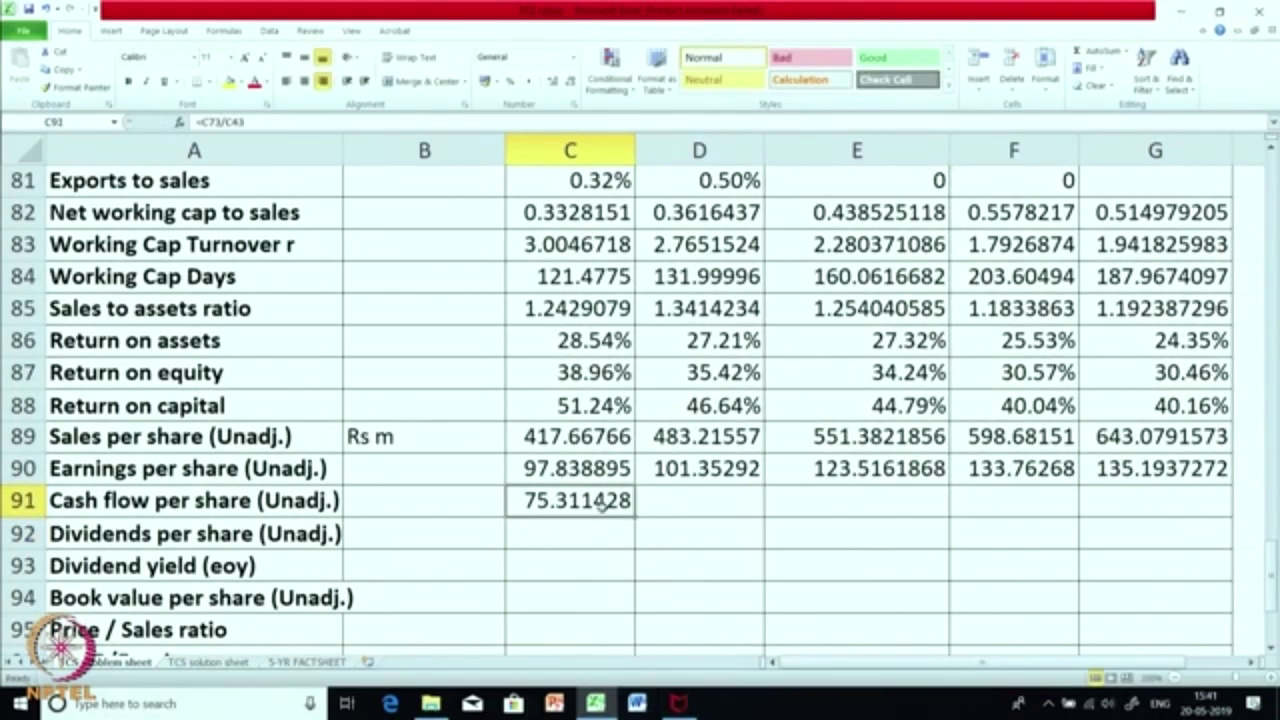
- Fill the cash flow per share formula from C91 across to G91
drag(634, 517, 1150, 520)
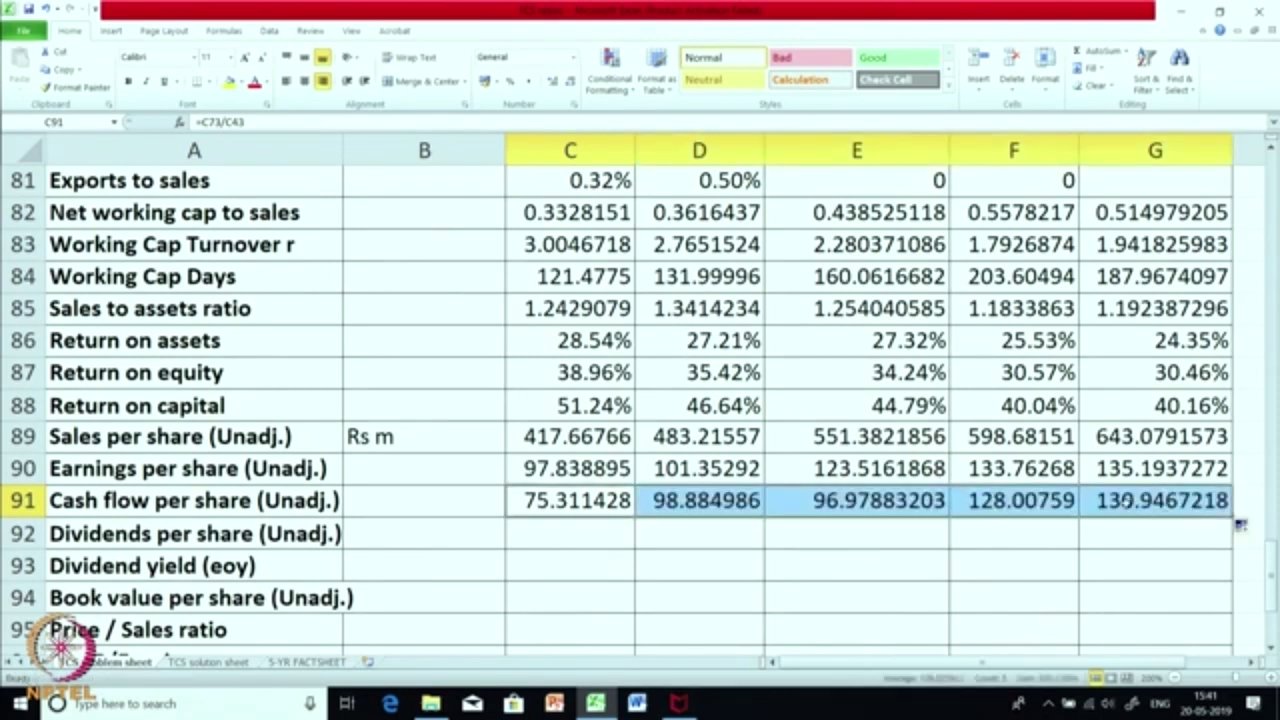
- Begin a formula in C92 for dividends per share and search the cash flow, balance sheet, income and equity share data for dividend figures
click(883, 537)
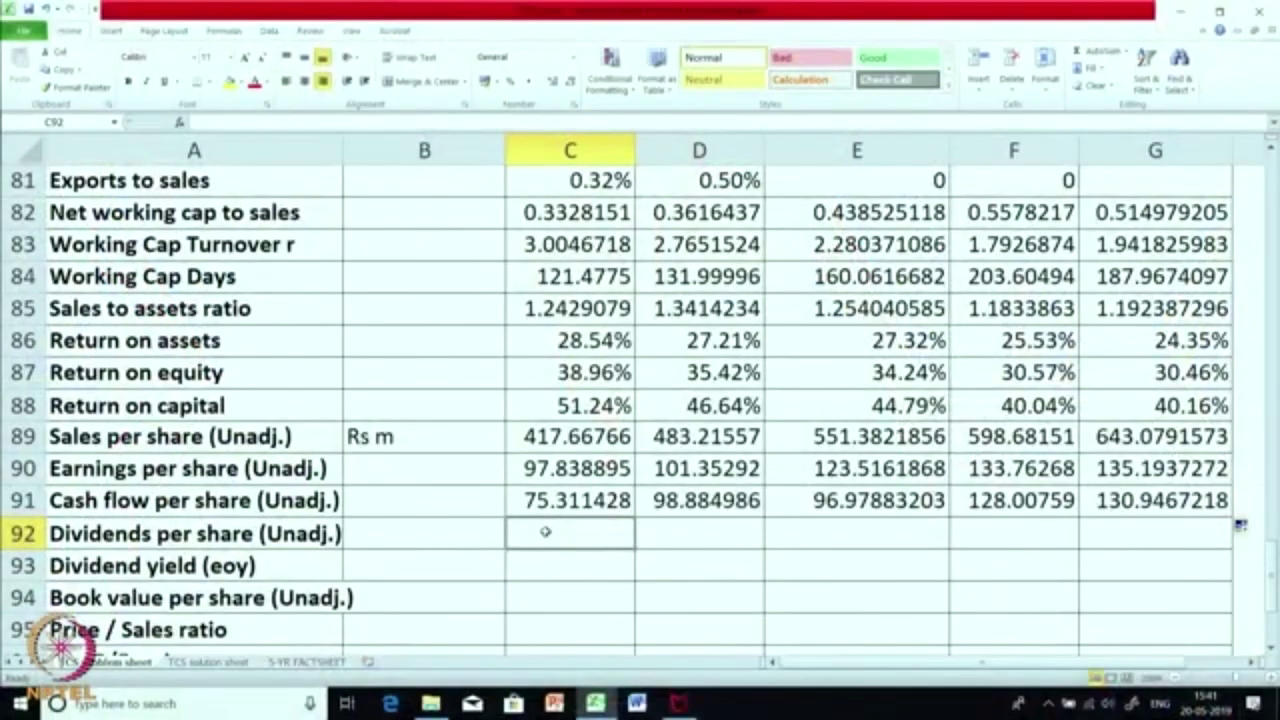
text(=)
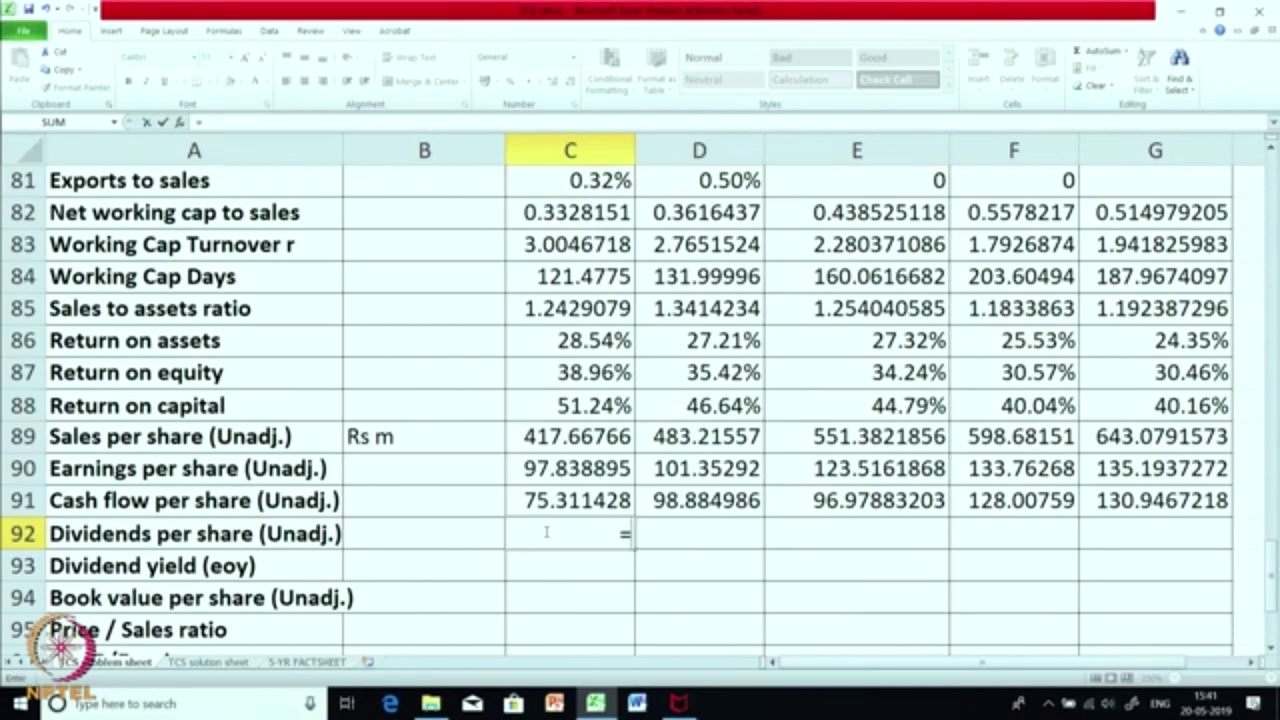
scroll(546, 532, up, 2)
scroll(473, 464, up, 2)
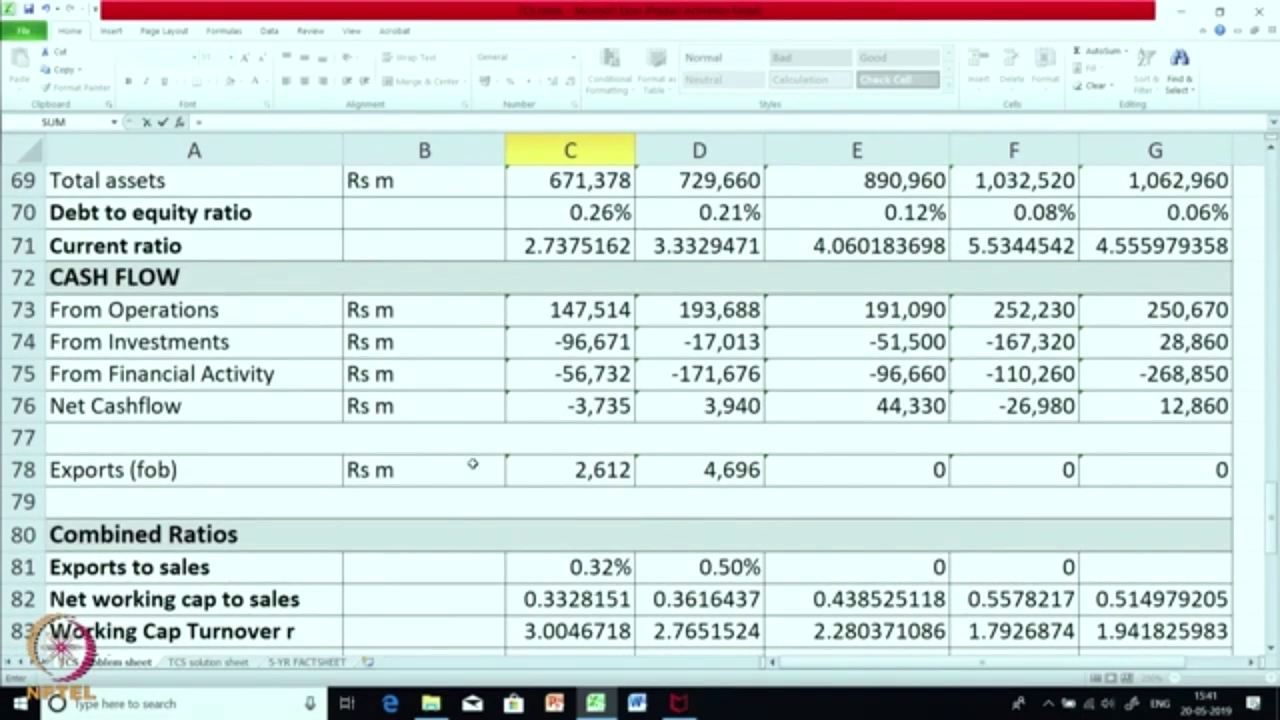
scroll(473, 464, up, 5)
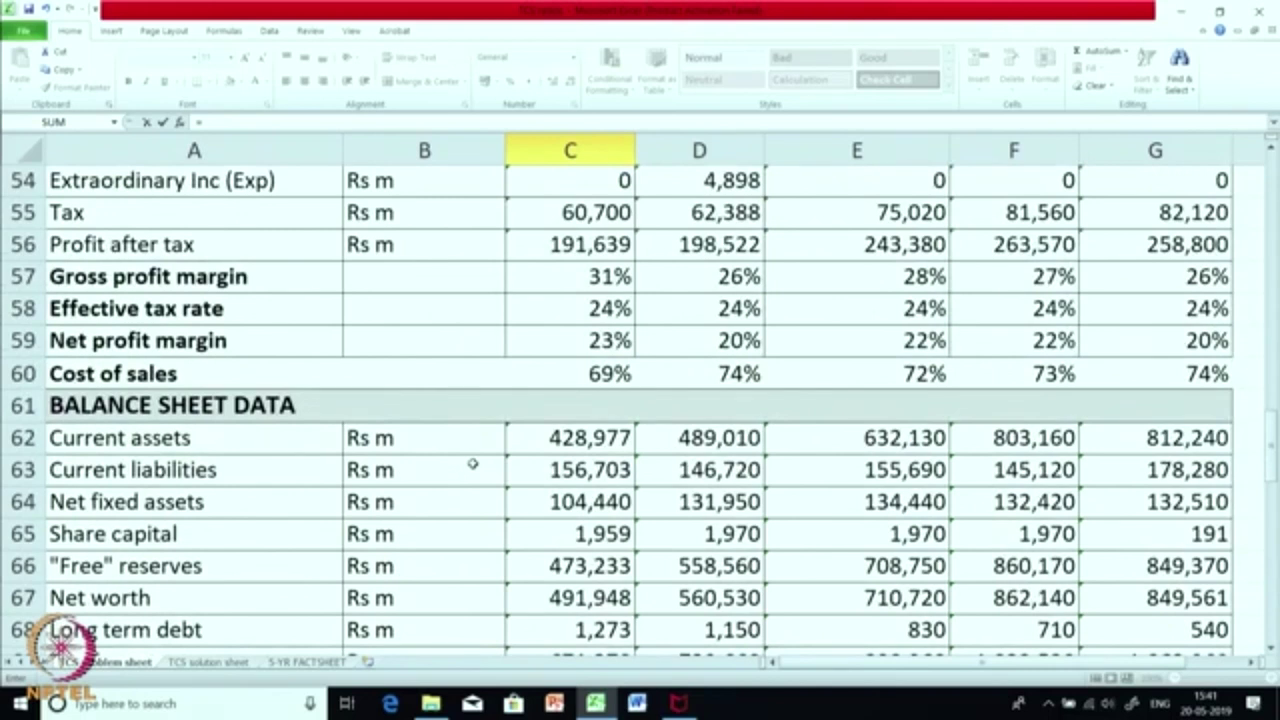
scroll(473, 464, up, 1)
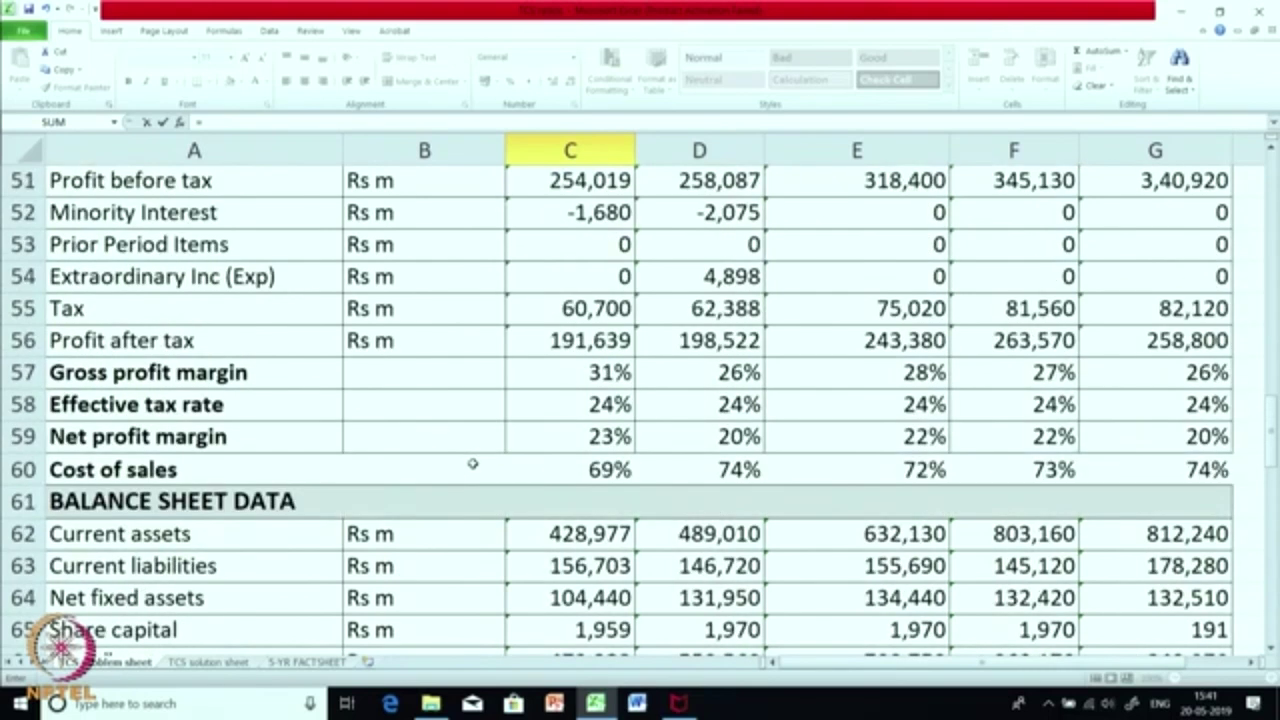
scroll(473, 464, up, 3)
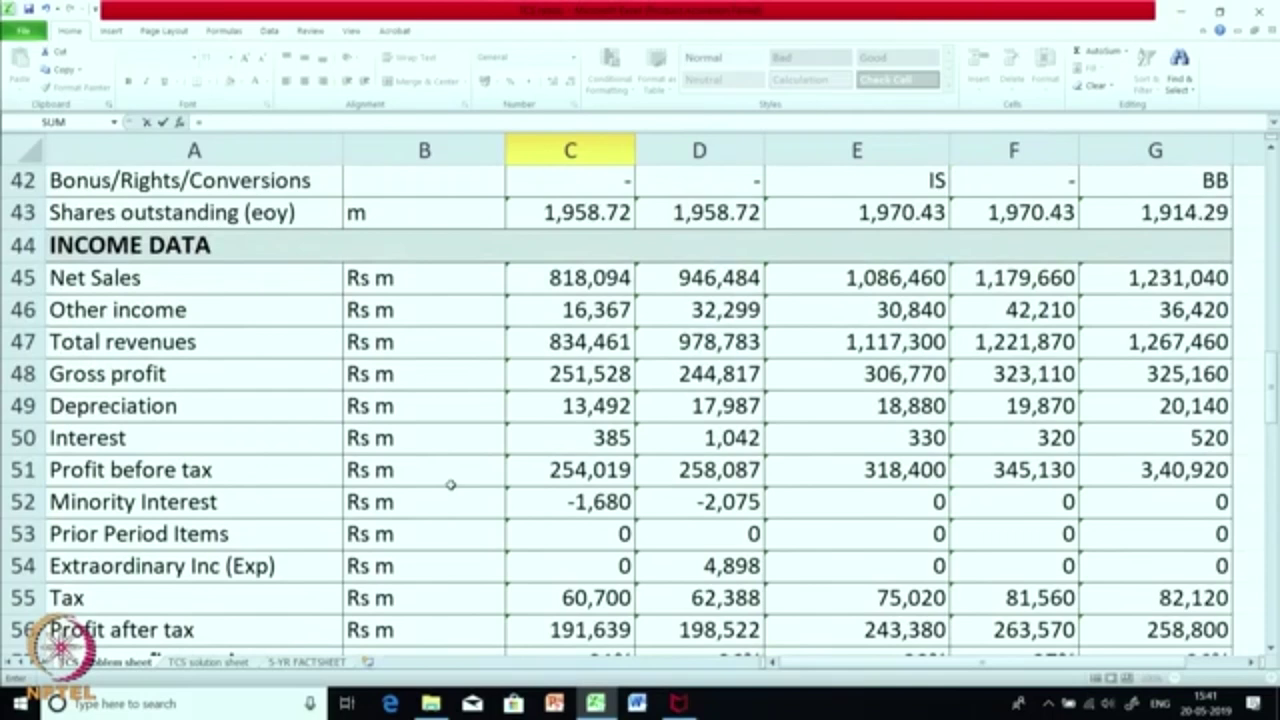
scroll(450, 485, up, 2)
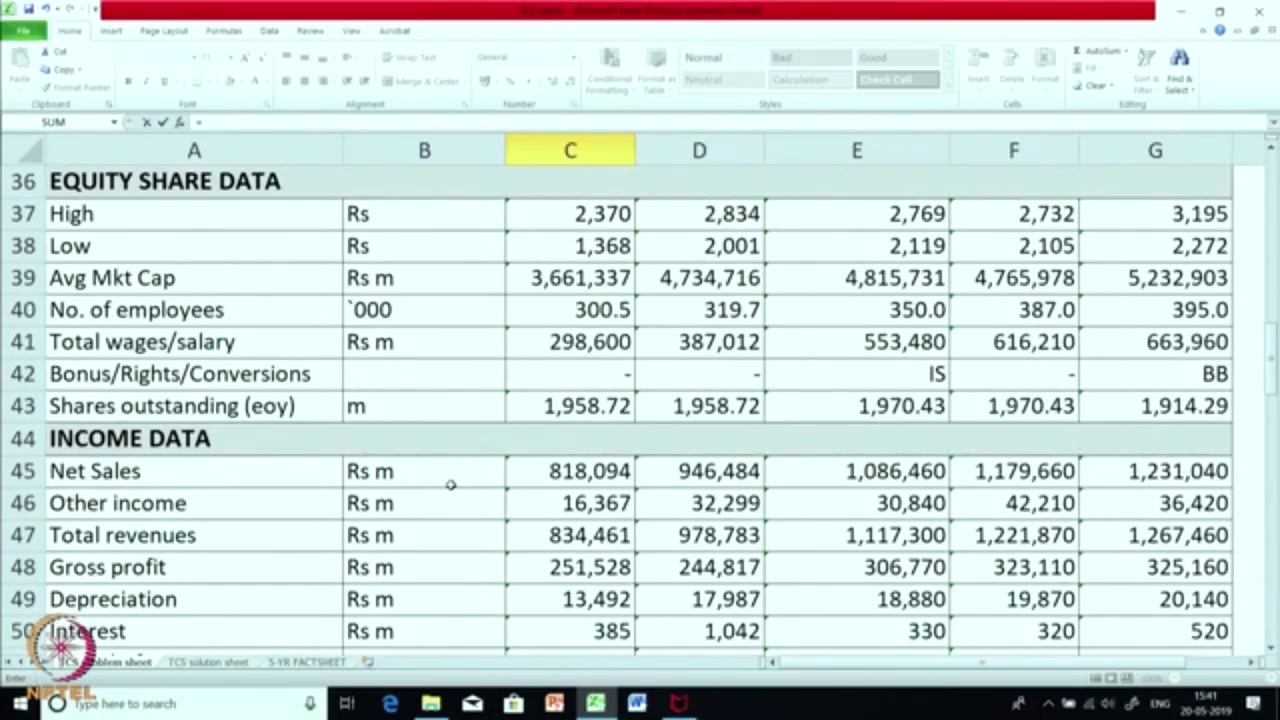
scroll(450, 485, up, 3)
scroll(450, 485, down, 6)
scroll(450, 485, down, 10)
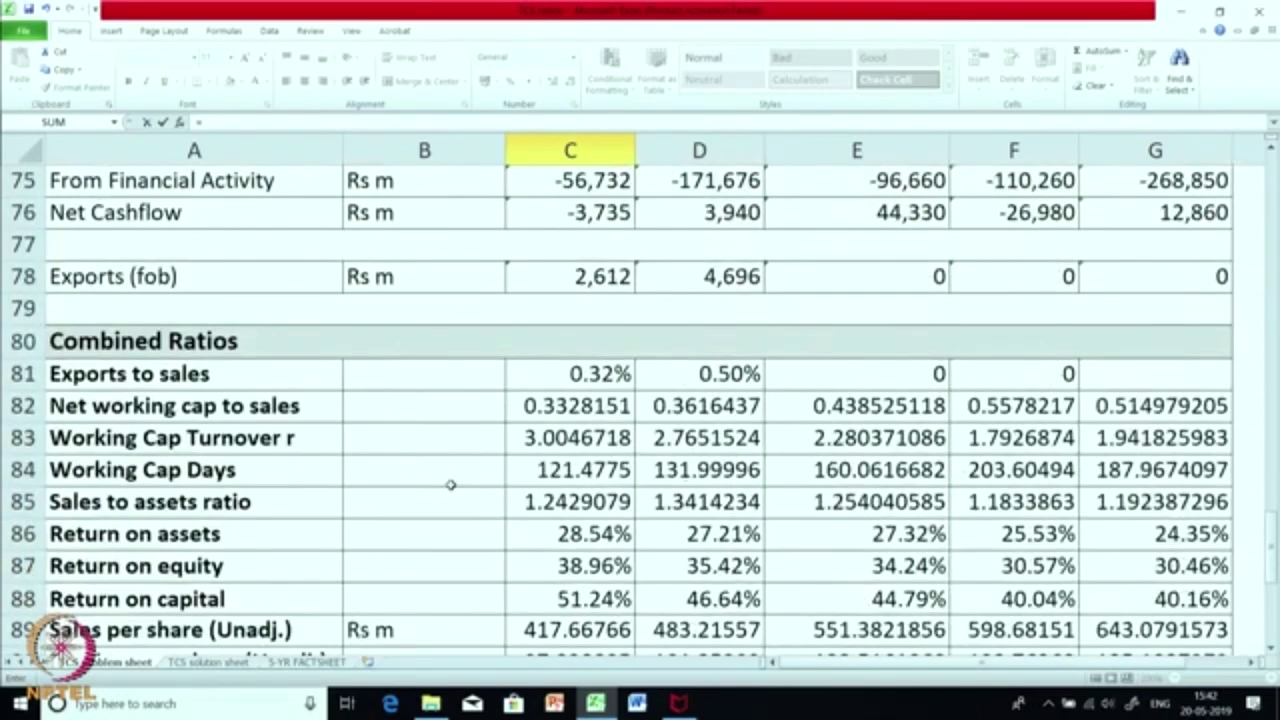
scroll(450, 485, up, 1)
scroll(450, 485, down, 7)
scroll(450, 485, up, 4)
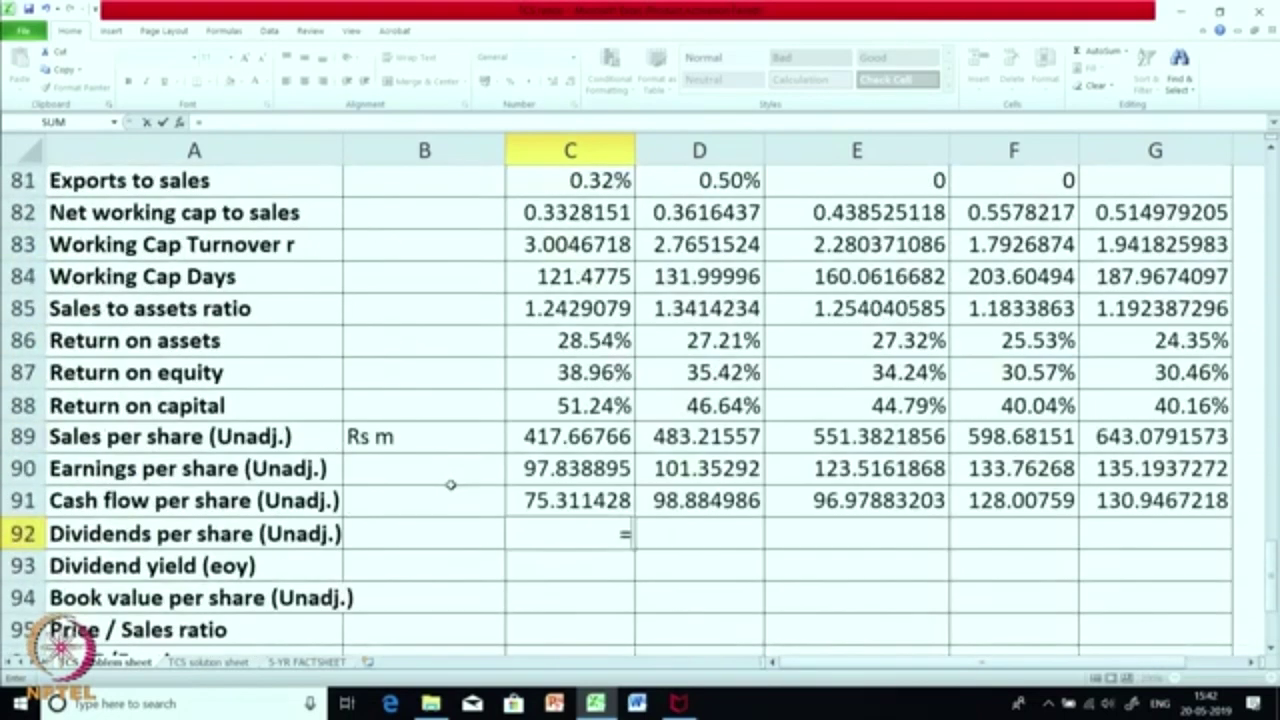
scroll(450, 485, down, 1)
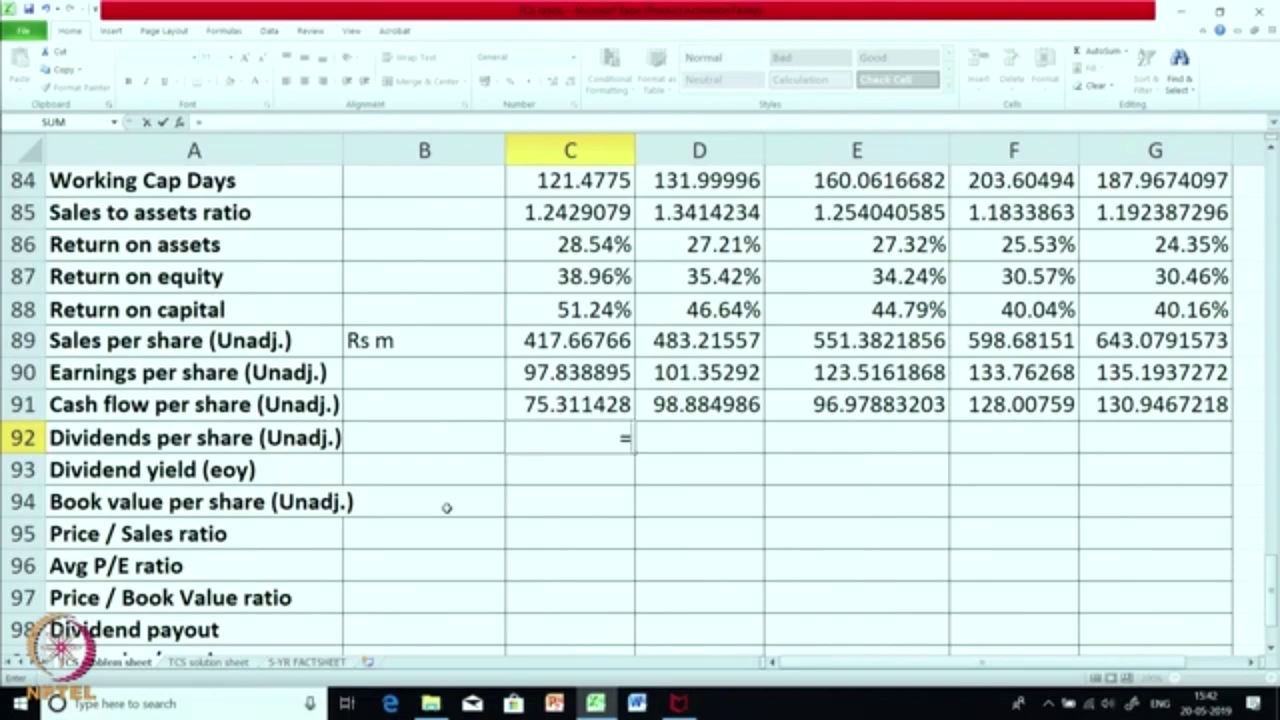
- Check the company details and Price and shareholding data for dividend information, including FV (Rs) and DIV YIELD (%), and return to row 92
scroll(447, 507, up, 5)
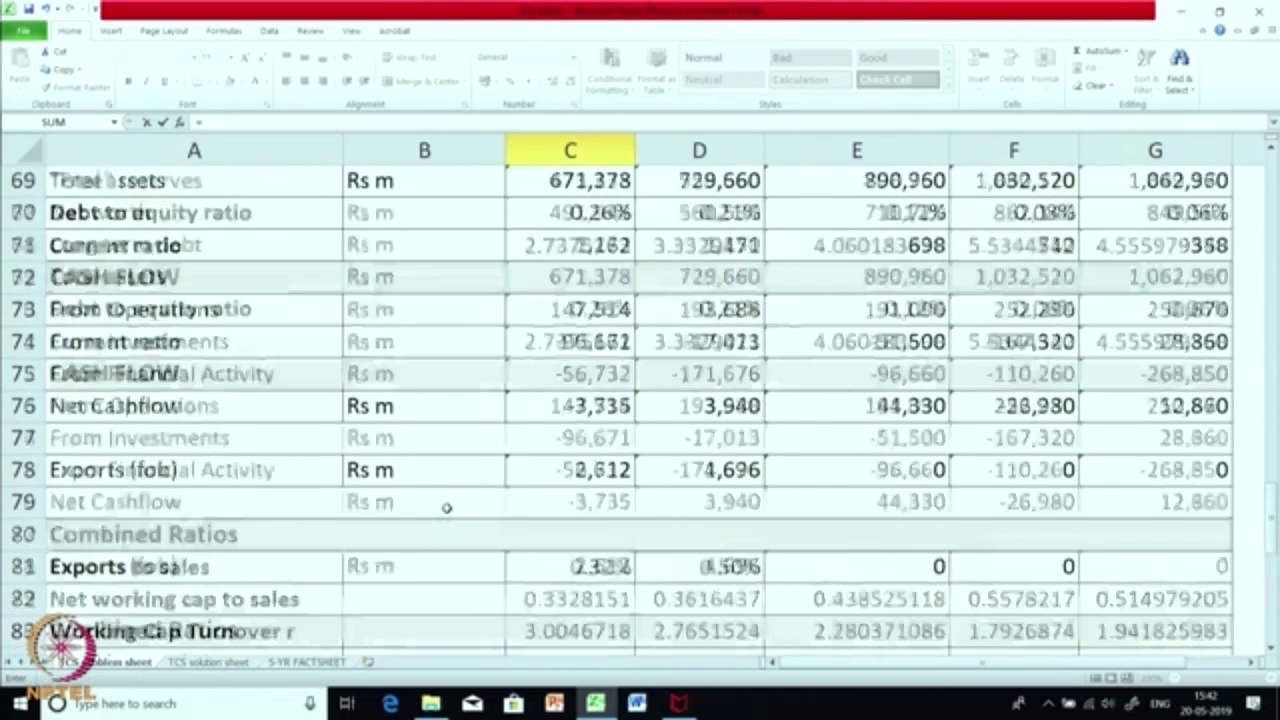
scroll(447, 507, up, 5)
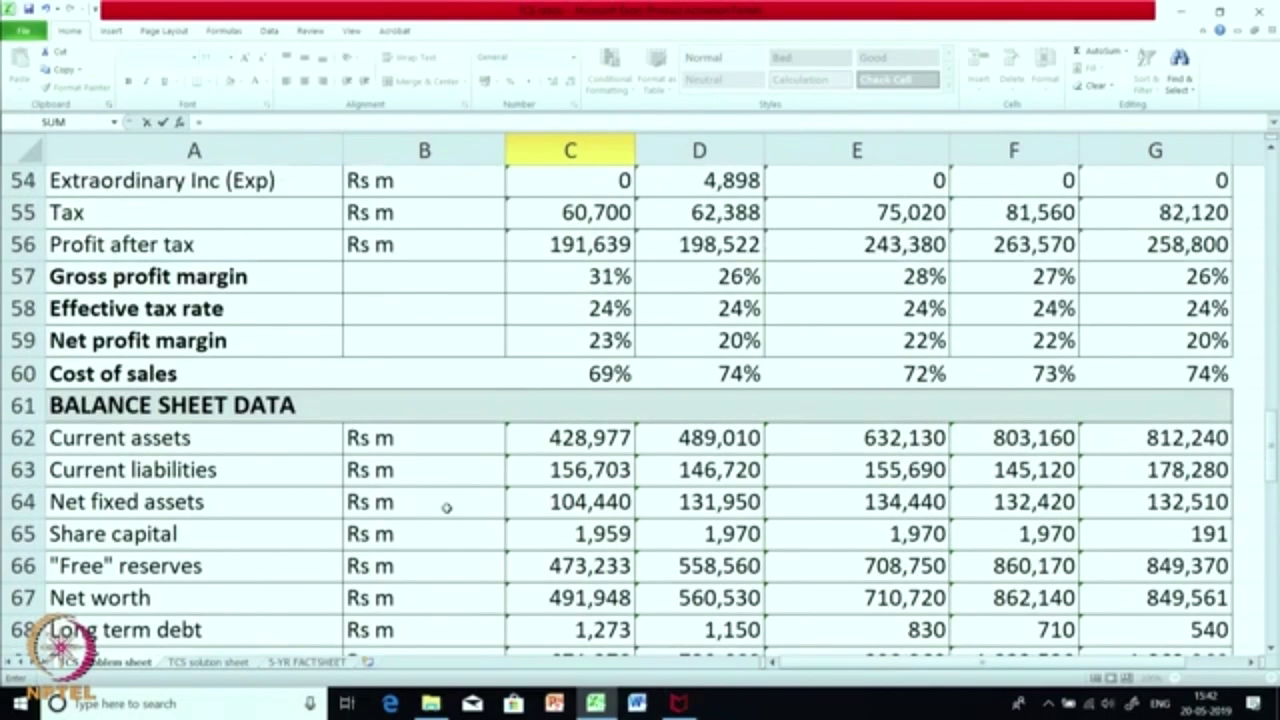
scroll(447, 507, up, 8)
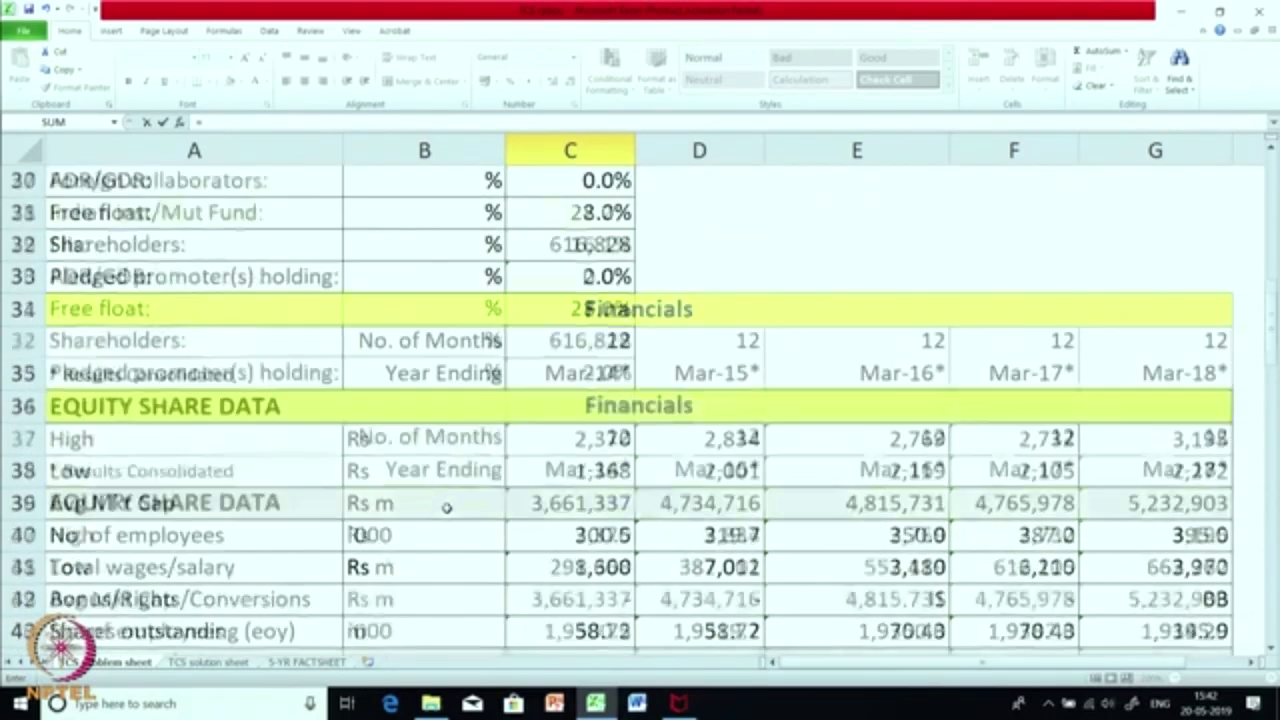
scroll(447, 507, up, 6)
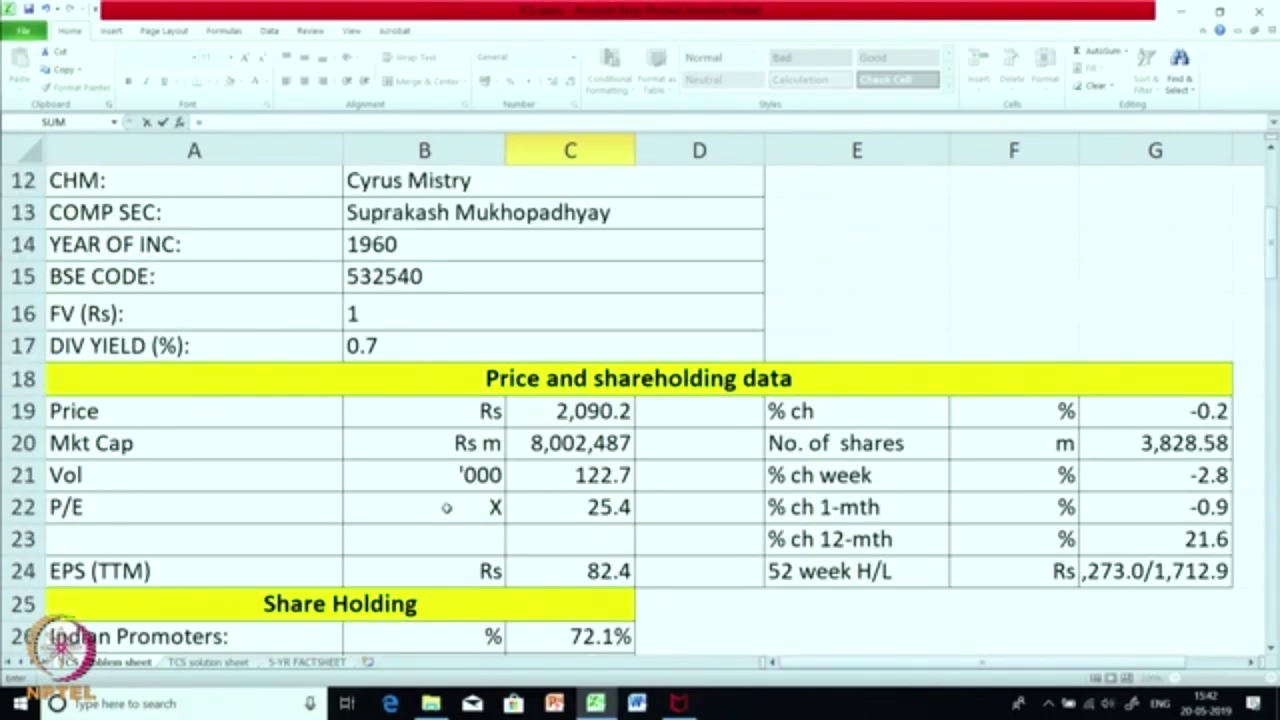
scroll(447, 507, up, 2)
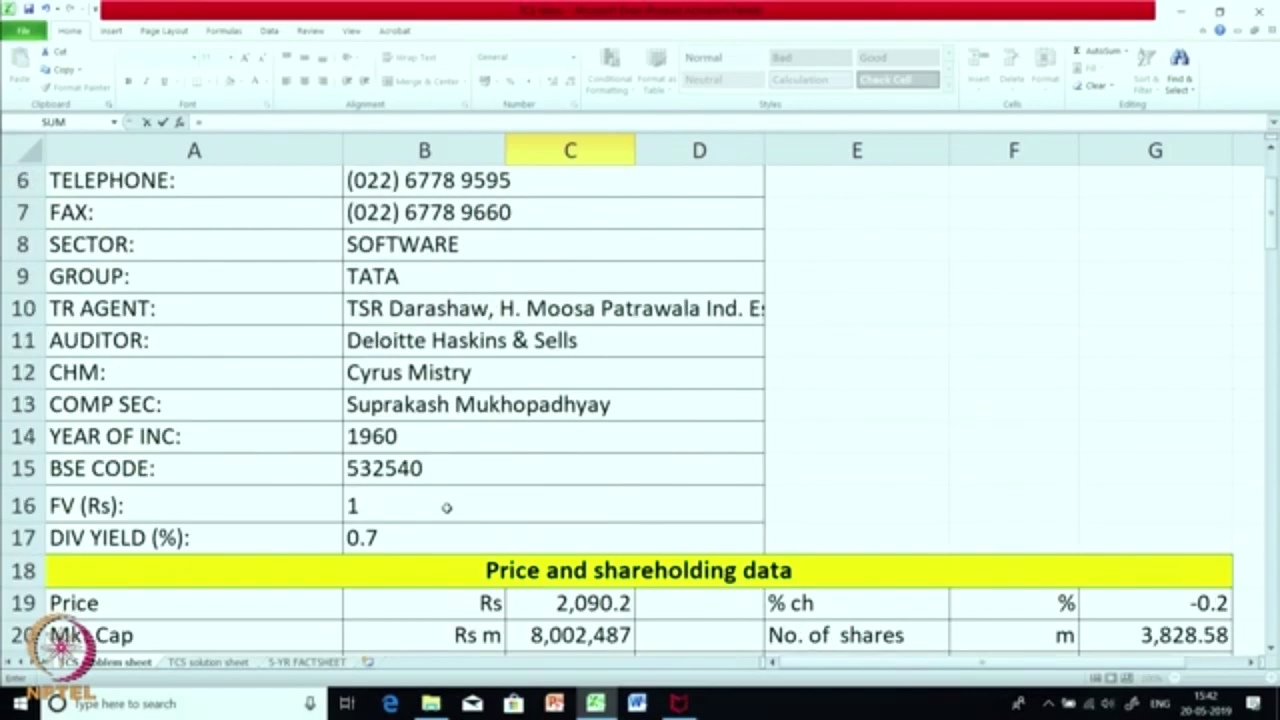
scroll(447, 507, down, 9)
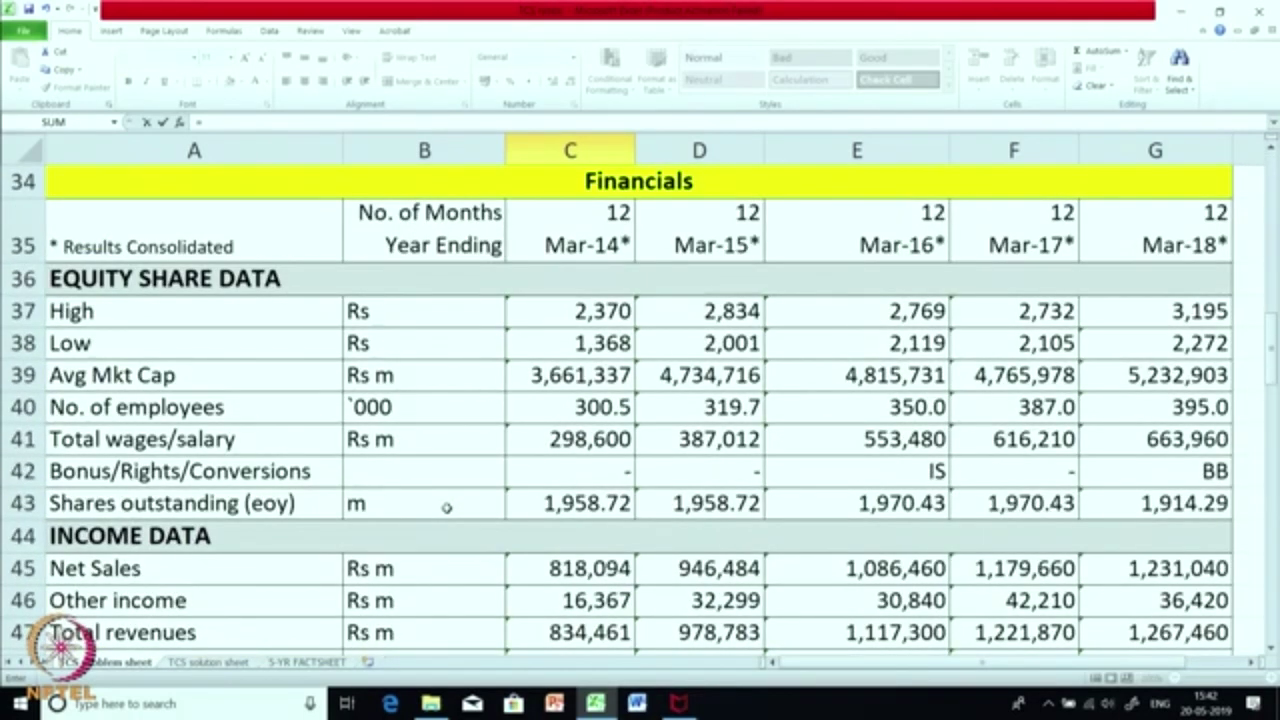
scroll(447, 507, down, 20)
scroll(447, 507, up, 3)
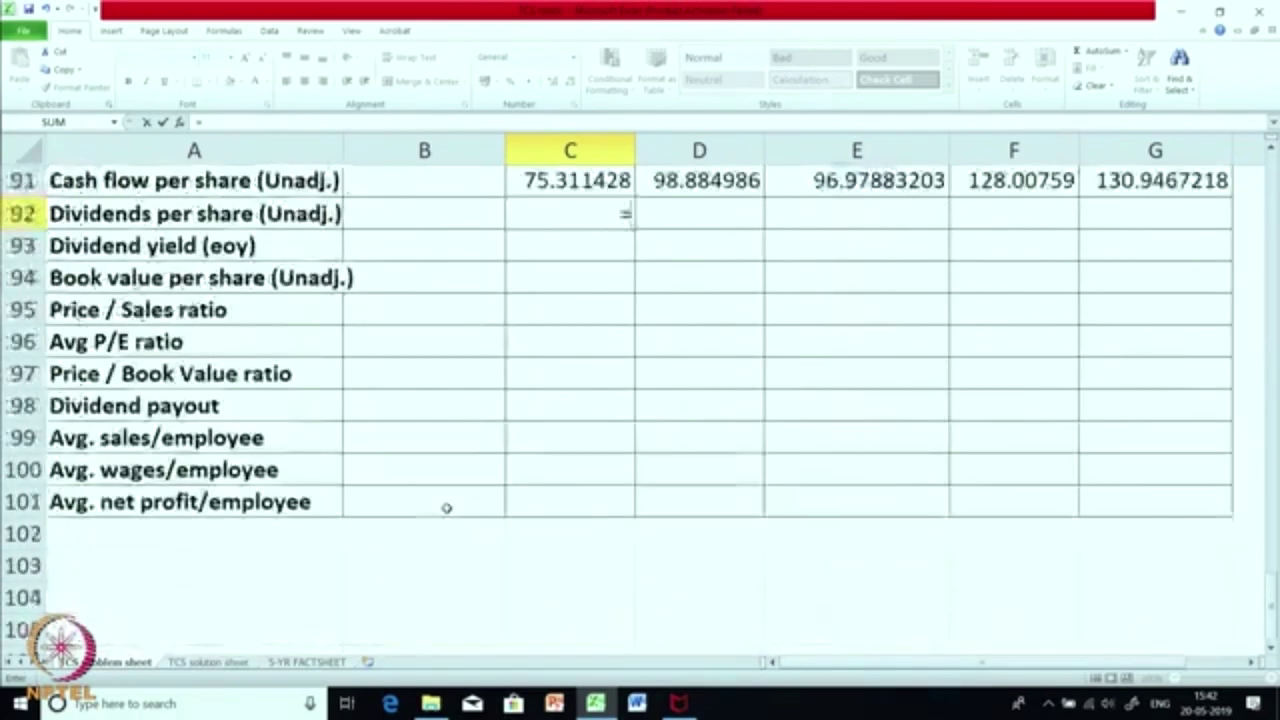
scroll(447, 507, up, 2)
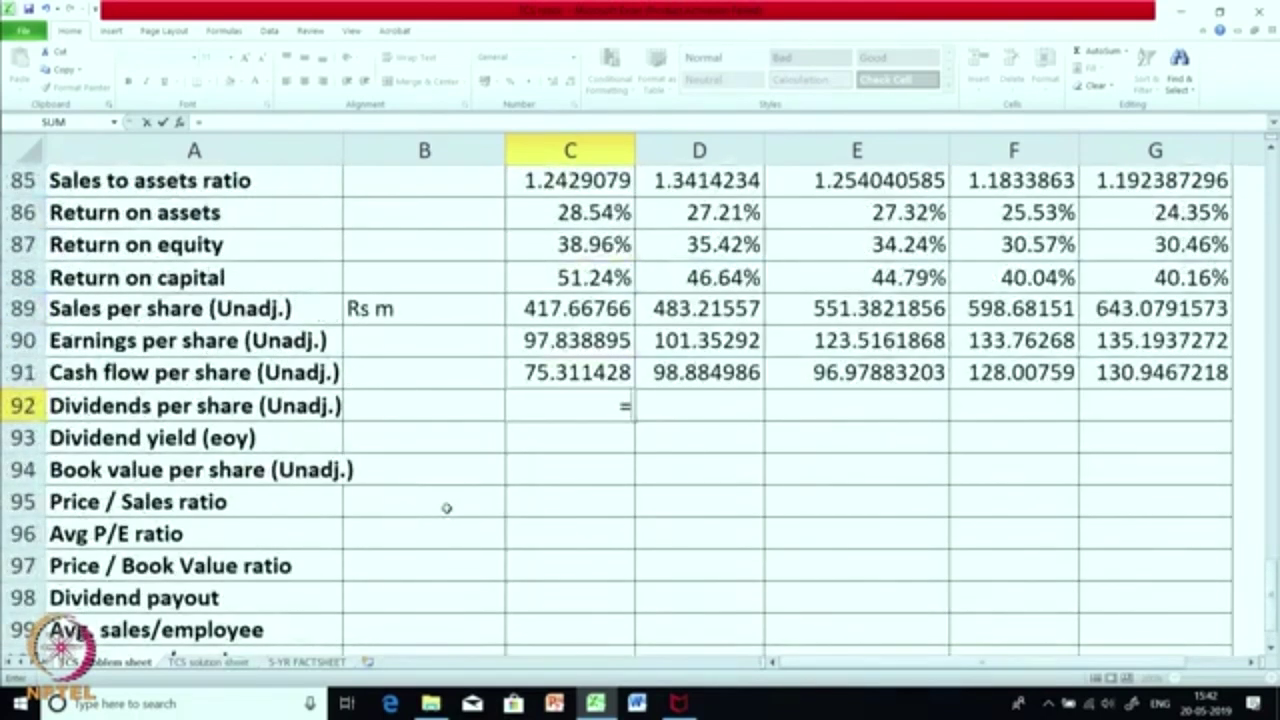
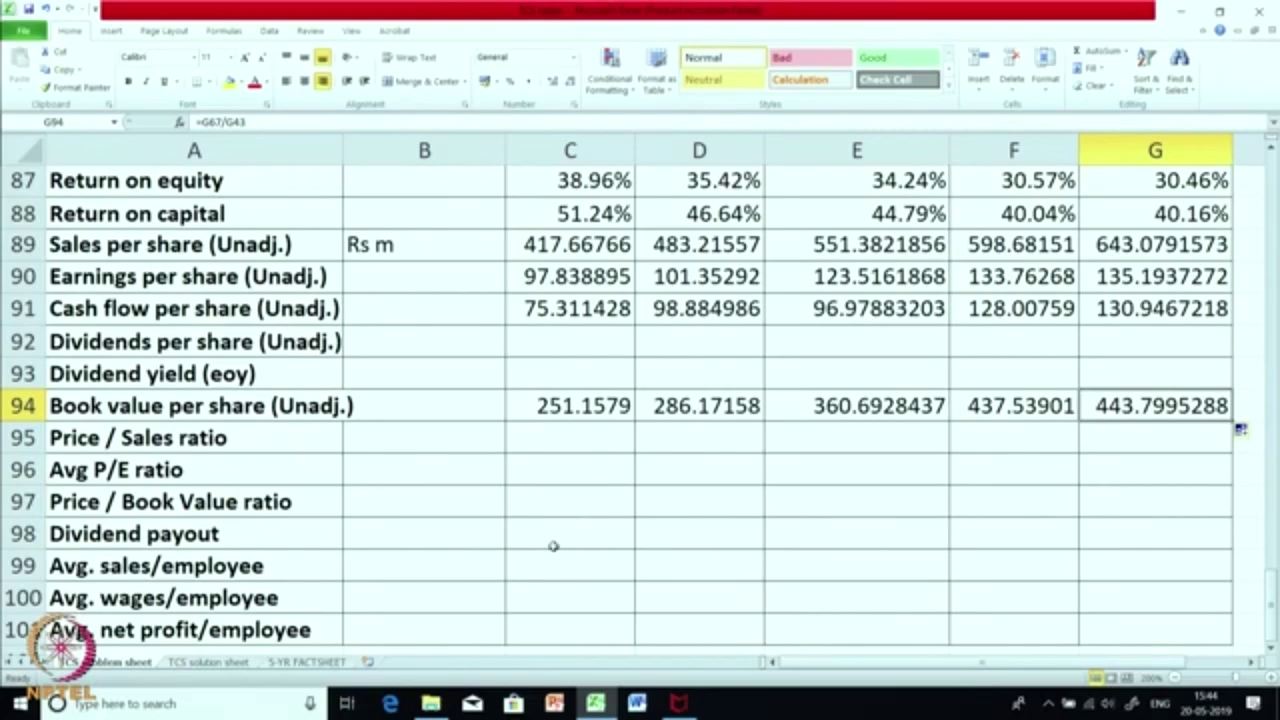
- Review the equity share and income data for the price and sales inputs needed for the Price / Sales ratio in C95
scroll(553, 546, up, 16)
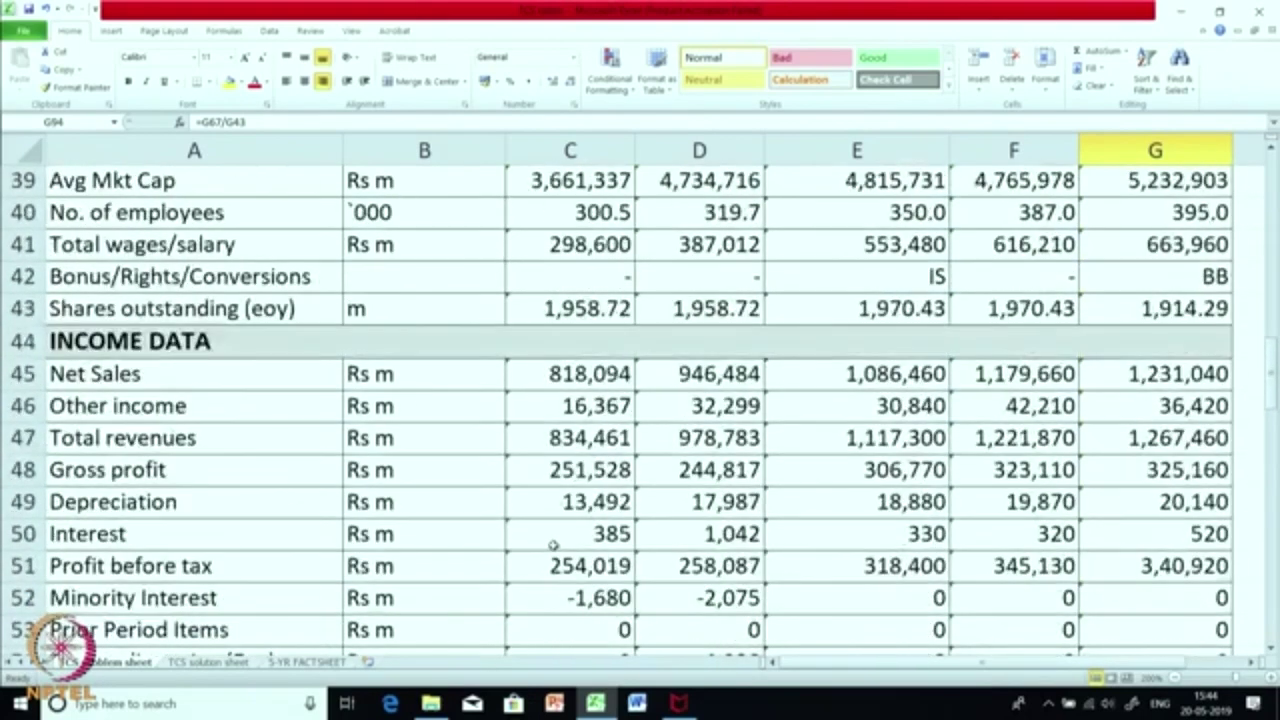
scroll(553, 546, up, 2)
scroll(551, 543, down, 1)
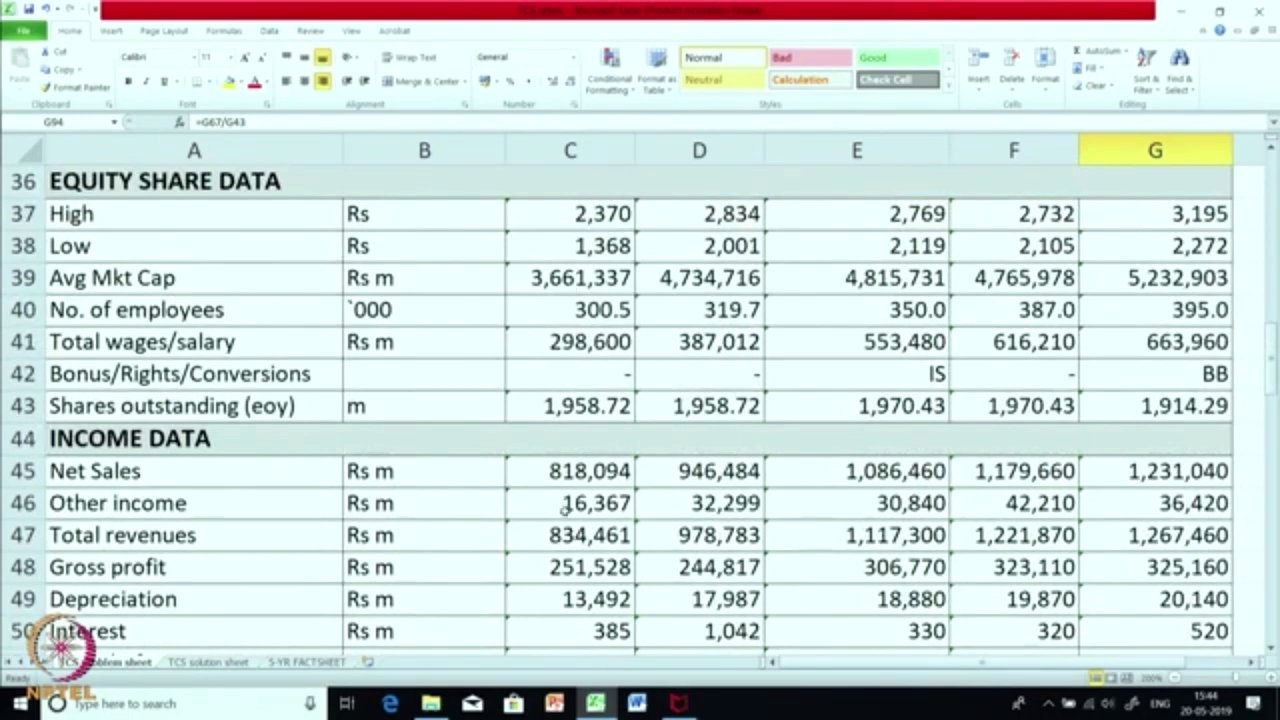
scroll(563, 507, down, 6)
scroll(563, 507, up, 6)
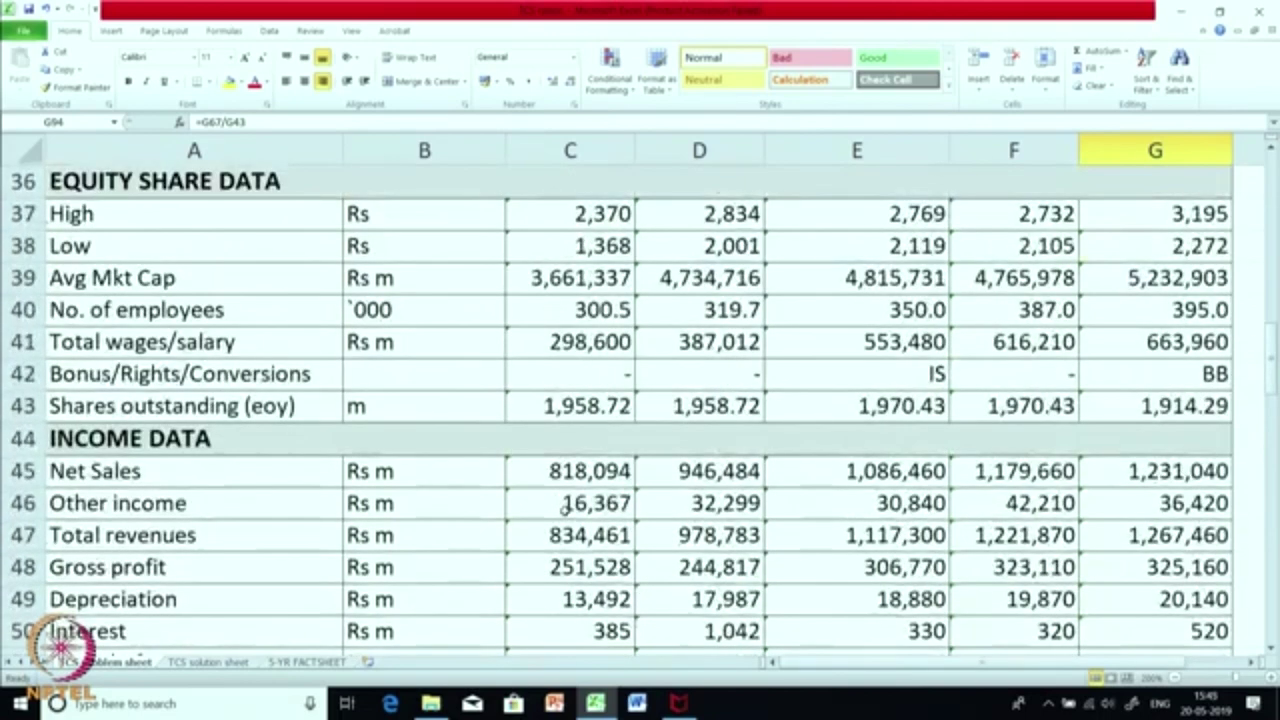
scroll(563, 507, down, 16)
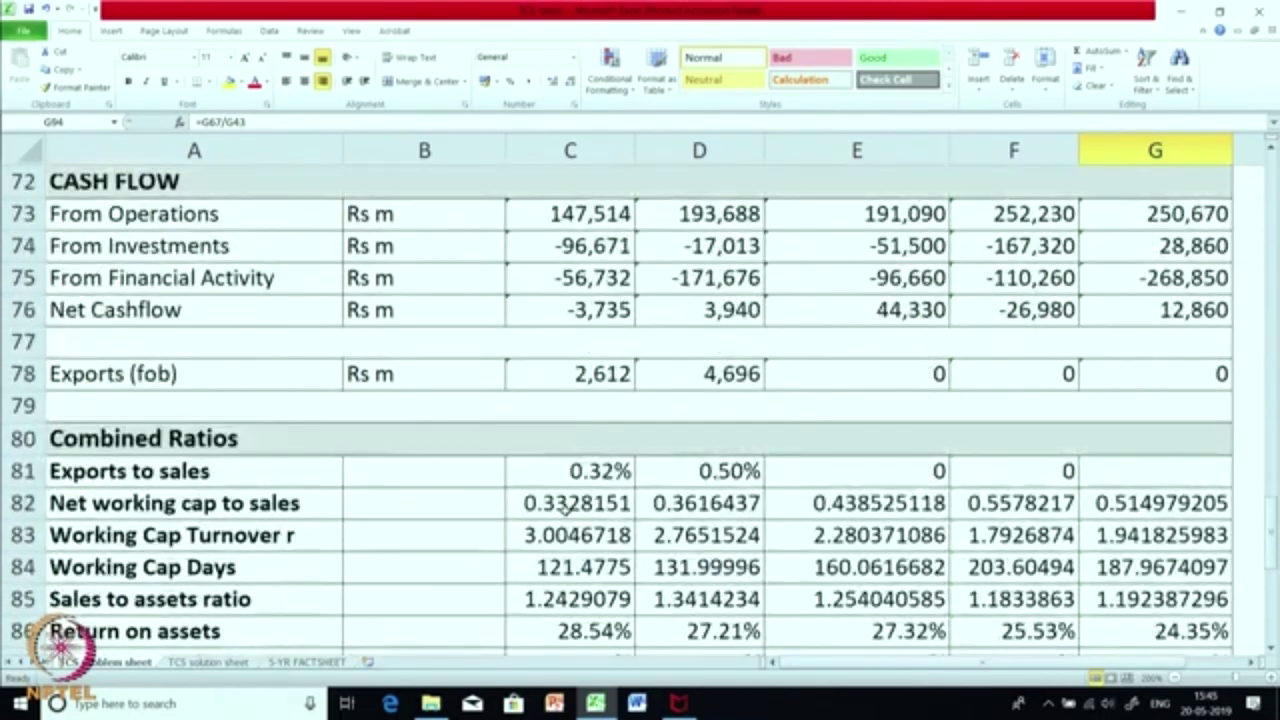
scroll(564, 508, down, 2)
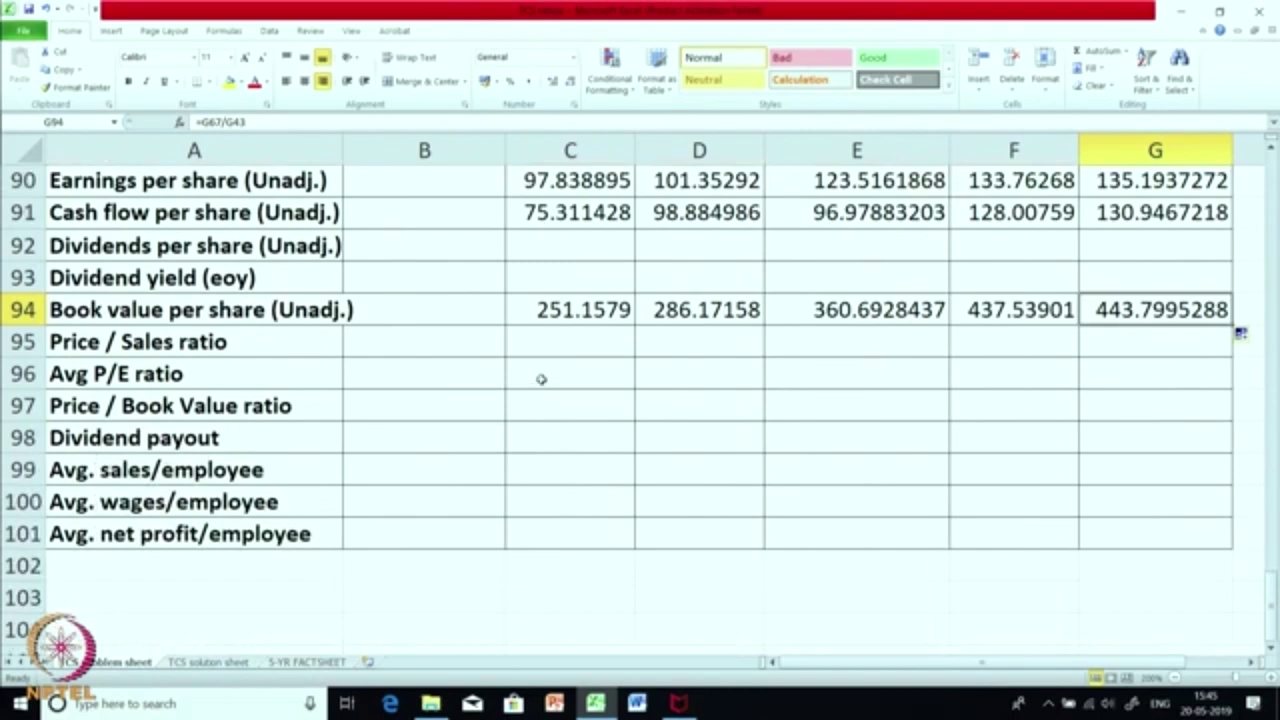
click(540, 343)
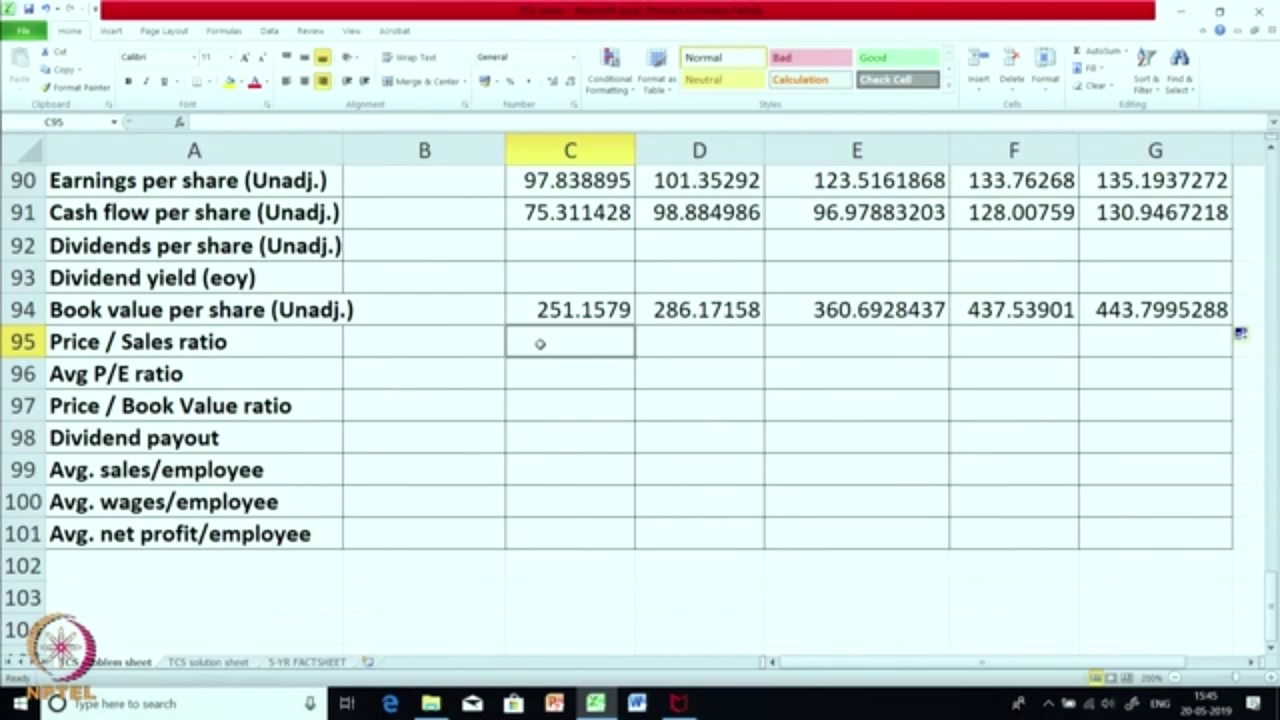
scroll(545, 396, up, 18)
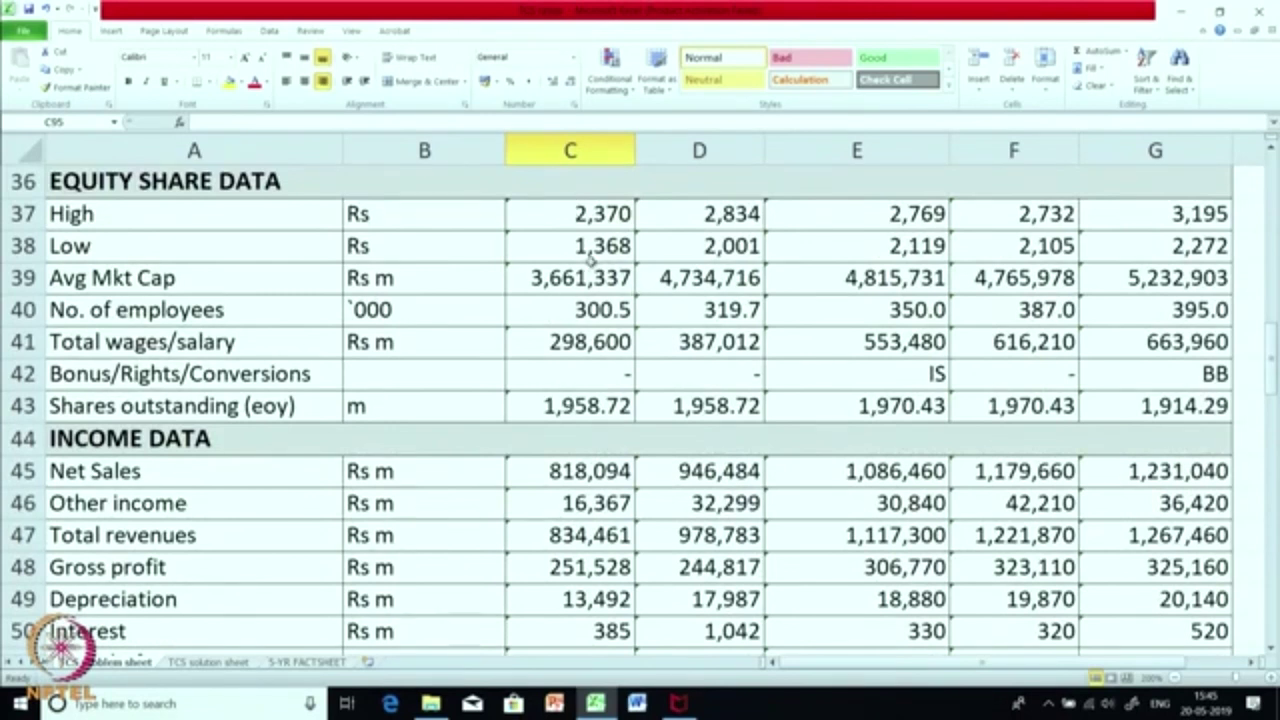
scroll(492, 371, down, 10)
scroll(492, 371, down, 10)
scroll(492, 371, up, 3)
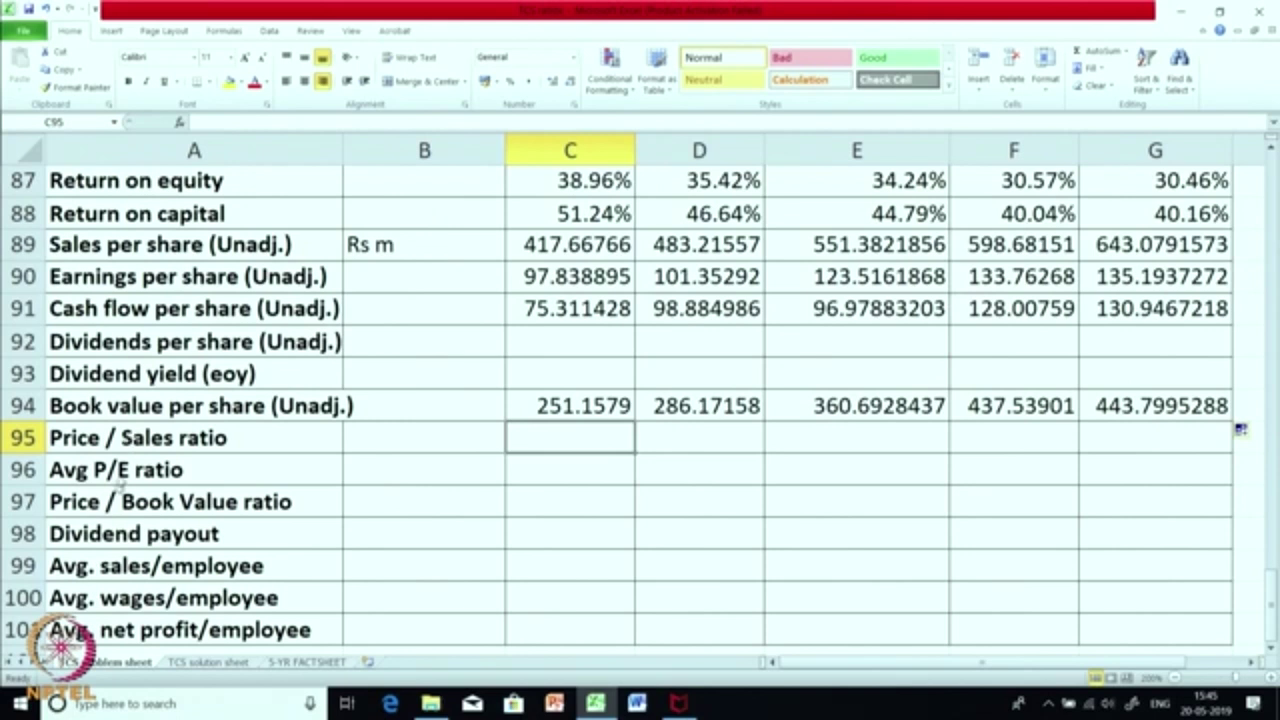
- Examine the Avg P/E ratio cell C96, the book value per share formula in C94 and the equity share data behind the price ratios
click(521, 471)
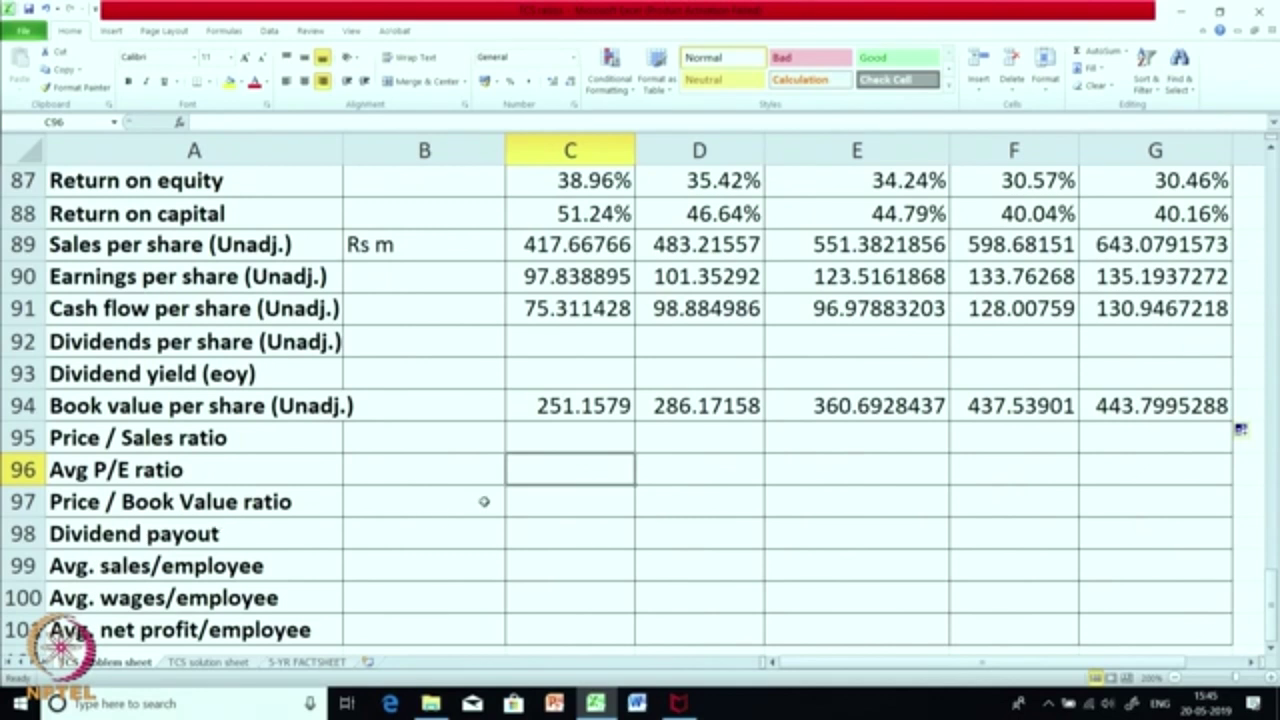
scroll(428, 483, up, 12)
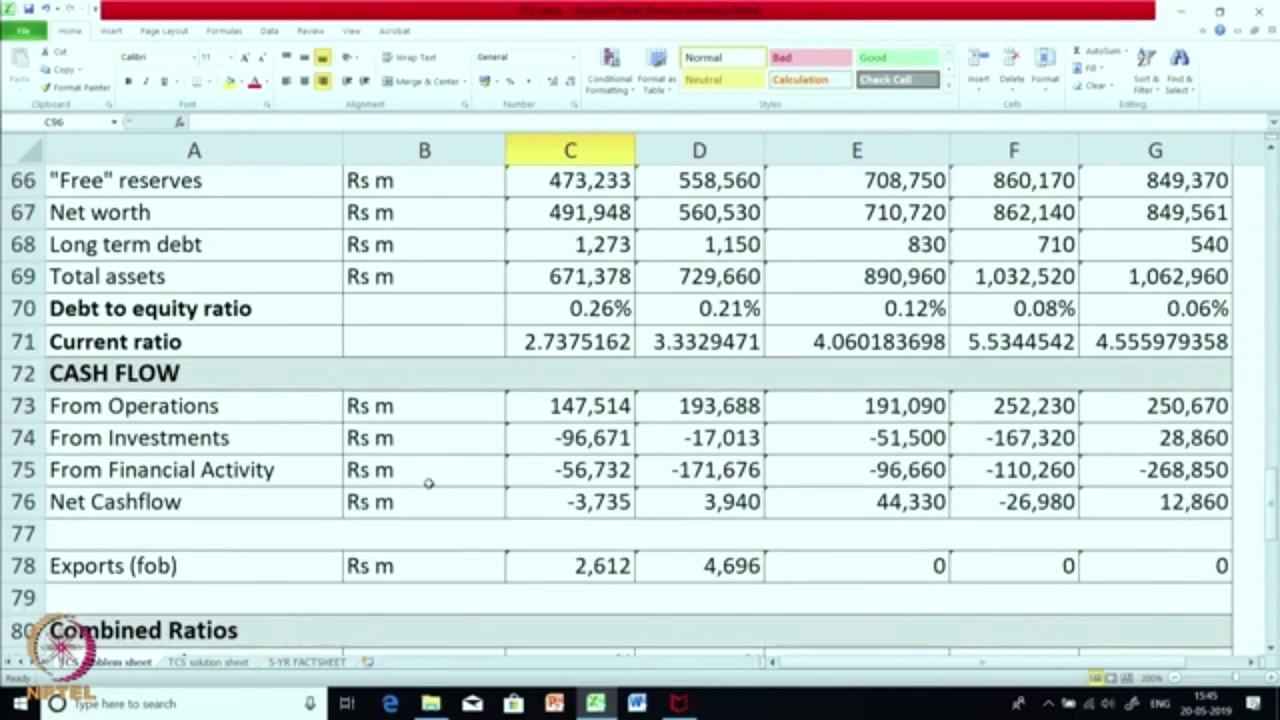
scroll(428, 483, up, 4)
scroll(428, 483, down, 17)
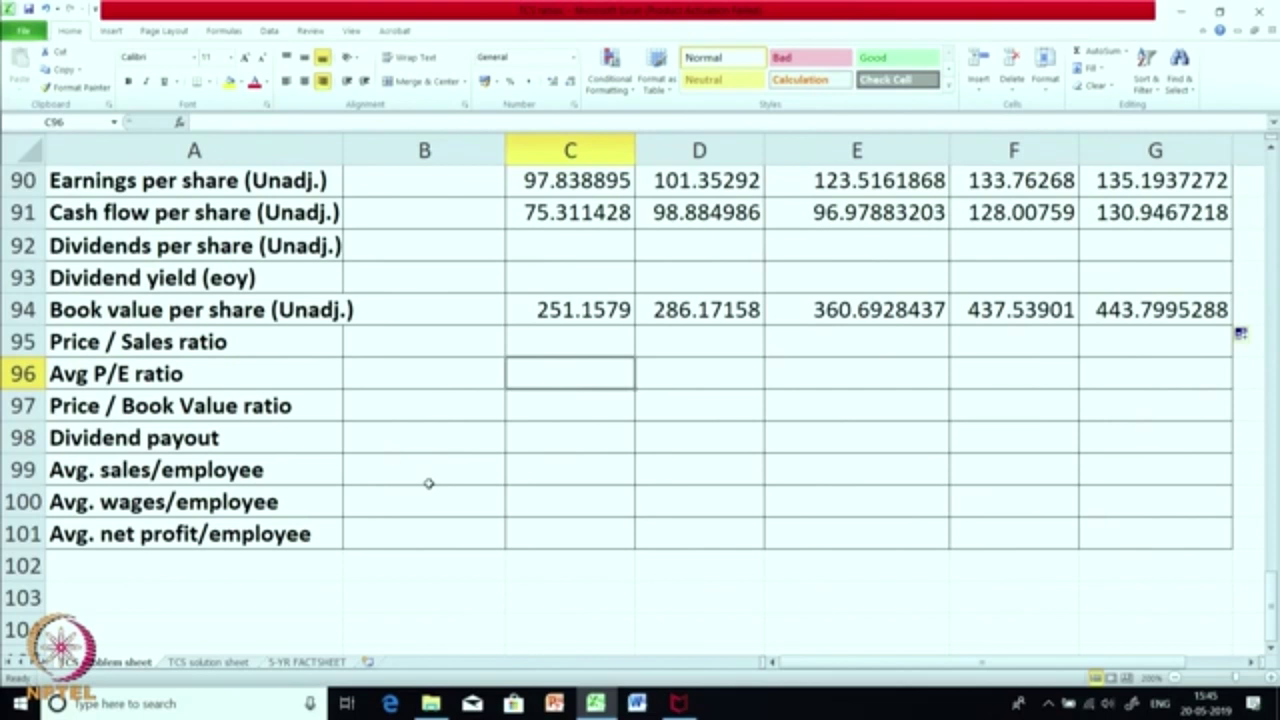
click(600, 310)
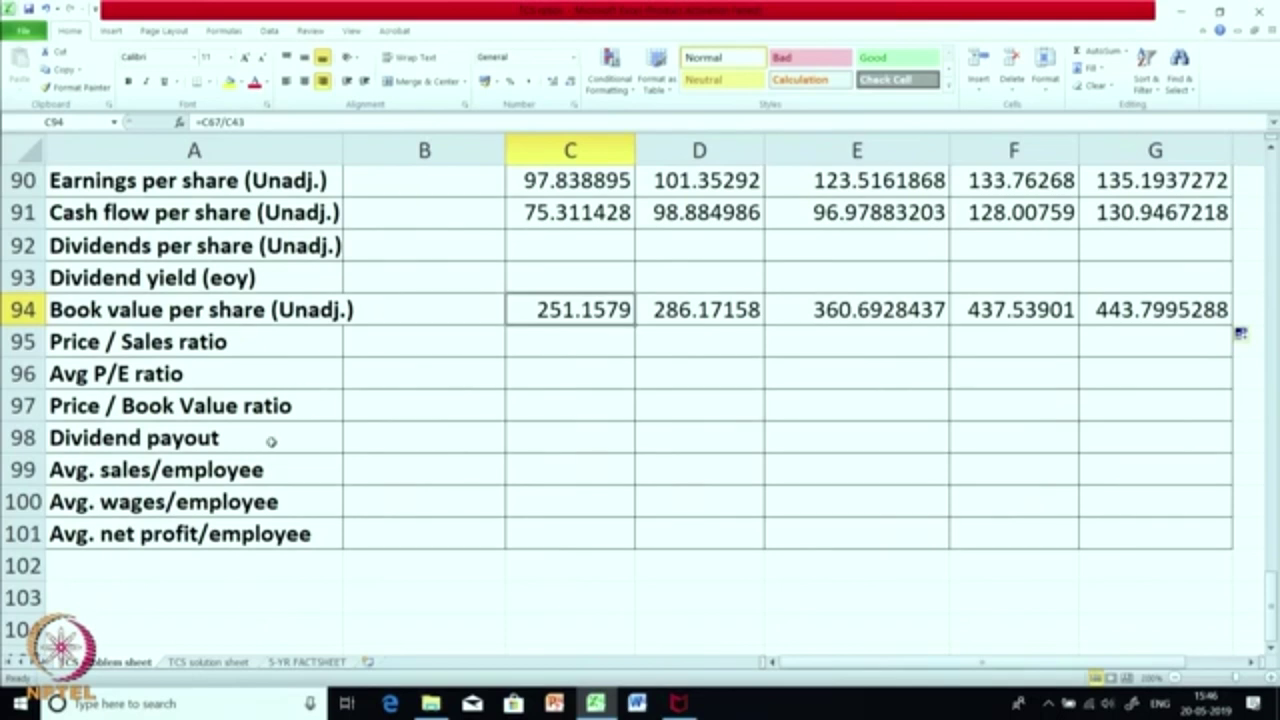
scroll(502, 400, up, 8)
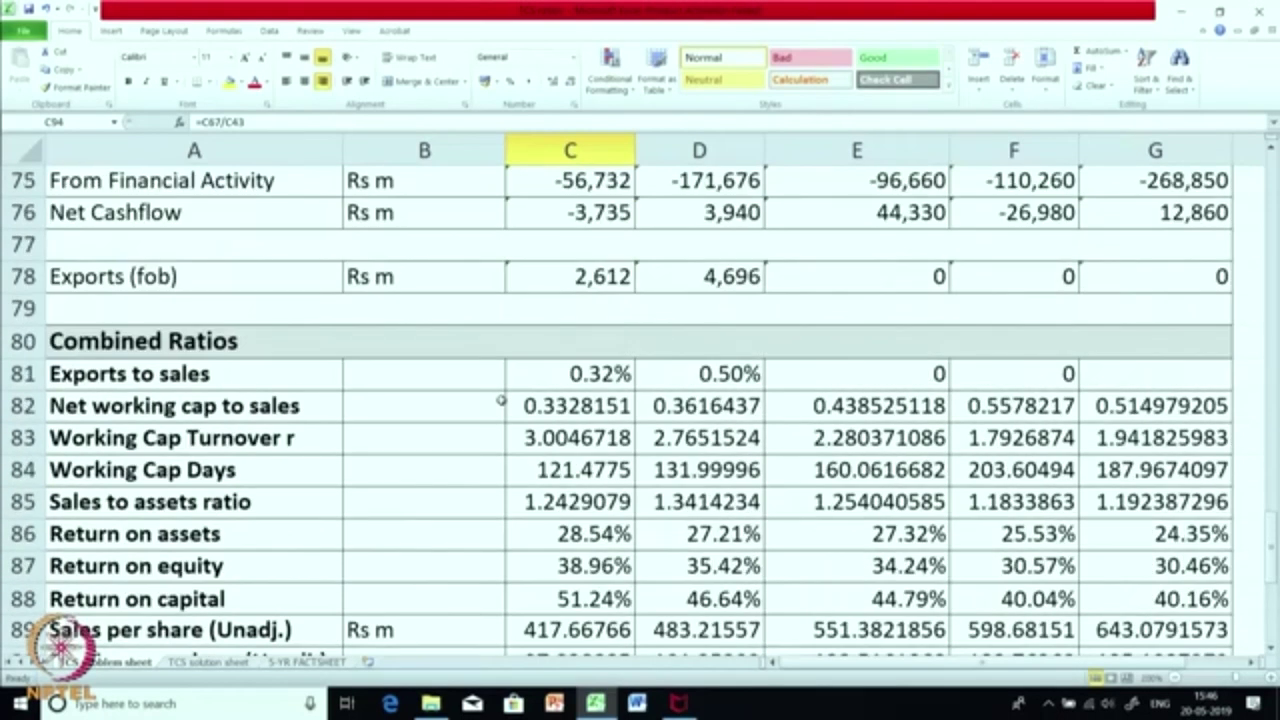
scroll(502, 400, up, 1)
scroll(502, 400, up, 6)
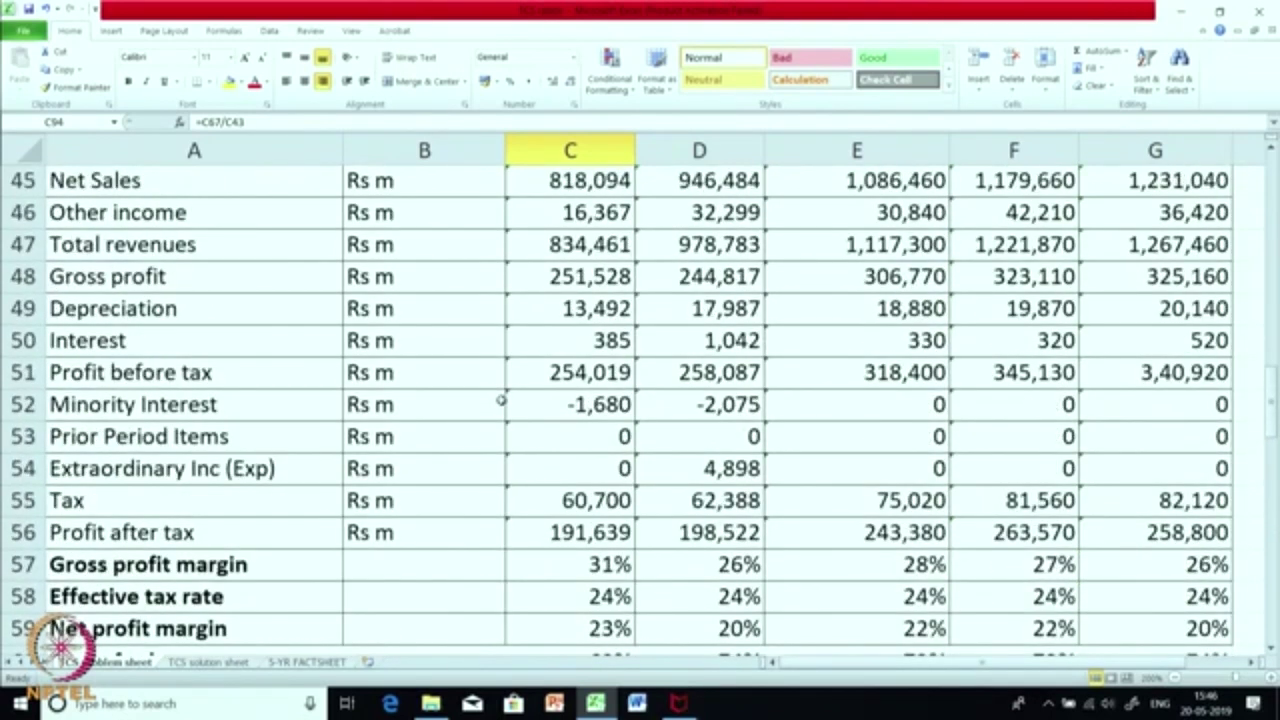
scroll(502, 400, up, 4)
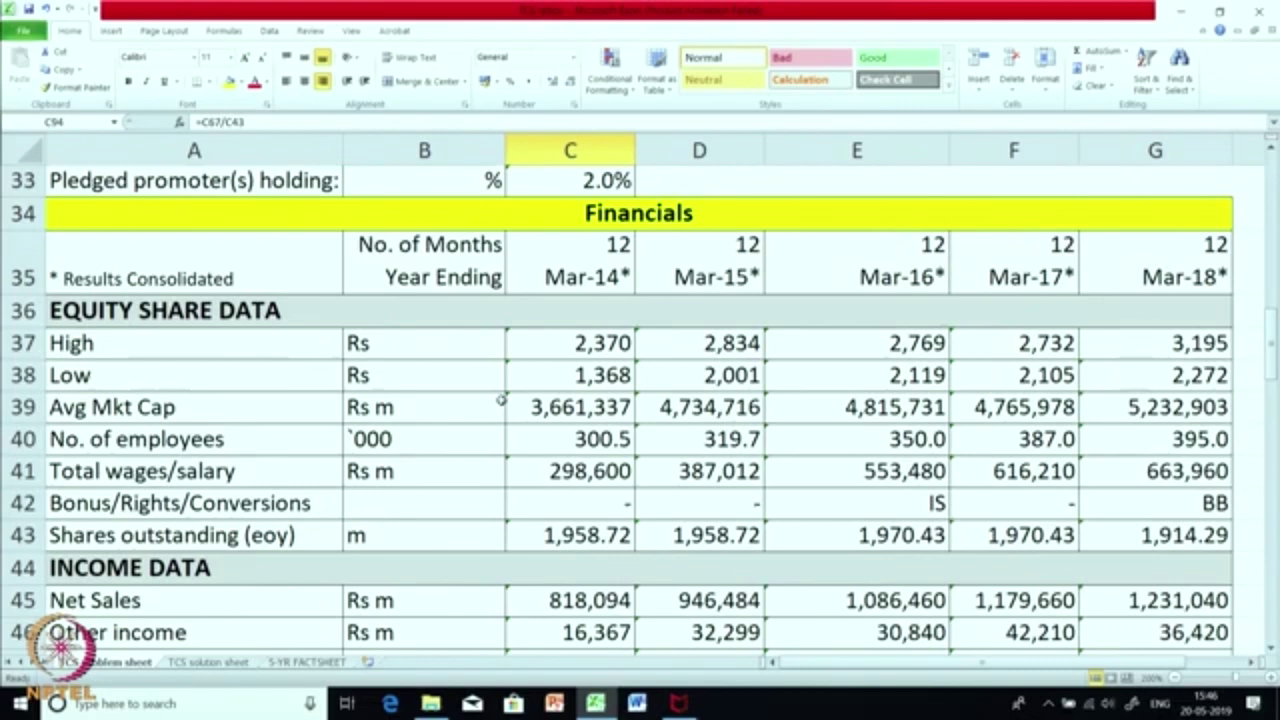
- Calculate average sales per employee for Mar-14 in C99 as net sales divided by number of employees, =C45/C40
scroll(502, 400, down, 20)
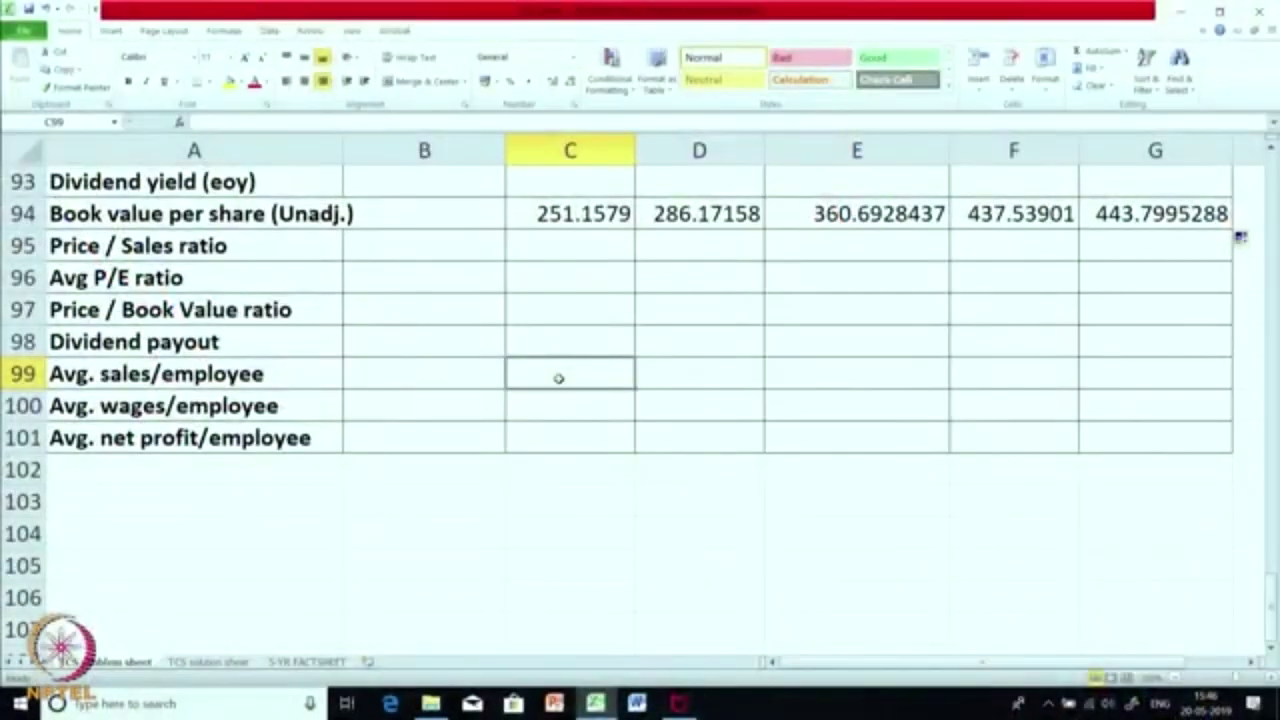
text(=)
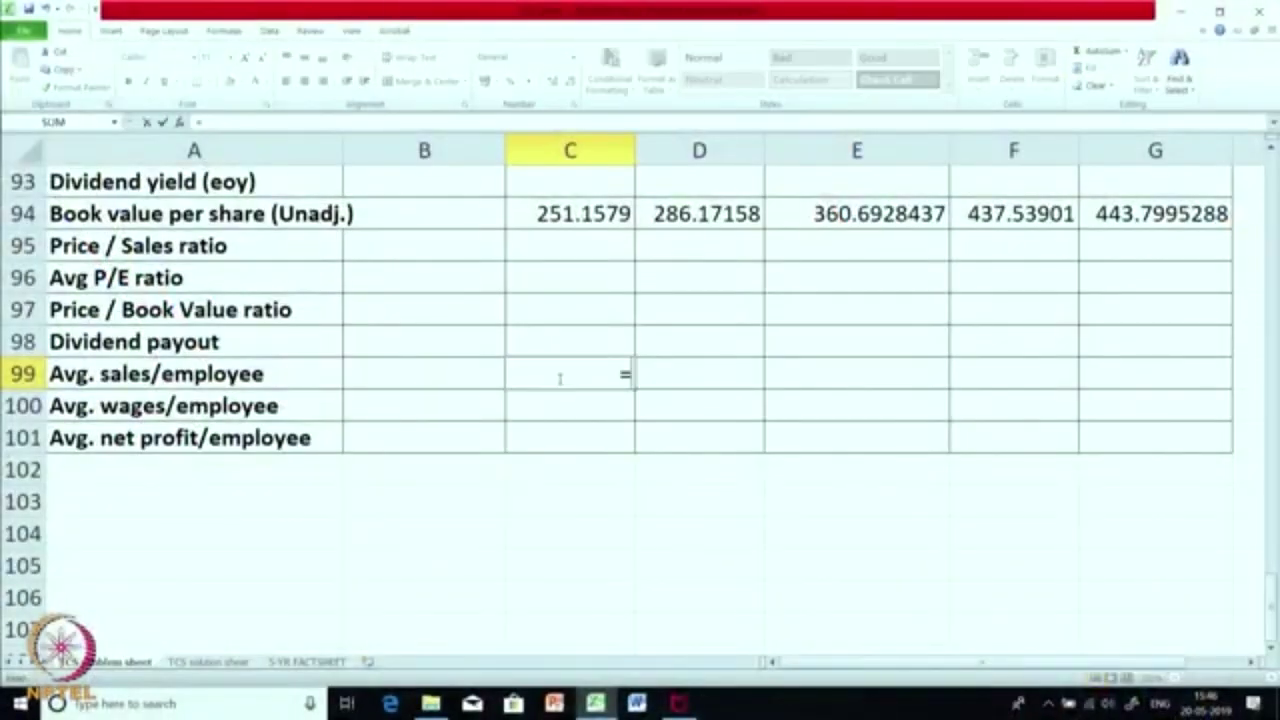
scroll(560, 380, up, 10)
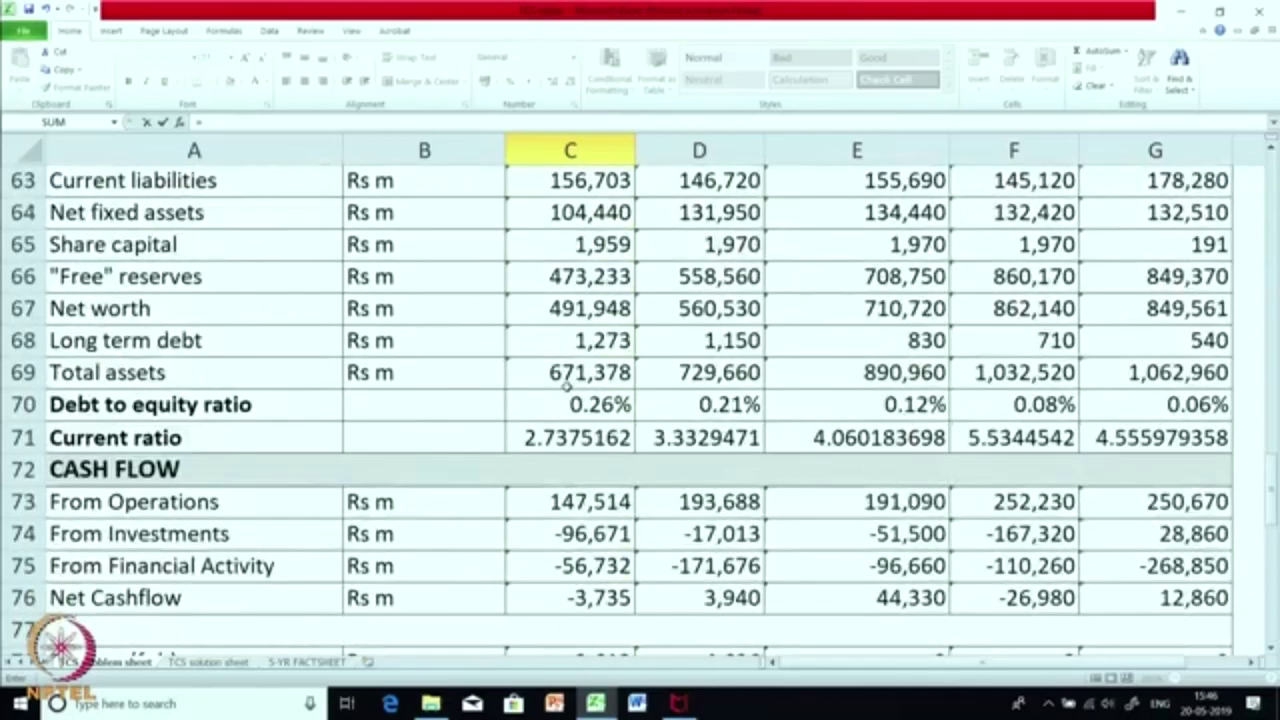
scroll(566, 385, up, 7)
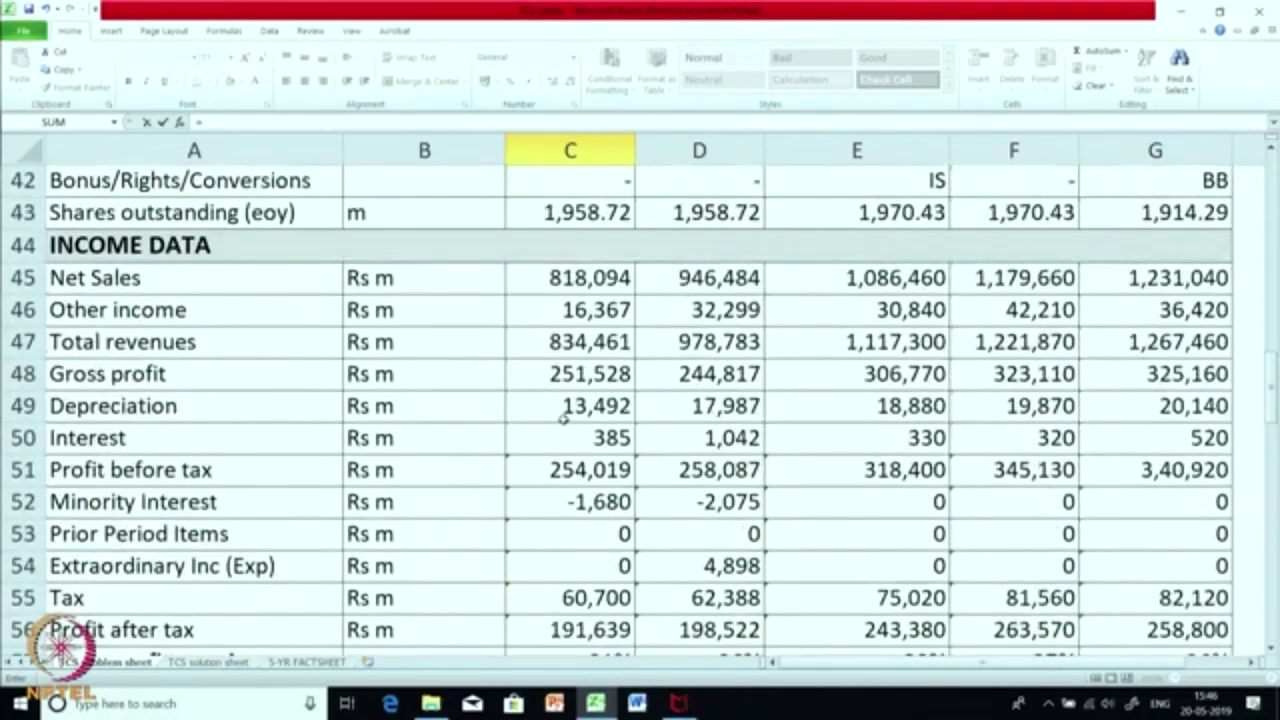
click(598, 278)
text(/)
scroll(598, 278, up, 2)
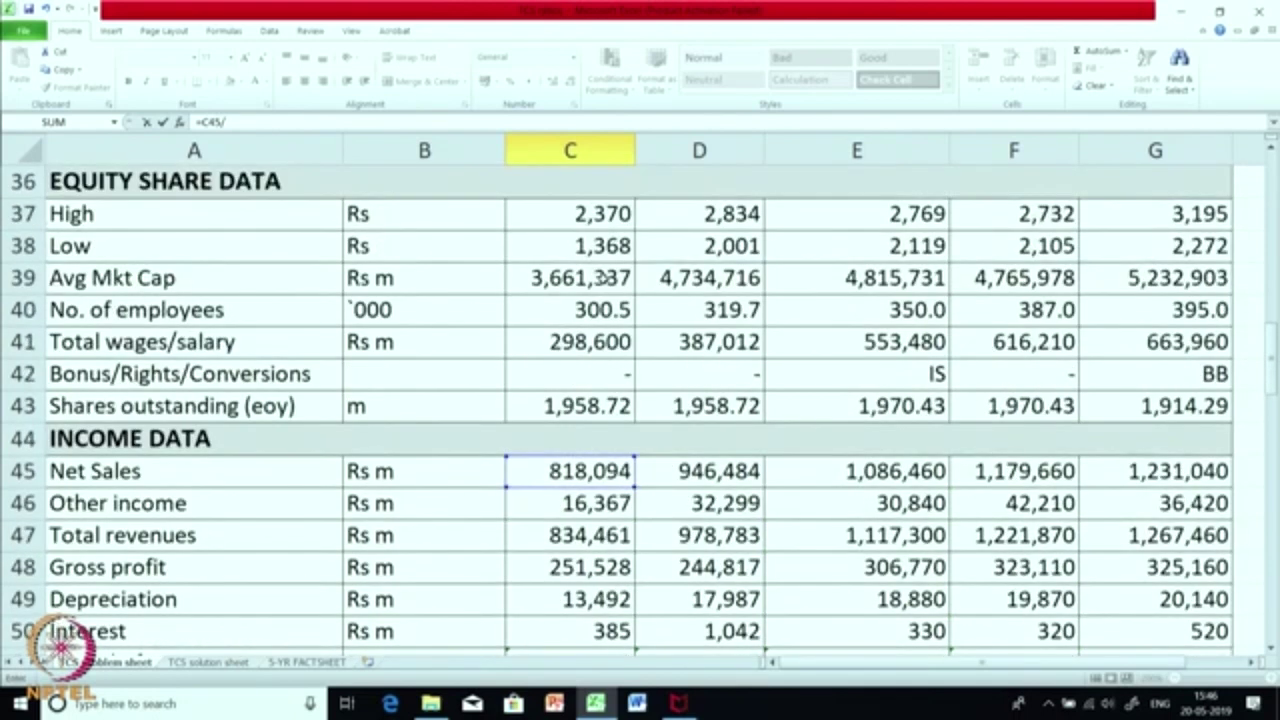
click(572, 316)
key(Return)
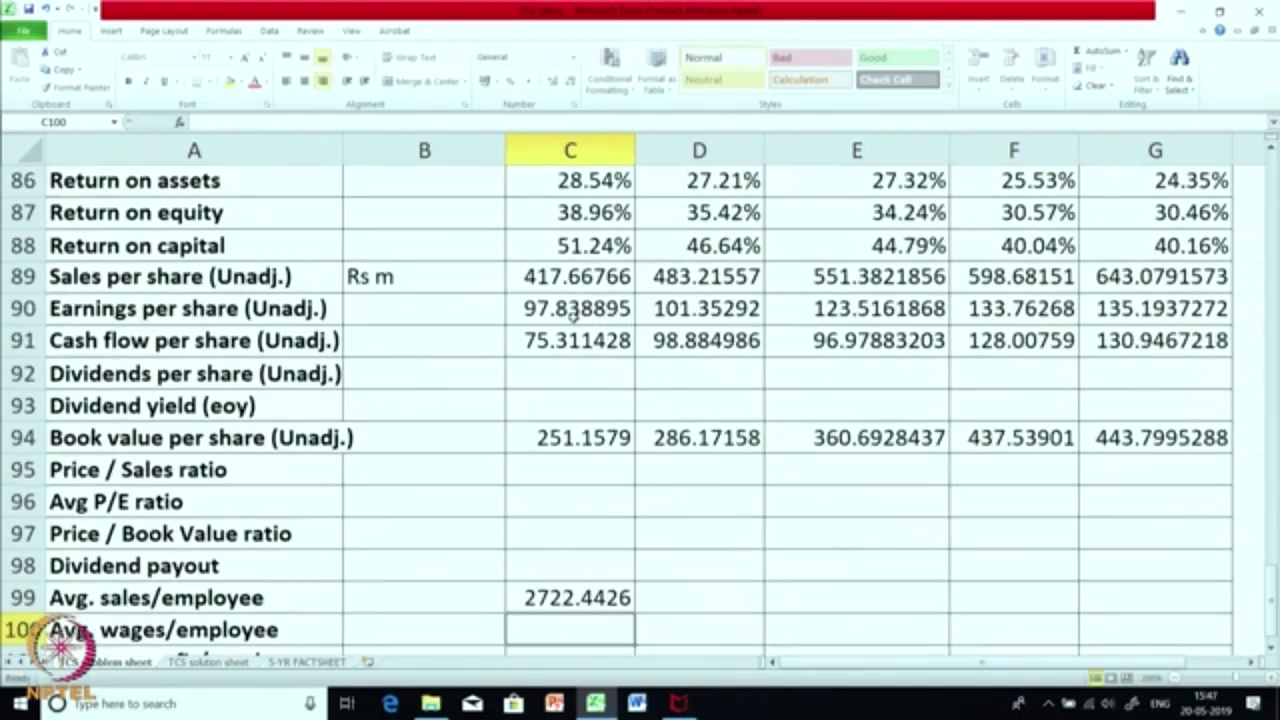
- Copy the average sales per employee formula from C99 across D99:G99 and check the Mar-18 cell
scroll(572, 318, down, 1)
click(622, 490)
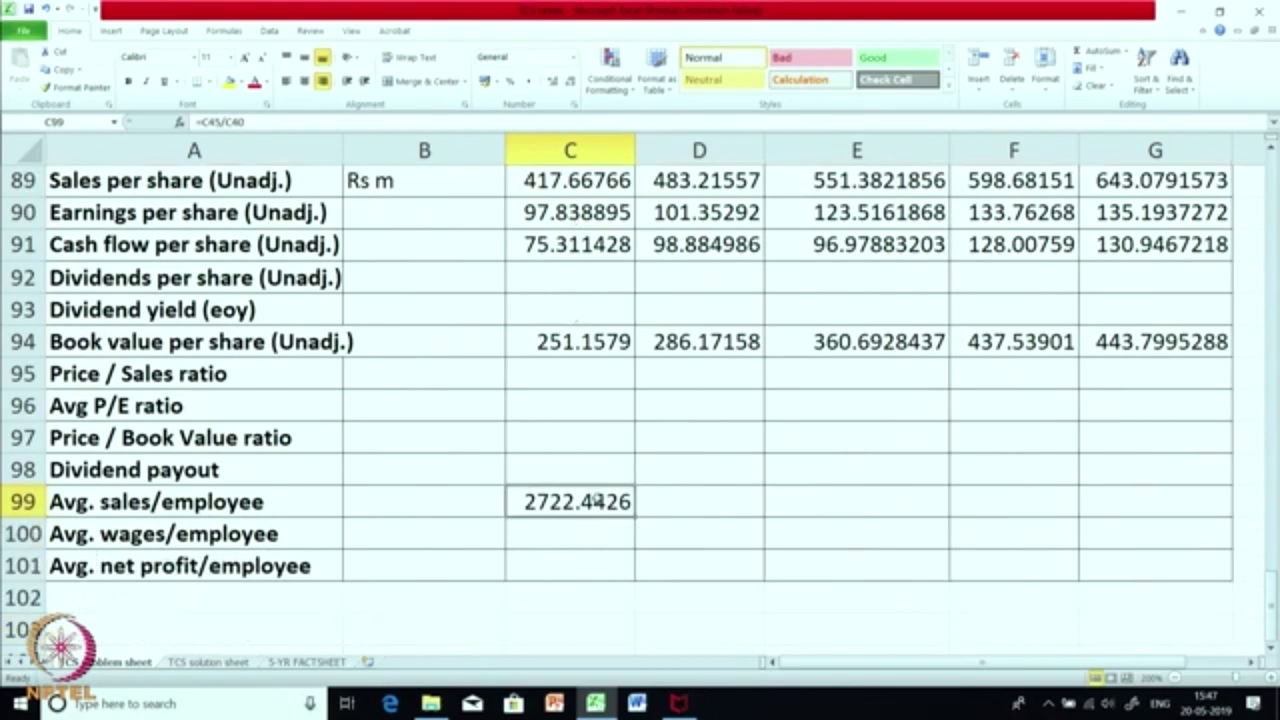
drag(633, 517, 1190, 517)
click(782, 444)
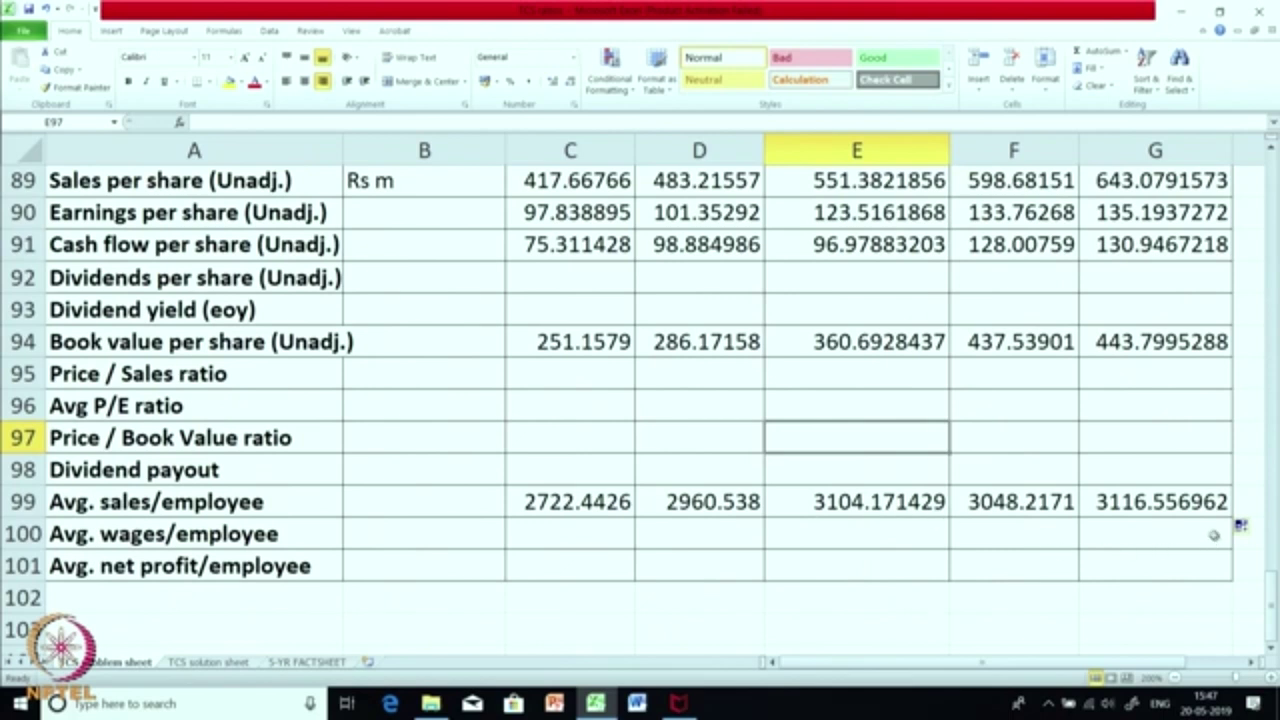
click(1163, 507)
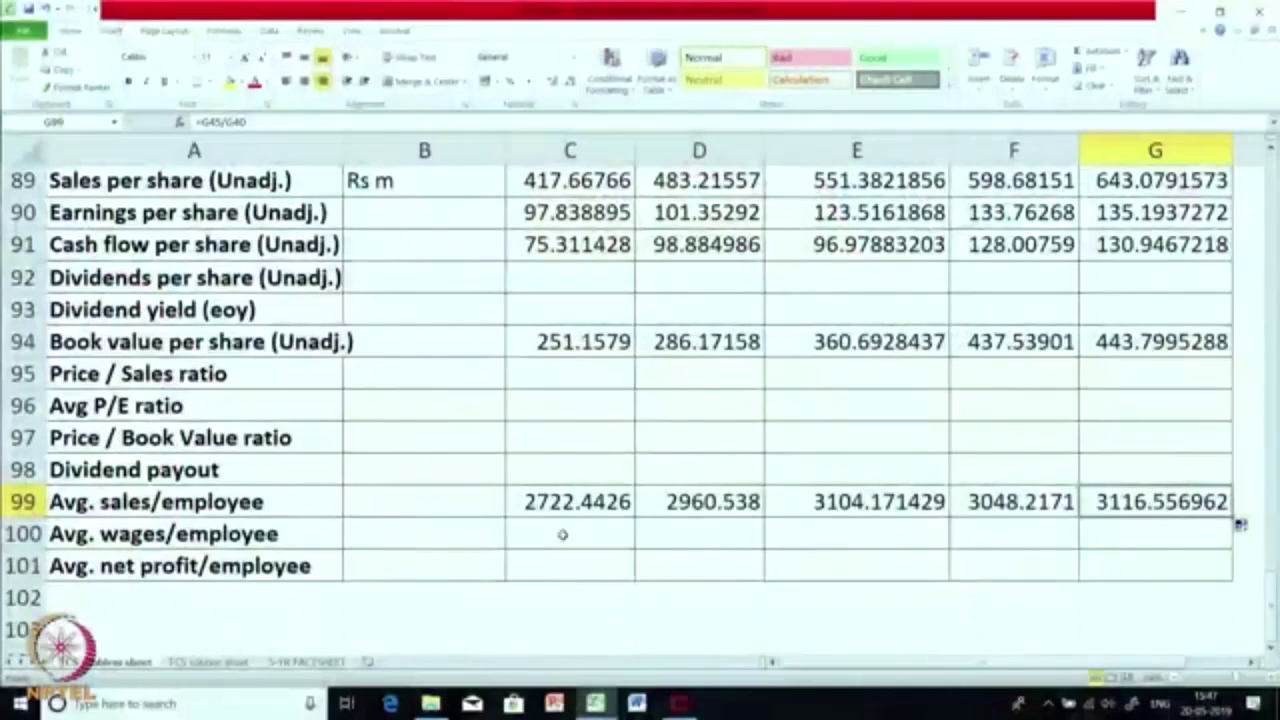
- Calculate average wages per employee for Mar-14 in C100 as total wages divided by number of employees, =C41/C40
click(563, 535)
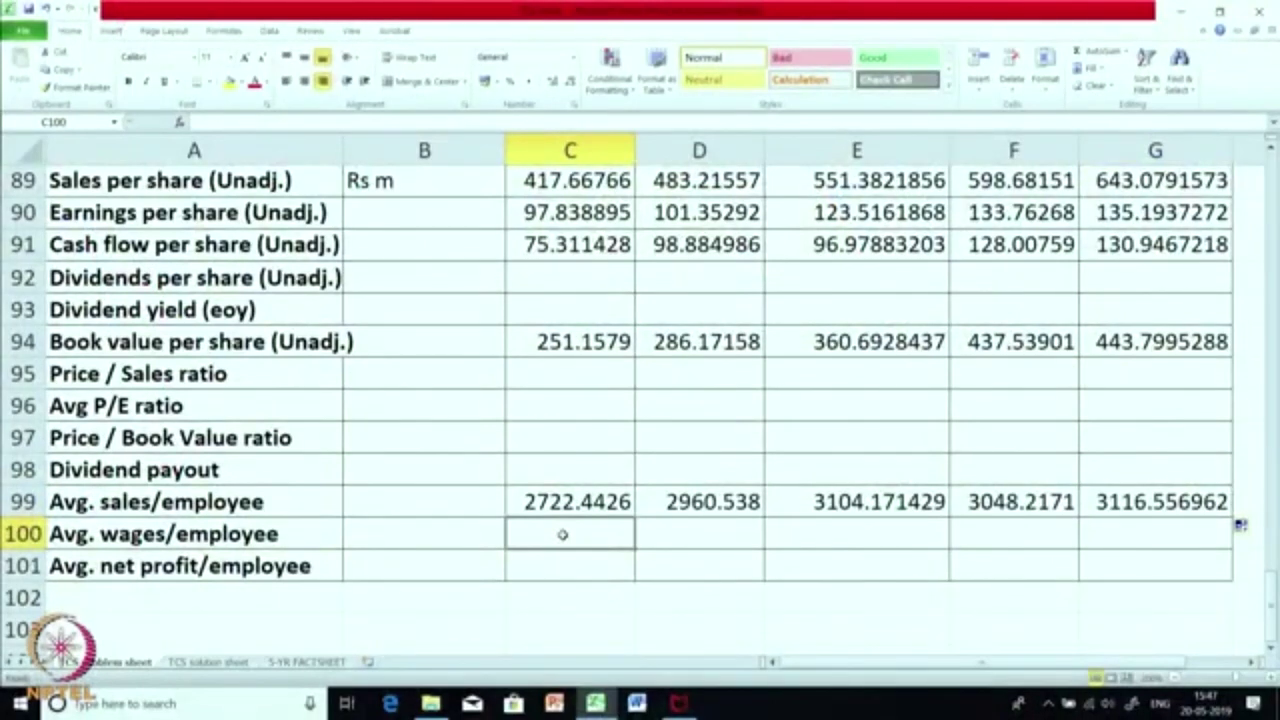
text(=)
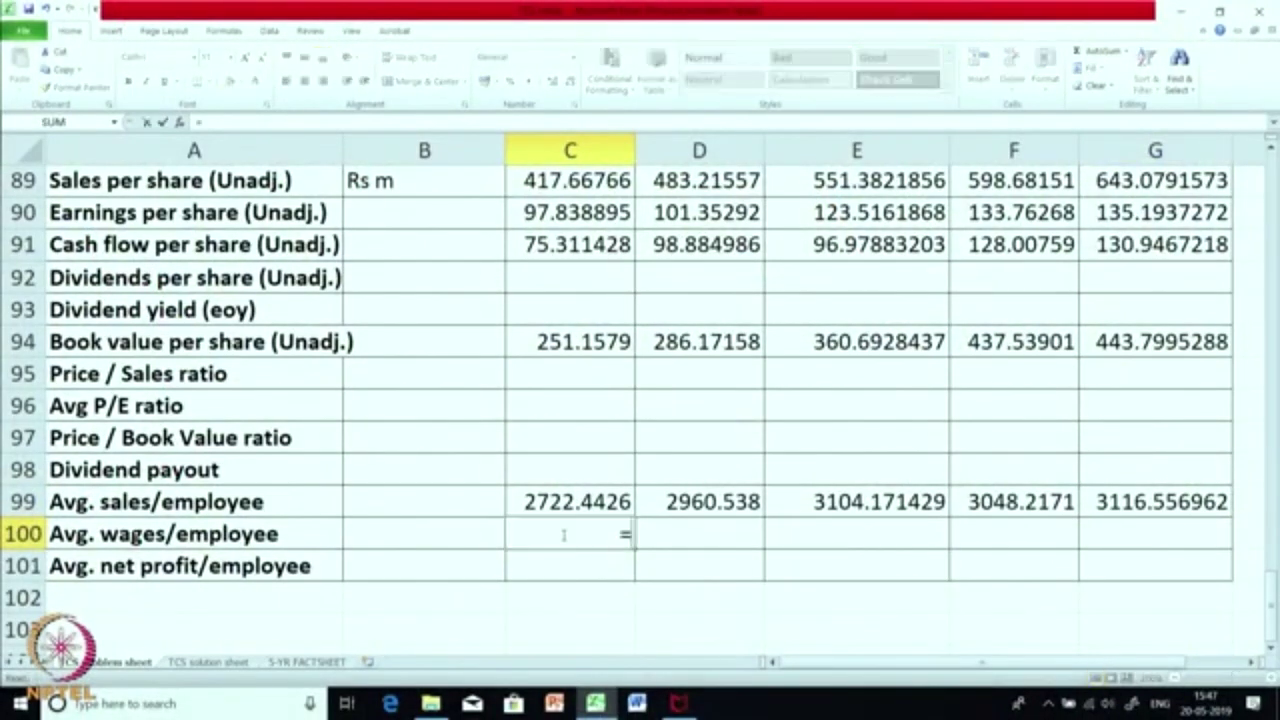
scroll(565, 534, up, 5)
scroll(567, 534, up, 9)
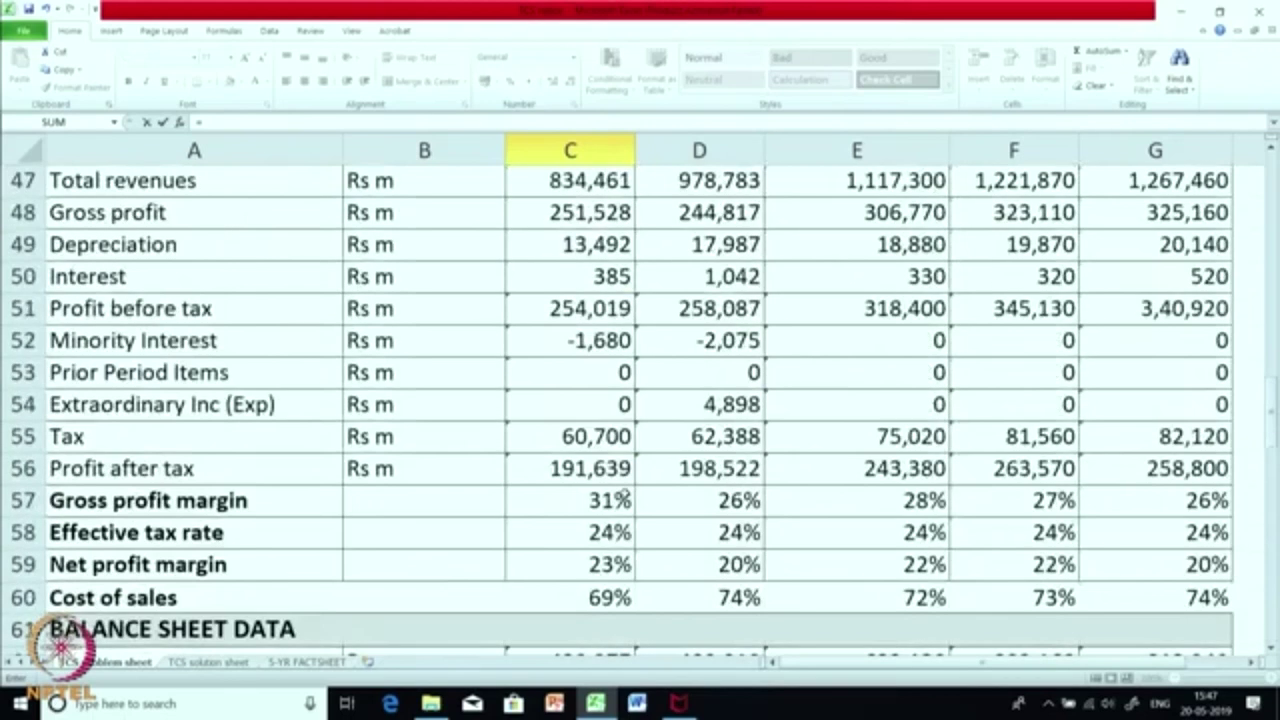
scroll(624, 497, up, 2)
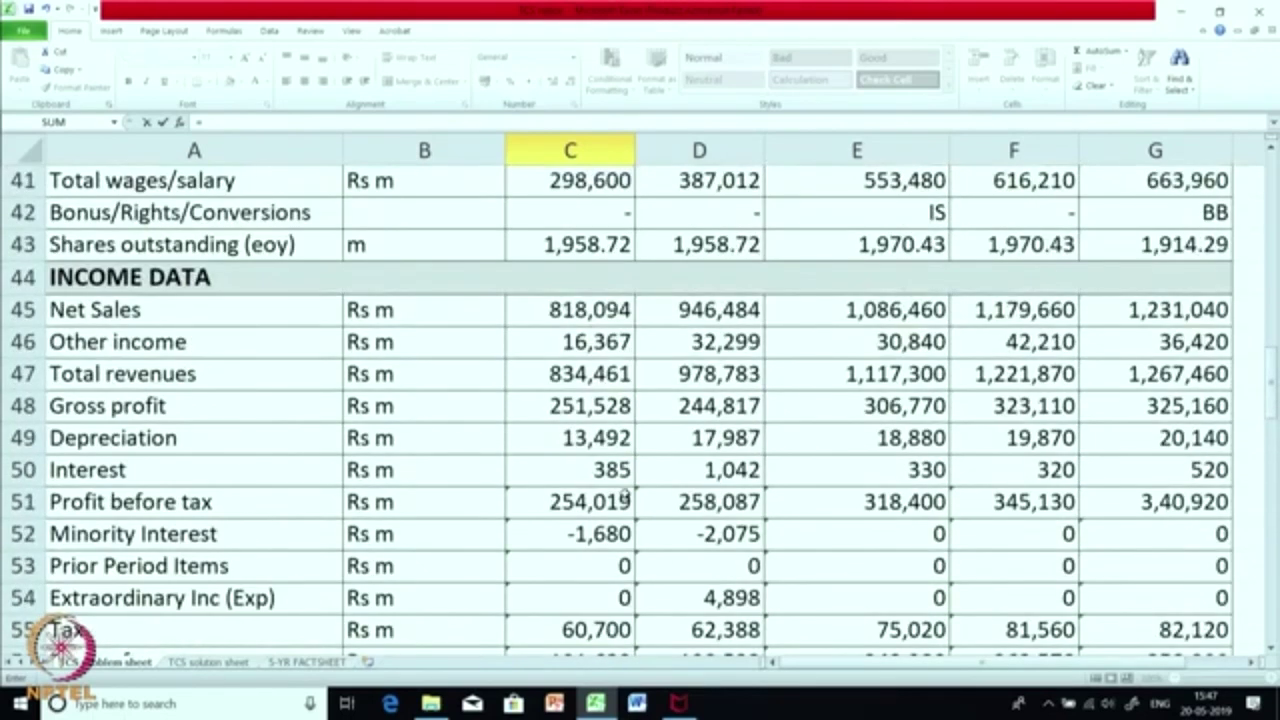
scroll(624, 497, up, 1)
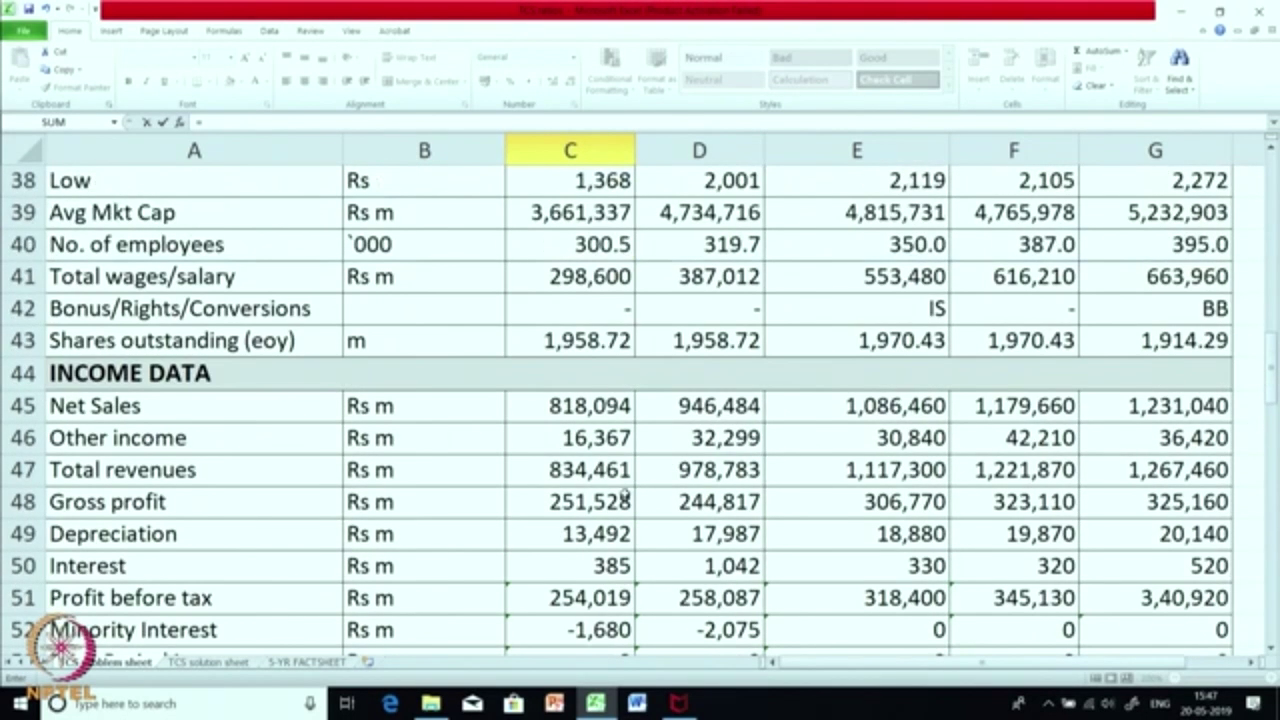
click(563, 284)
click(574, 243)
key(Return)
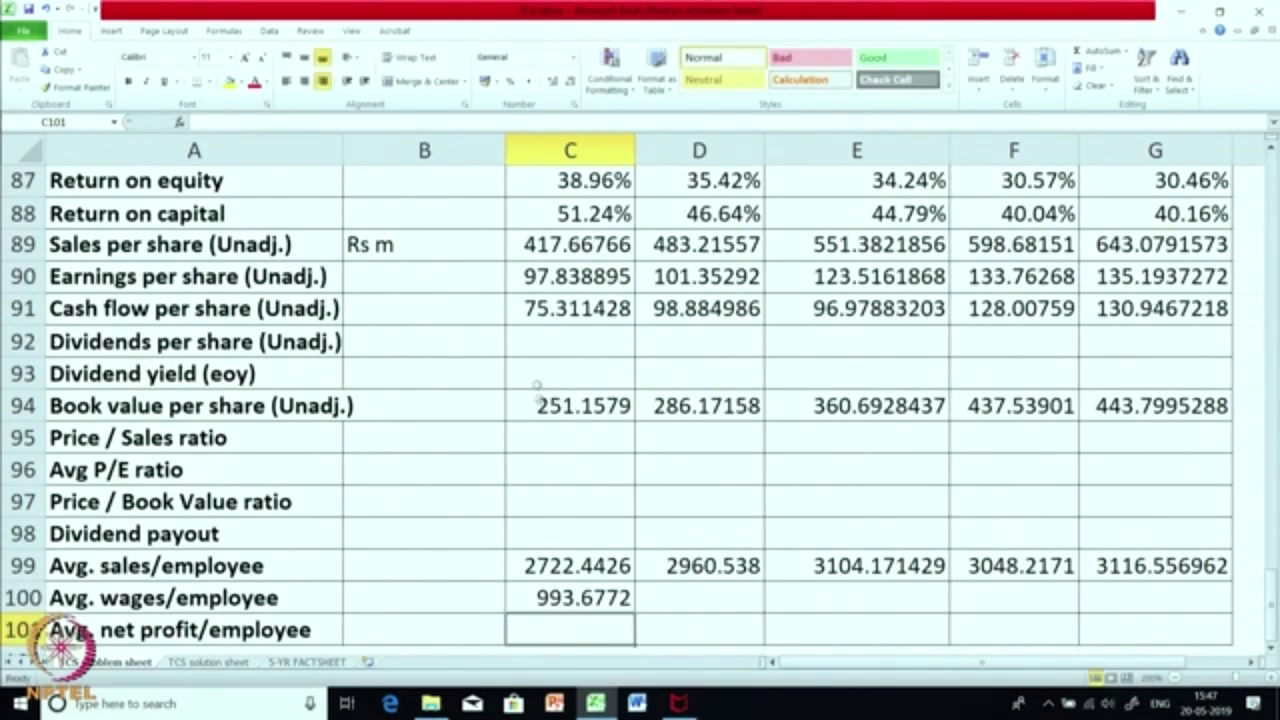
- Copy the average wages per employee formula from C100 across D100:G100 and check the Mar-18 cell
scroll(540, 390, down, 1)
click(582, 503)
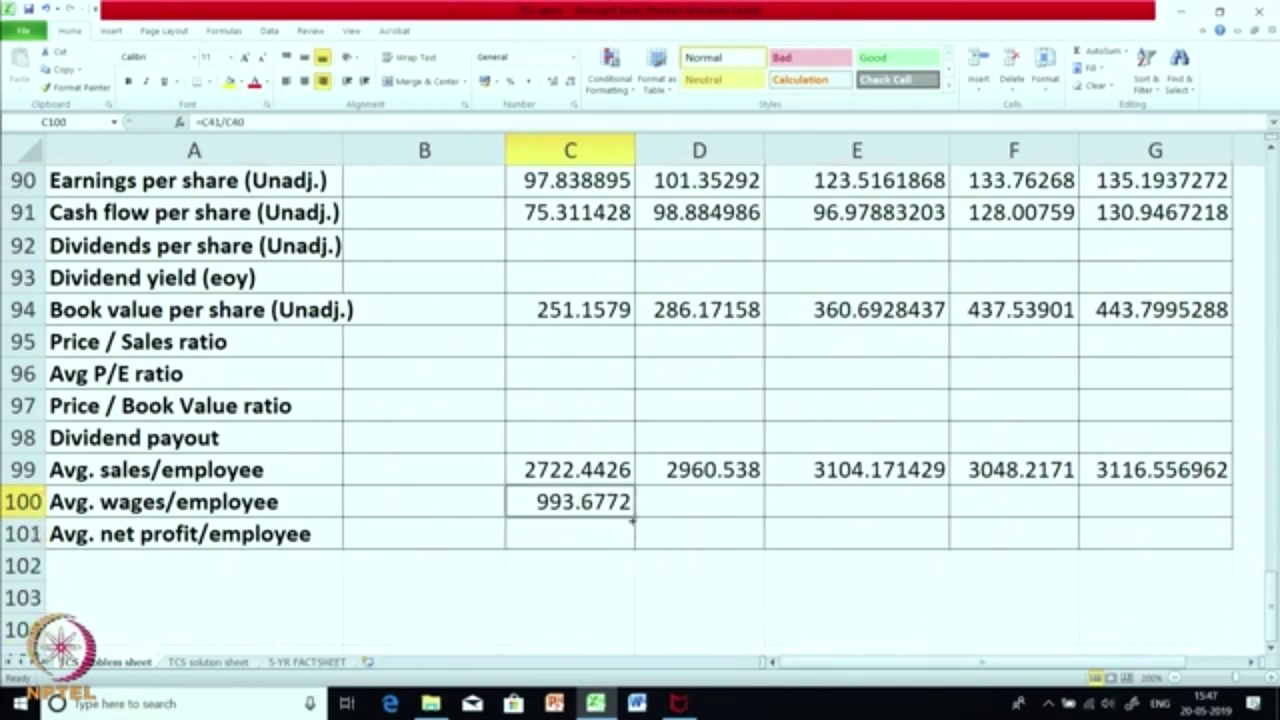
drag(650, 516, 1160, 515)
click(838, 536)
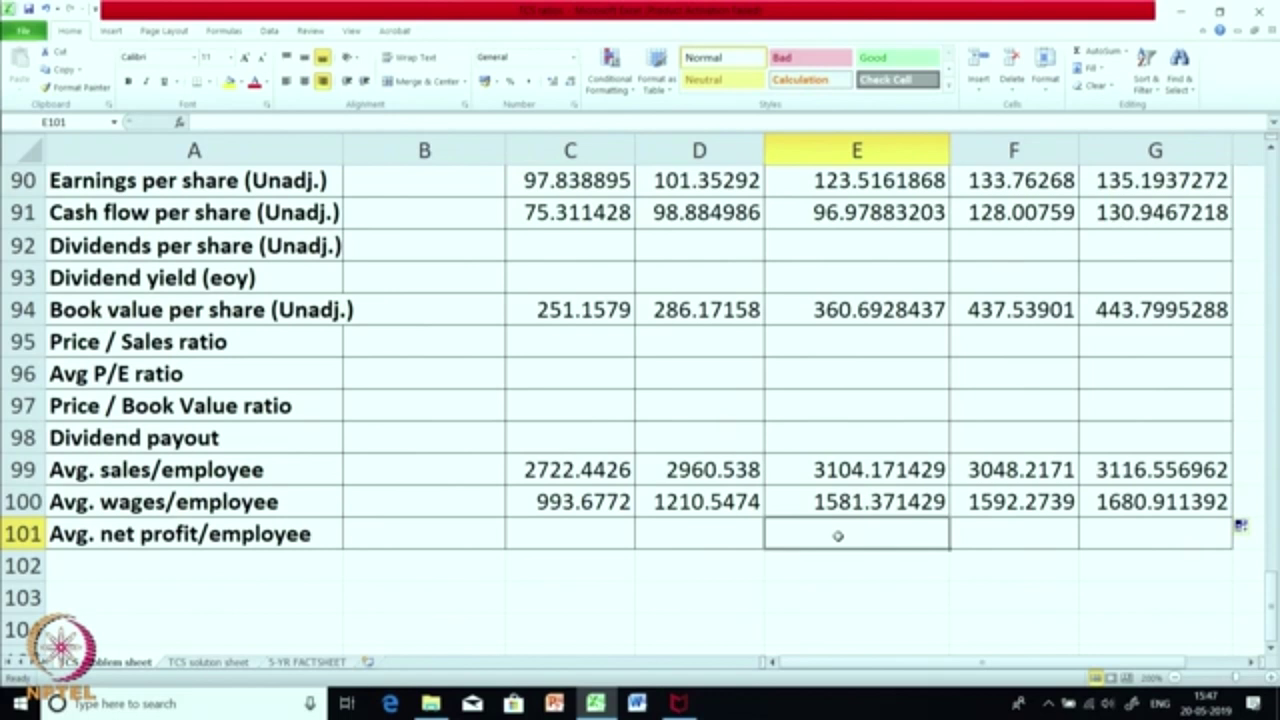
click(1153, 505)
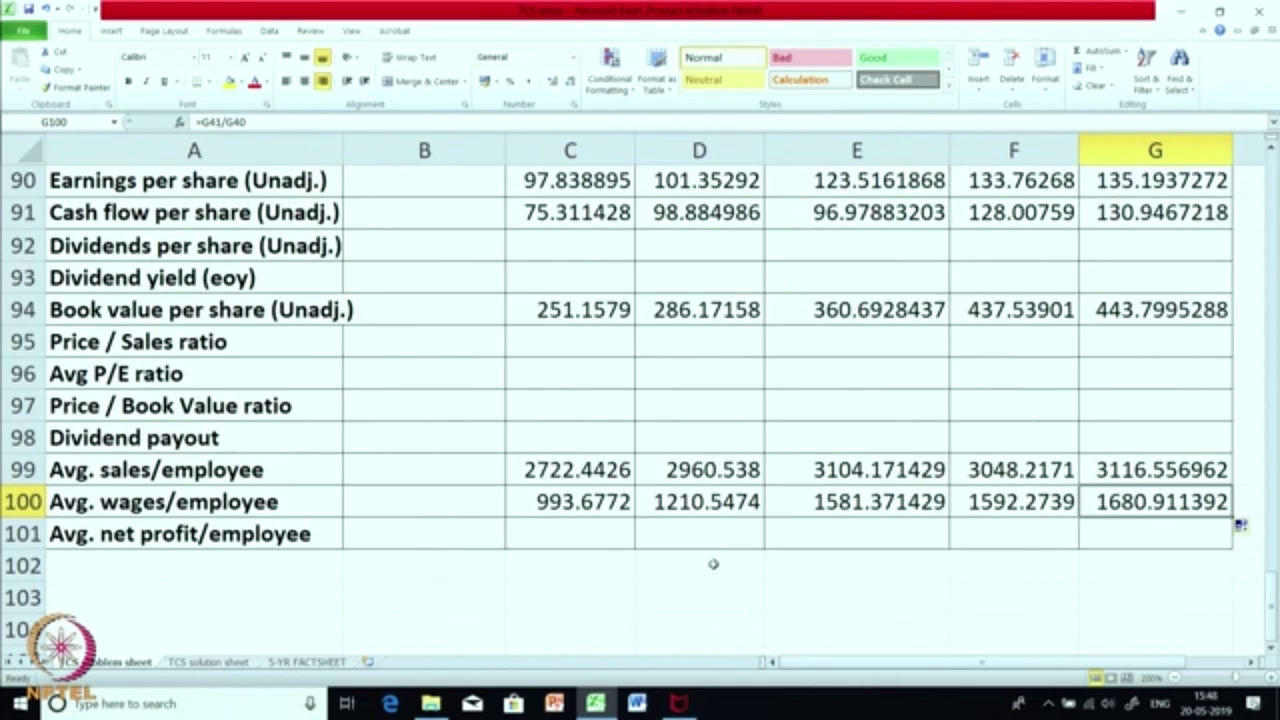
- Calculate average net profit per employee for Mar-14 in C101 as profit after tax divided by number of employees, =C56/C40
click(606, 538)
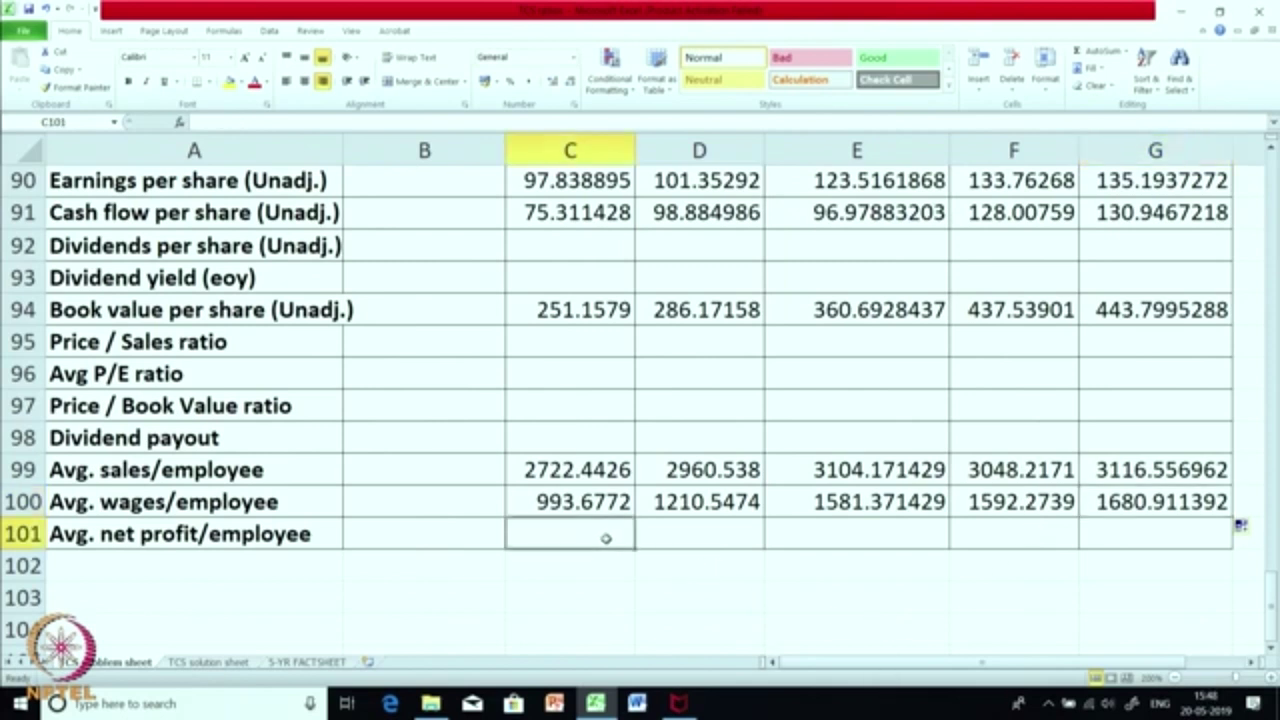
text(=)
scroll(606, 538, up, 10)
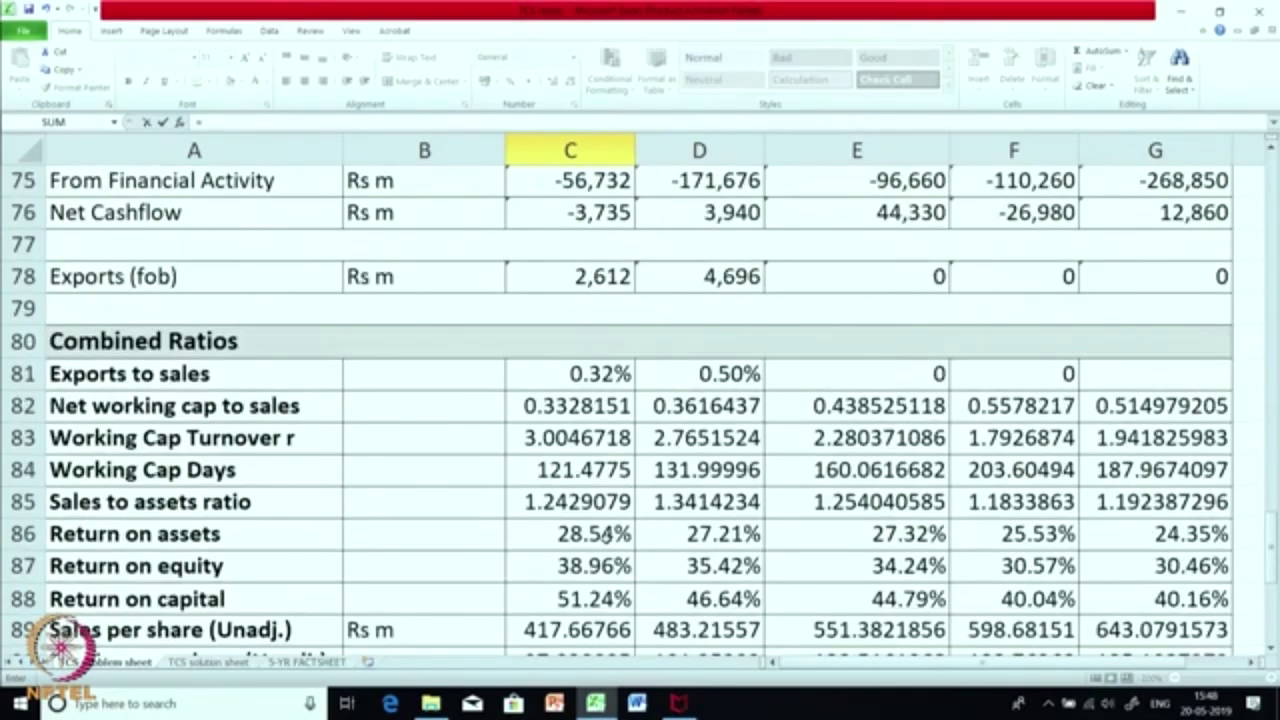
scroll(604, 537, up, 3)
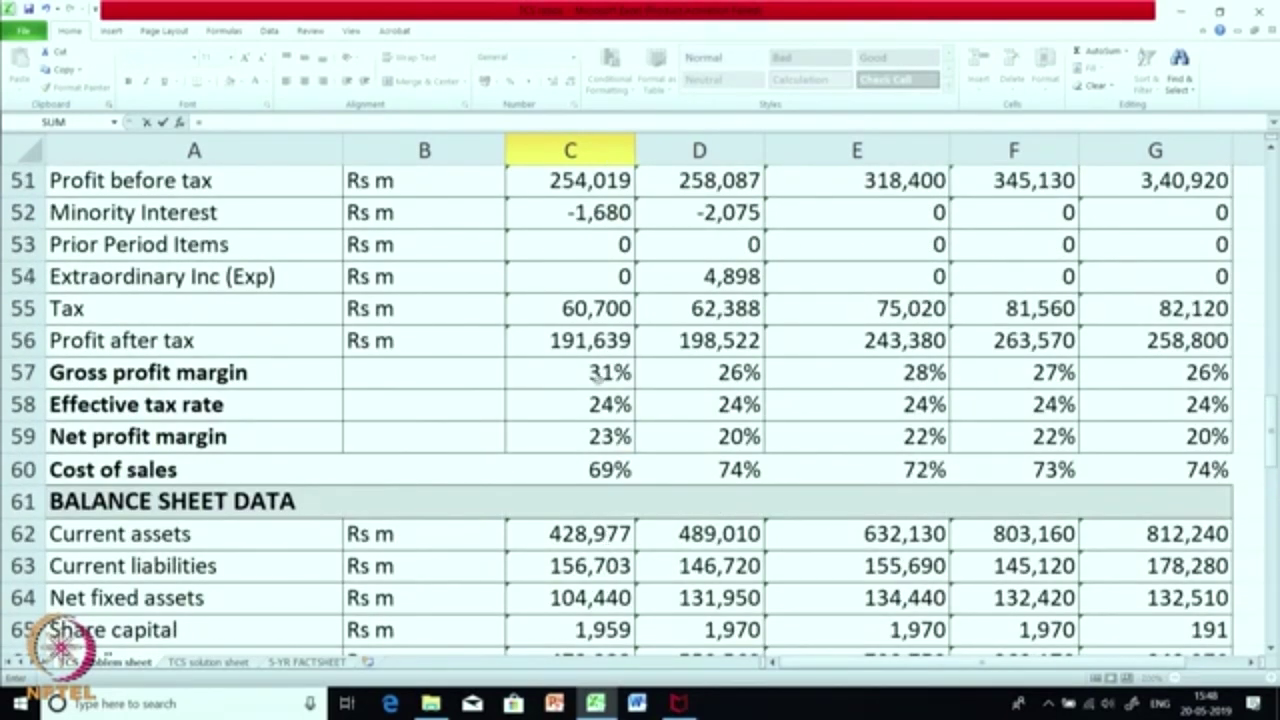
click(593, 345)
scroll(504, 618, up, 11)
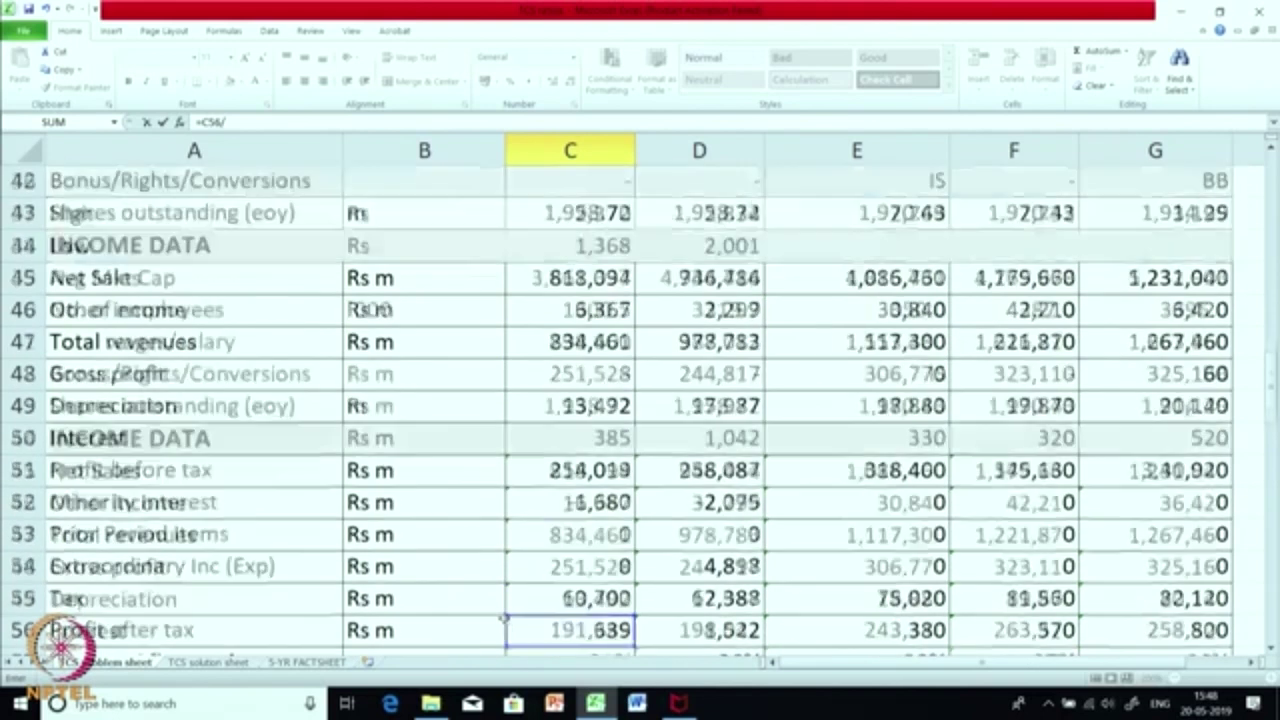
scroll(510, 625, down, 5)
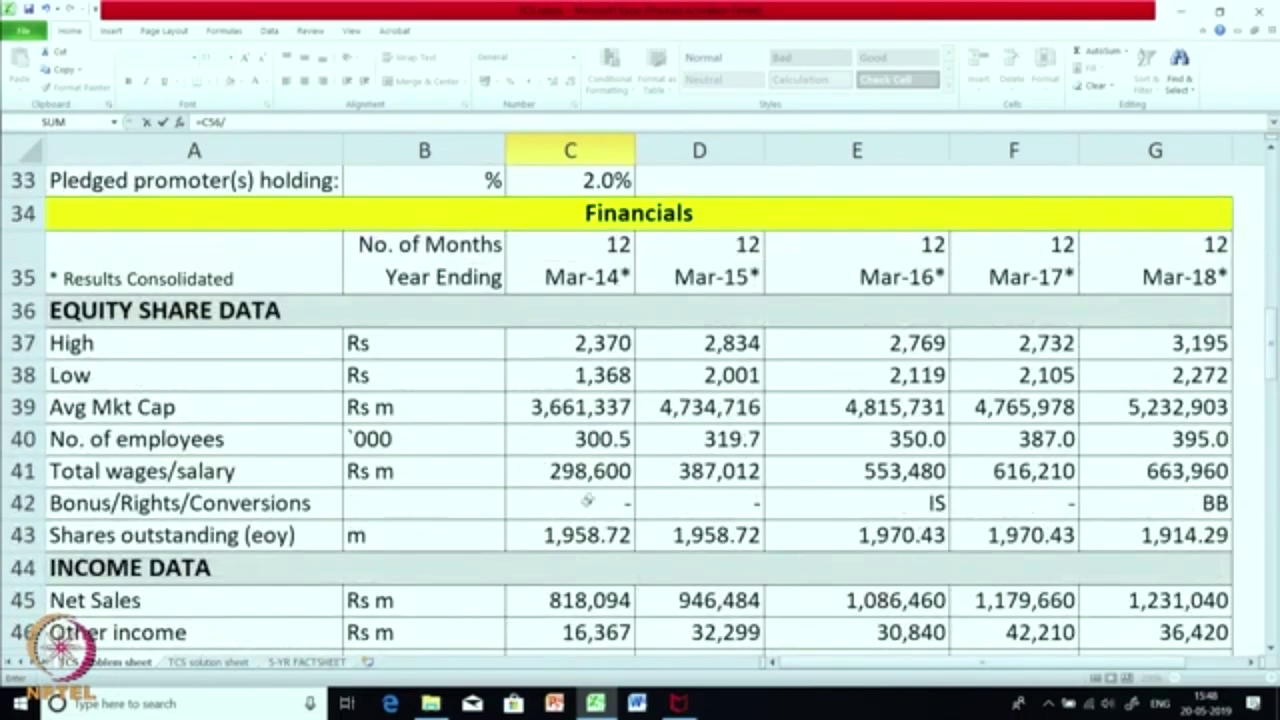
click(597, 443)
key(Return)
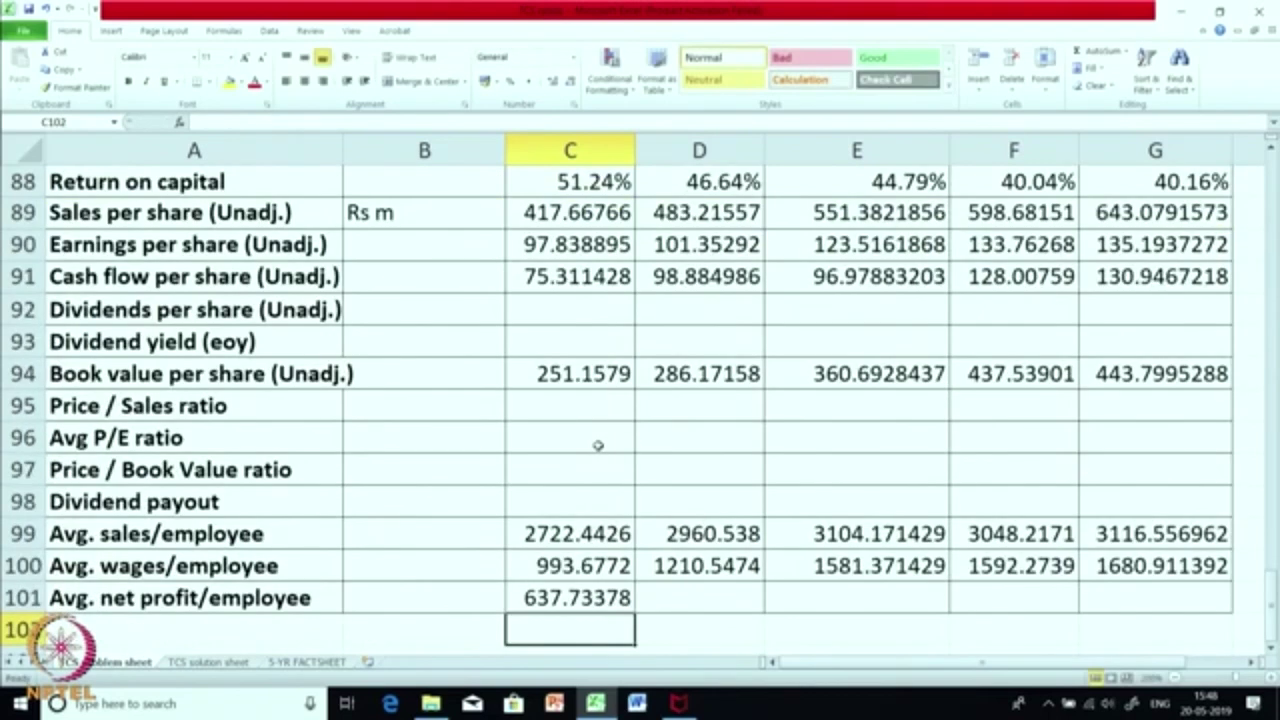
- Copy the average net profit per employee formula from C101 across D101:G101, undoing the accidental move of C101 to D101
click(605, 592)
drag(636, 614, 652, 607)
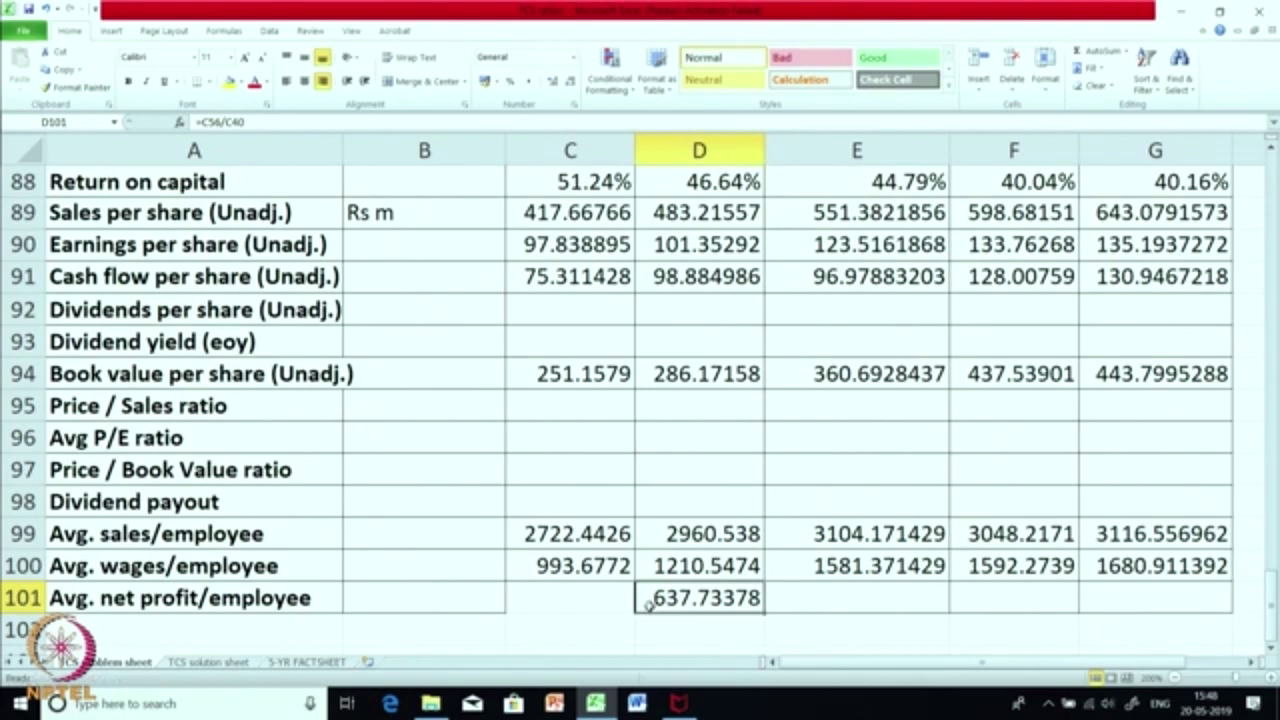
key(ctrl+z)
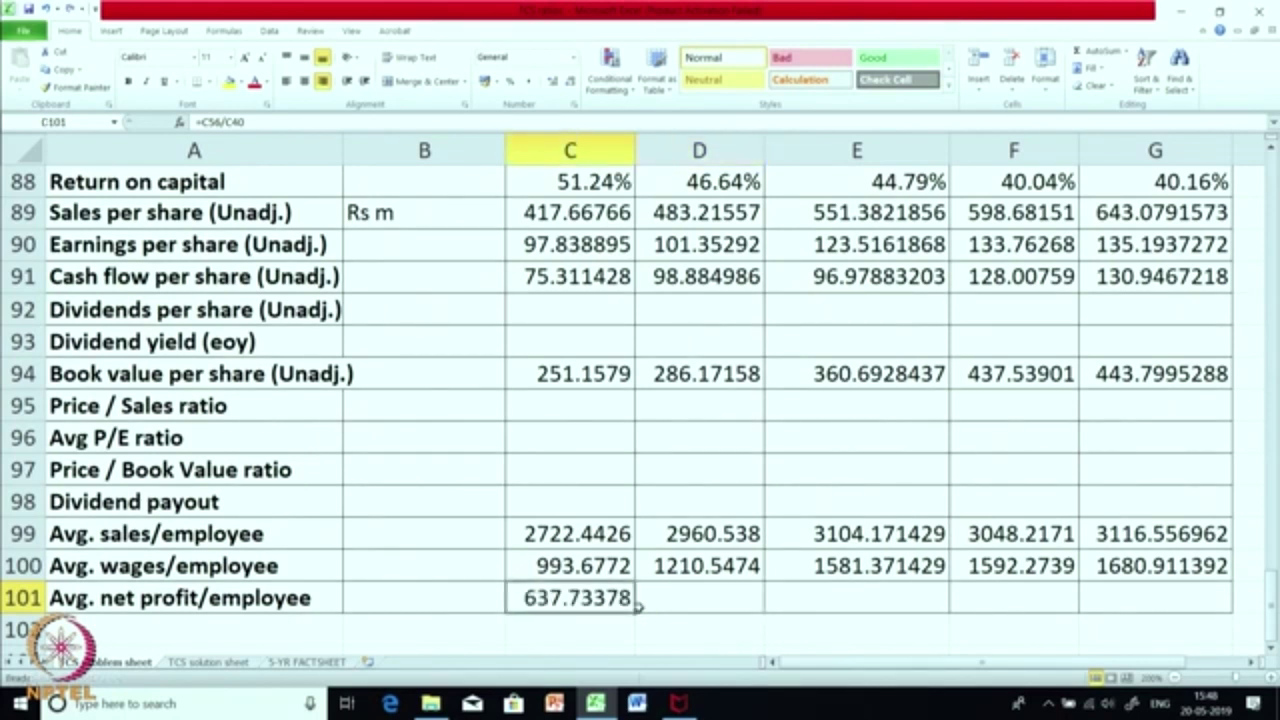
drag(636, 611, 1128, 612)
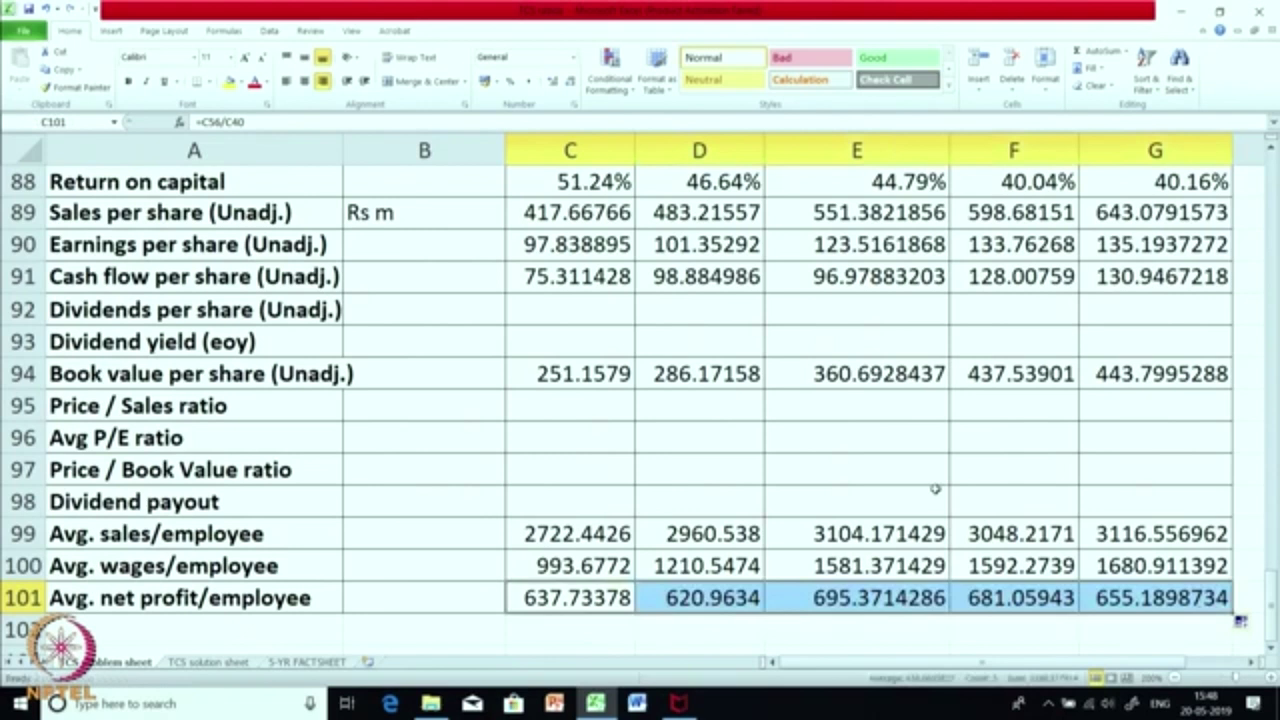
scroll(928, 489, down, 2)
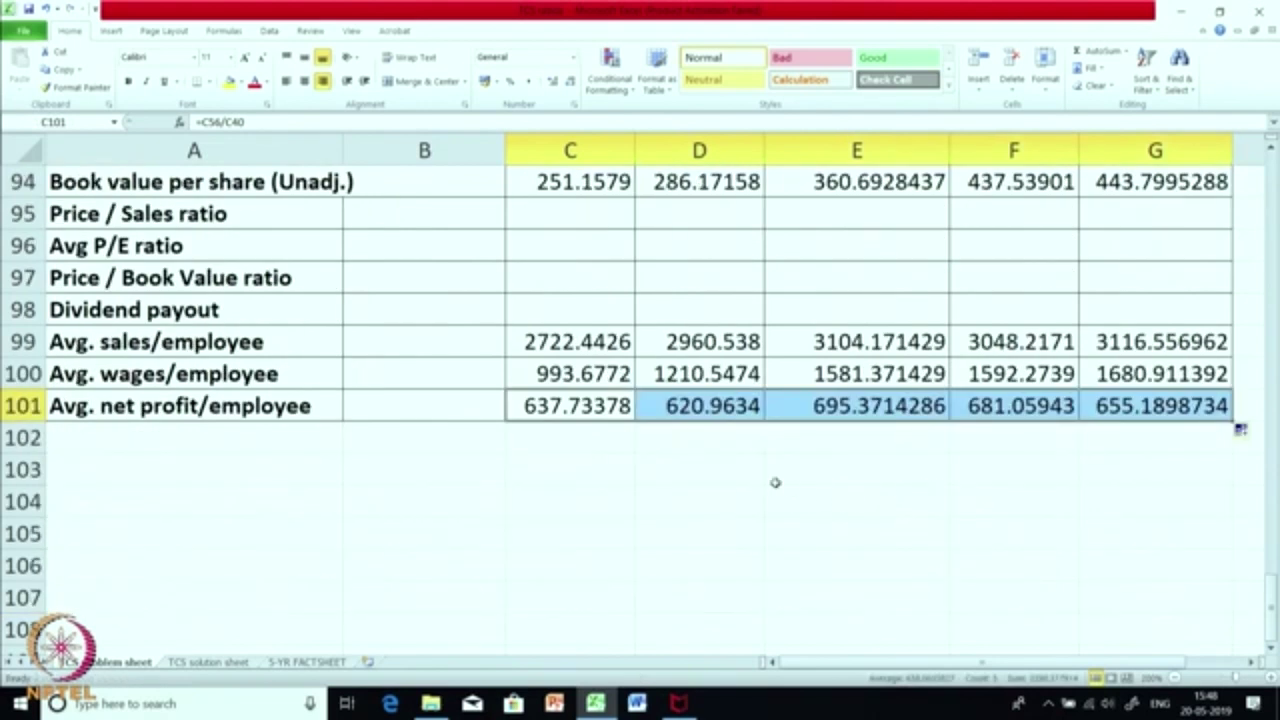
click(771, 483)
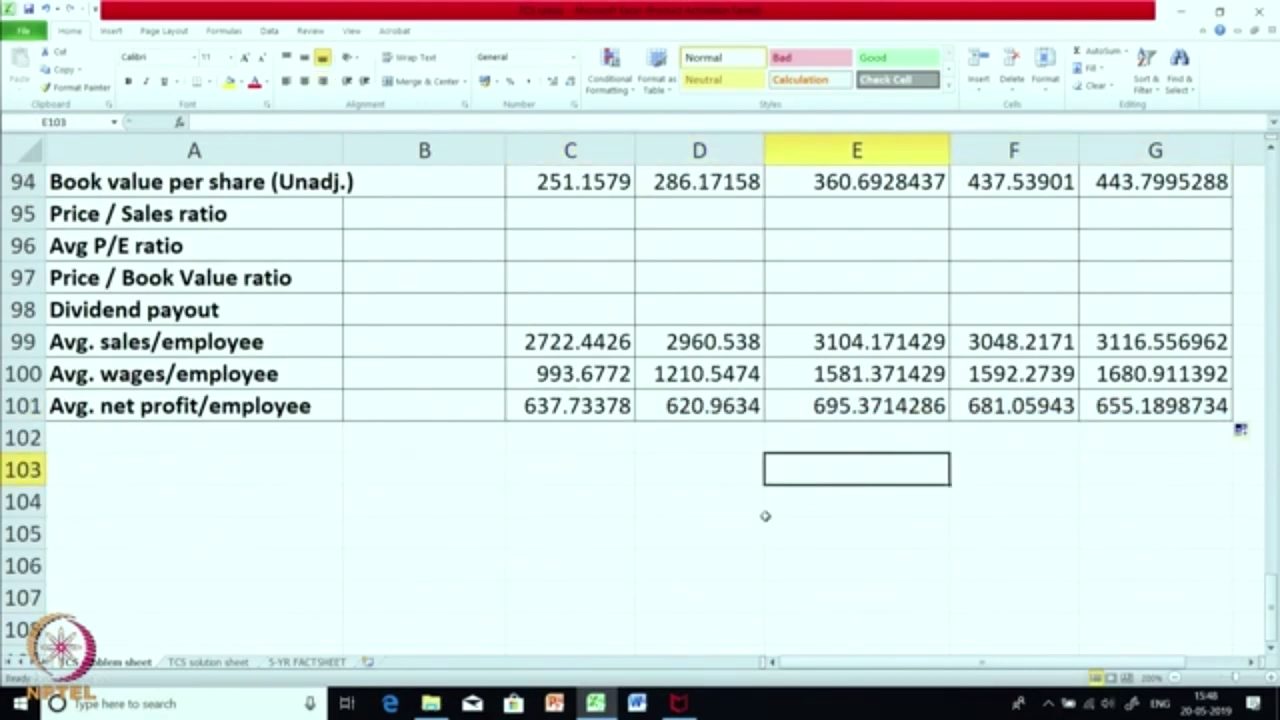
- Compare the Mar-14 and Mar-18 per-employee wages and net profit cells, and return to the start of the Combined Ratios section
click(1112, 412)
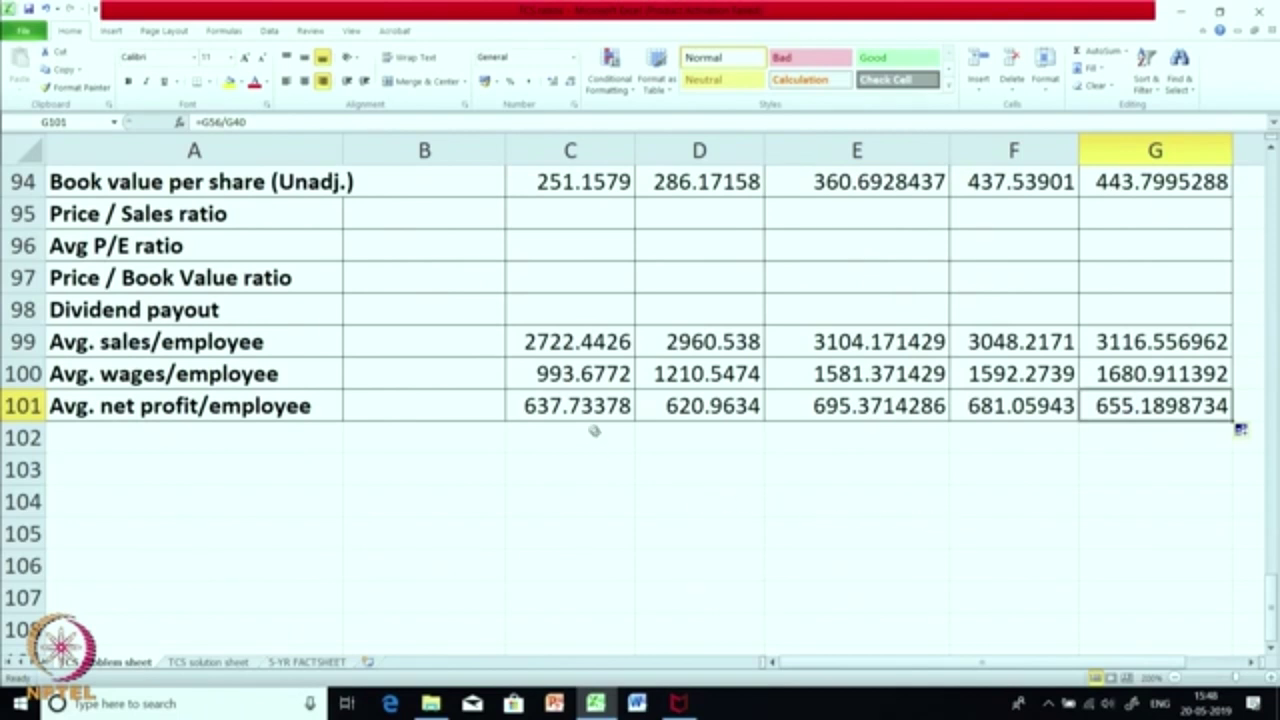
click(580, 372)
click(1112, 376)
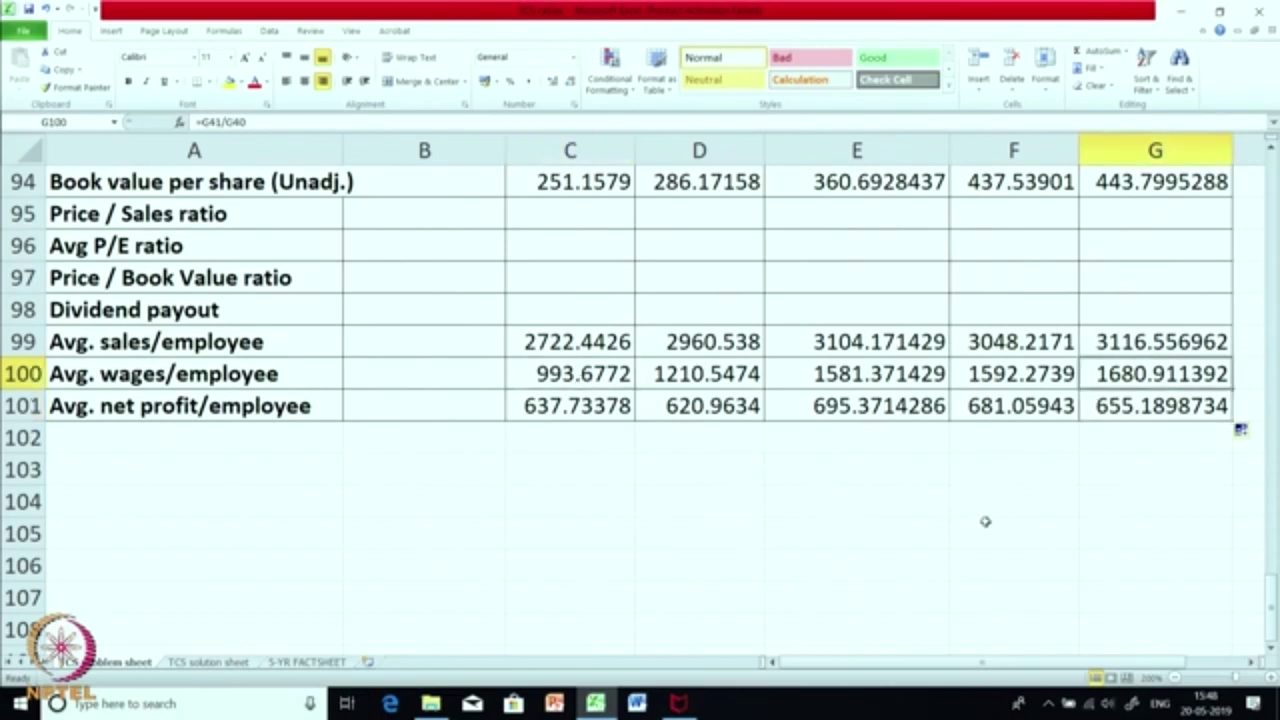
scroll(985, 524, up, 11)
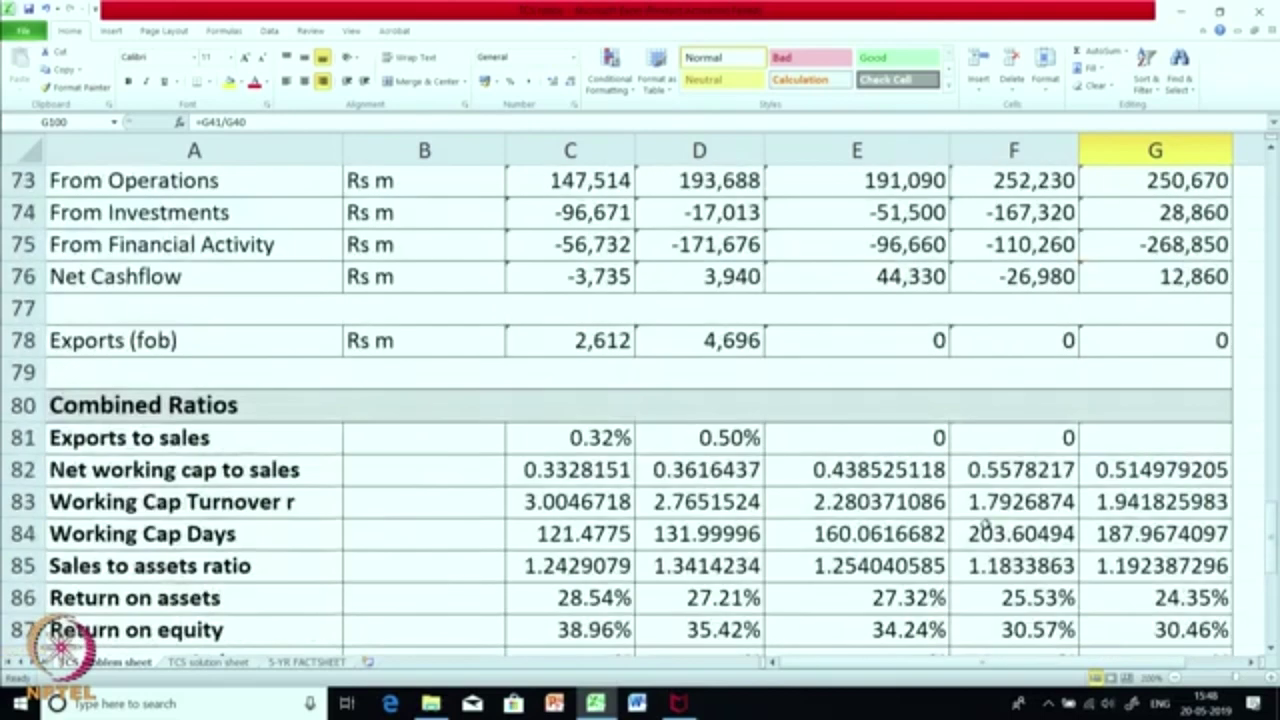